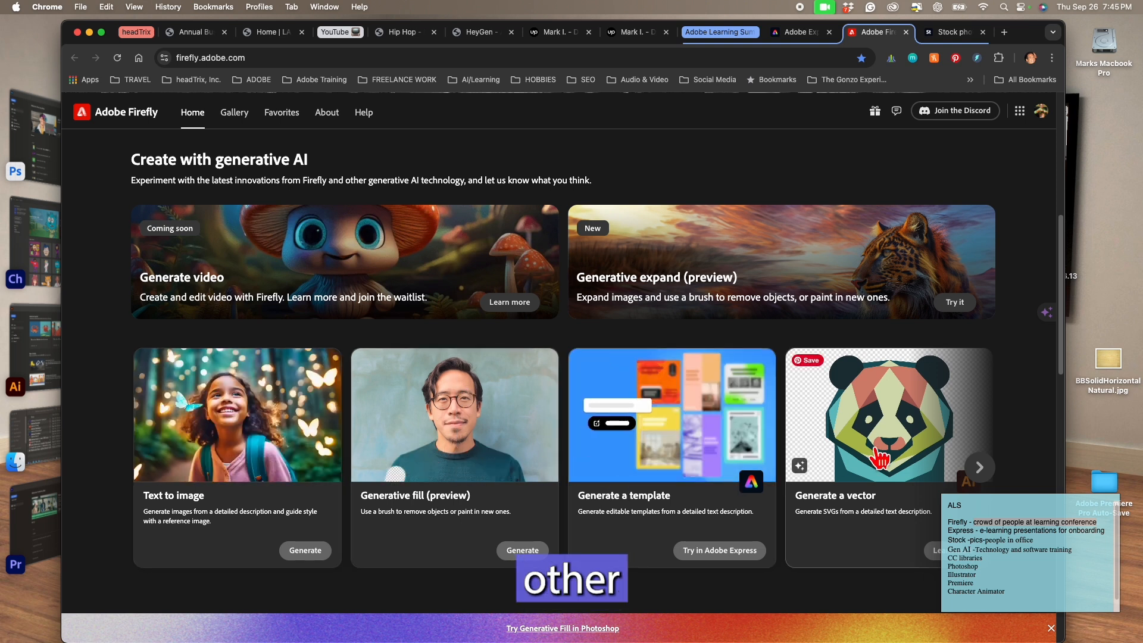
Step: Look over the generative AI tools and the sample image prompt on the Firefly home page
scroll(879, 459, right, 3)
scroll(879, 459, right, 5)
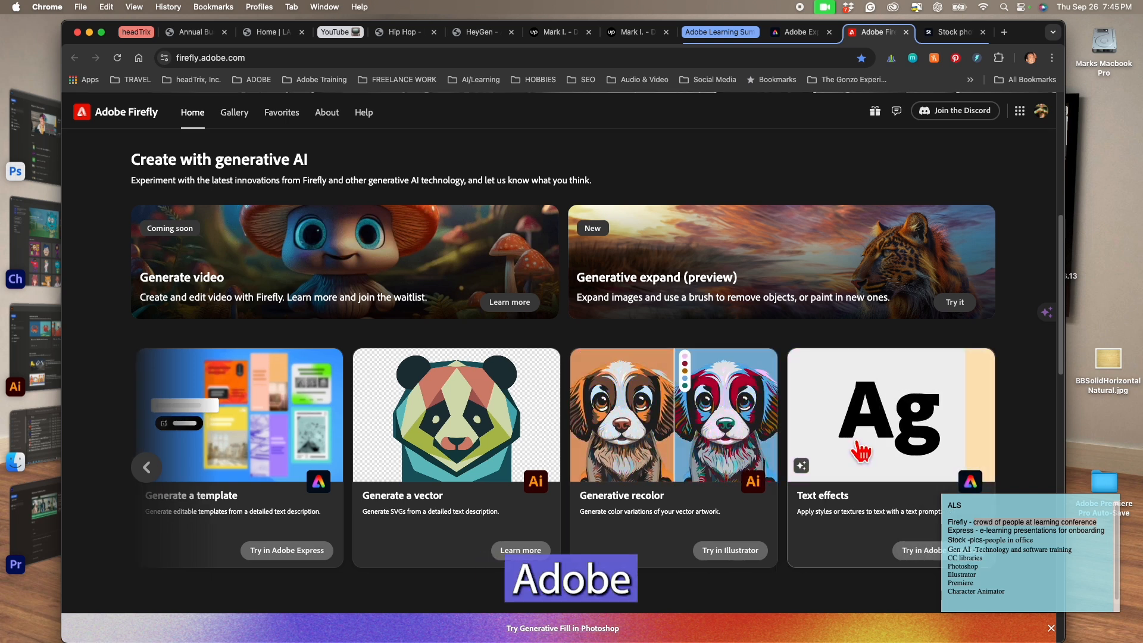
scroll(858, 451, left, 6)
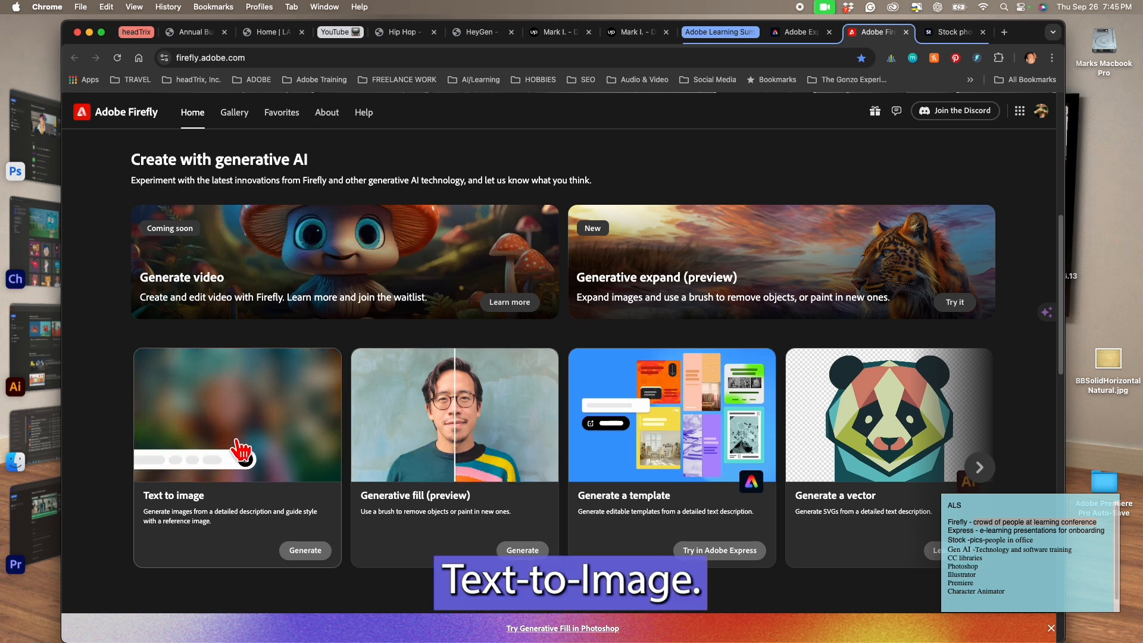
scroll(245, 459, up, 5)
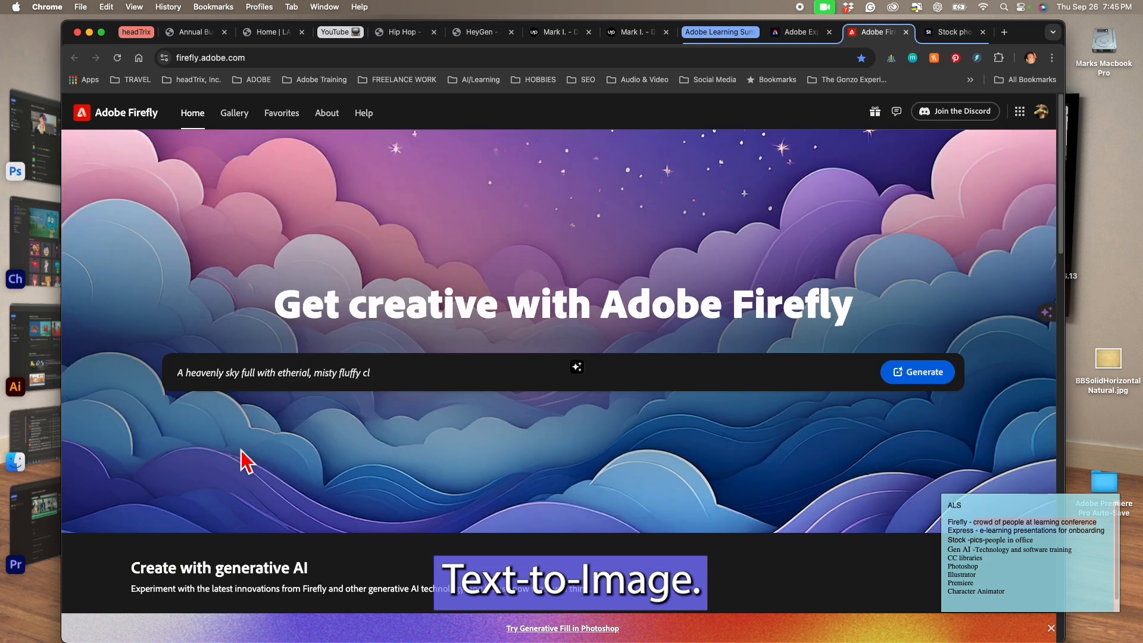
click(354, 384)
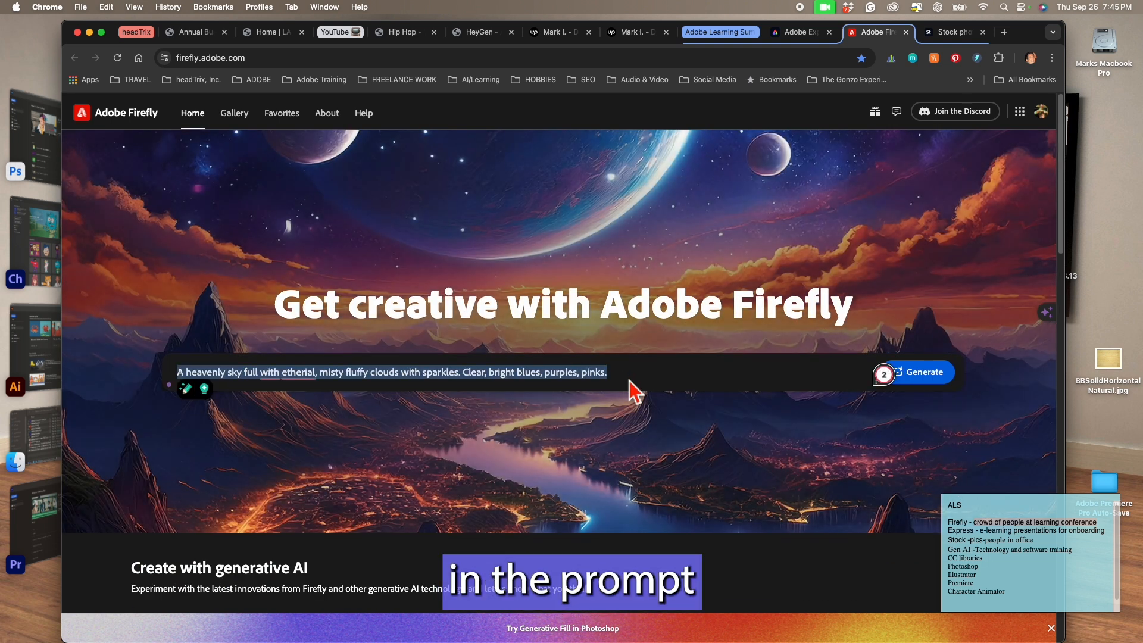
Step: Open the paper craft mammoth image from the home page's community gallery
scroll(630, 381, down, 7)
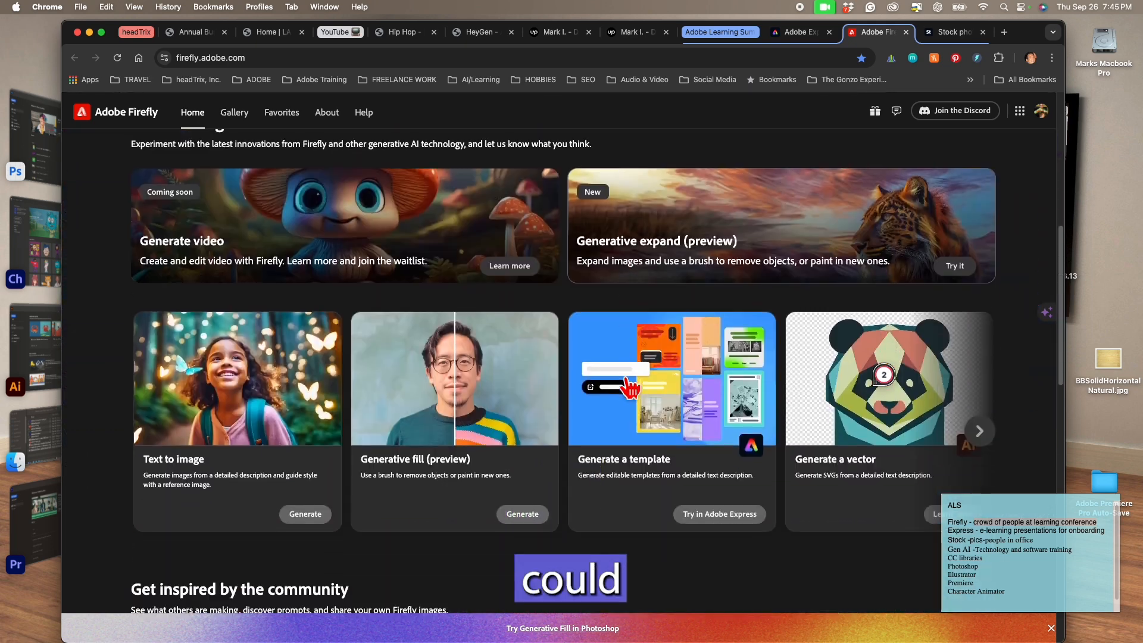
scroll(630, 384, down, 7)
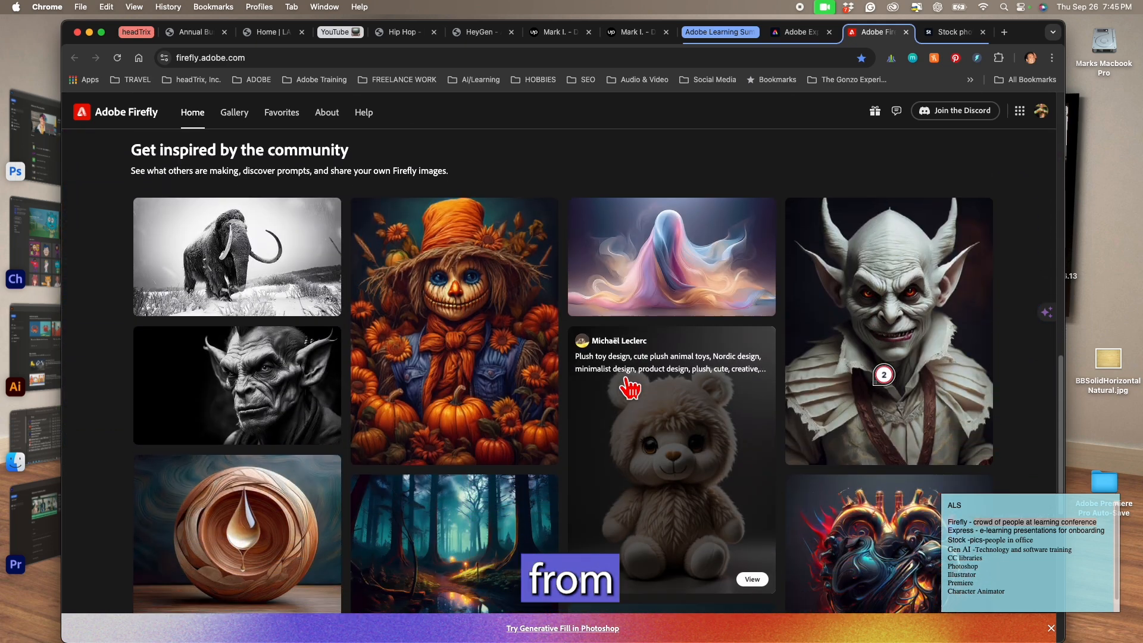
scroll(484, 393, down, 3)
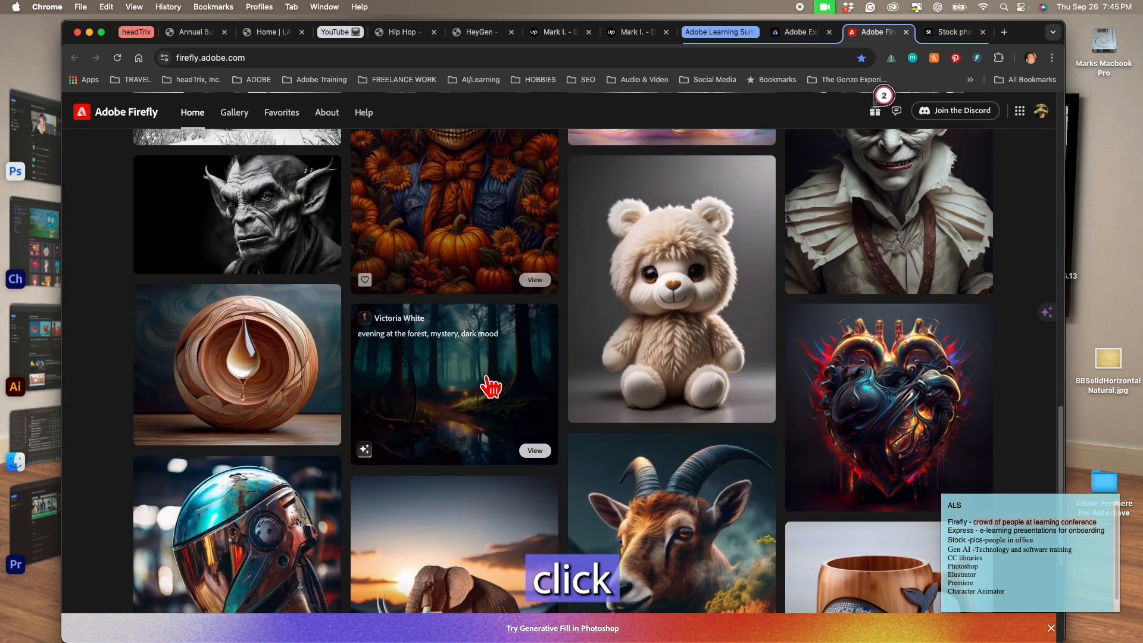
scroll(707, 476, down, 3)
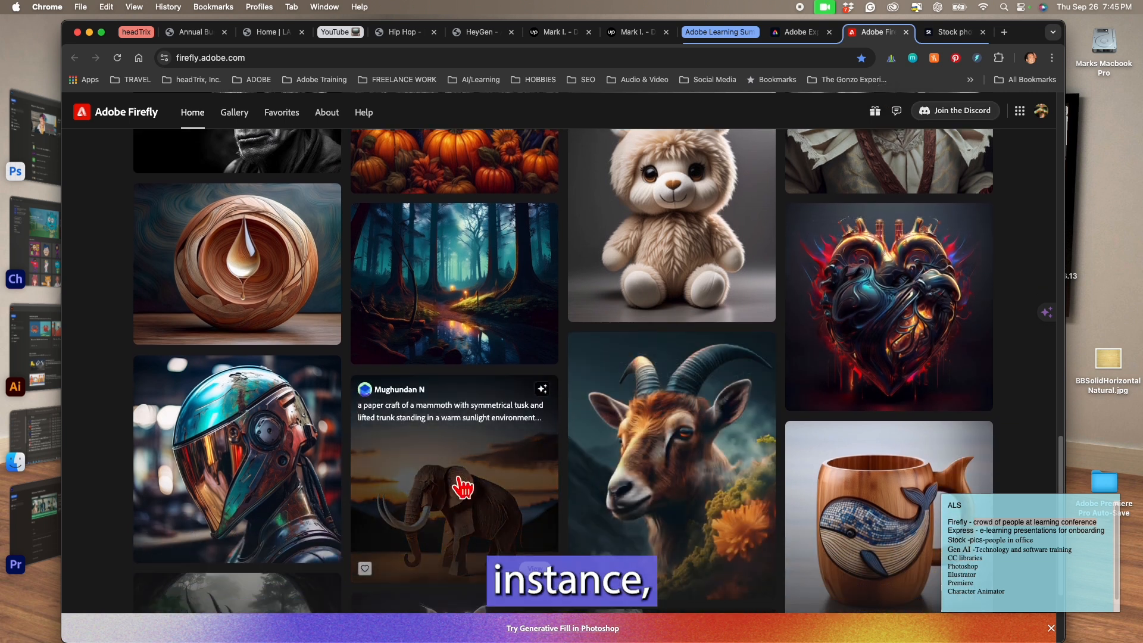
click(458, 480)
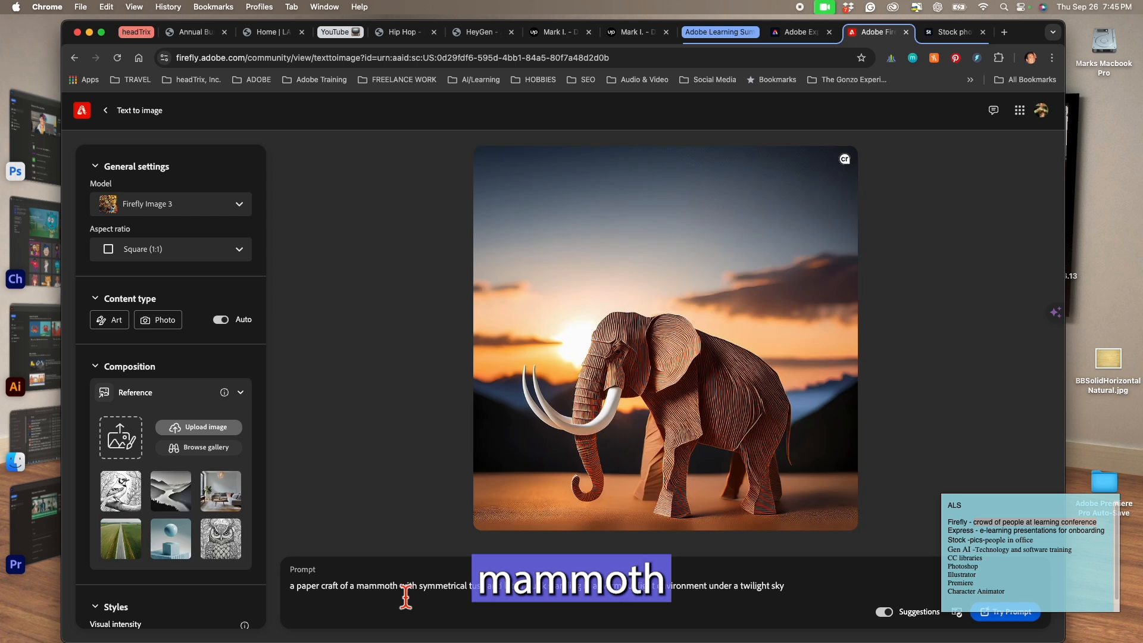
Step: Replace the word "mammoth" with "frog" in the prompt and generate new images from it
double_click(364, 596)
text(frog)
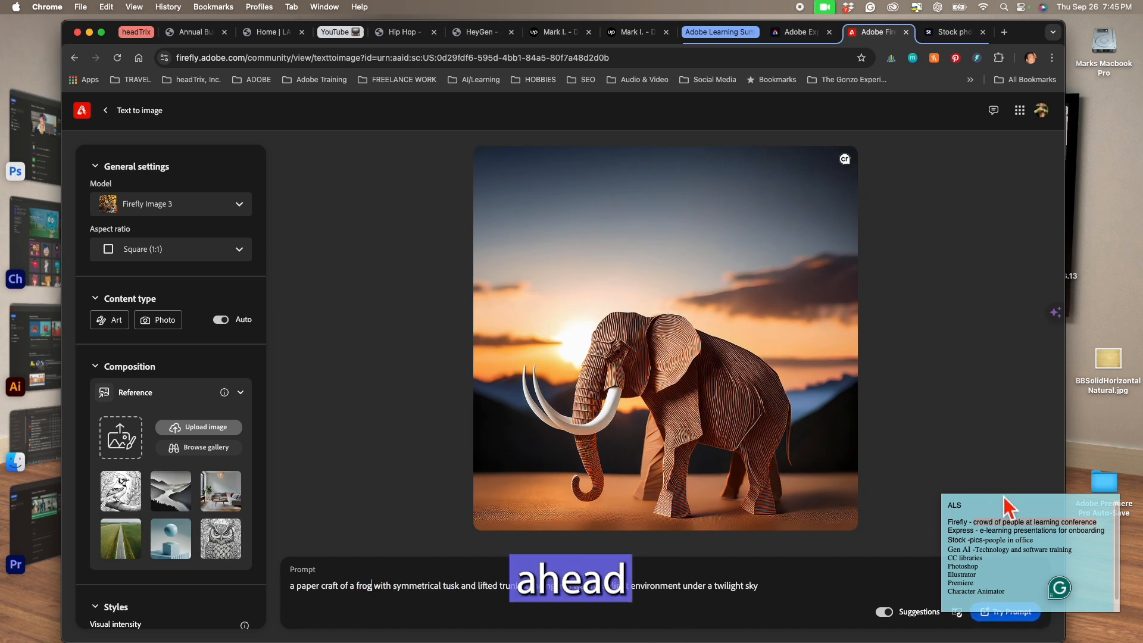
click(1000, 612)
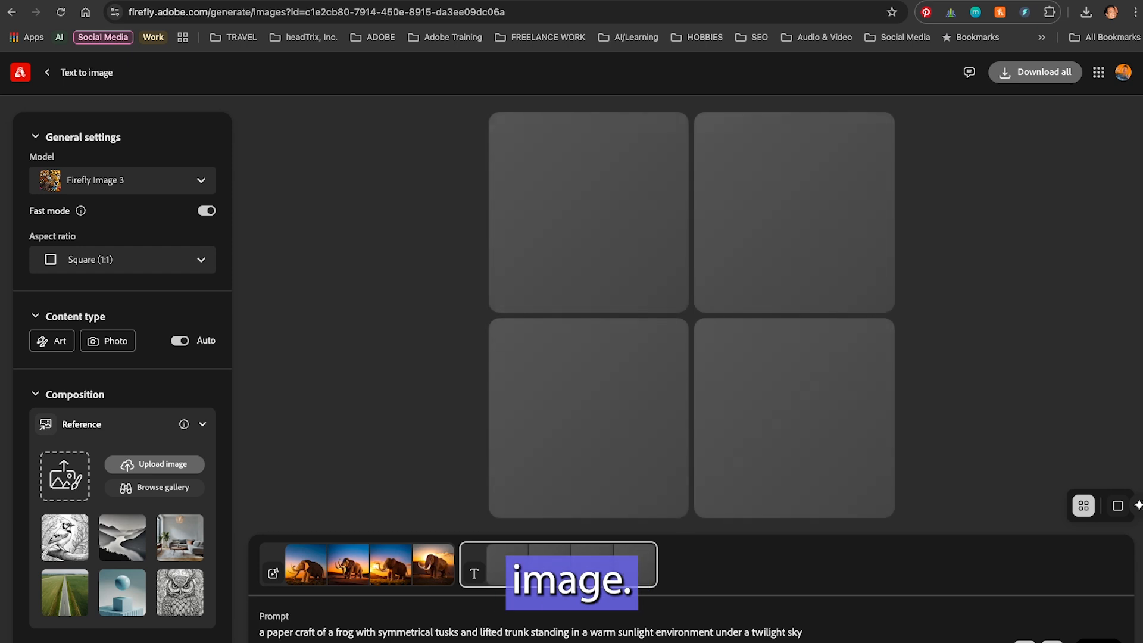
Step: View the generated frog images one after another at enlarged size
click(617, 270)
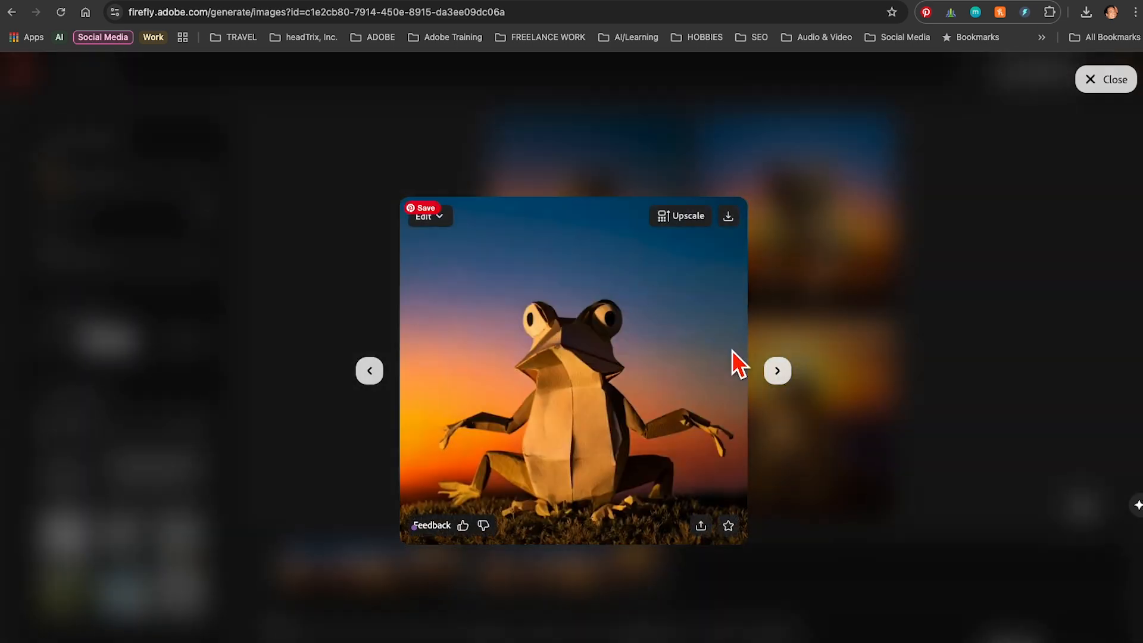
click(777, 372)
click(778, 372)
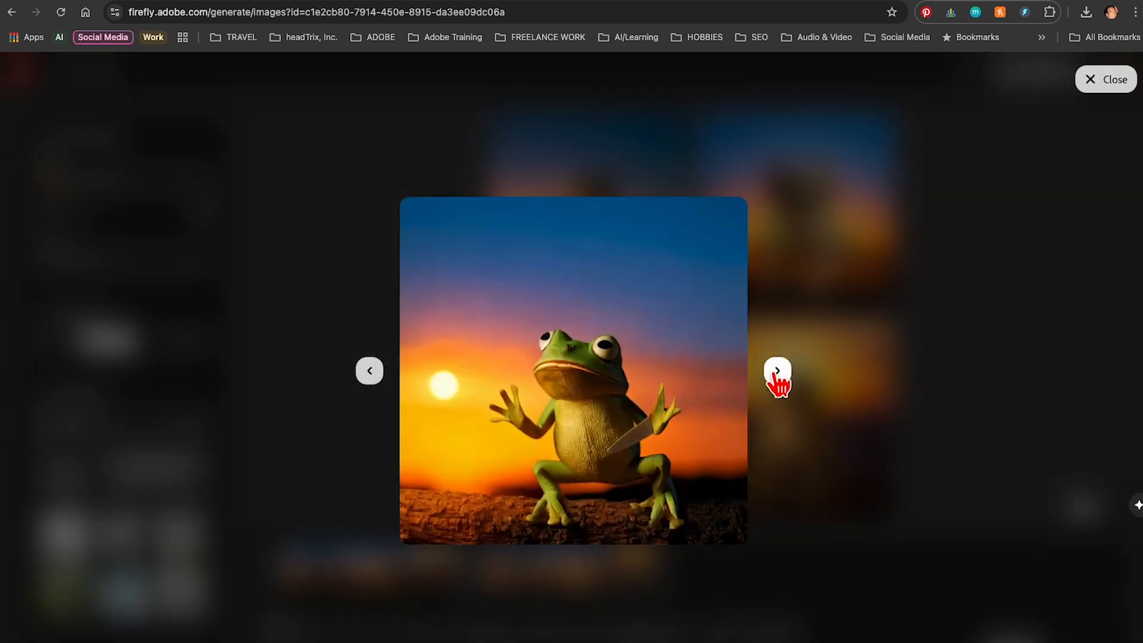
click(778, 372)
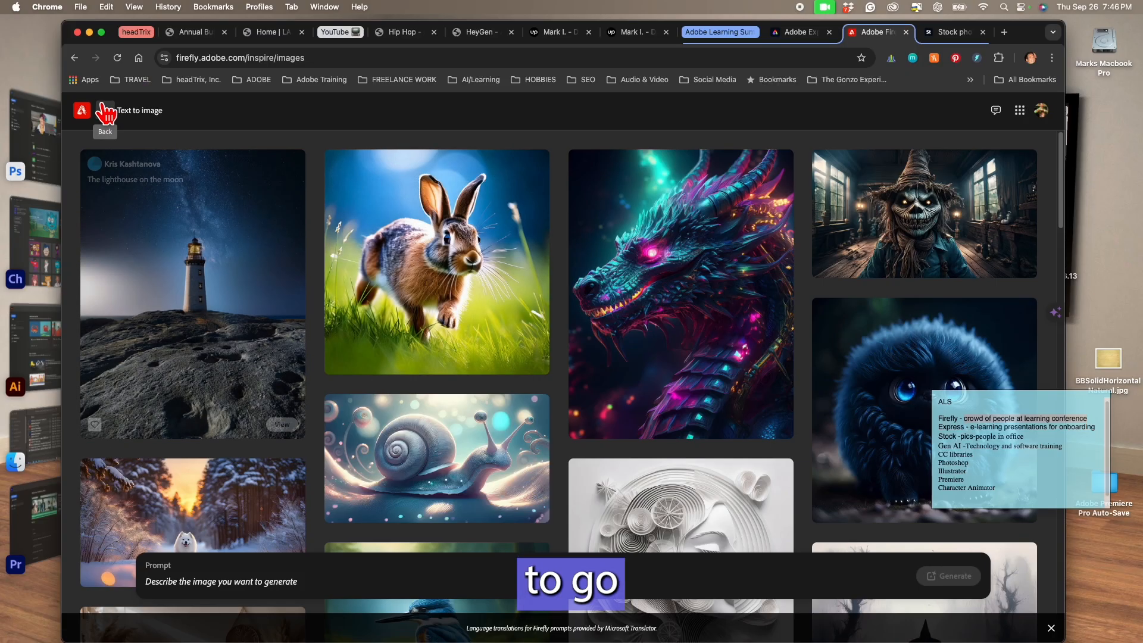
Step: Start a new Text to image generation from the home page with the prompt "crowd of people at learning conference"
click(82, 111)
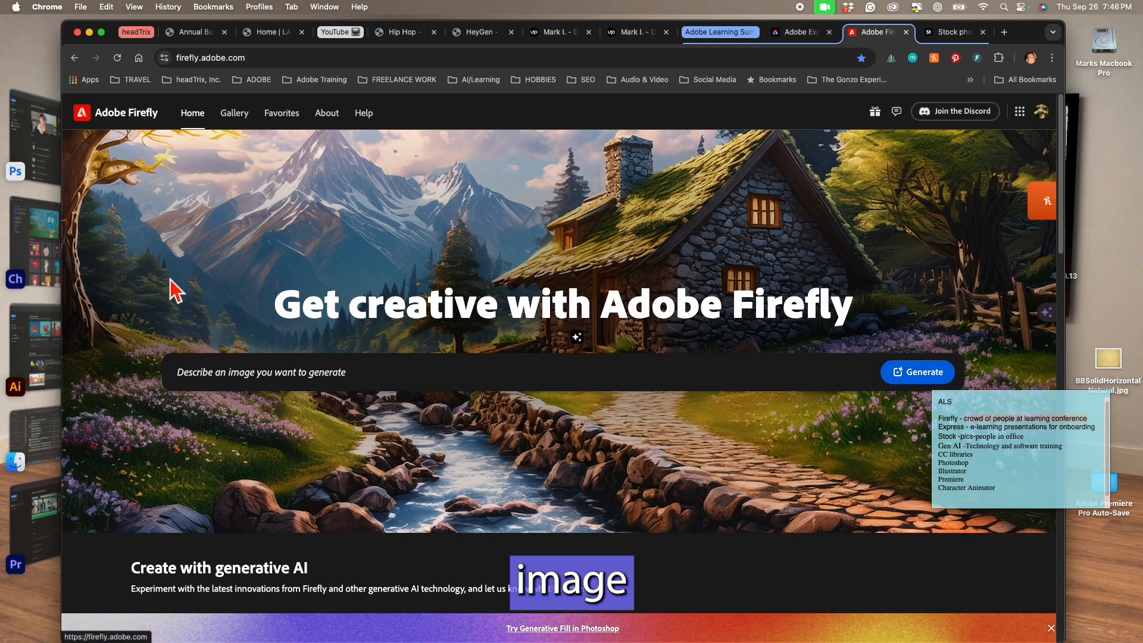
scroll(219, 393, down, 10)
click(219, 285)
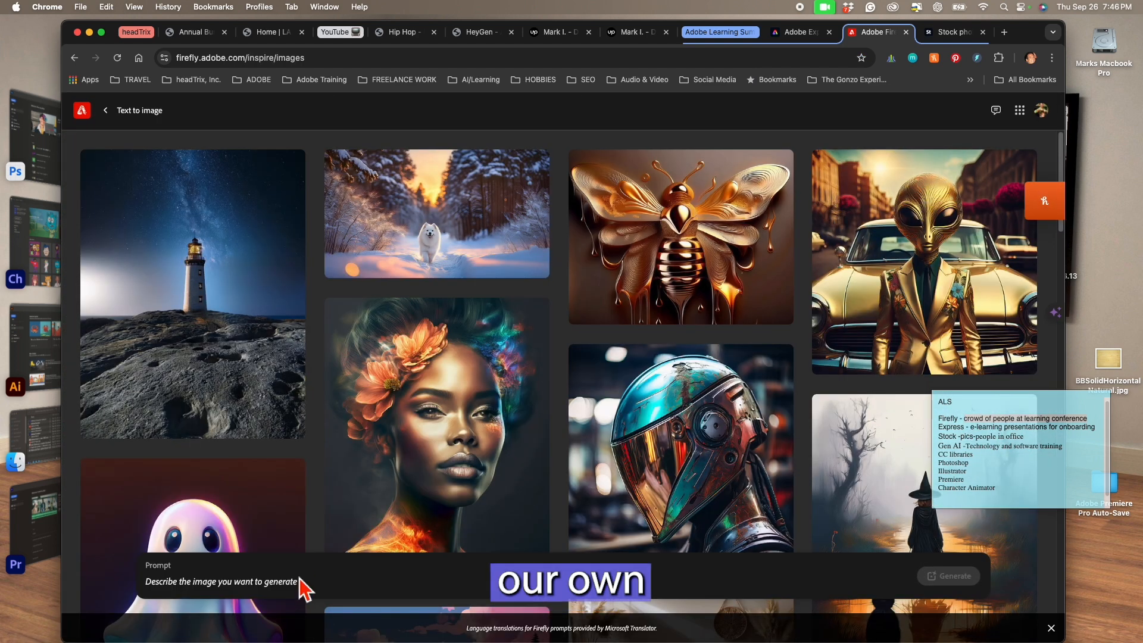
click(307, 587)
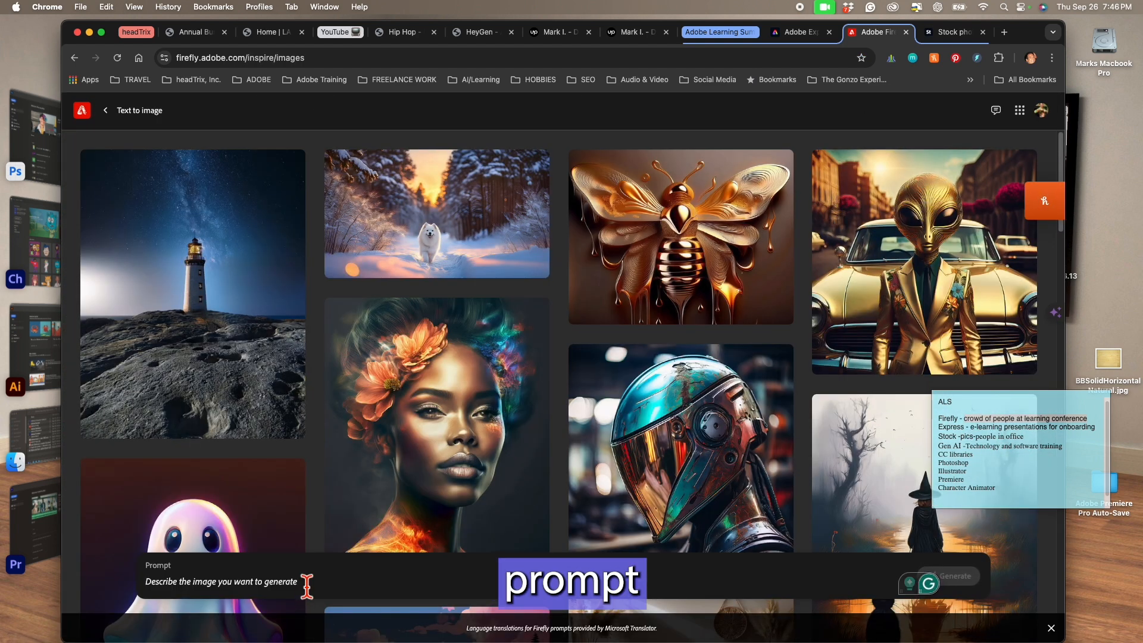
text(crowd of people at learning conference)
click(955, 576)
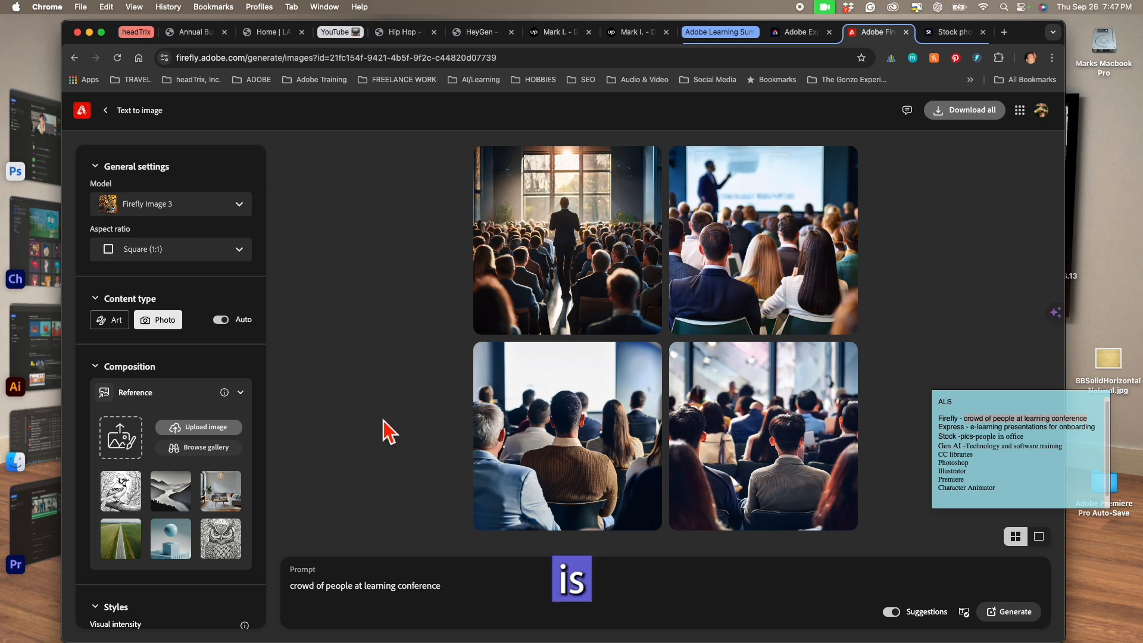
Step: Upload Photo-learning-conference-500x293.jpg from the Adobe Firefly folder as the composition reference and accept the image rights notice
click(196, 429)
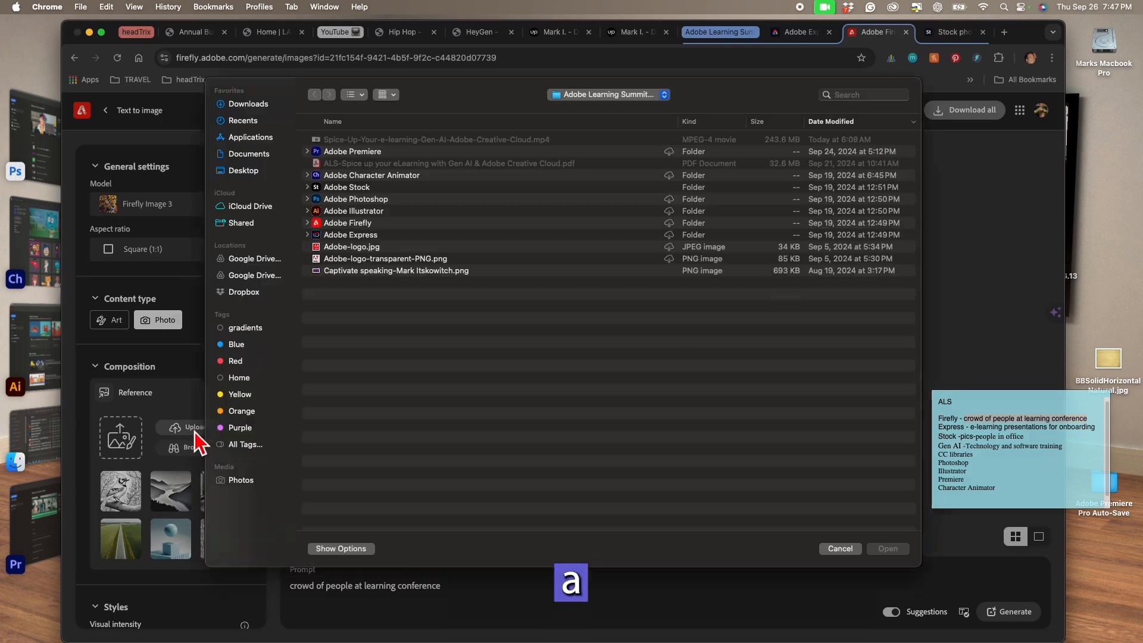
double_click(321, 234)
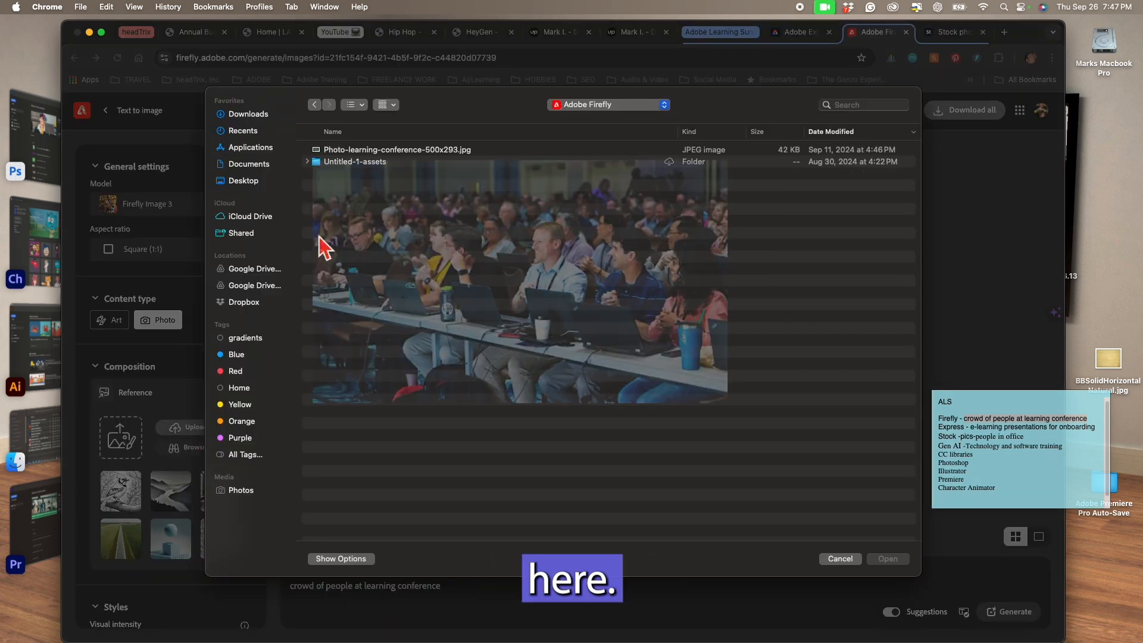
click(375, 150)
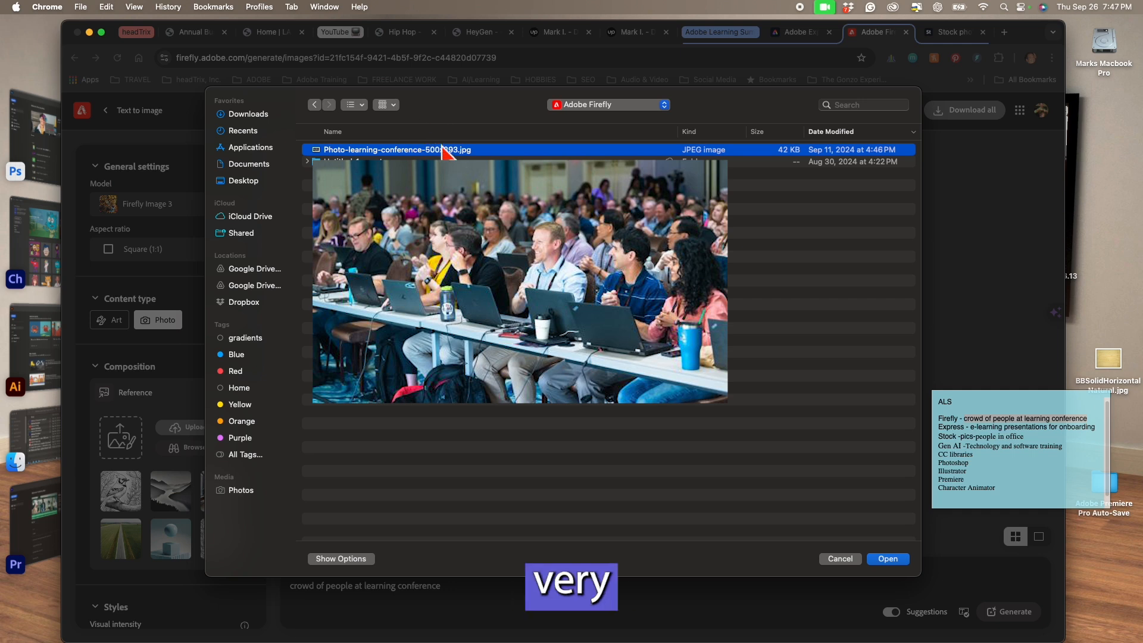
click(888, 558)
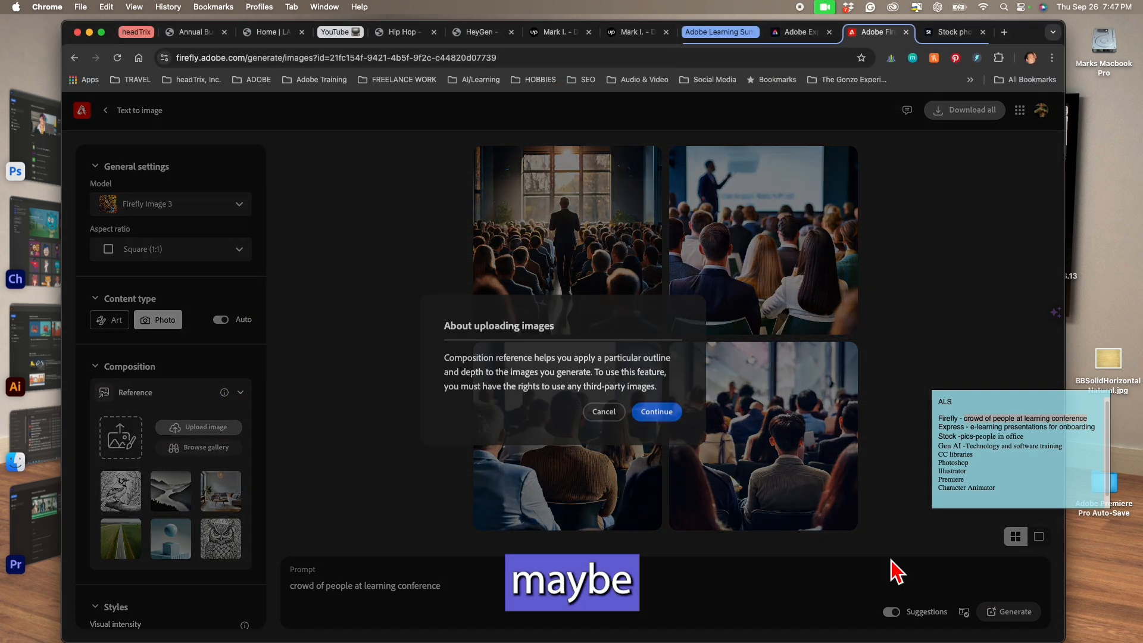
click(658, 410)
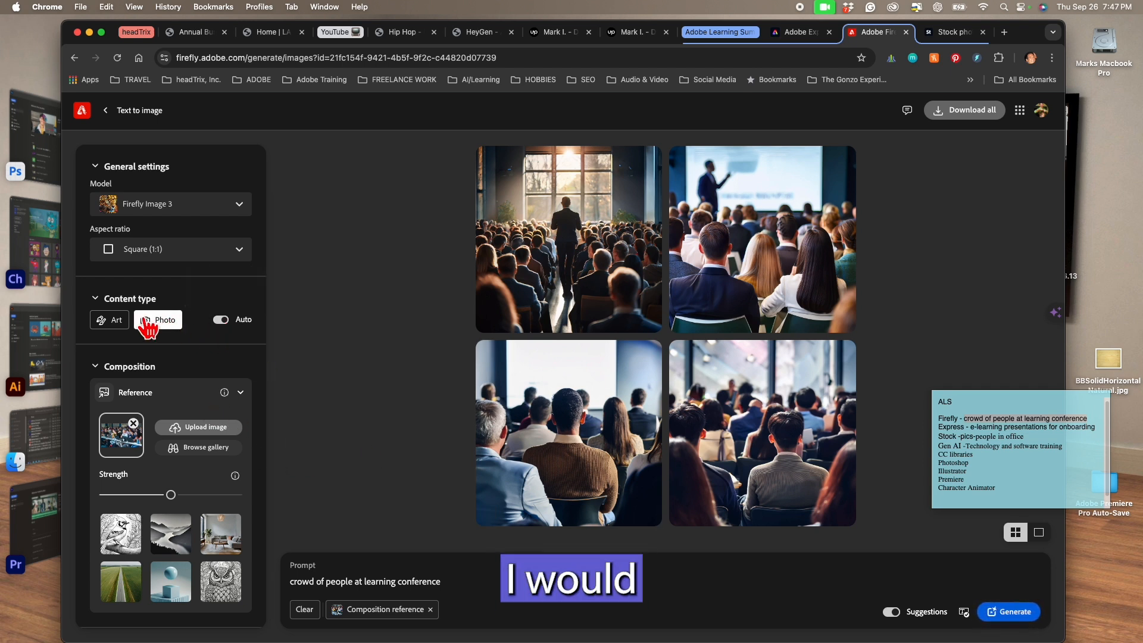
Step: Set the content type to Art and choose the illustrated woman on a yellow background from the reference gallery as style reference
click(109, 322)
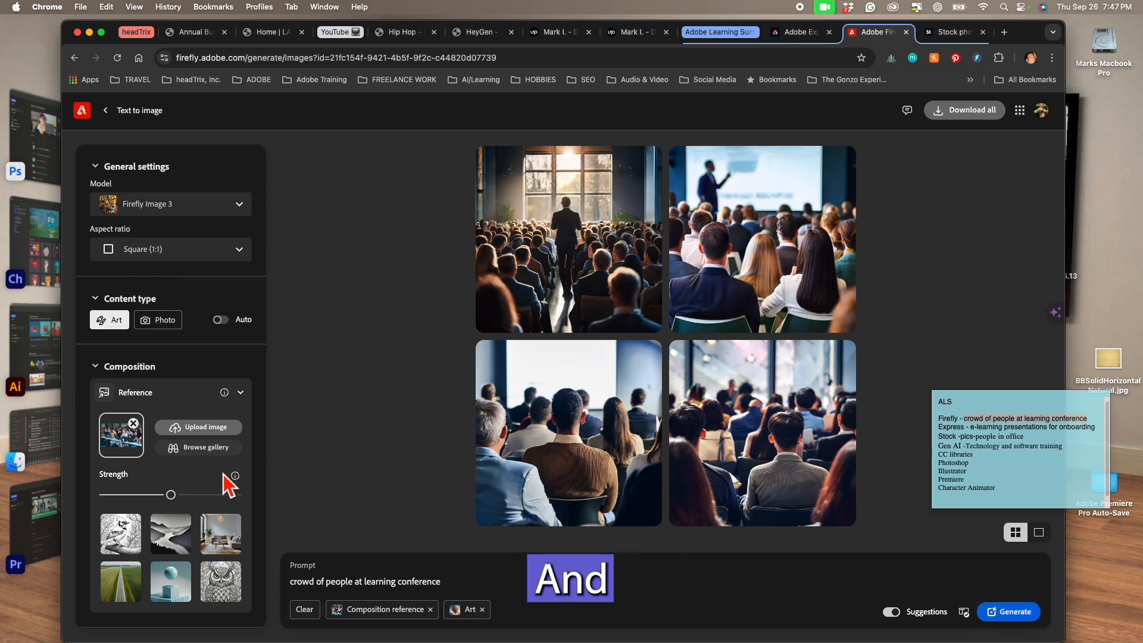
scroll(226, 479, down, 6)
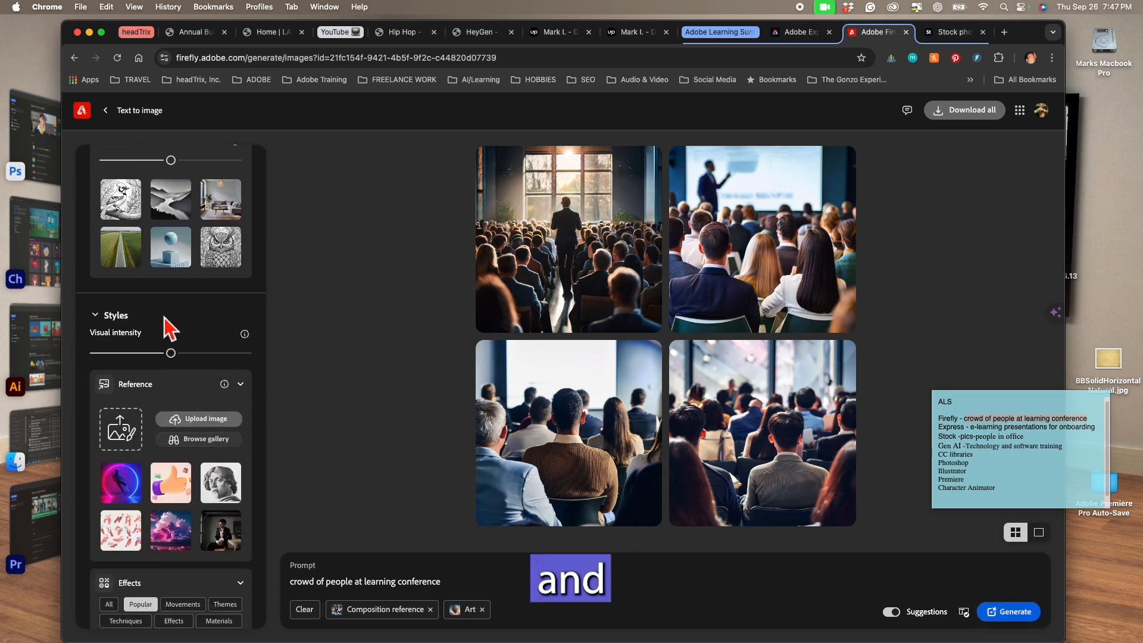
scroll(138, 475, down, 2)
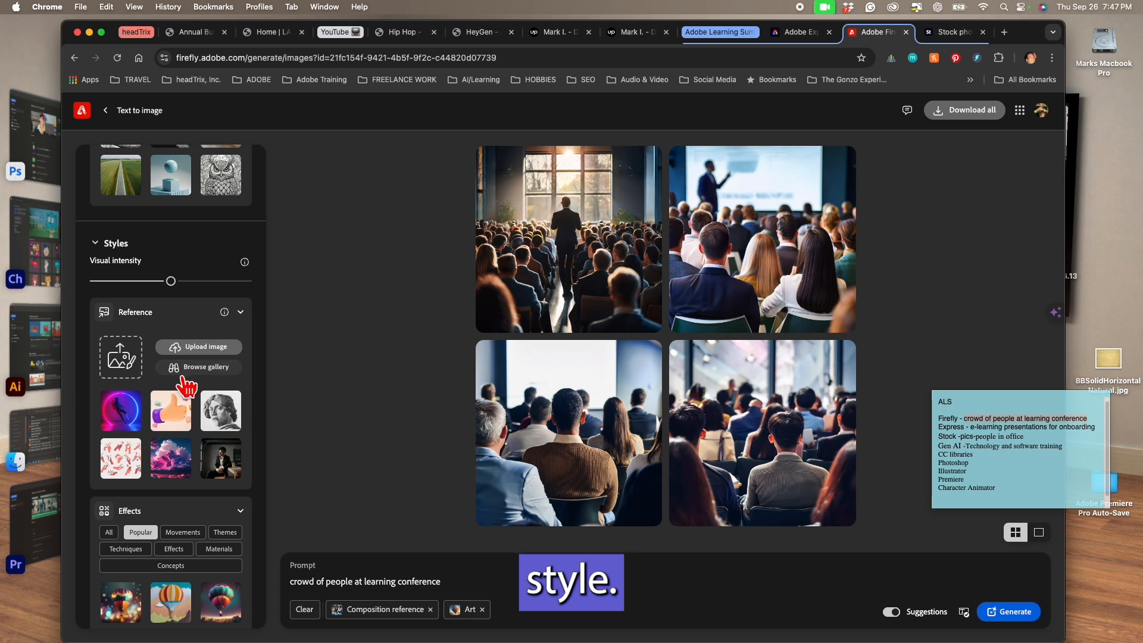
click(202, 366)
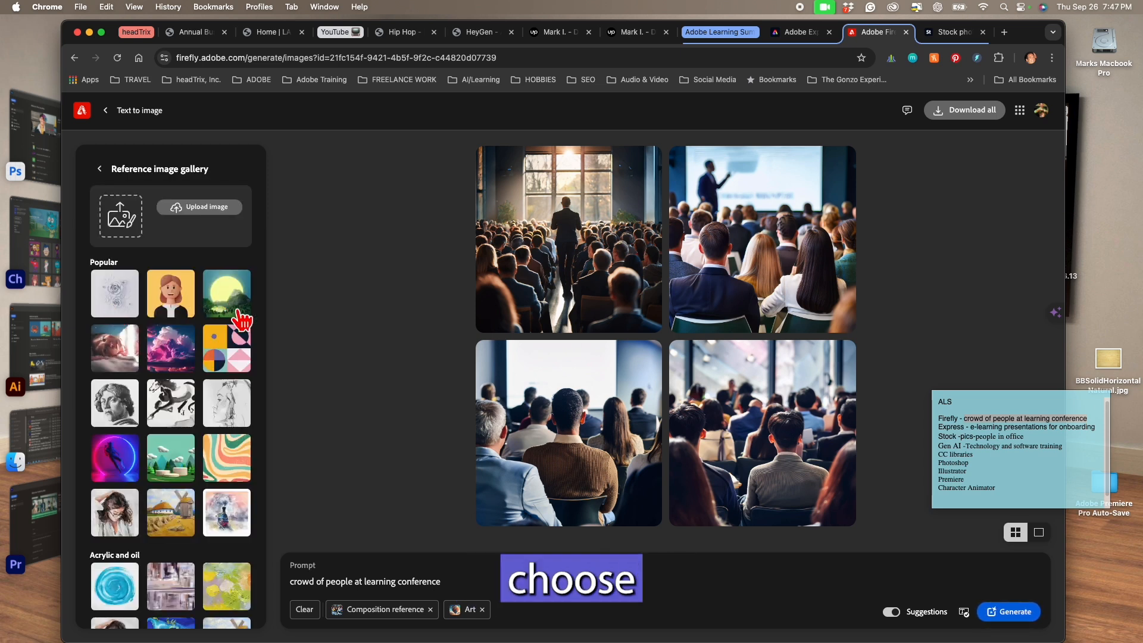
click(173, 298)
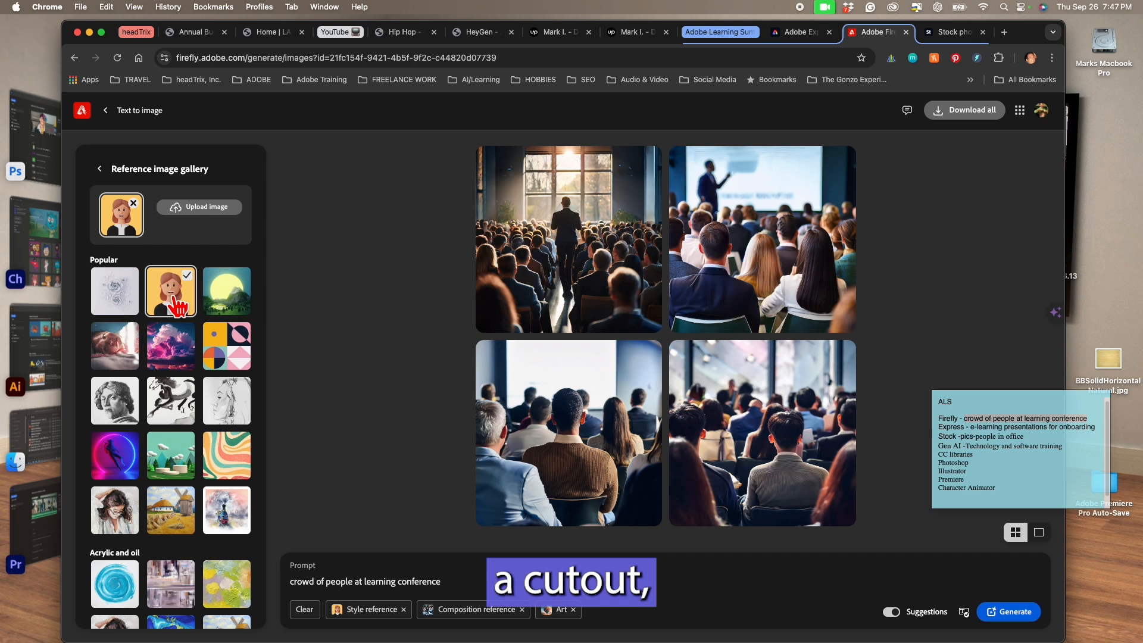
click(99, 169)
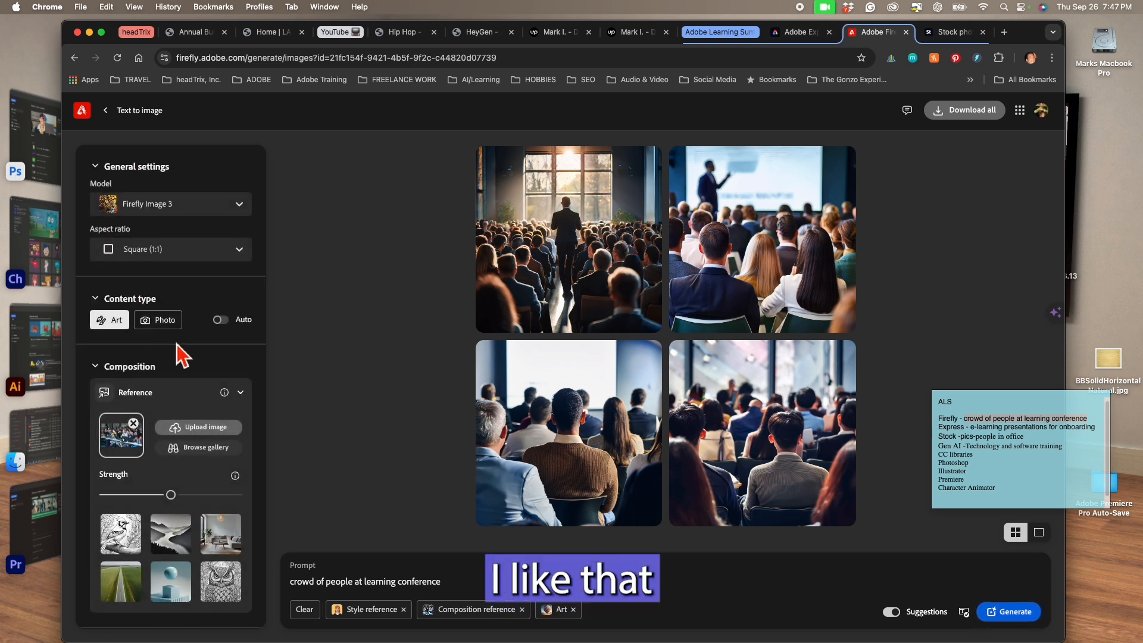
Step: Apply the Layered paper effect and regenerate the conference images with the chosen references
scroll(231, 398, down, 2)
scroll(231, 398, down, 10)
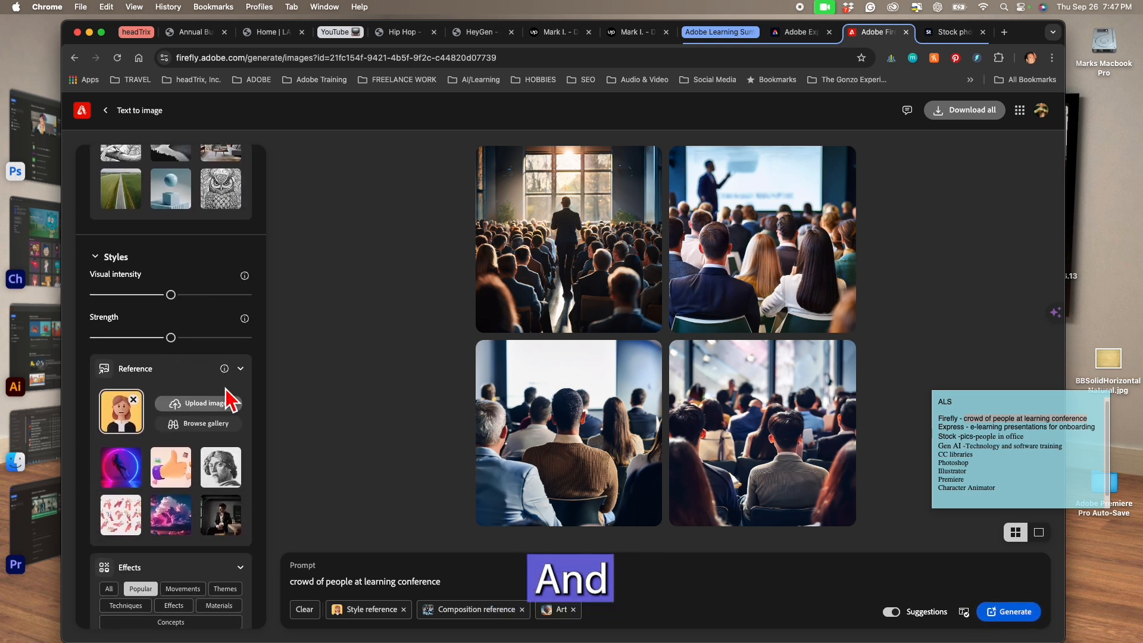
scroll(231, 398, down, 5)
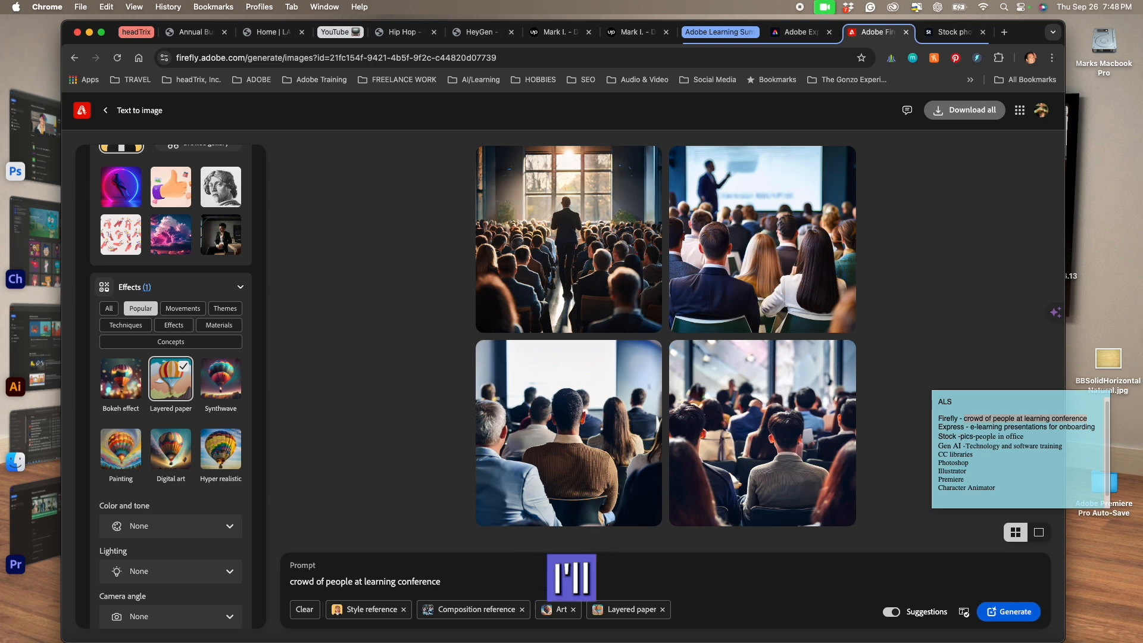
click(1007, 613)
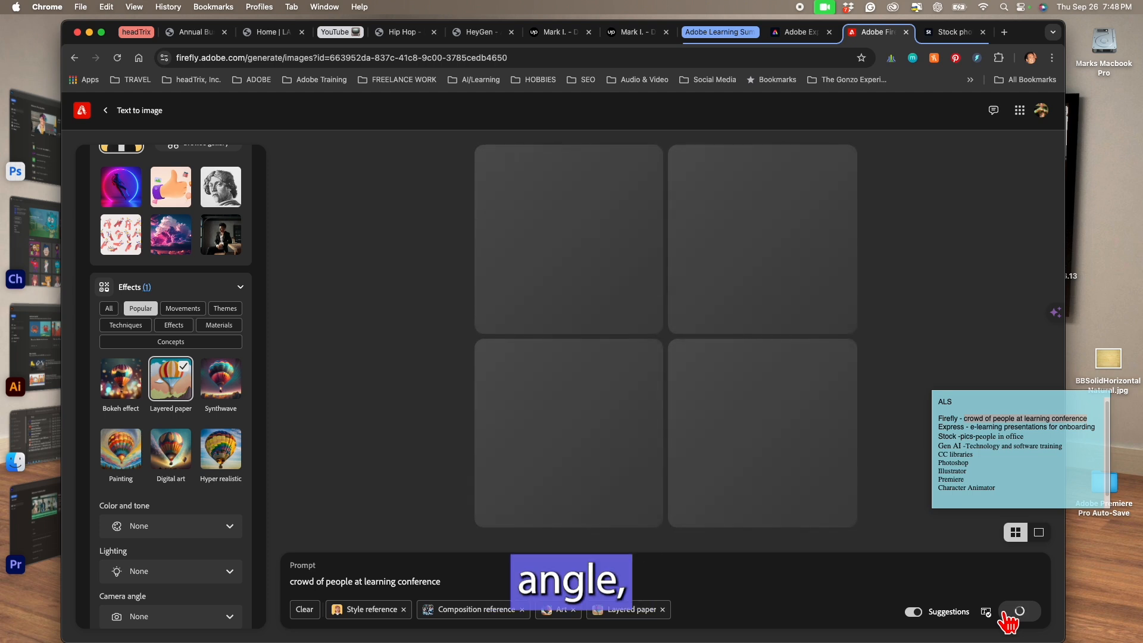
Step: Check which aspect ratios are available for the generated images, leaving the list without choosing one
scroll(193, 402, up, 10)
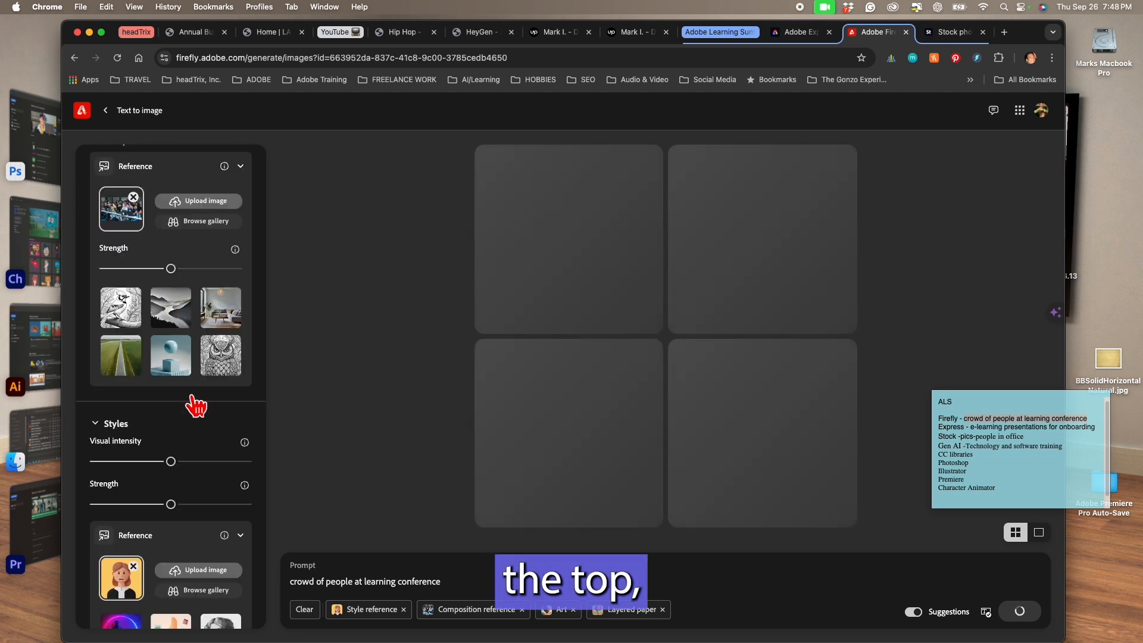
click(225, 253)
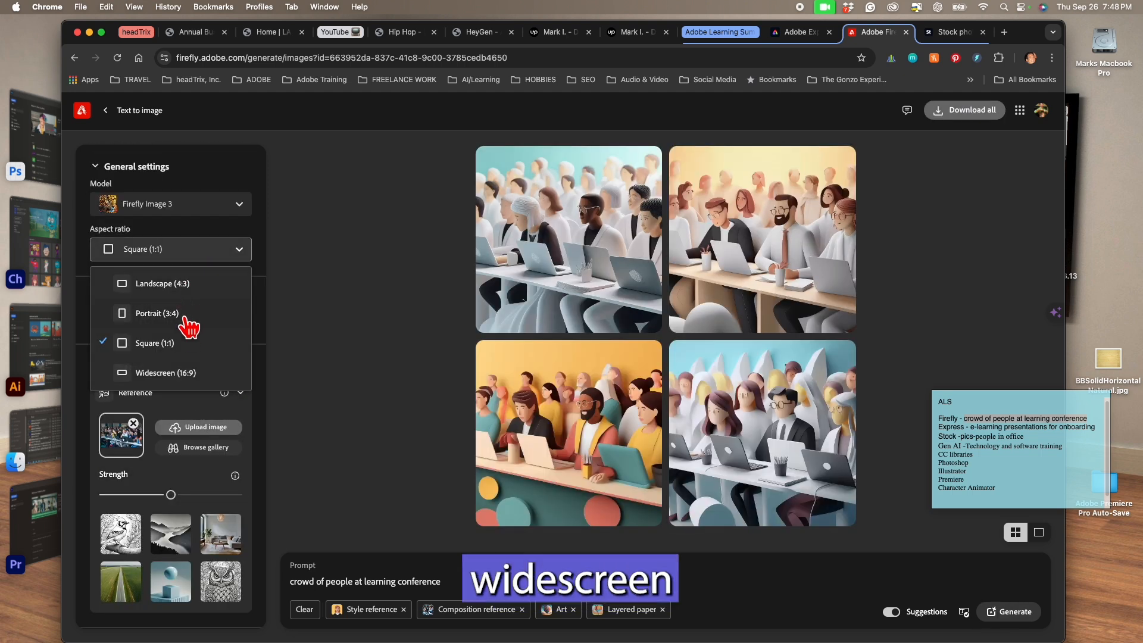
click(305, 342)
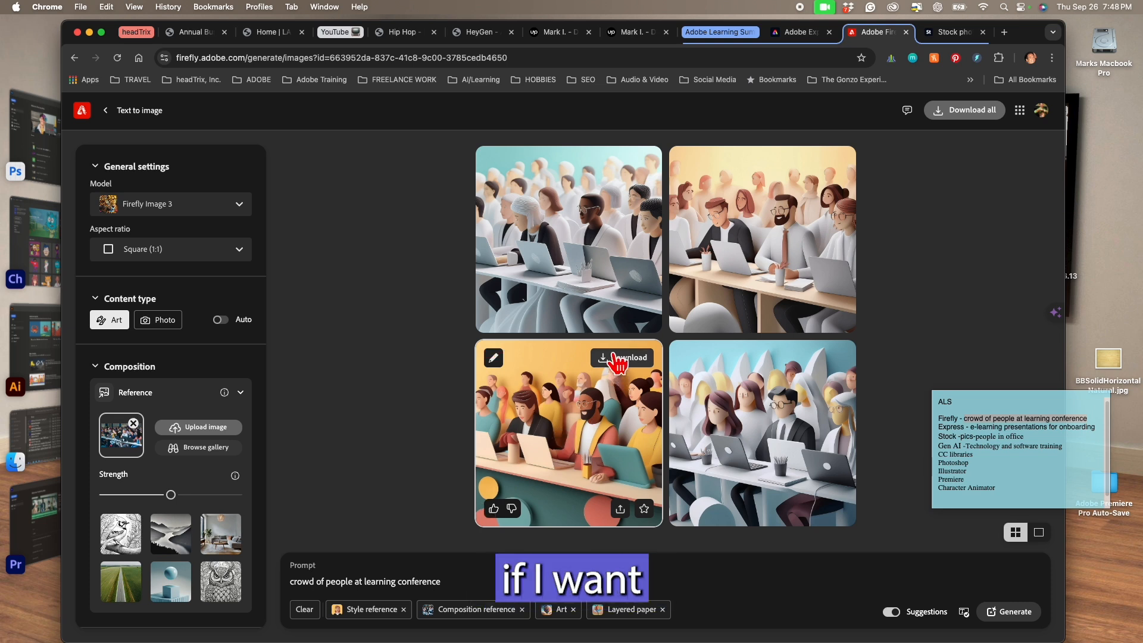
Step: Download the crowd image with the yellow background and teal desk front, and open the same image in Adobe Express
click(620, 358)
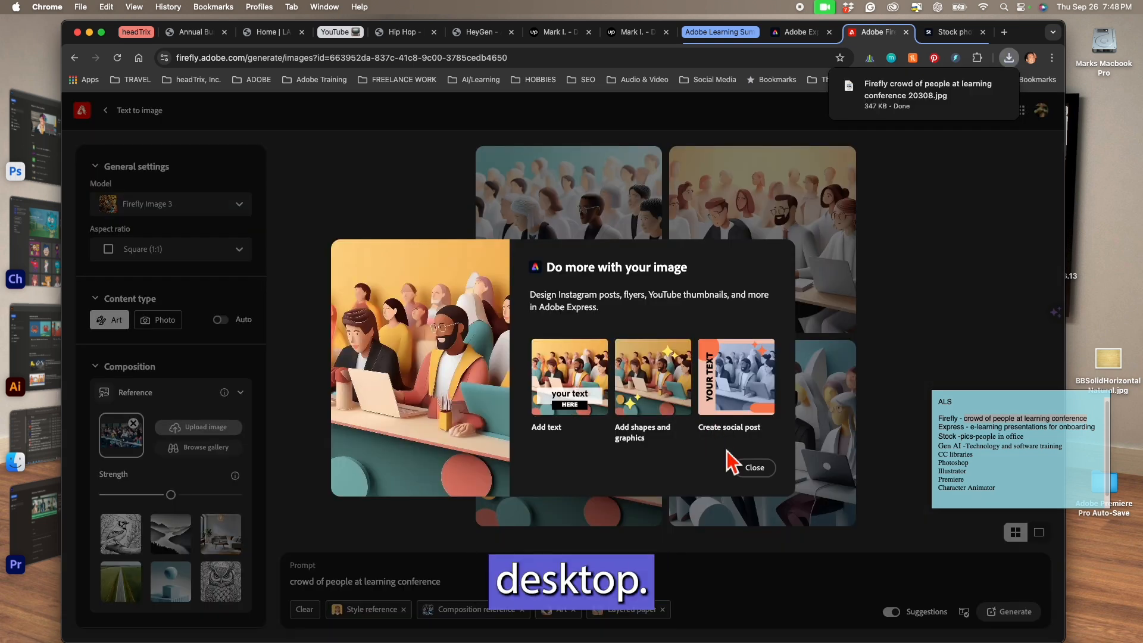
click(751, 471)
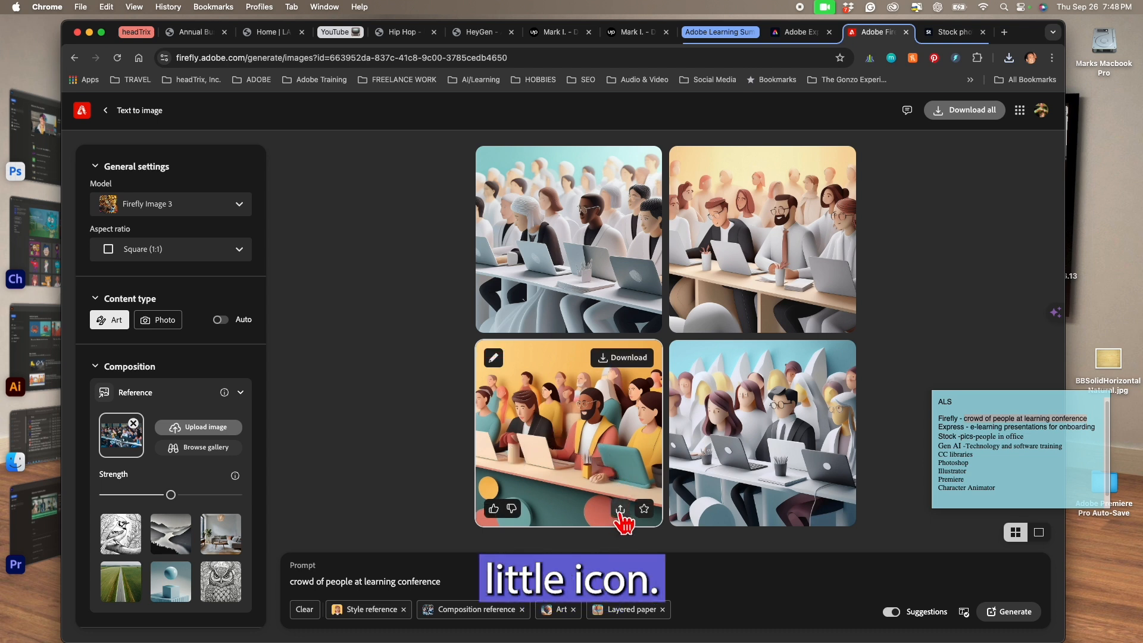
click(620, 510)
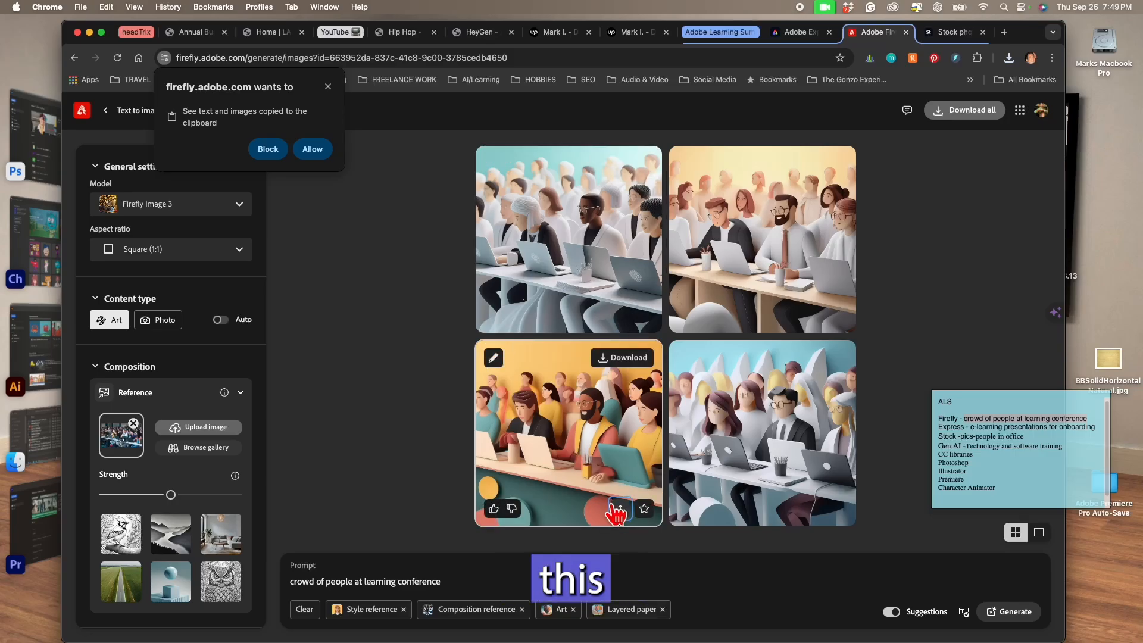
click(618, 512)
click(579, 478)
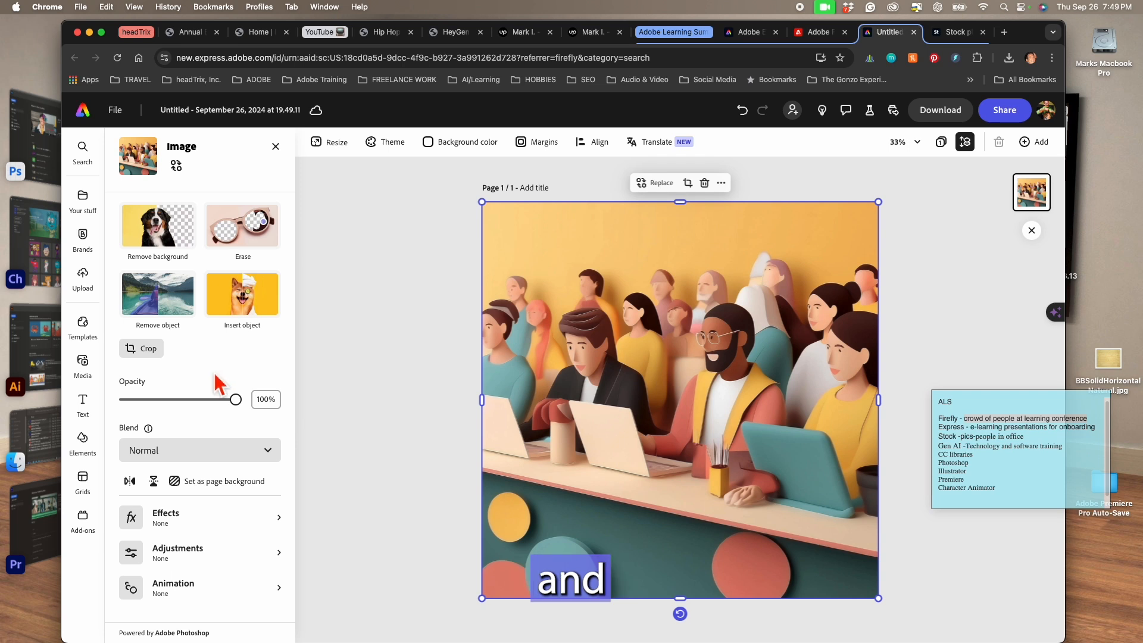
Step: Remove the crowd image's background and place the teal gradient photo behind it, enlarged to cover most of the page
click(170, 241)
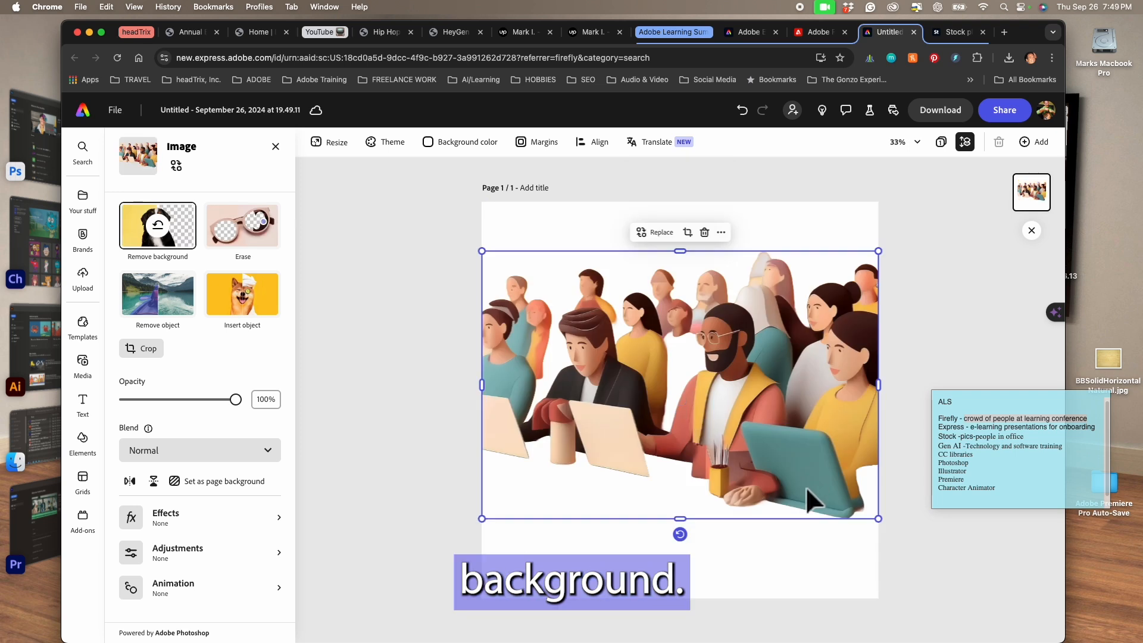
click(446, 453)
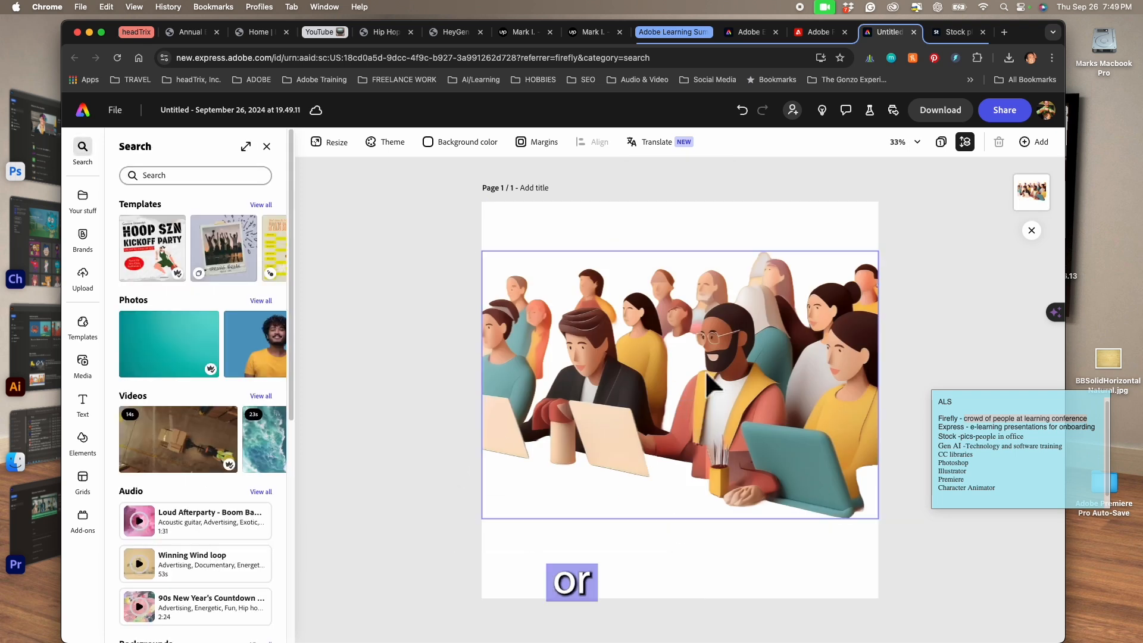
drag(169, 344, 556, 274)
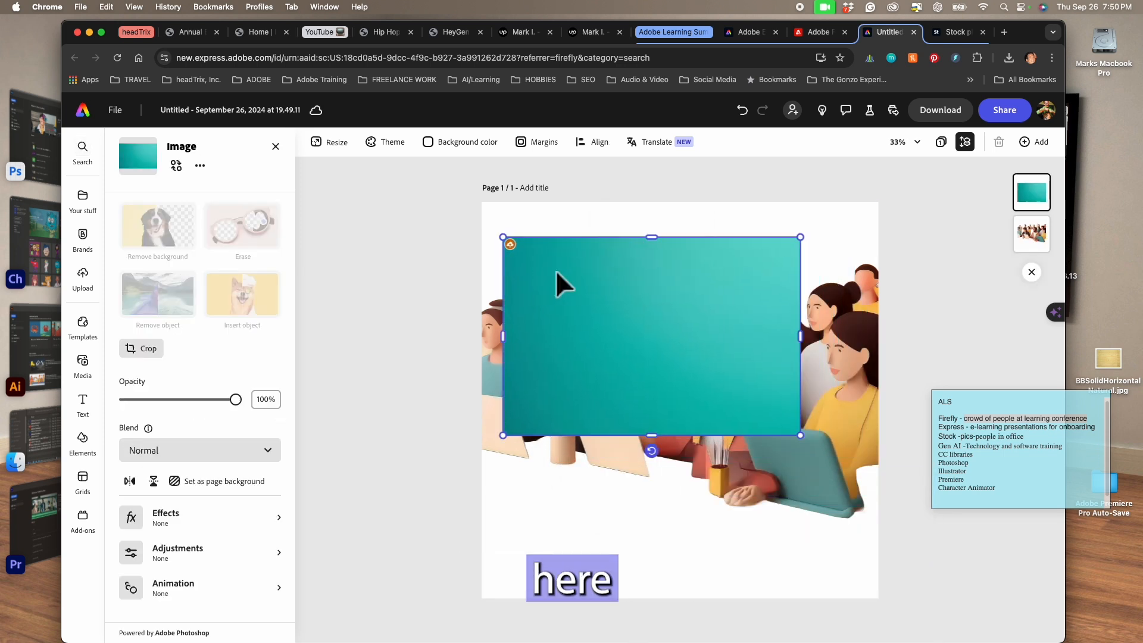
drag(802, 437, 1027, 587)
drag(503, 237, 407, 173)
drag(1033, 194, 1039, 256)
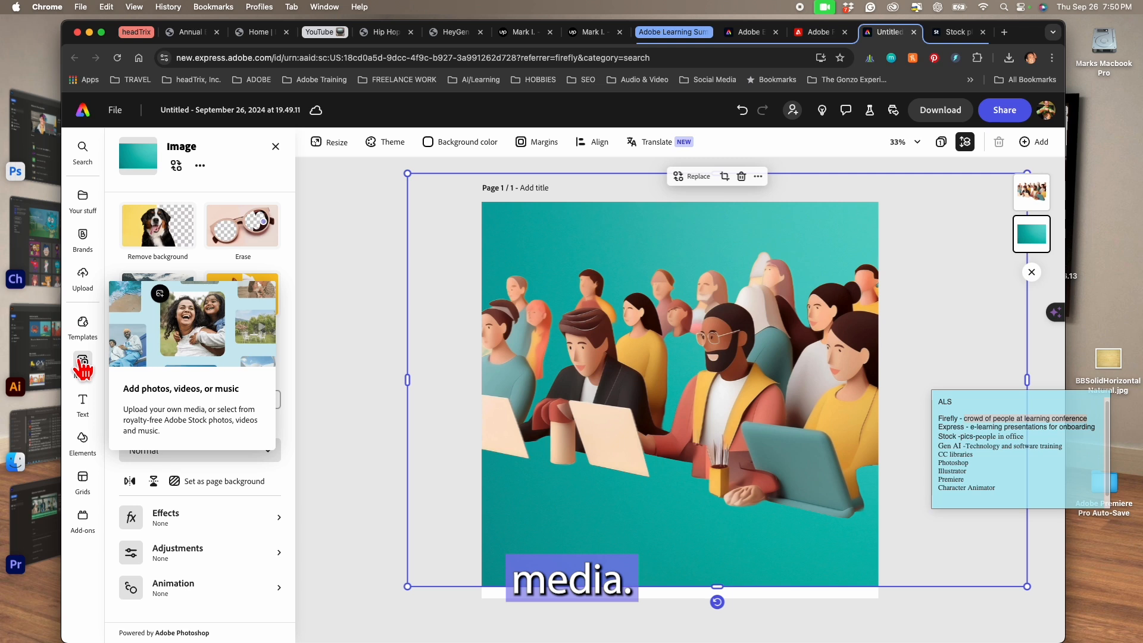
Step: Start a new presentation from the Express home page and filter its templates by Free price and Multiple pages type
click(85, 99)
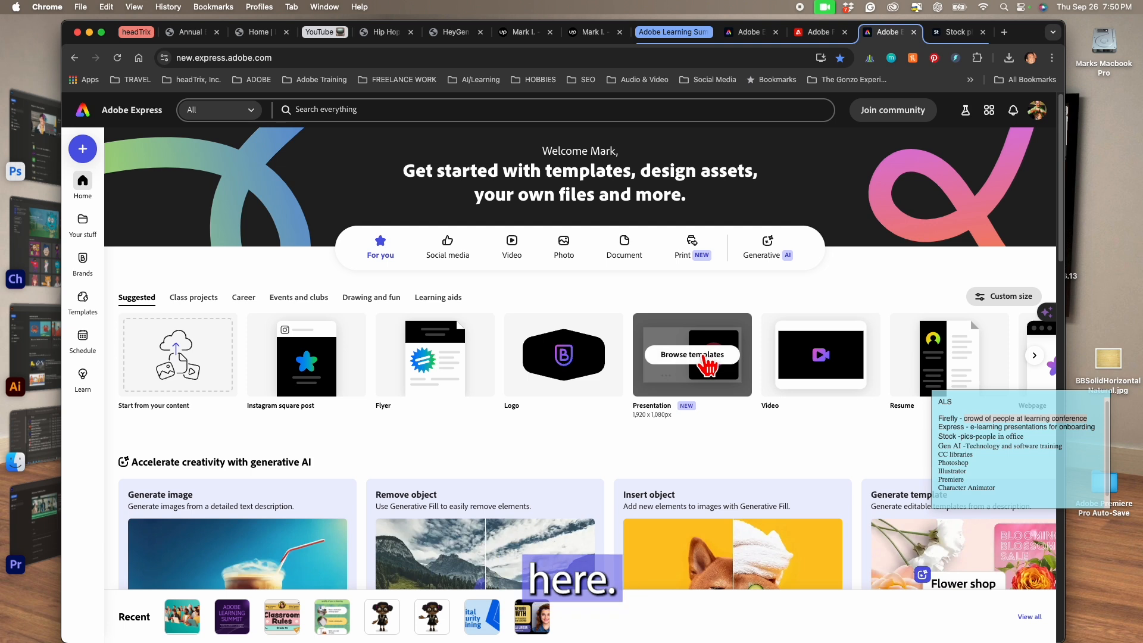
click(707, 356)
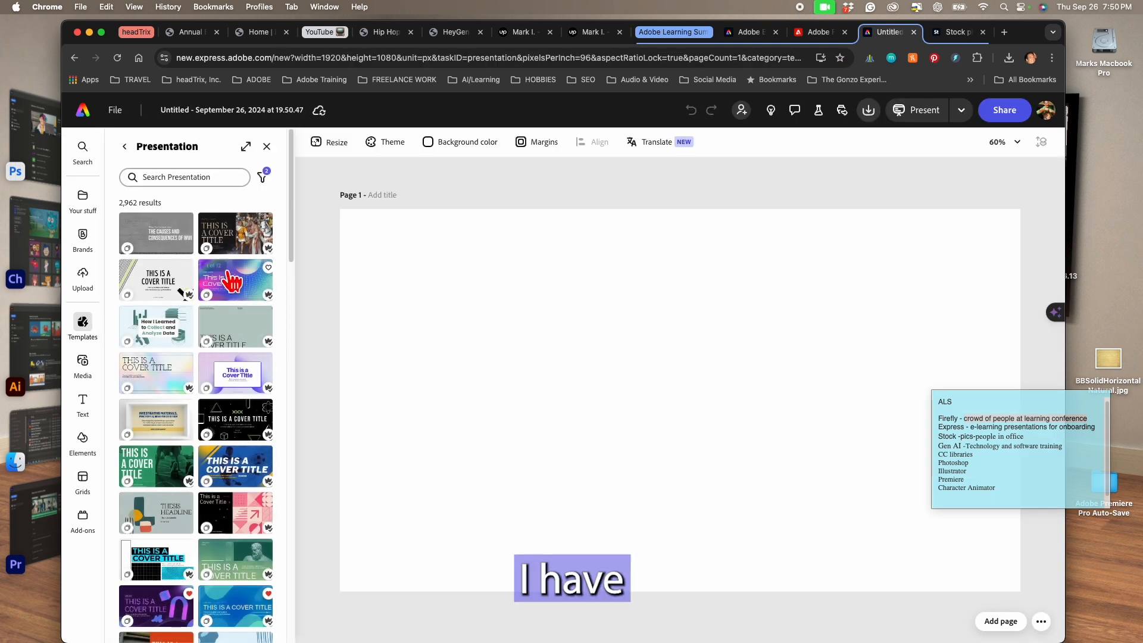
click(262, 178)
click(247, 235)
click(137, 266)
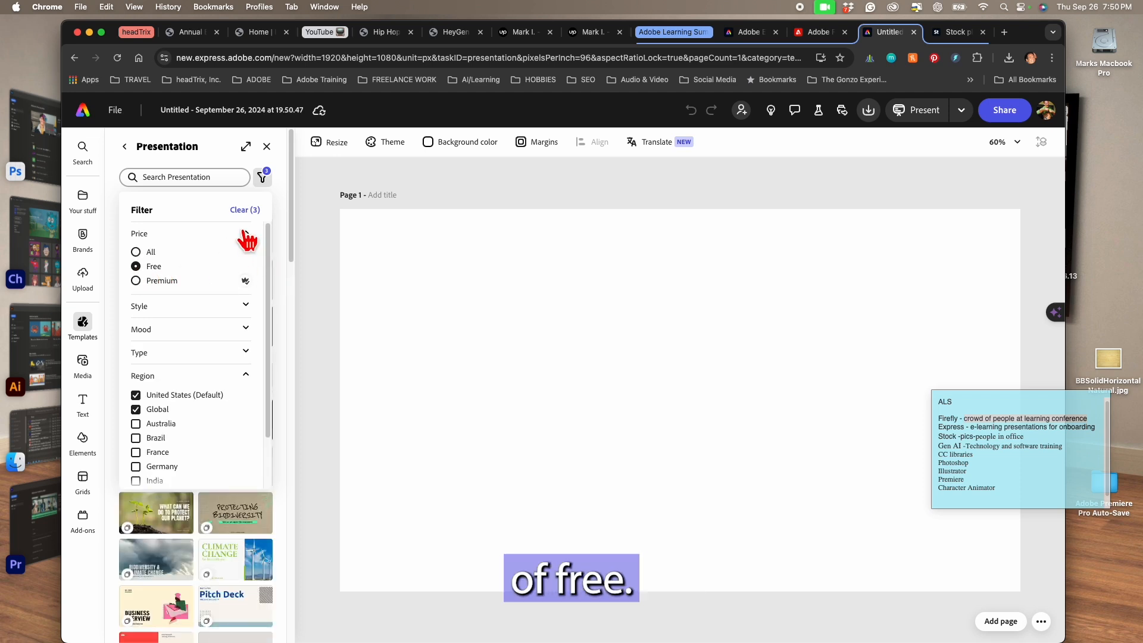
click(244, 353)
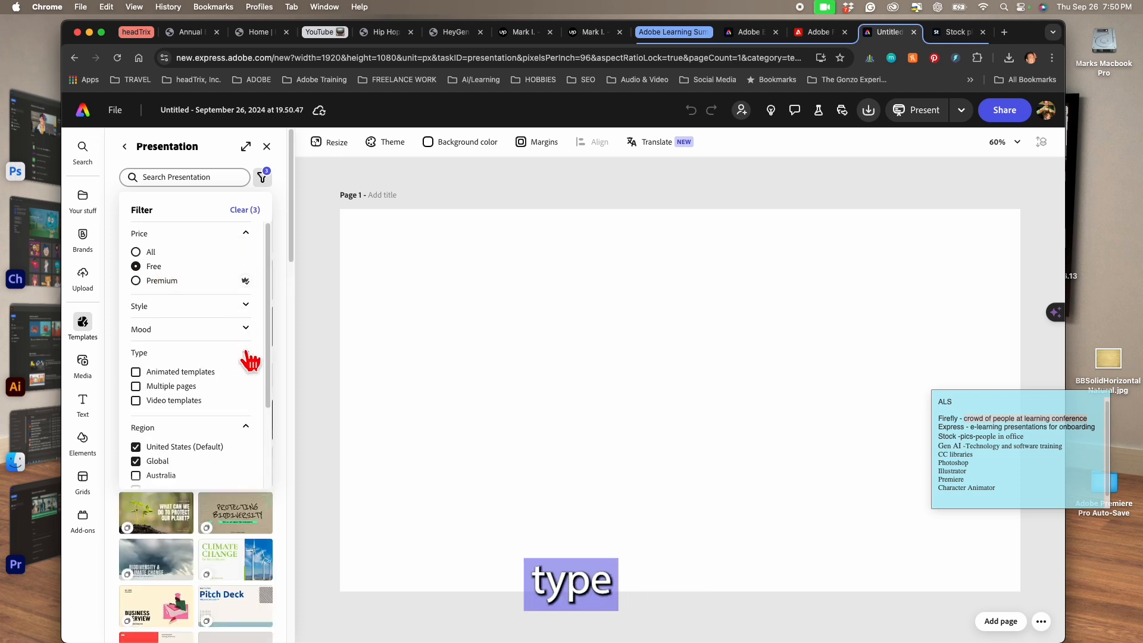
click(137, 387)
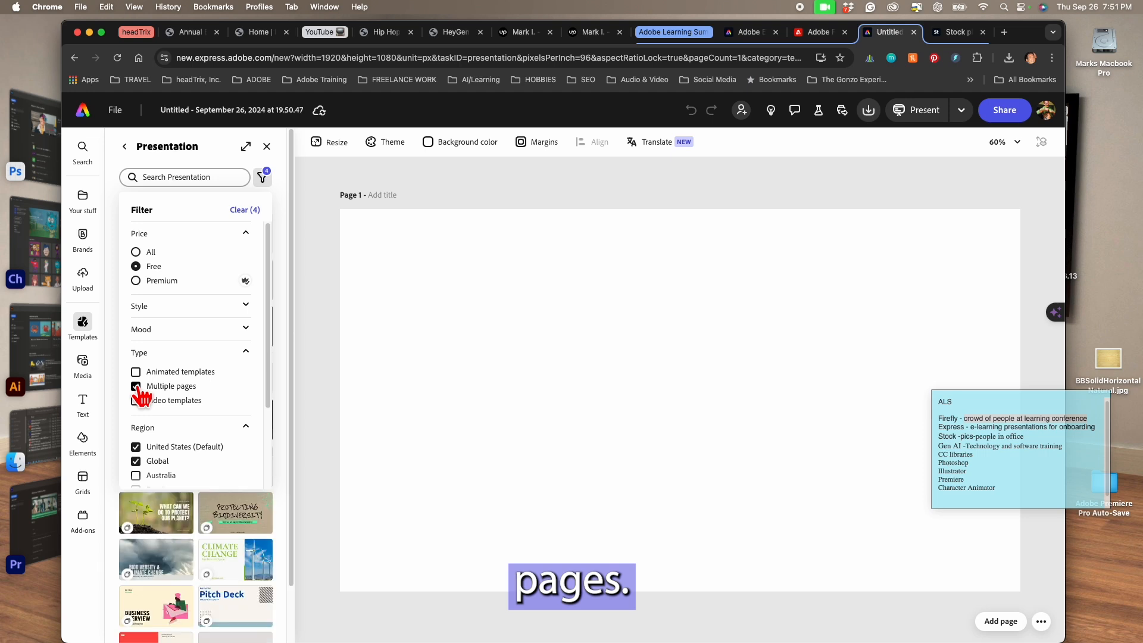
click(286, 361)
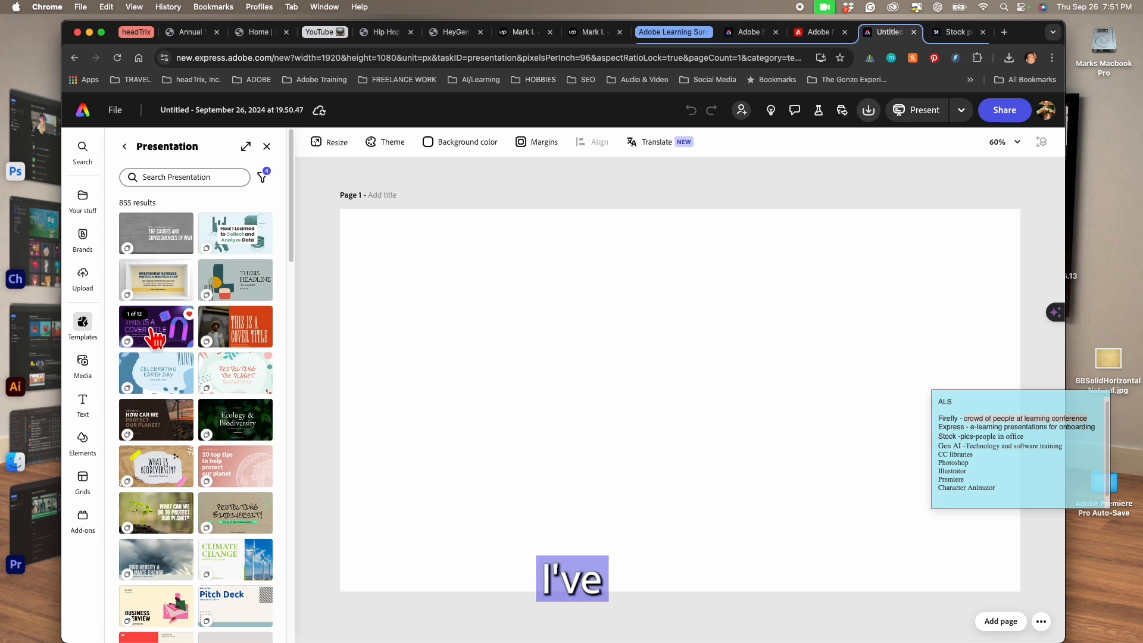
Step: View the Adobe Express slide in the finished purple deck and browse the filtered presentation templates
key(ctrl+Right)
key(Right)
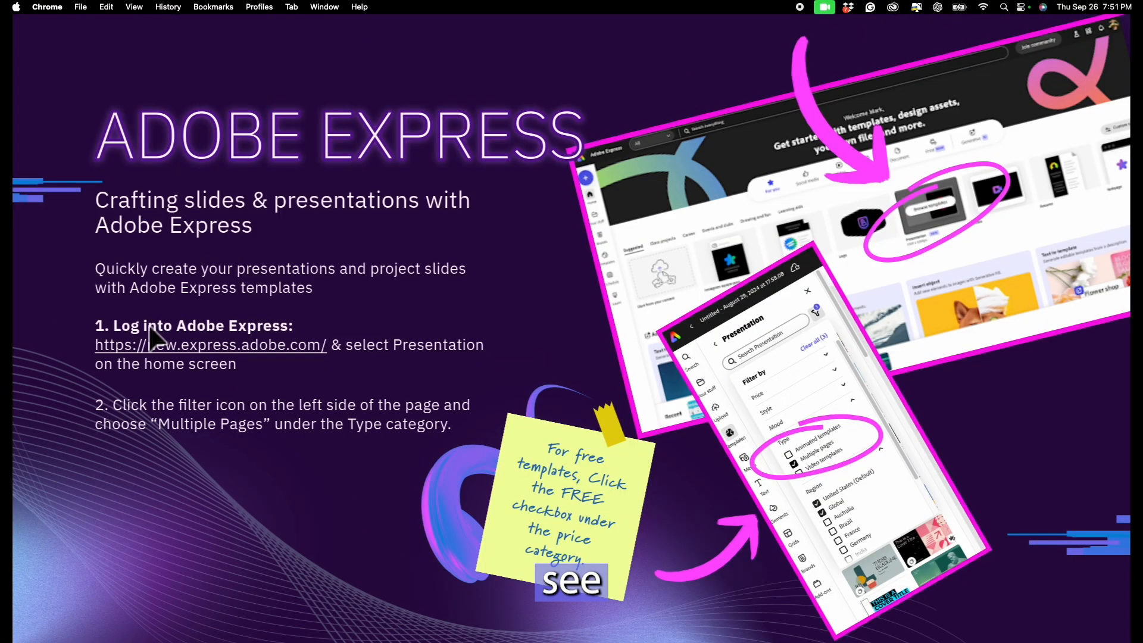
key(ctrl+Left)
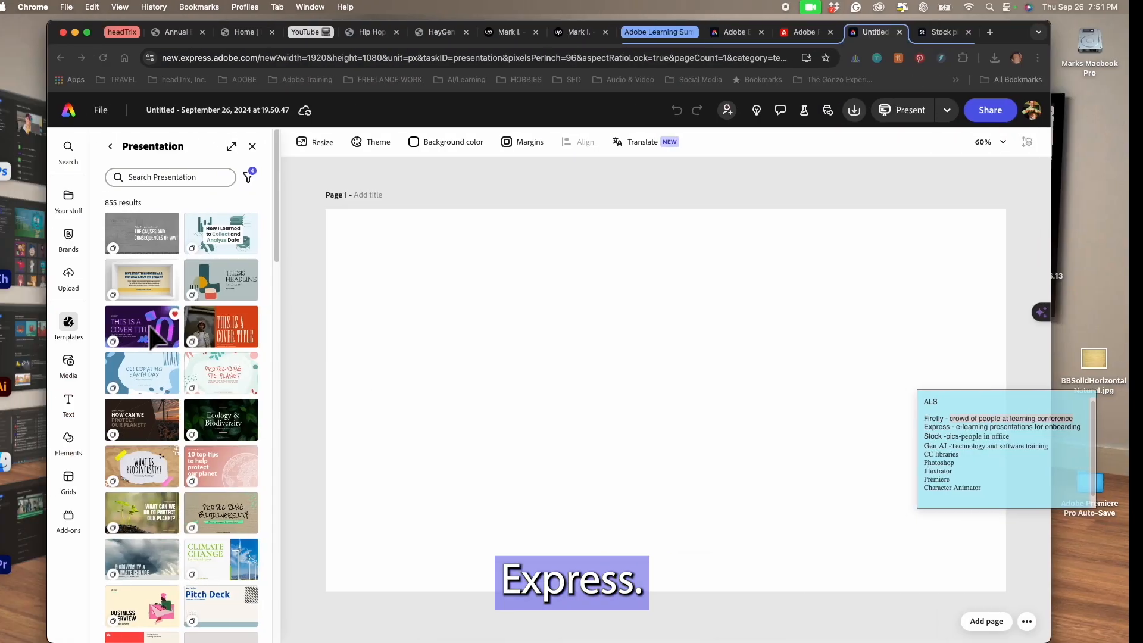
scroll(194, 518, down, 15)
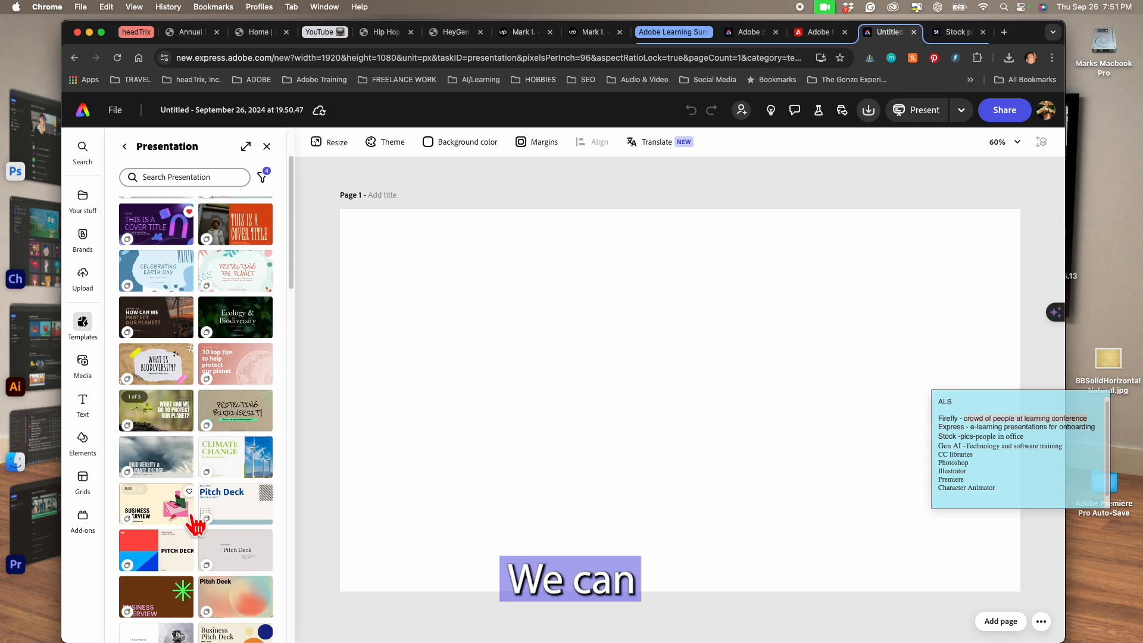
scroll(194, 524, up, 15)
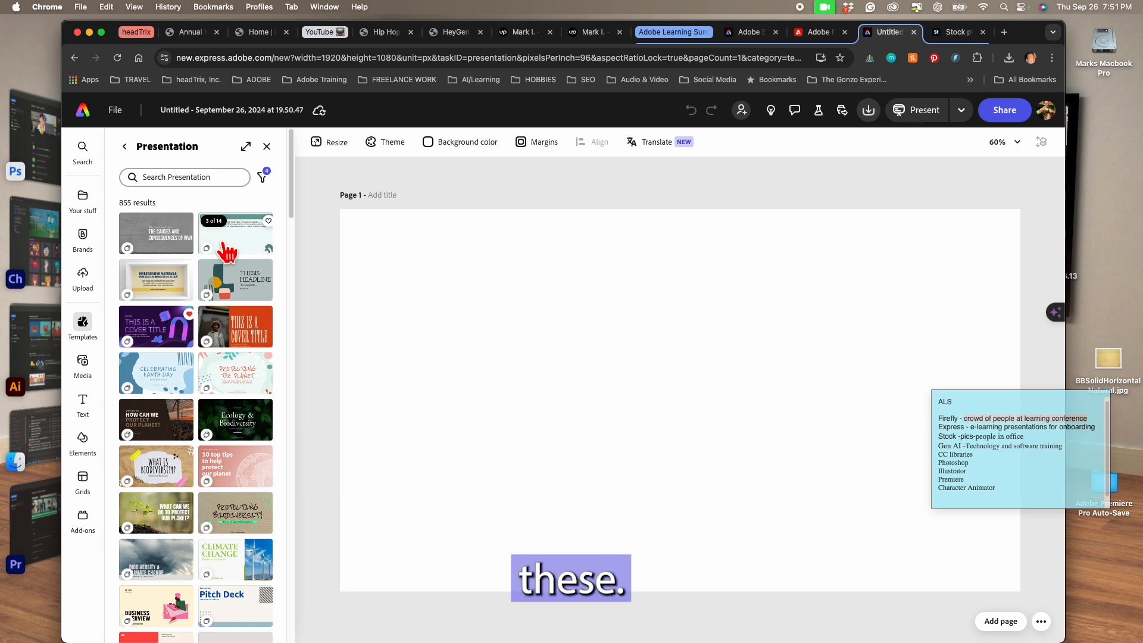
scroll(226, 250, down, 3)
scroll(218, 403, down, 10)
Step: Search the presentation templates for onboarding and open the dark green Employee Onboarding template
click(166, 179)
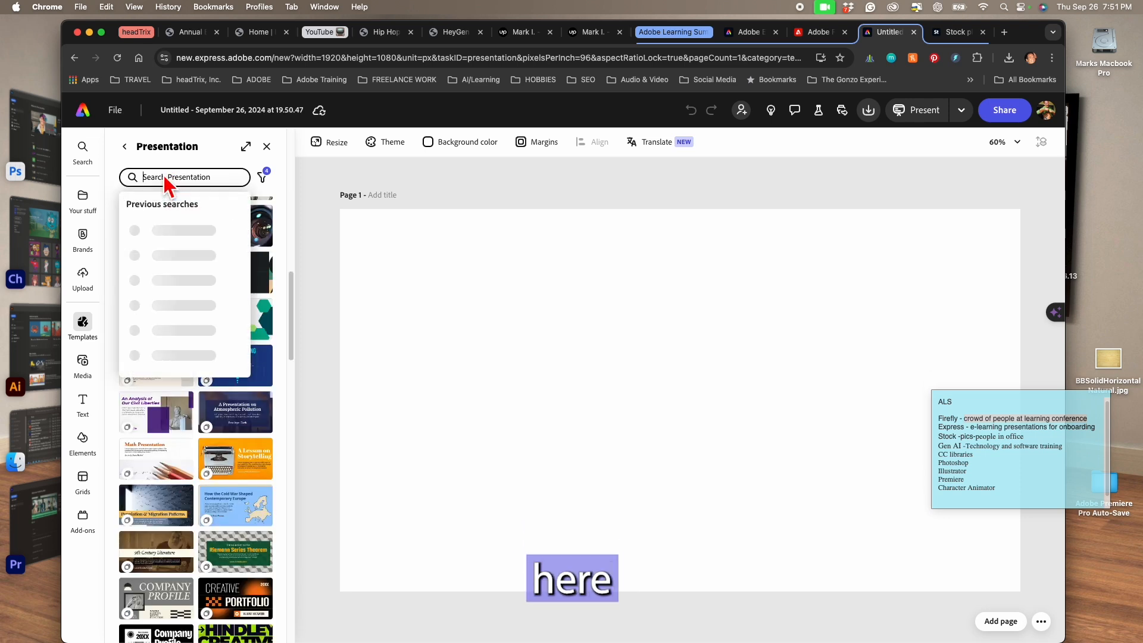
click(166, 348)
click(162, 344)
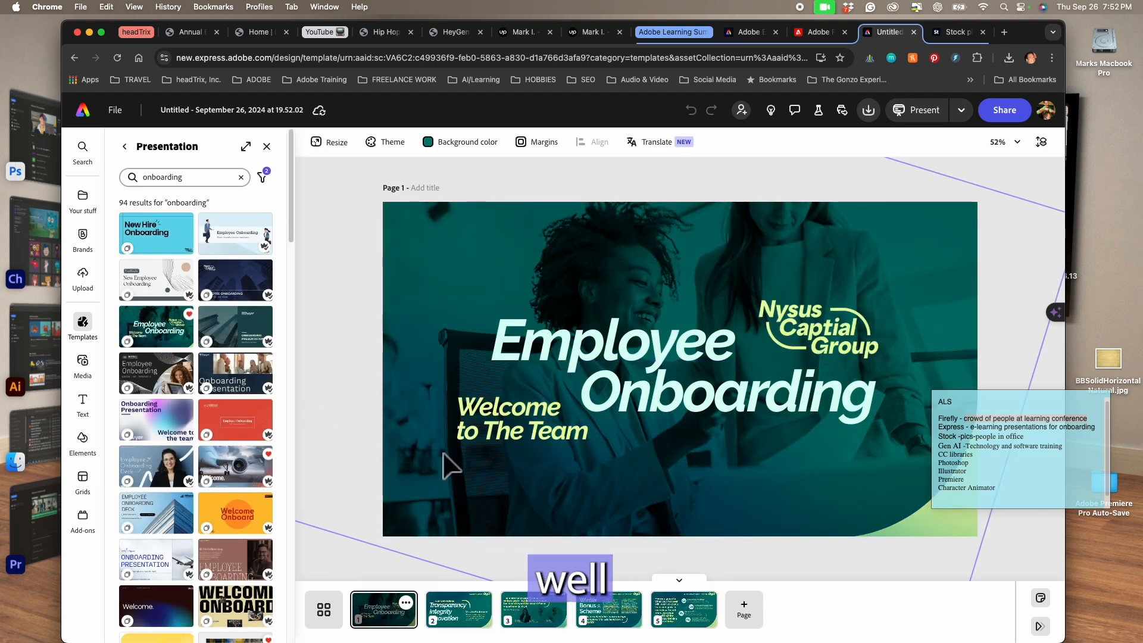
Step: Examine pages 2 to 5 of the onboarding template and the page options available for page 5
click(468, 616)
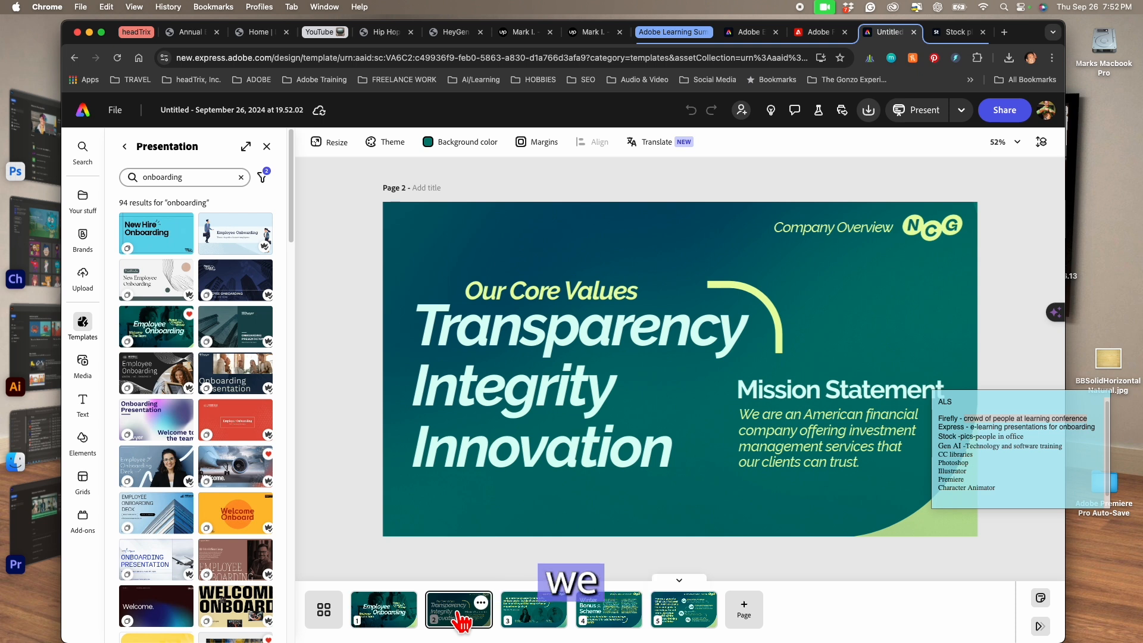
key(Right)
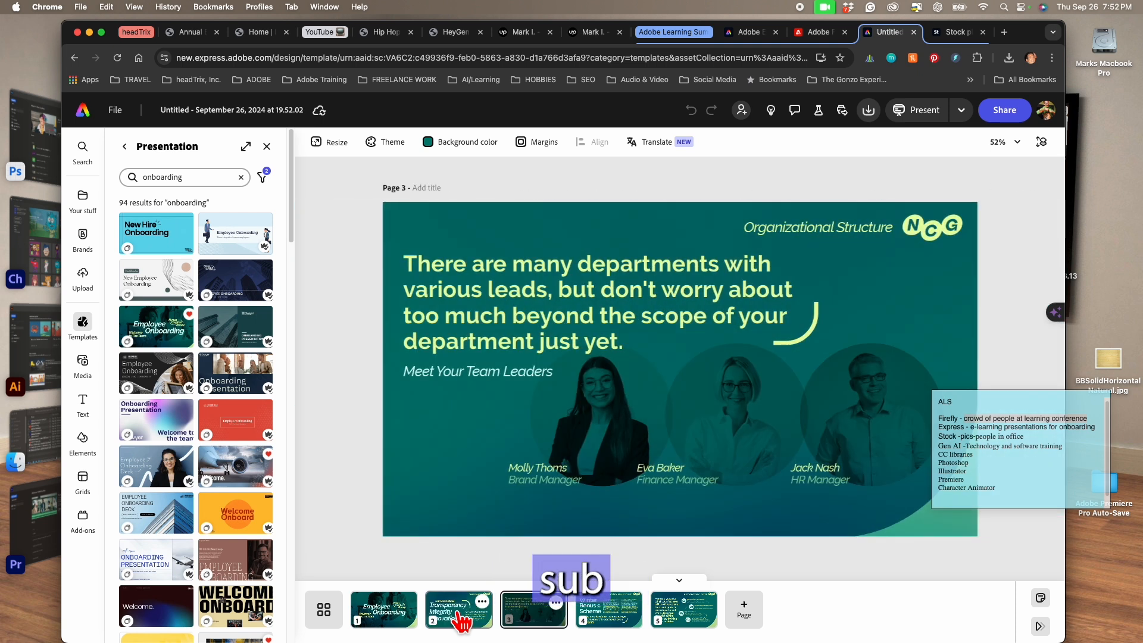
key(Right)
key(Right)
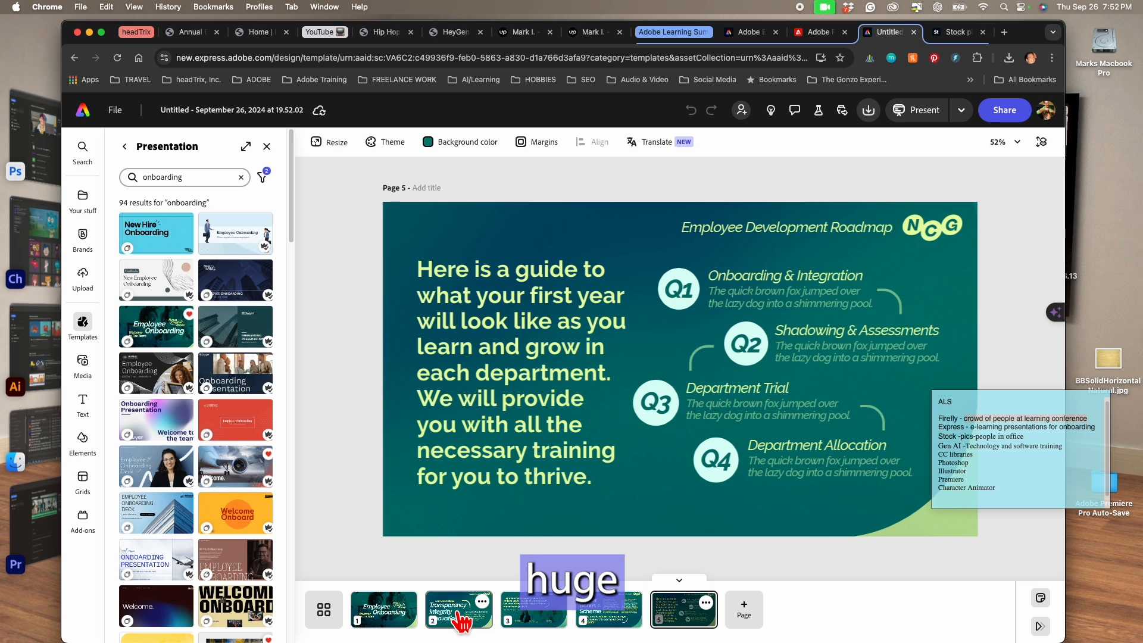
click(707, 603)
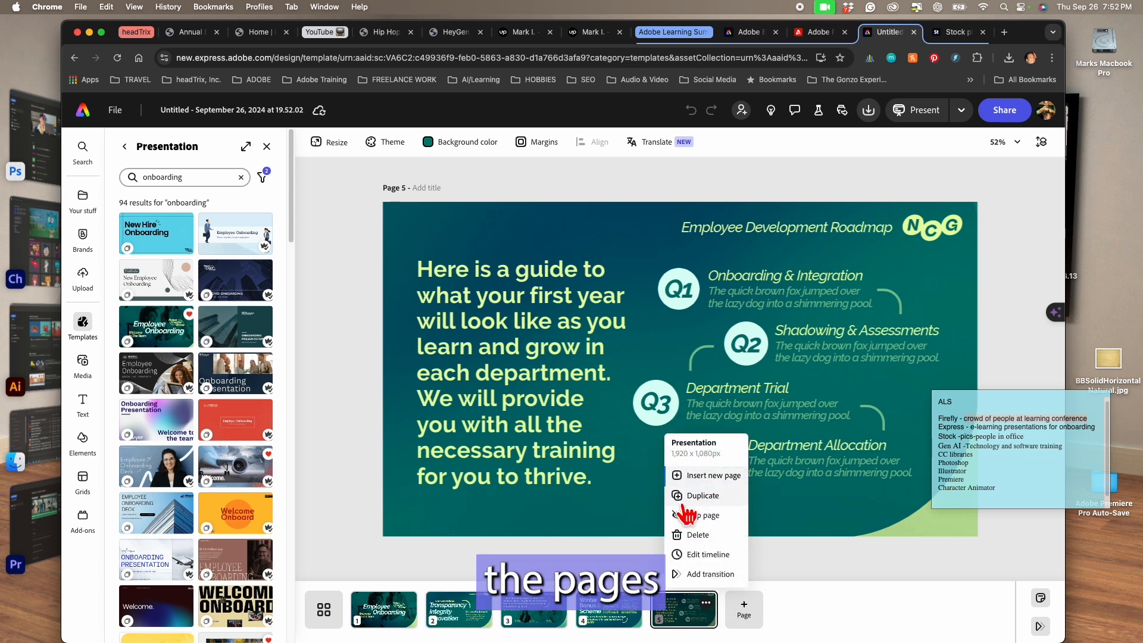
click(612, 549)
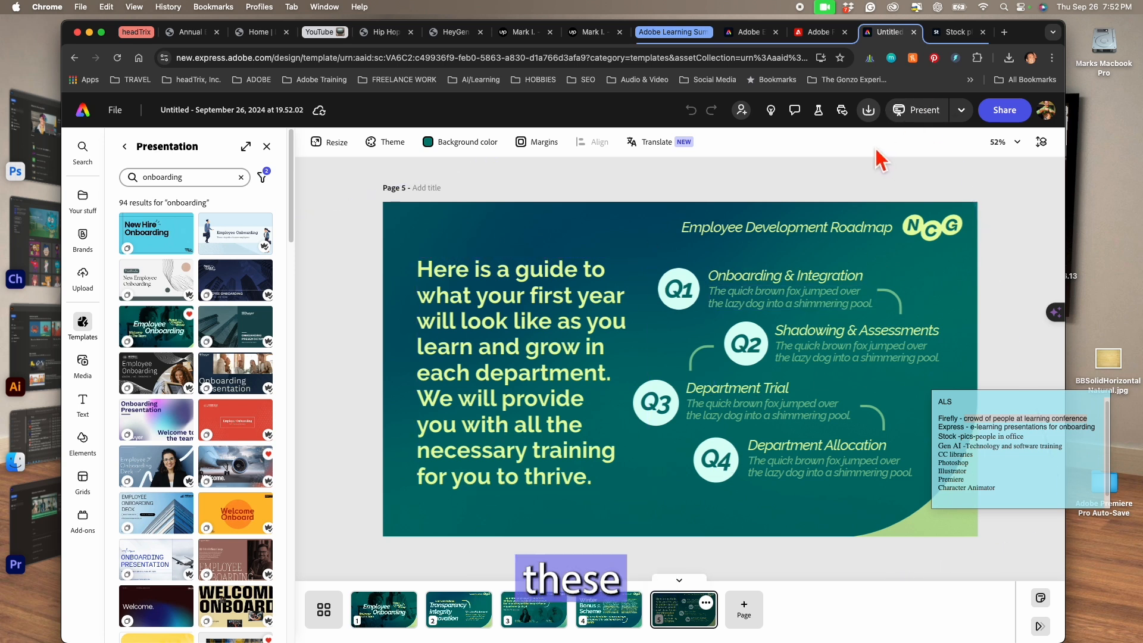
Step: Check the text settings of the Q1 description on page 5 and the Transparency and Integrity titles on page 2
click(745, 278)
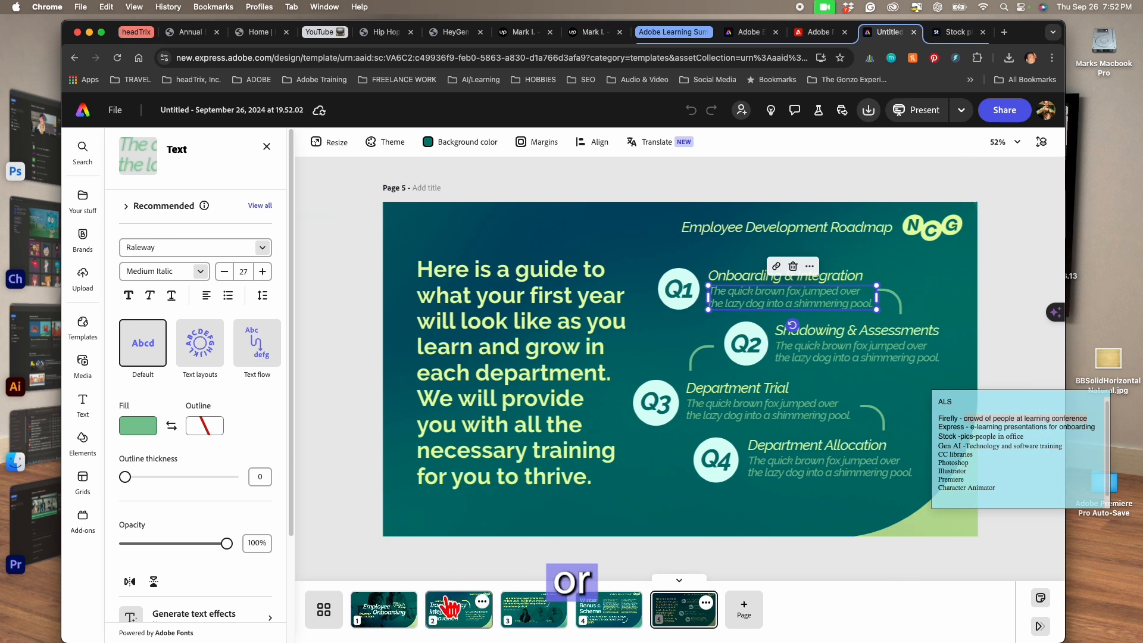
click(458, 609)
click(543, 337)
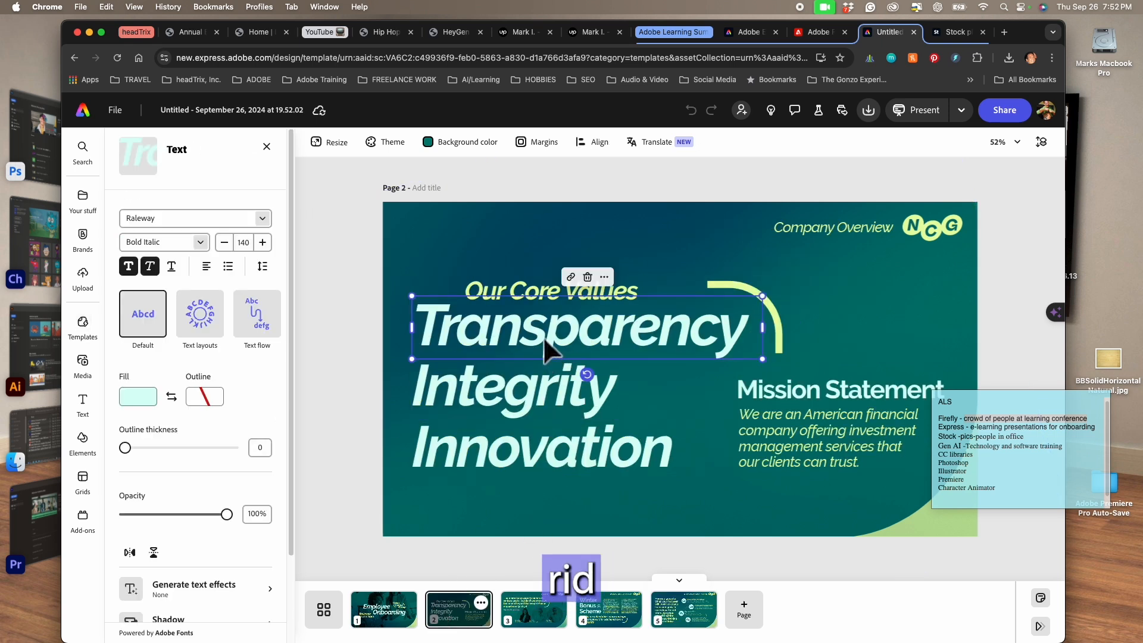
click(542, 389)
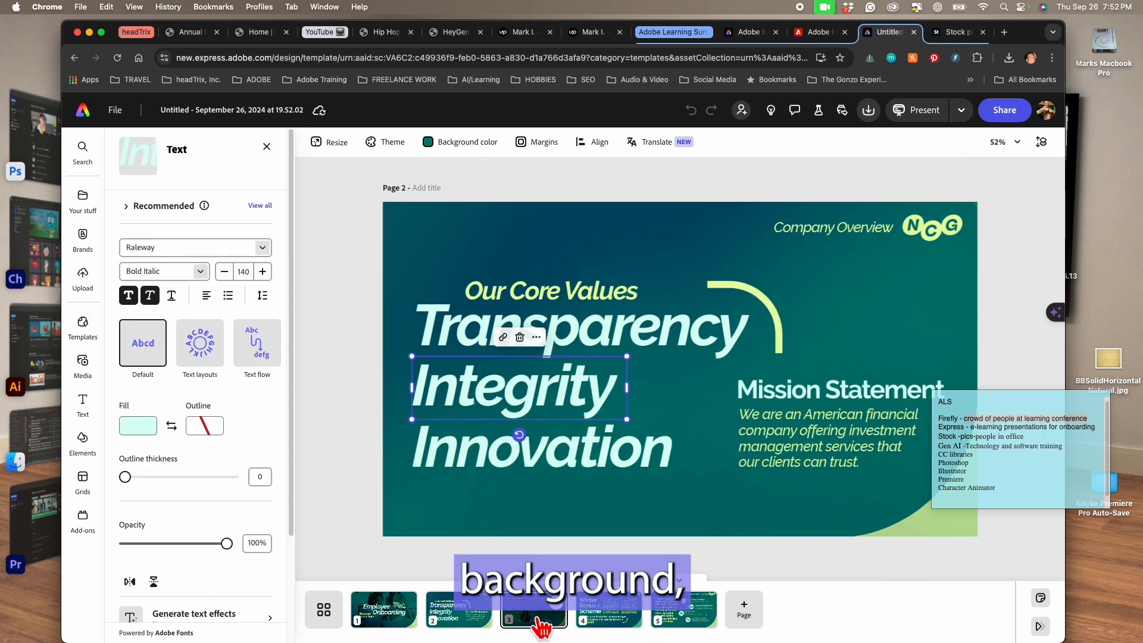
Step: Open page 3 and look at the replacement media offered for the first team leader's photo
click(536, 613)
click(634, 429)
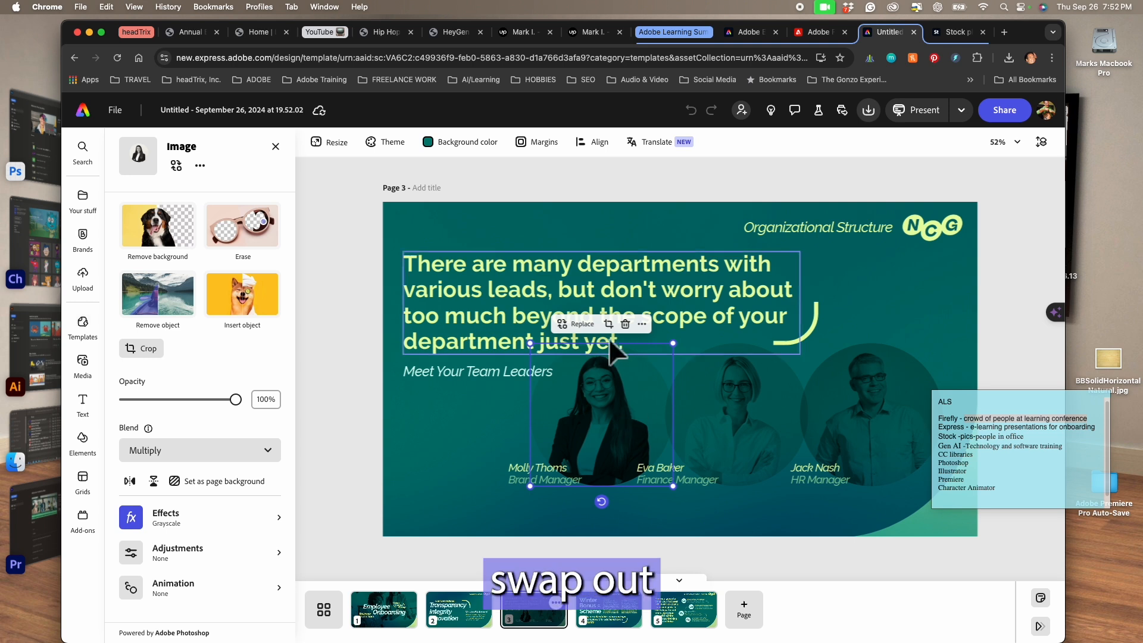
click(577, 324)
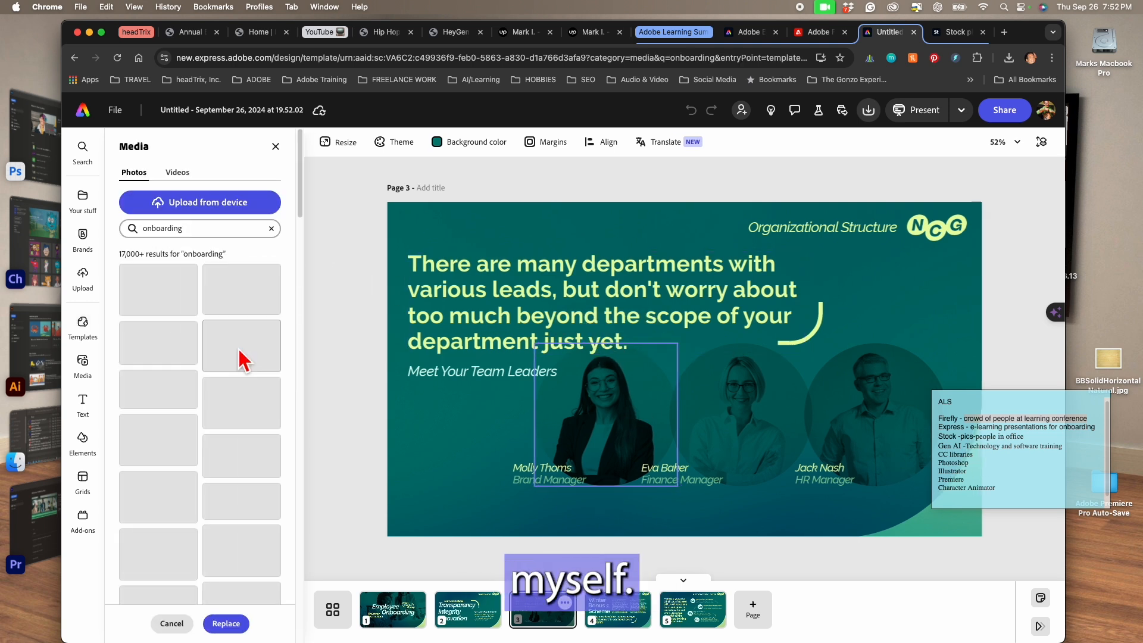
click(364, 444)
click(360, 448)
click(547, 445)
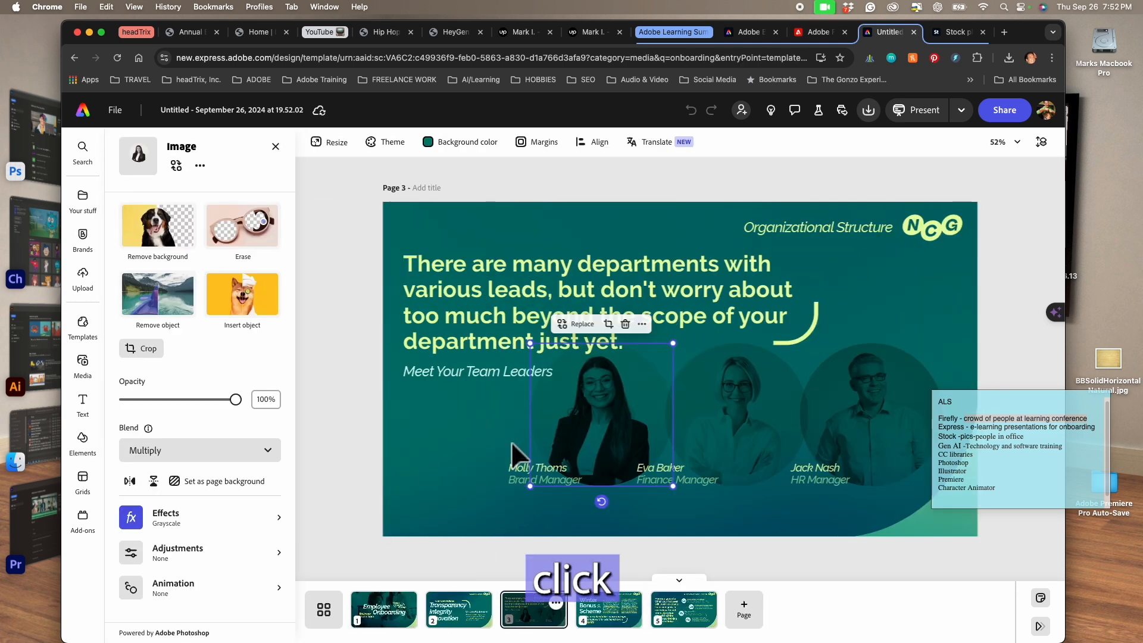
Step: Apply the Bungee entrance animation to the first and third team leader photos on page 3
click(213, 589)
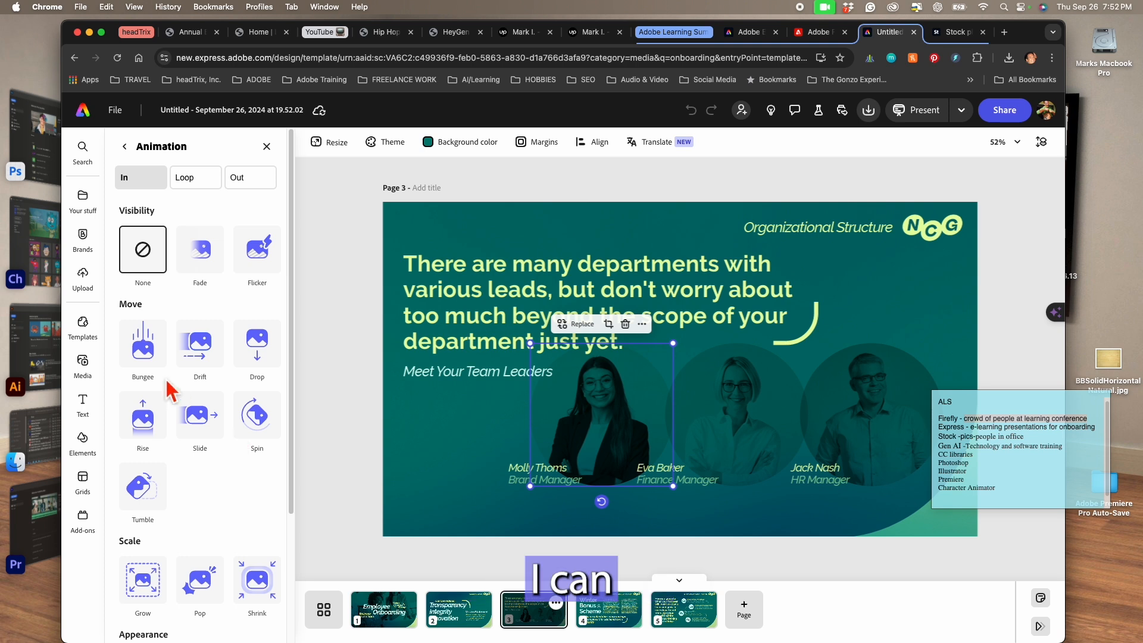
click(144, 354)
click(744, 456)
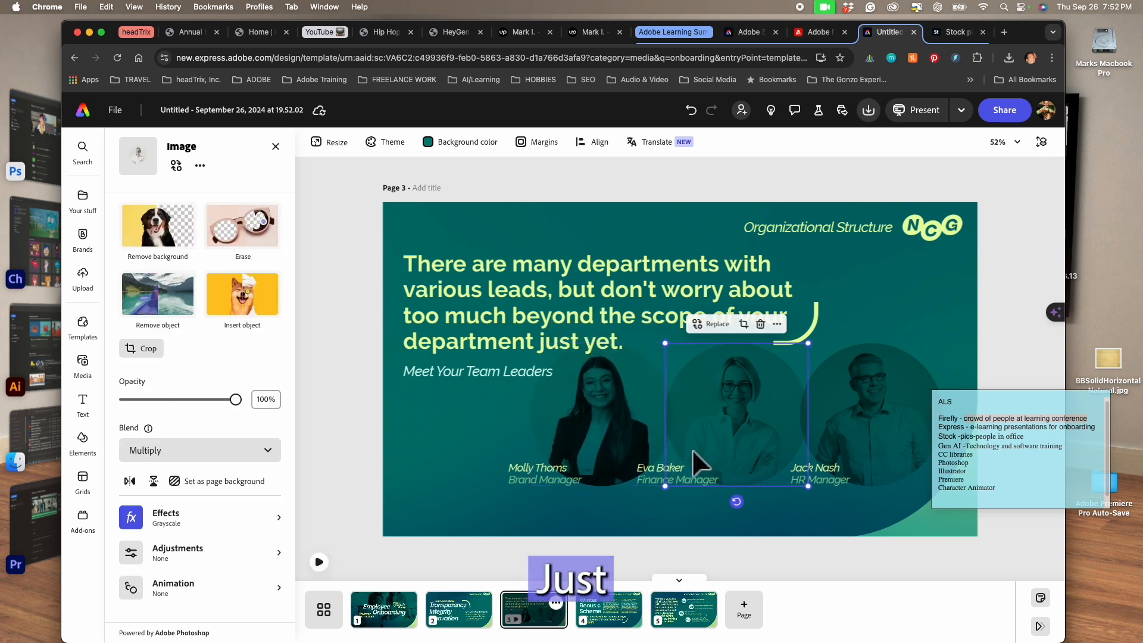
click(212, 589)
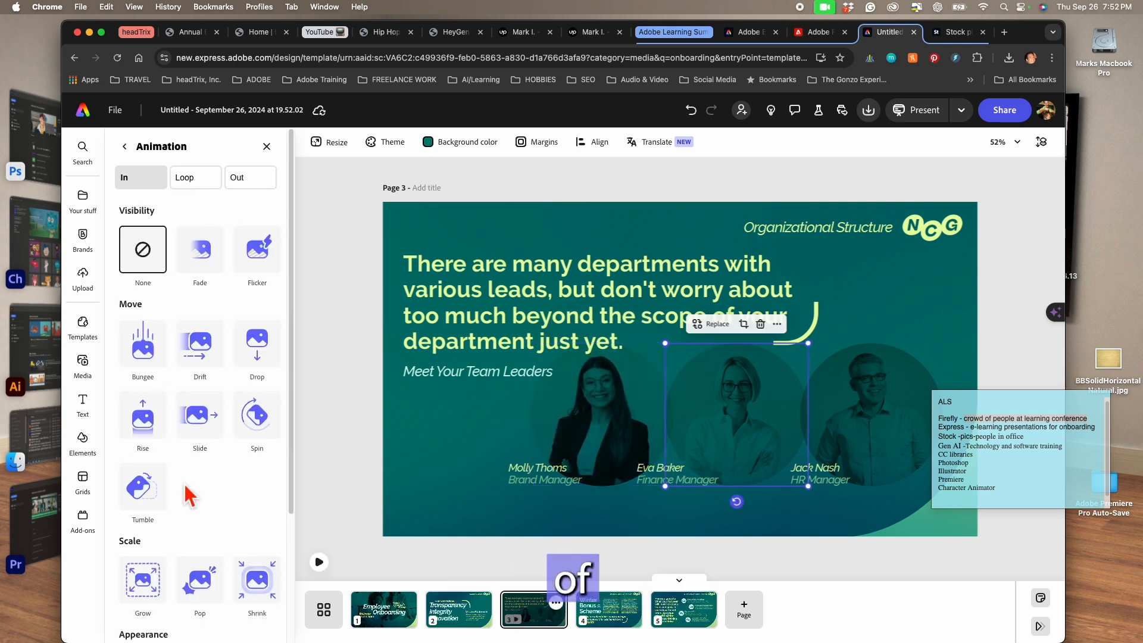
click(836, 421)
click(143, 590)
click(156, 334)
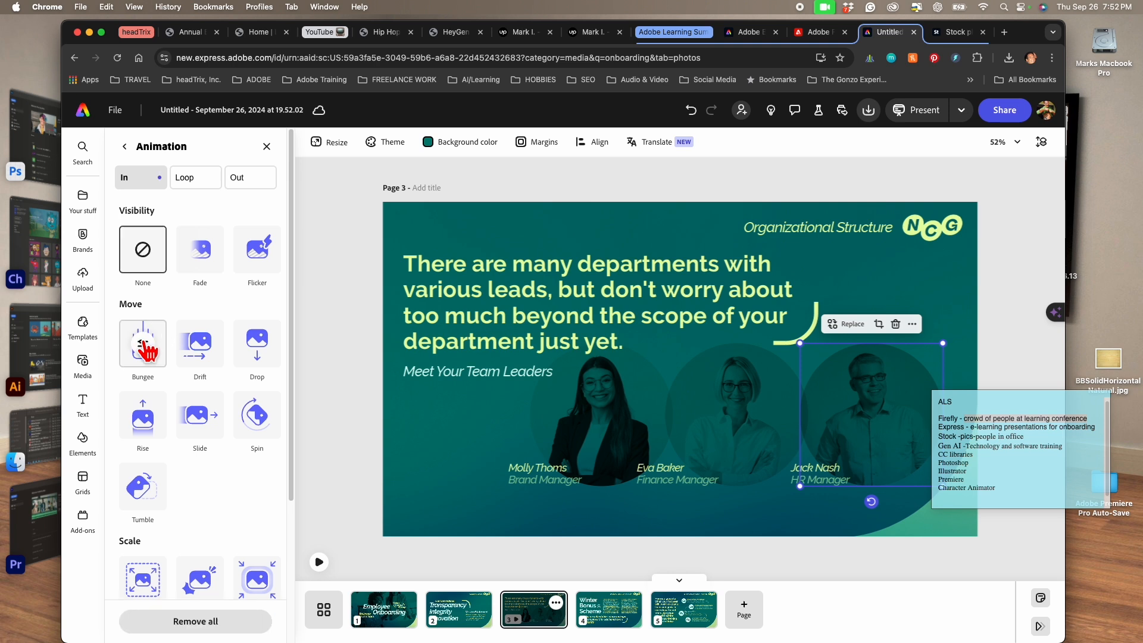
Step: Preview the animations on page 3 and open that page's timeline for editing
click(319, 562)
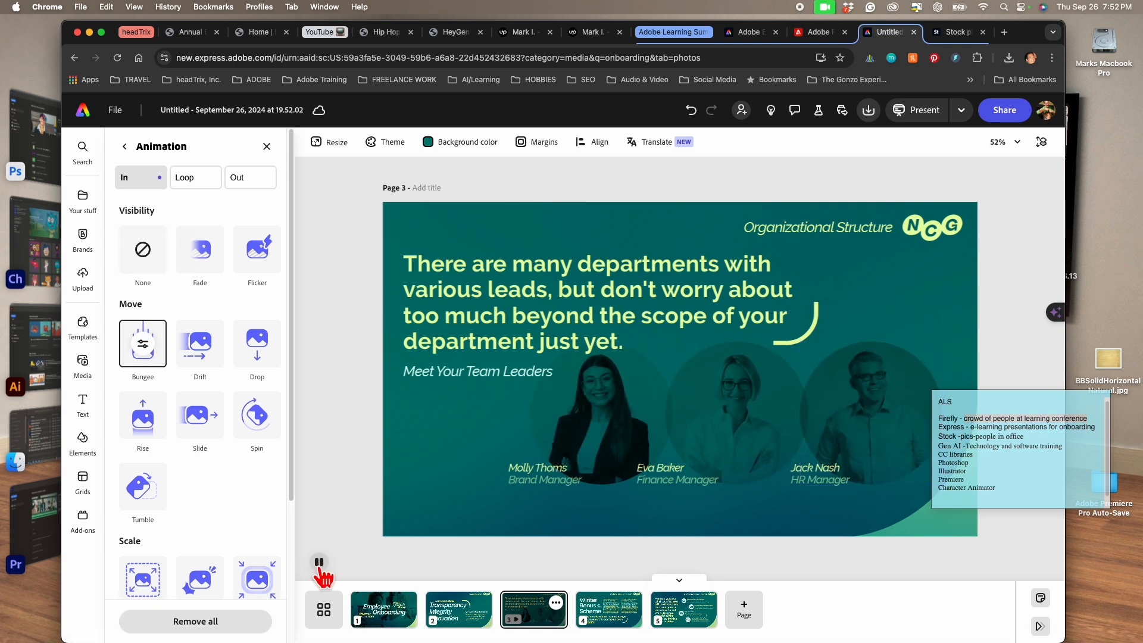
click(679, 580)
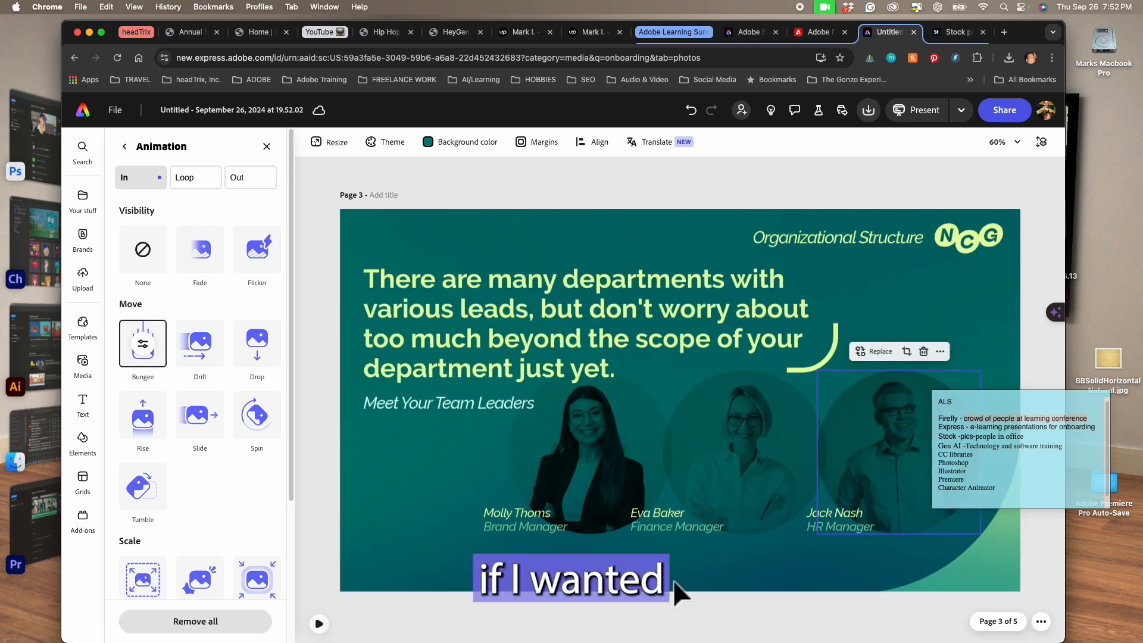
click(1041, 624)
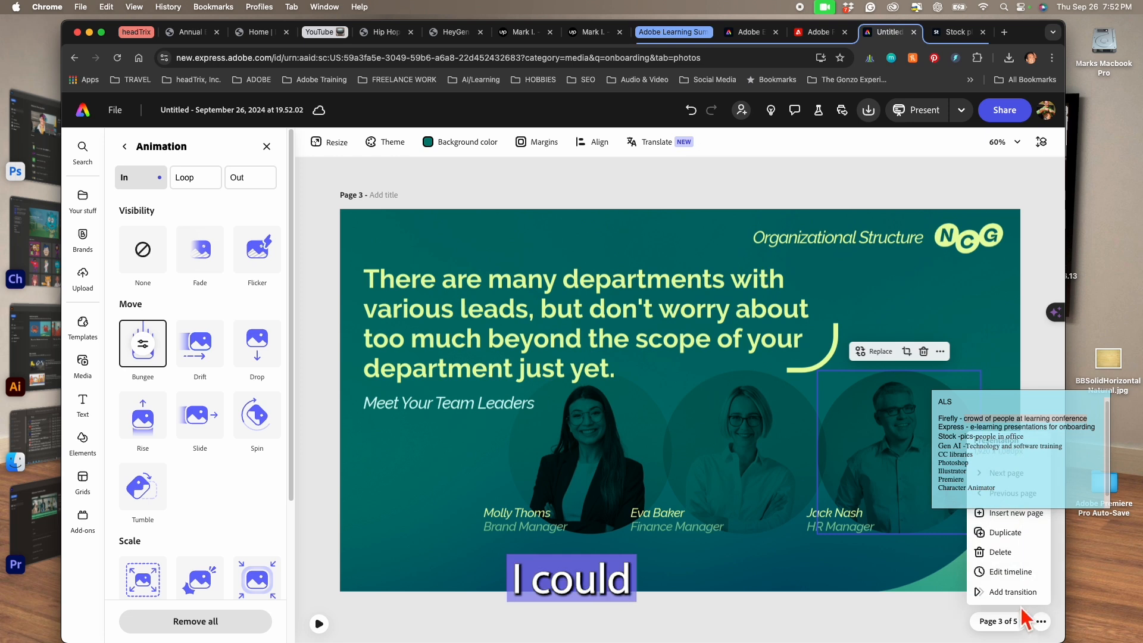
click(1005, 575)
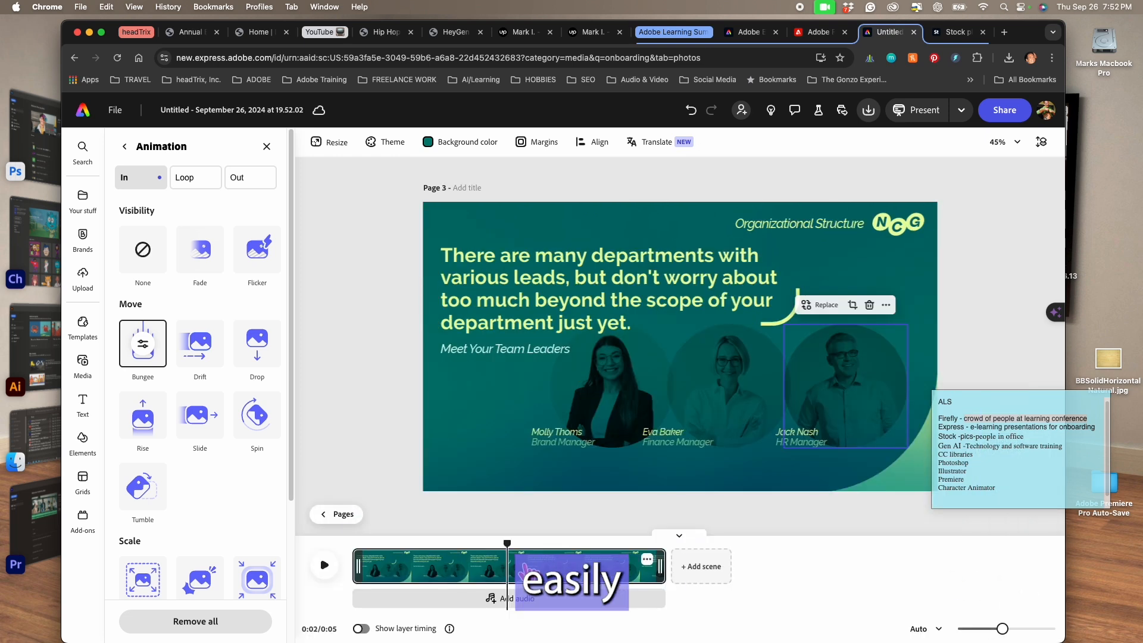
Step: Show layer timing, delay the start of the first and second team leader photos slightly, and play back the page
click(617, 402)
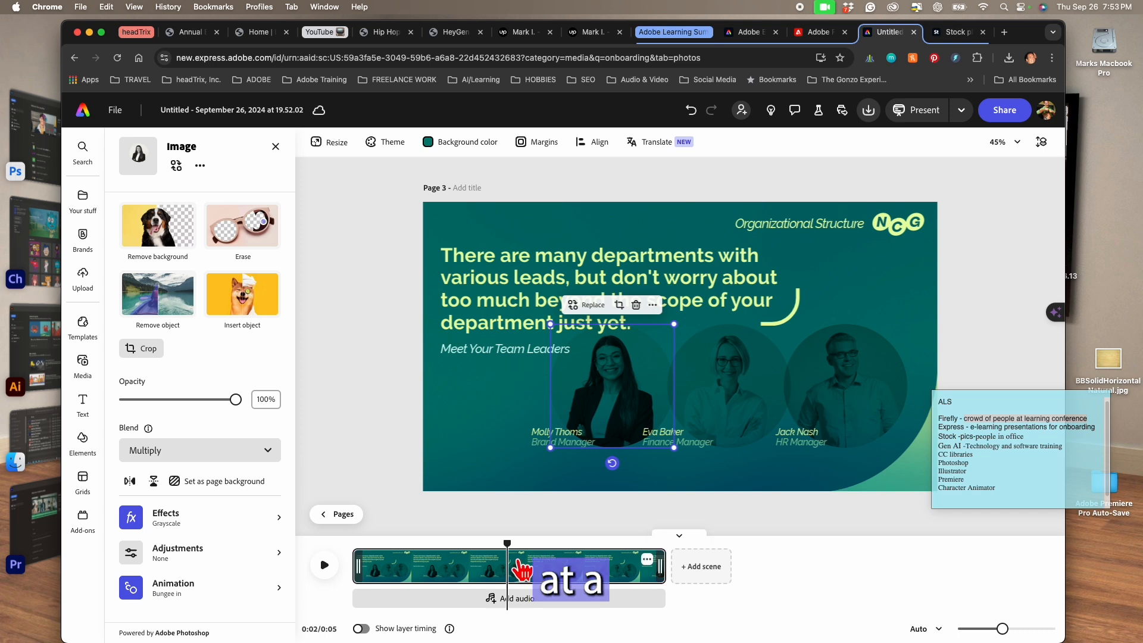
click(361, 628)
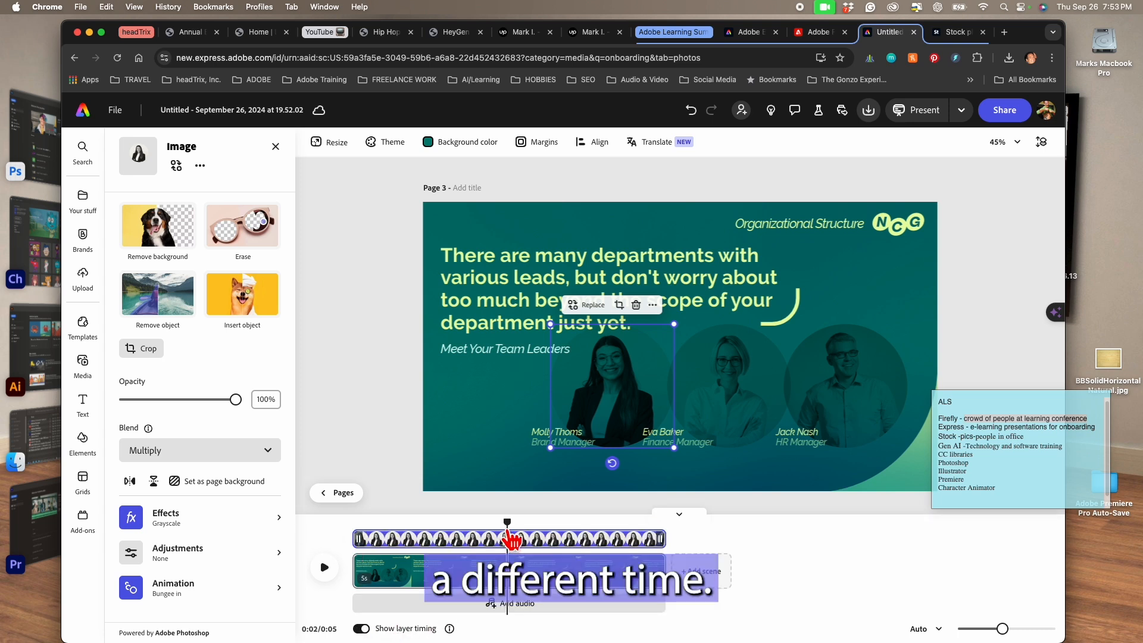
drag(367, 544, 382, 544)
click(709, 403)
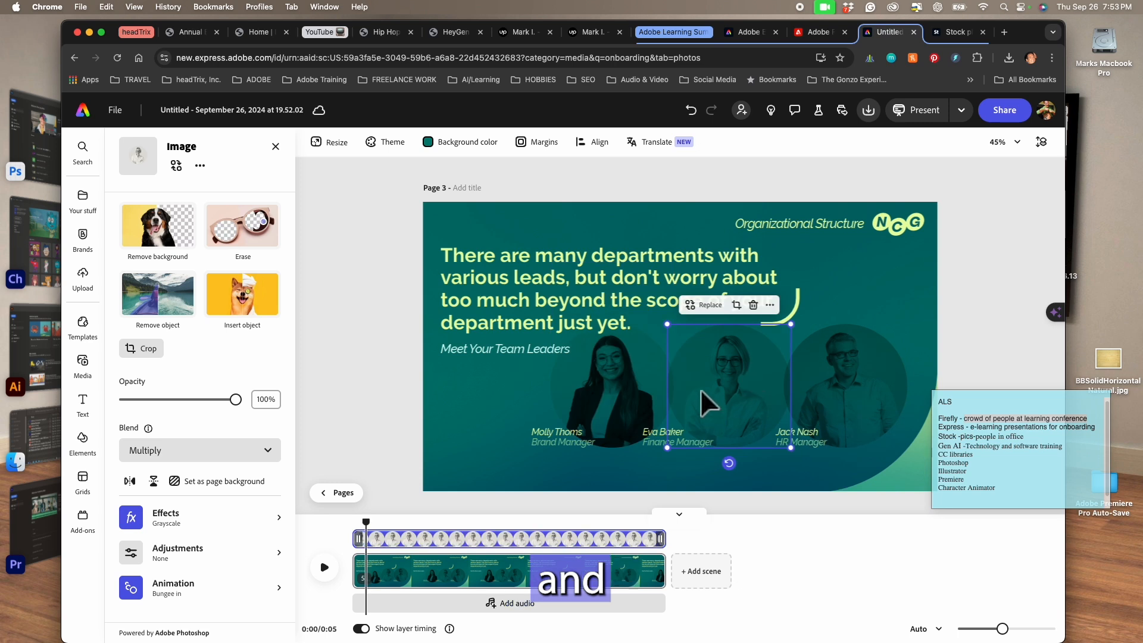
drag(367, 540, 391, 540)
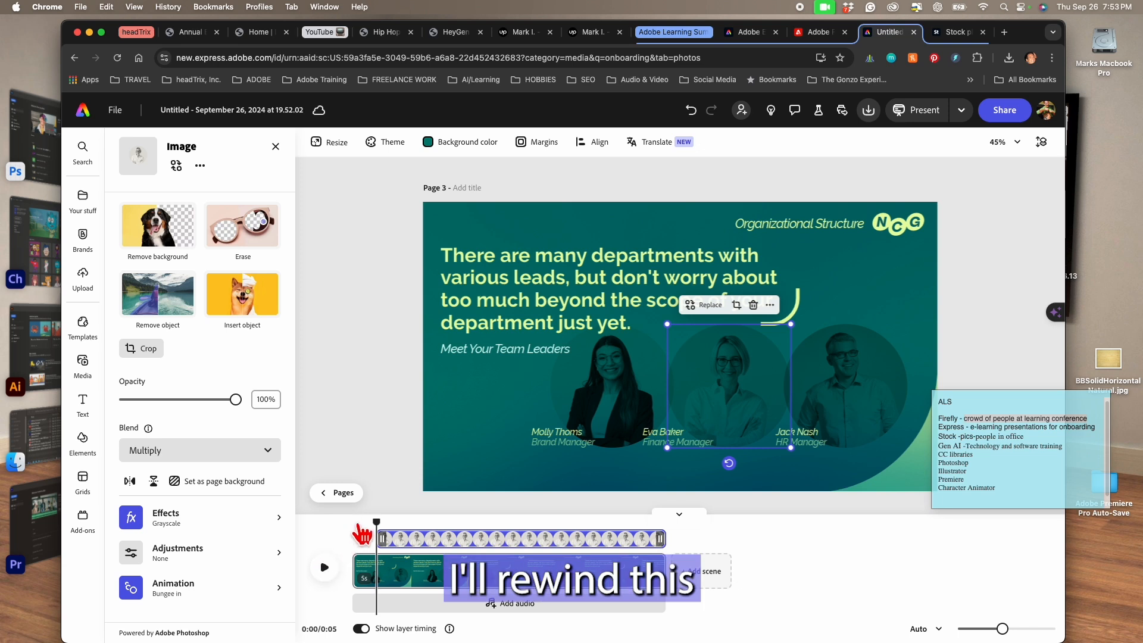
click(324, 568)
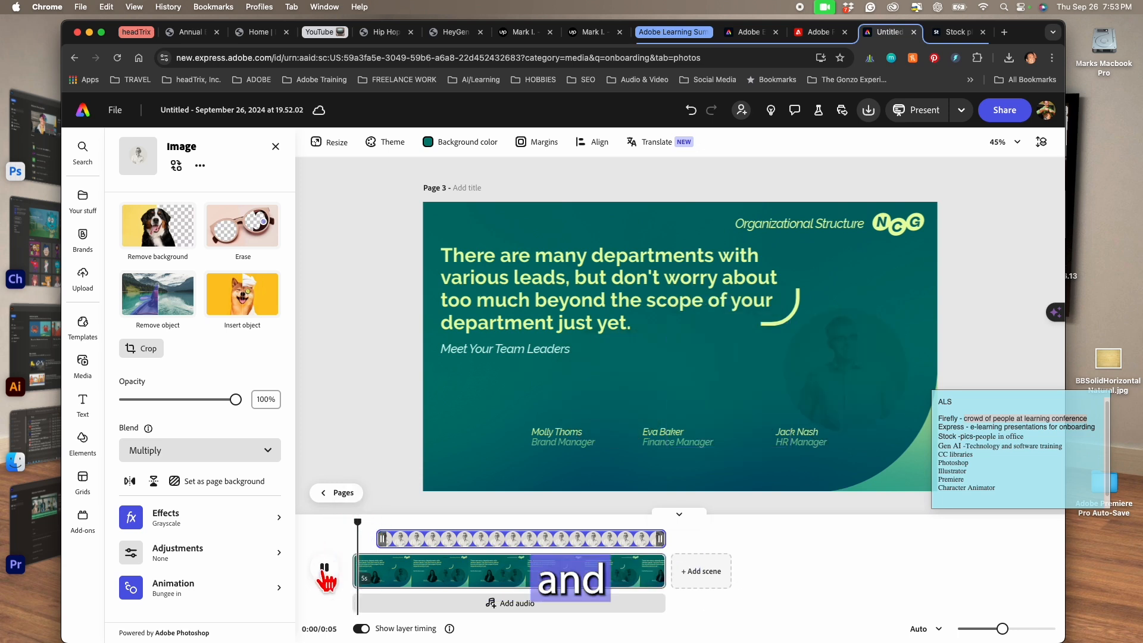
Step: Apply the Drift entrance animation to page 3's departments heading and make it start outside the page
click(553, 320)
scroll(185, 536, down, 5)
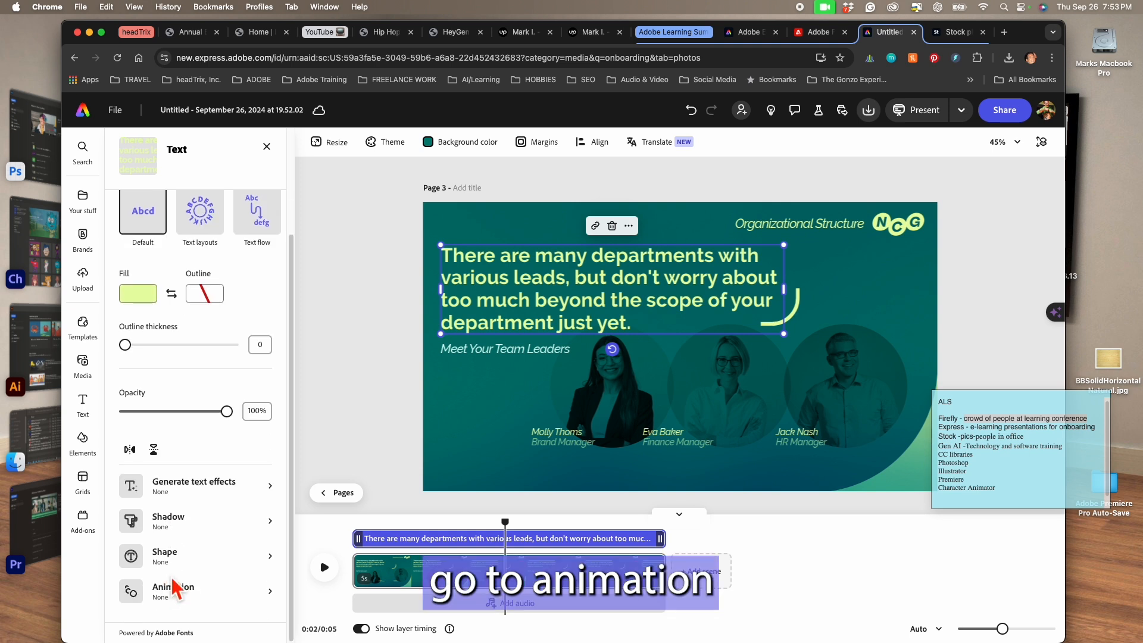
click(176, 592)
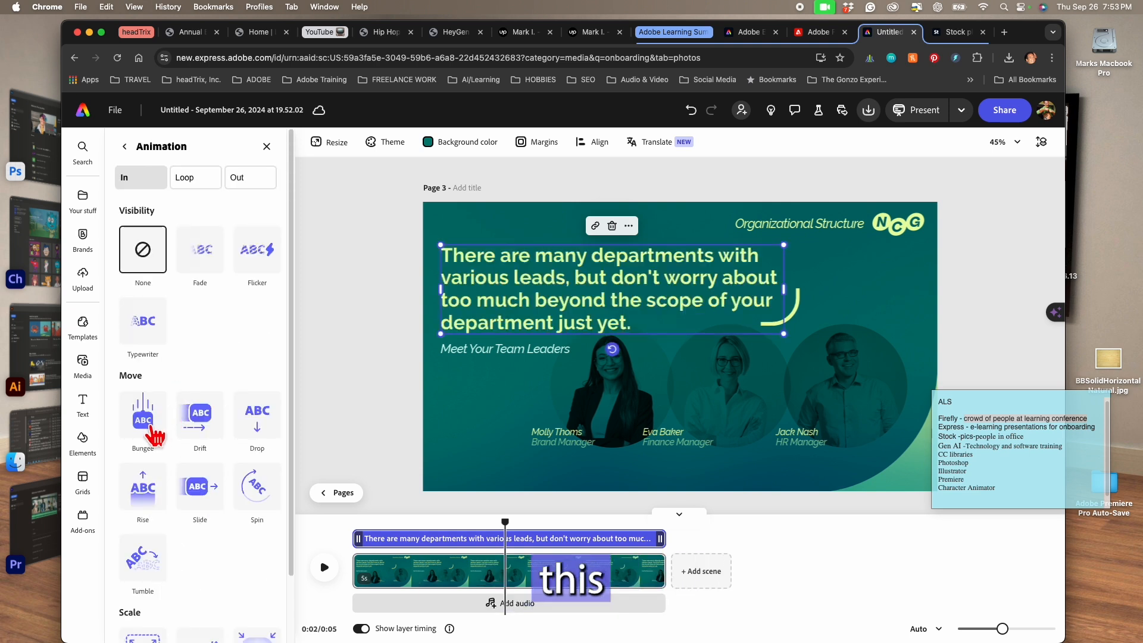
click(197, 417)
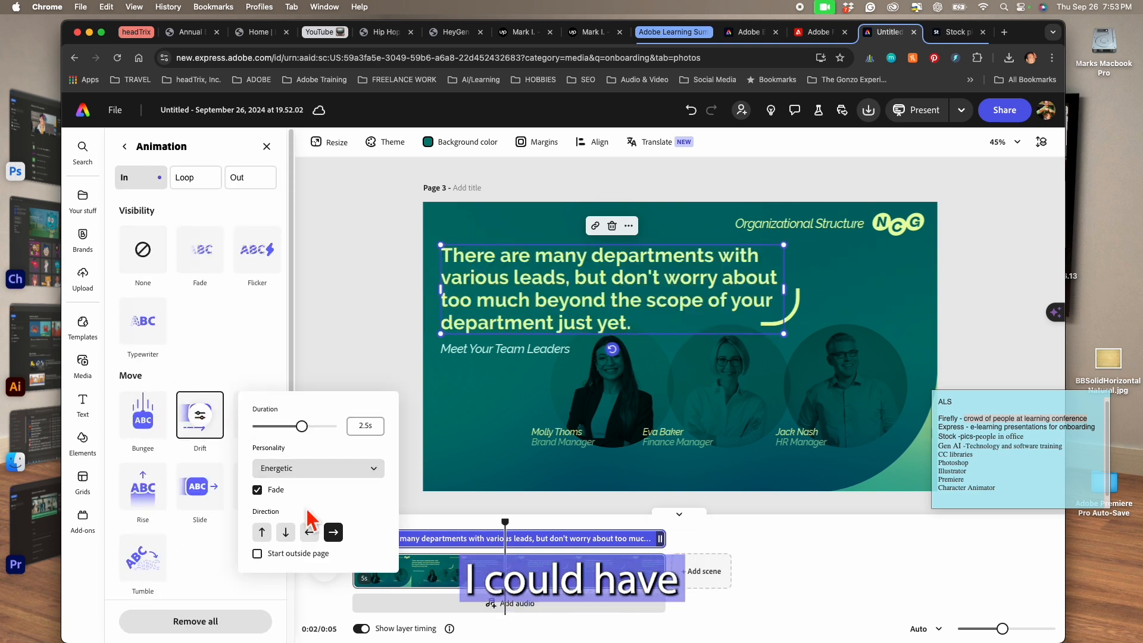
click(257, 553)
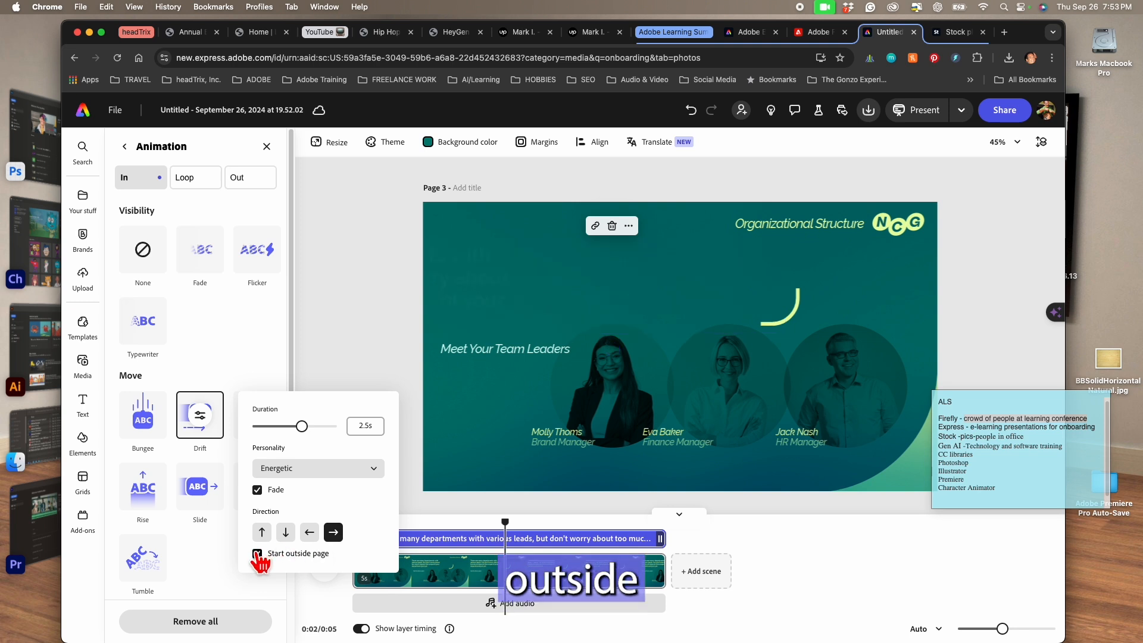
Step: Give the heading's Drift animation the Loud personality and a 1.26 s duration, and play the page from the beginning
click(299, 469)
click(301, 569)
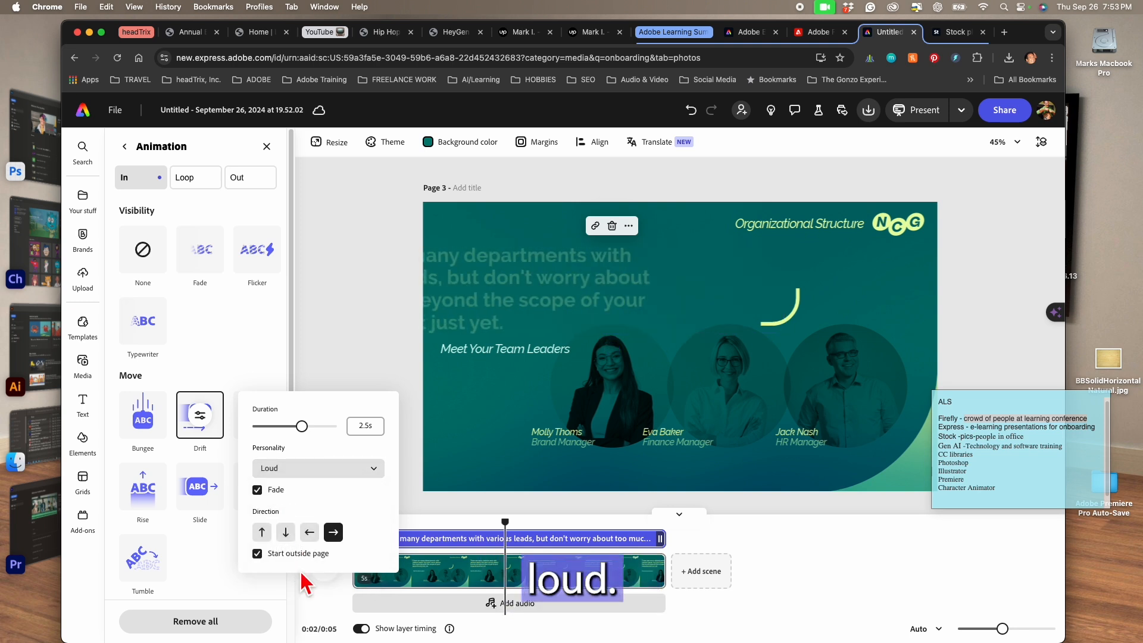
drag(307, 431, 279, 431)
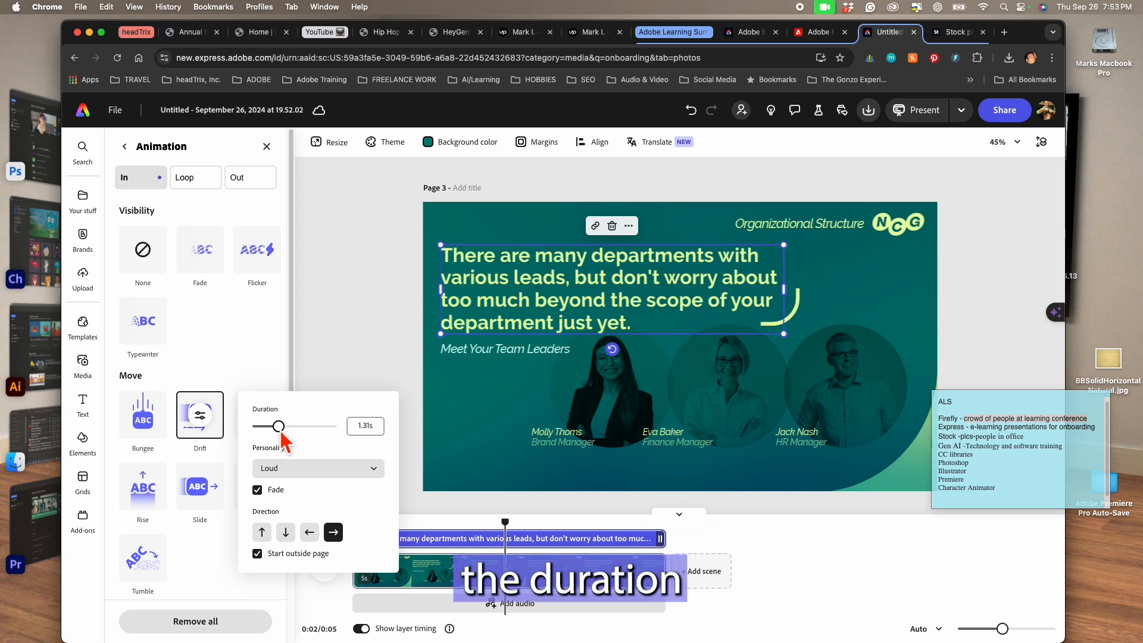
click(350, 365)
drag(505, 526, 339, 530)
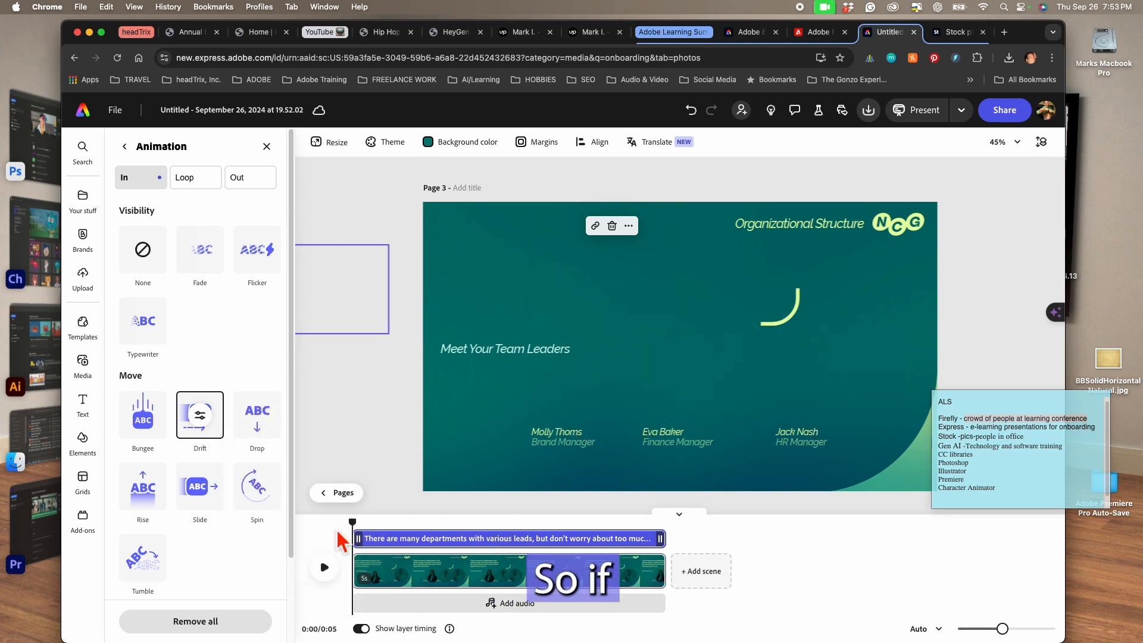
key(space)
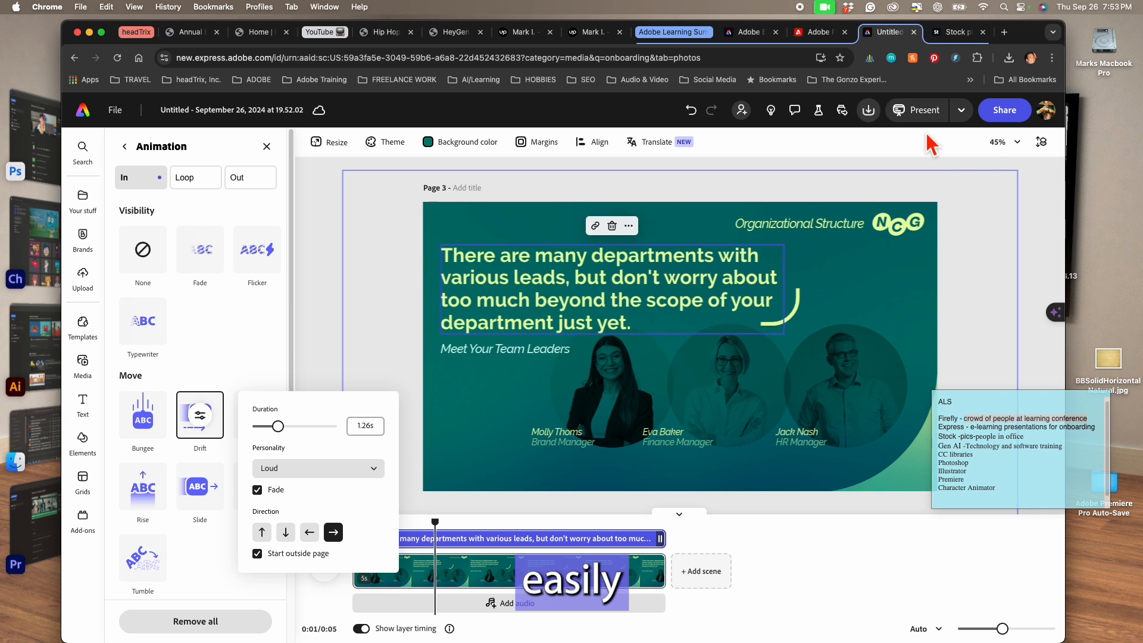
Step: Check the download file formats offered for all pages and for only the selected page
click(871, 110)
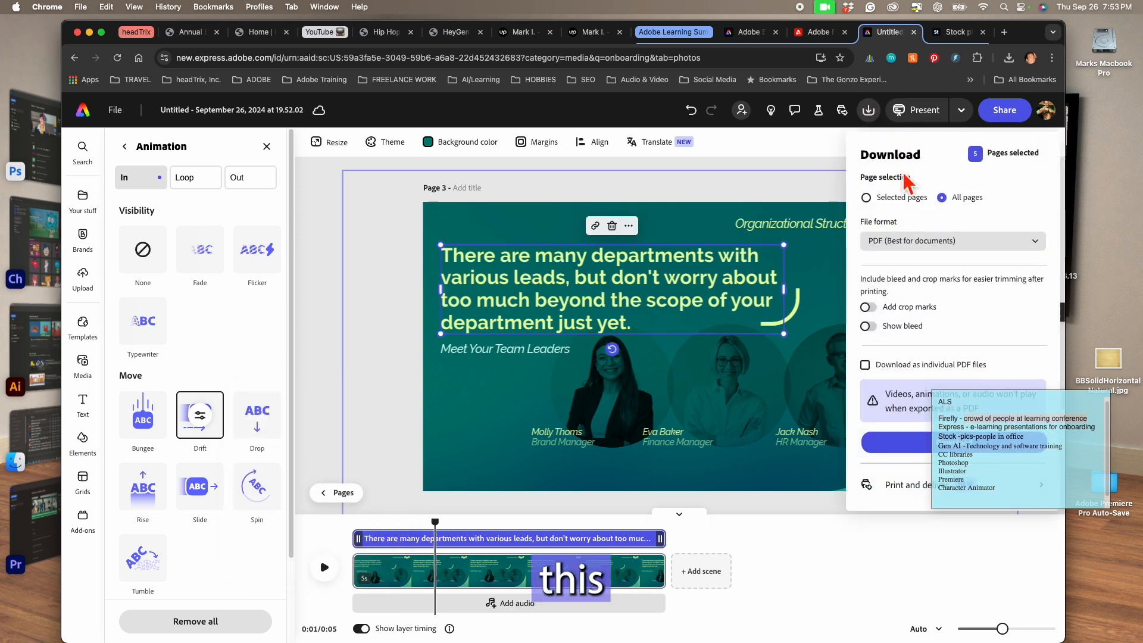
click(929, 240)
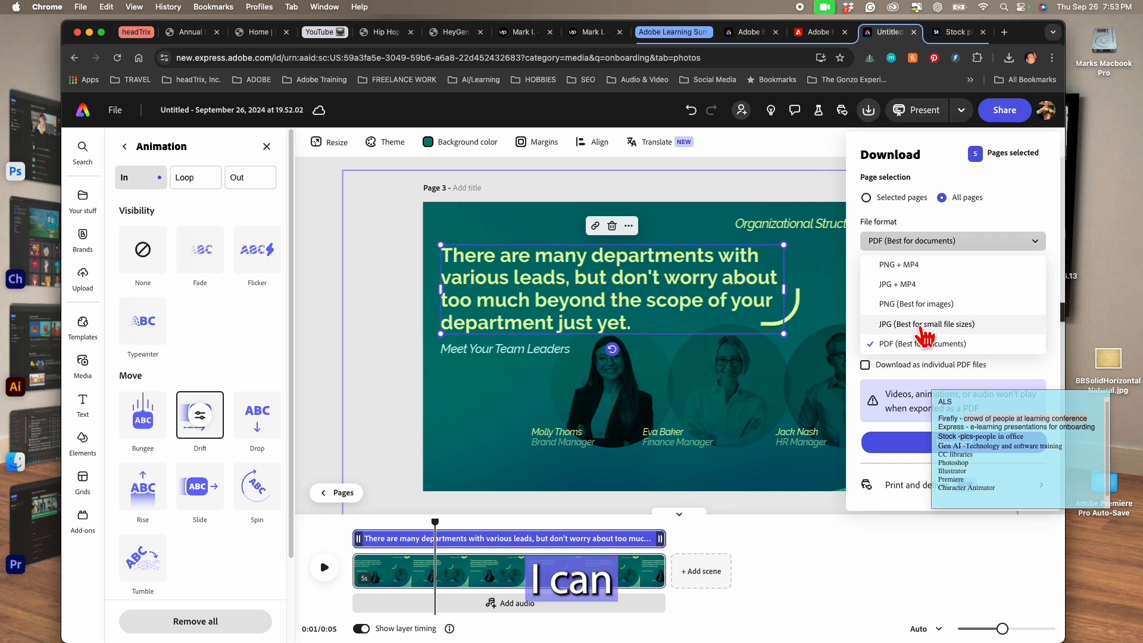
click(867, 199)
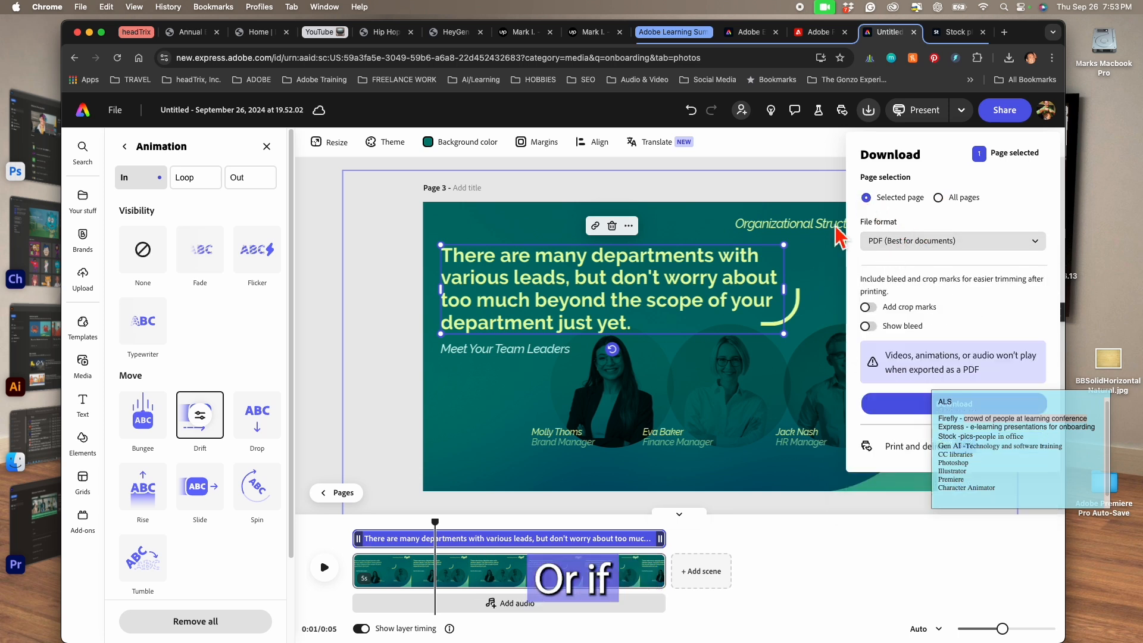
click(934, 243)
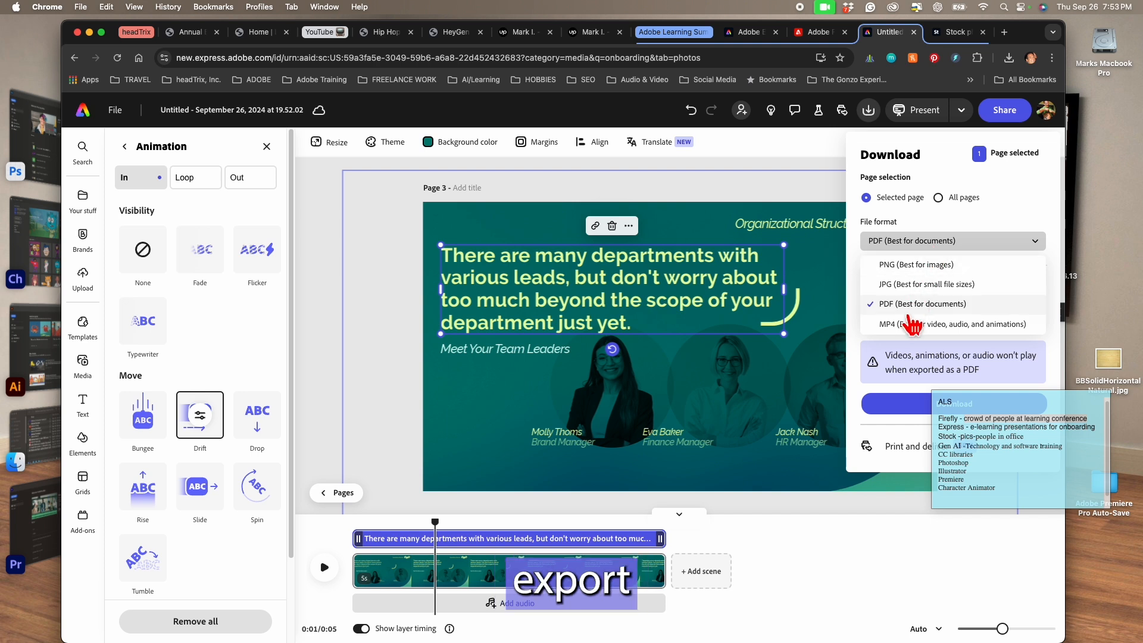
click(371, 358)
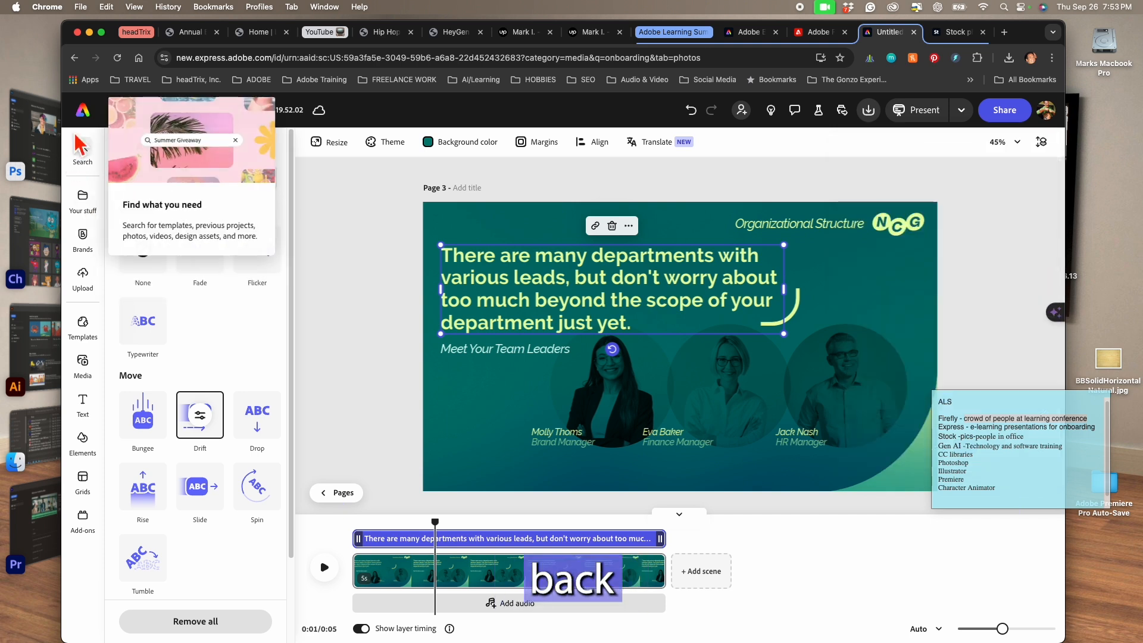
Step: Return to the home page and open the Empowering Growth online coaching presentation from the eLearning Templates folder
click(83, 110)
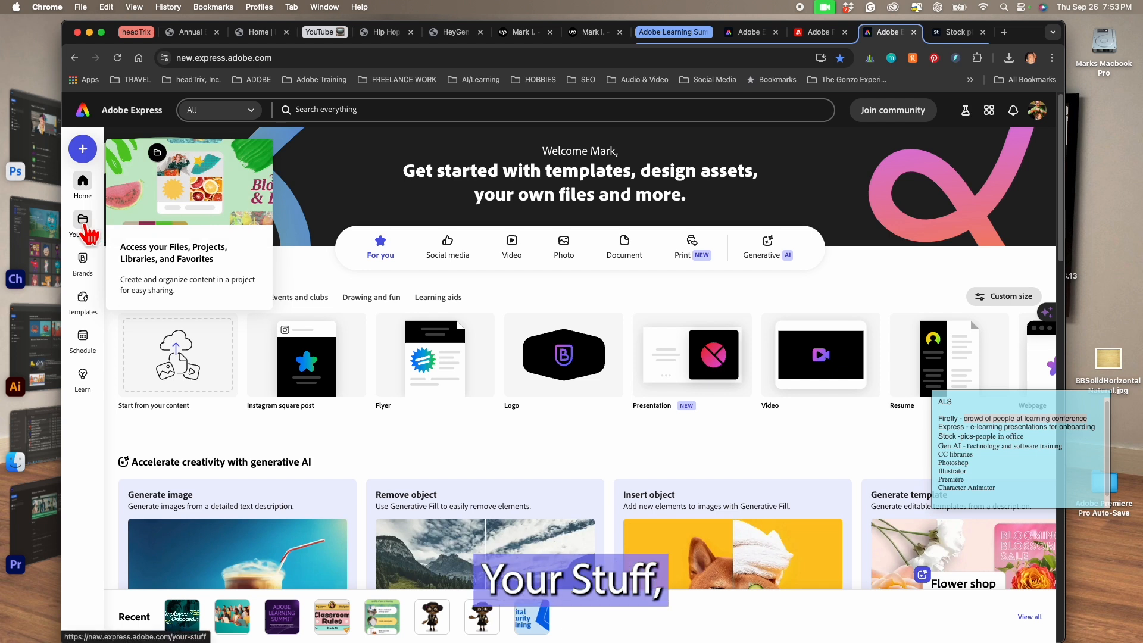
click(84, 223)
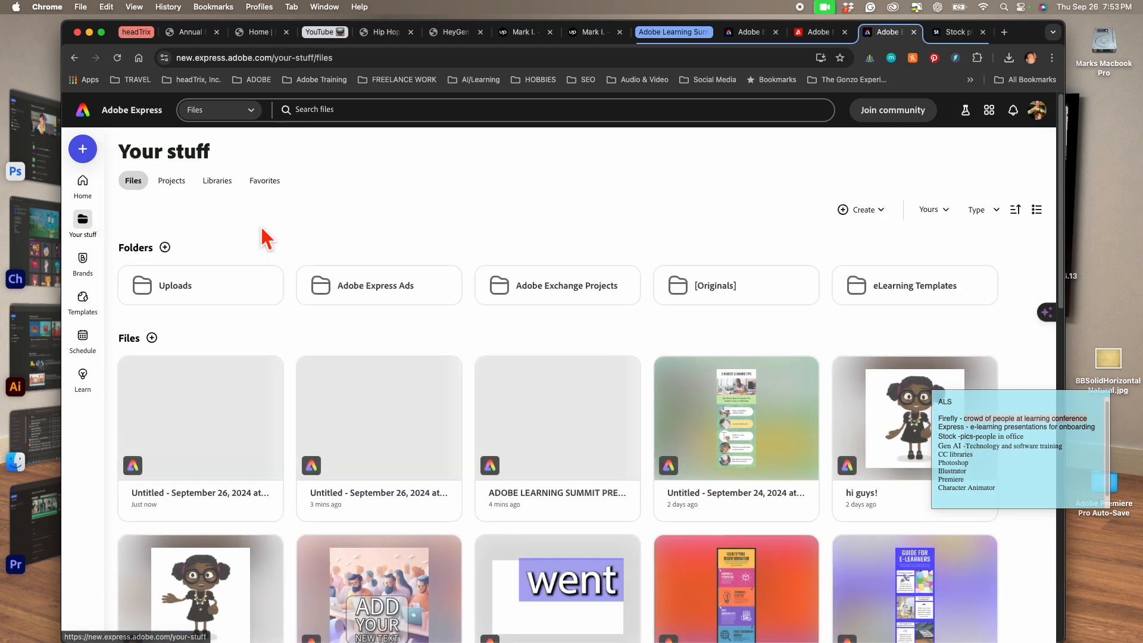
click(905, 291)
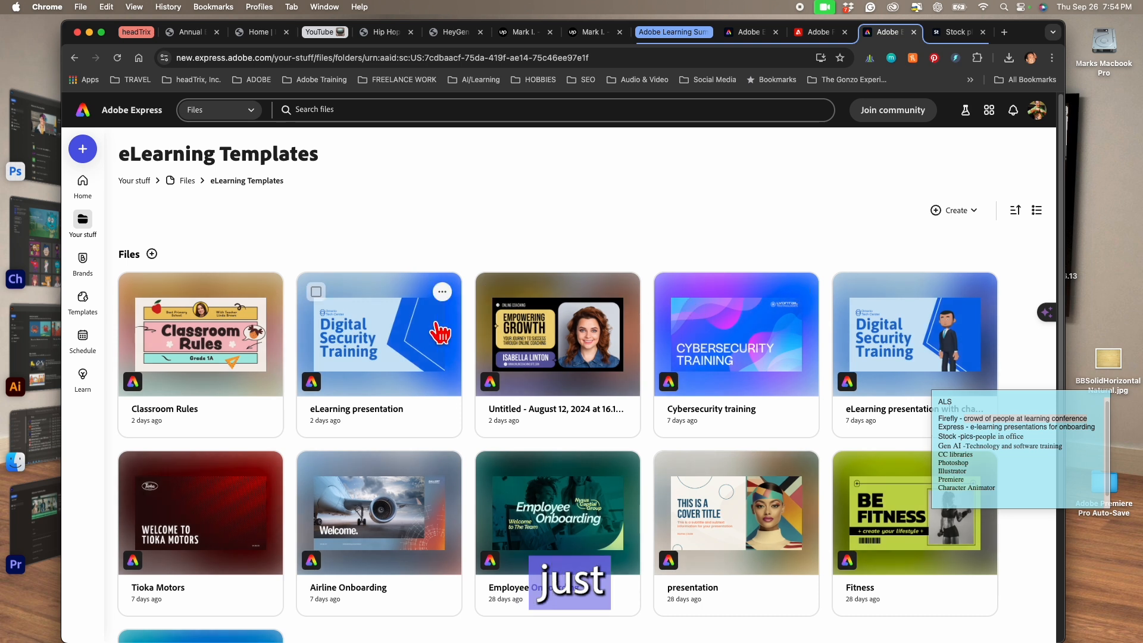
click(547, 360)
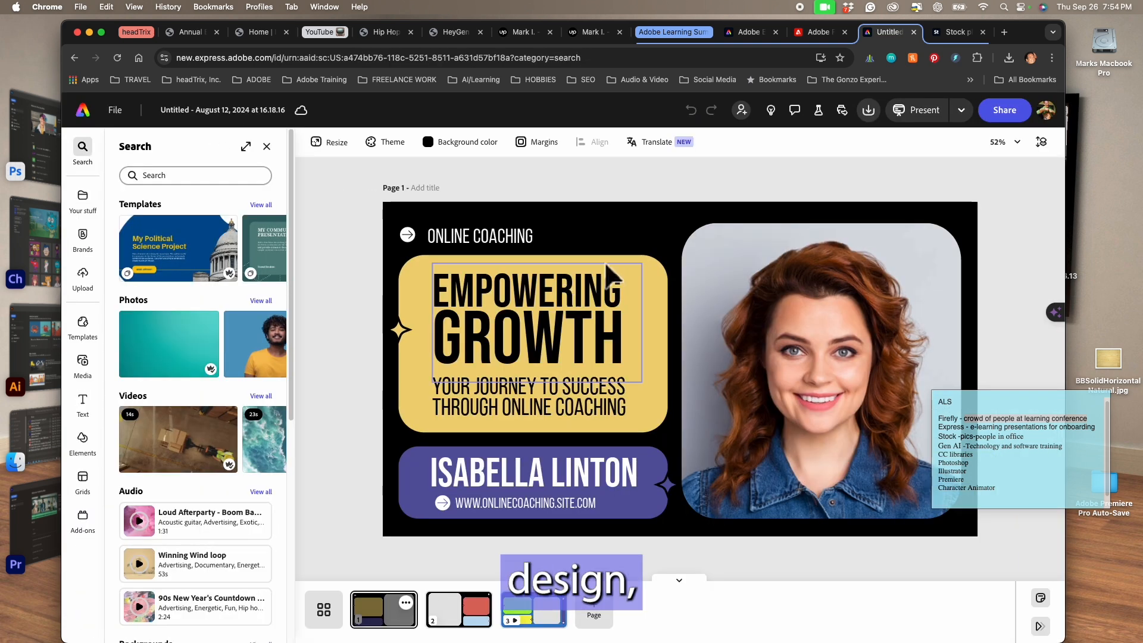
Step: Examine the photo and text on page 1, the designs of pages 2 and 3, and the layer stack of page 2
click(831, 321)
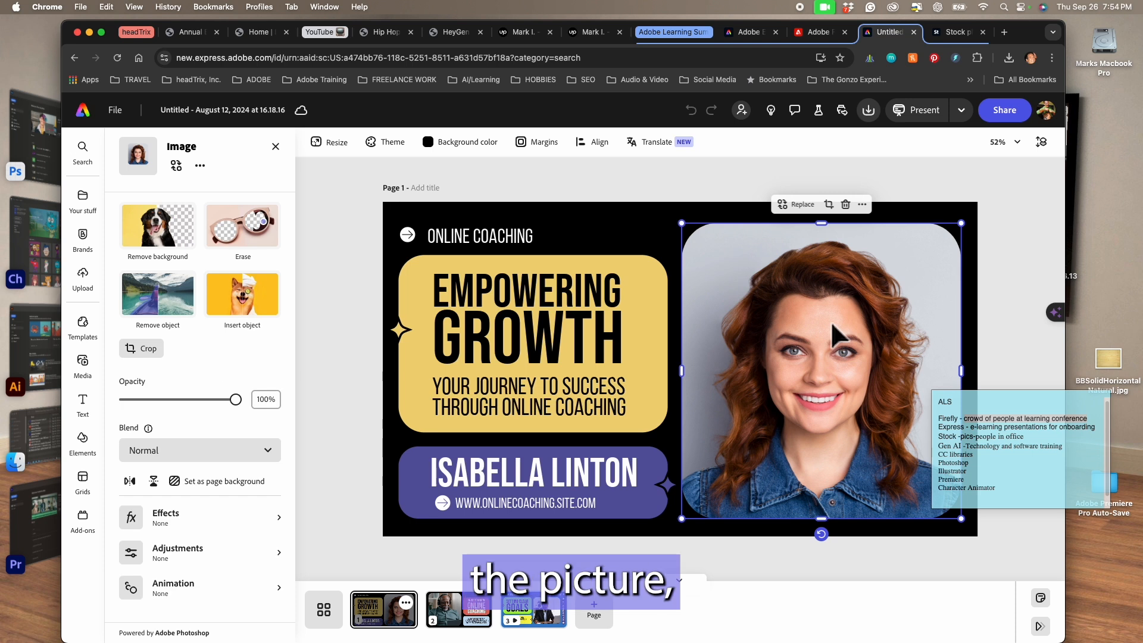
click(568, 346)
click(545, 480)
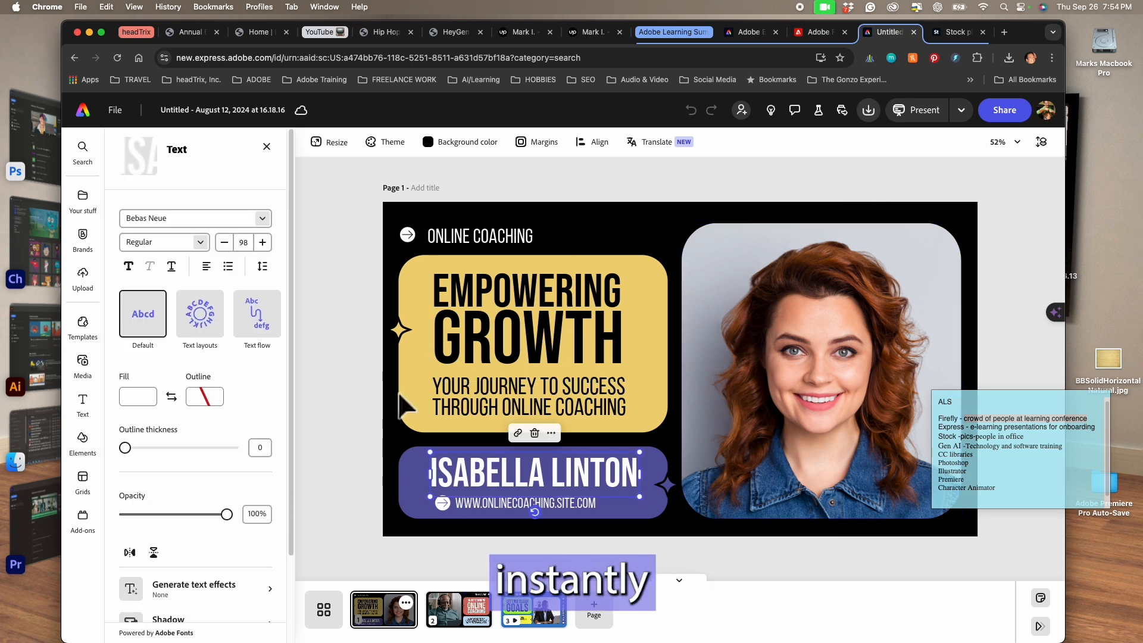
click(330, 361)
click(468, 618)
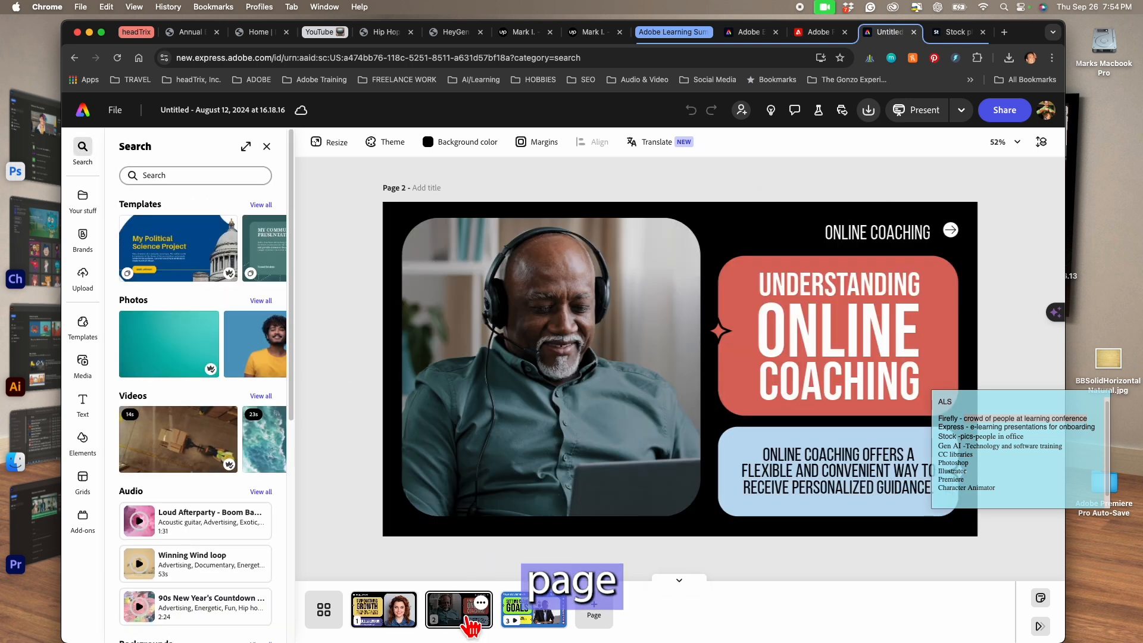
click(538, 622)
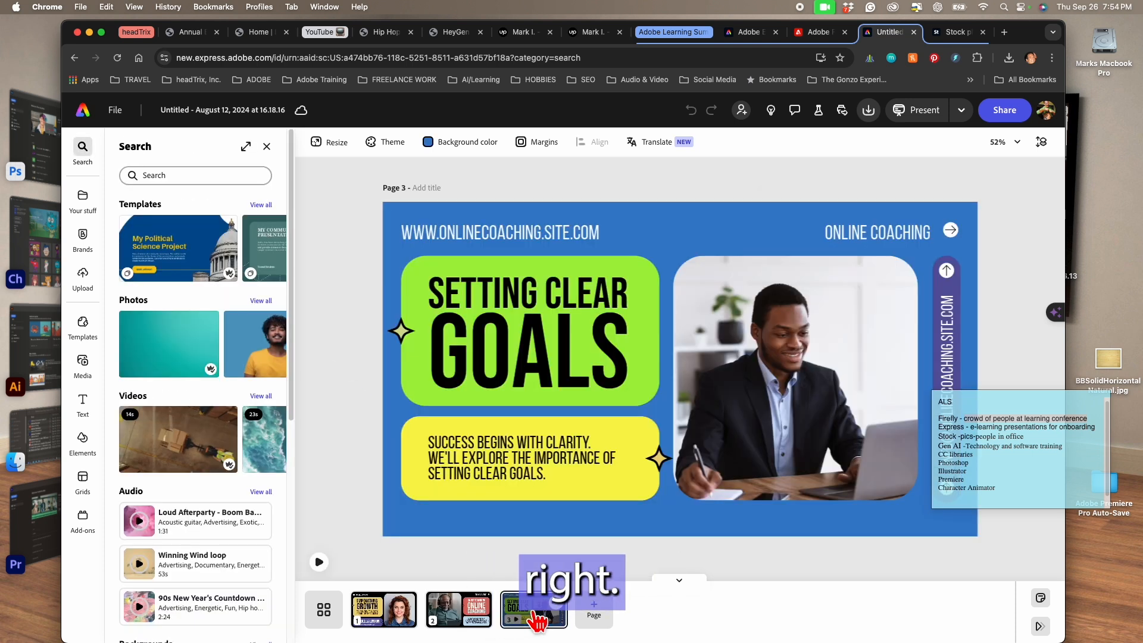
click(468, 619)
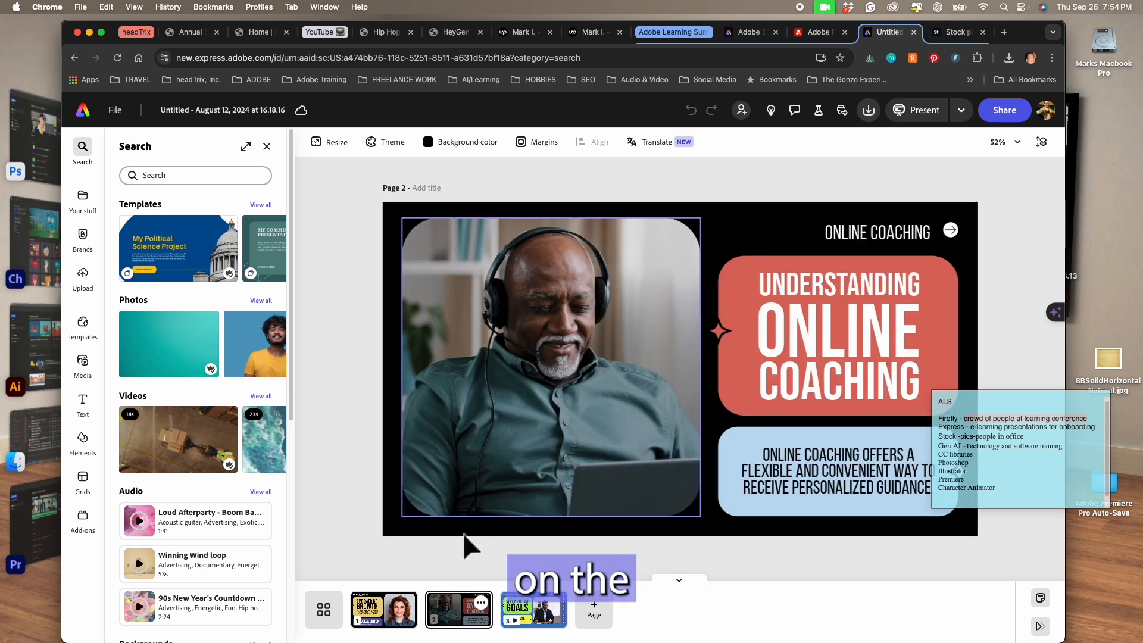
click(1041, 143)
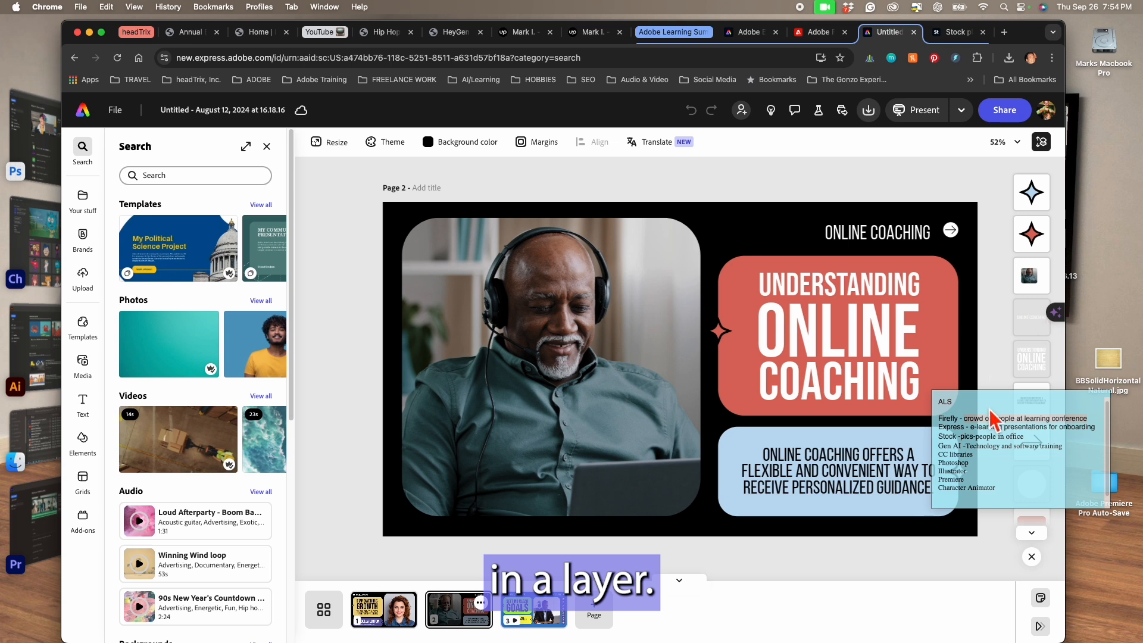
Step: Change page 2's background color to the light blue #69D4F5
click(447, 146)
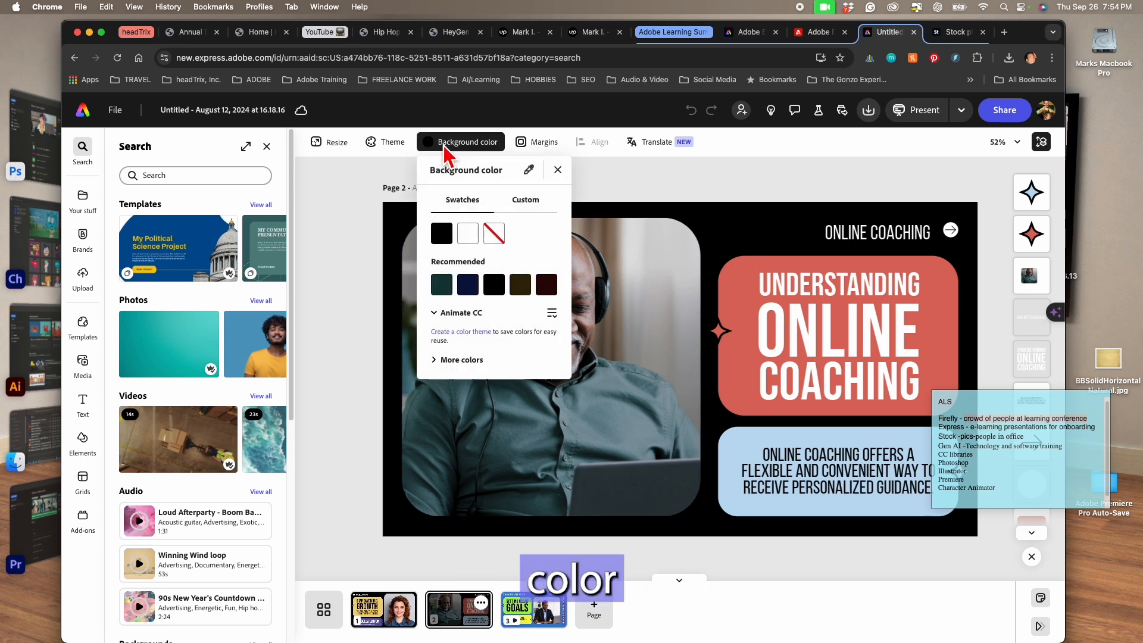
click(442, 286)
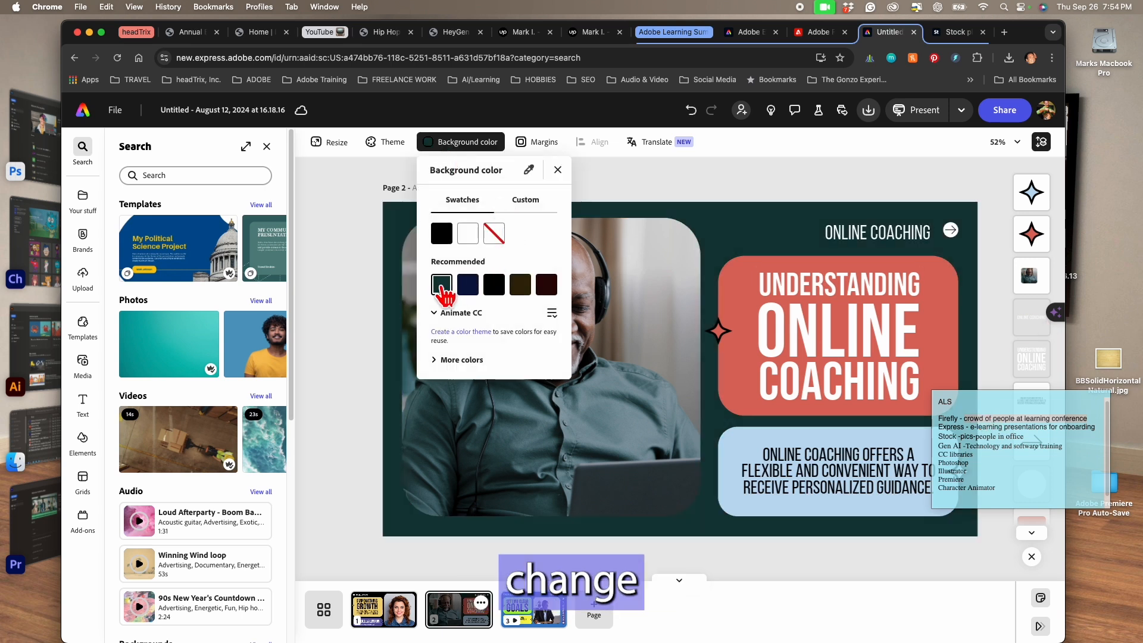
click(459, 359)
click(469, 411)
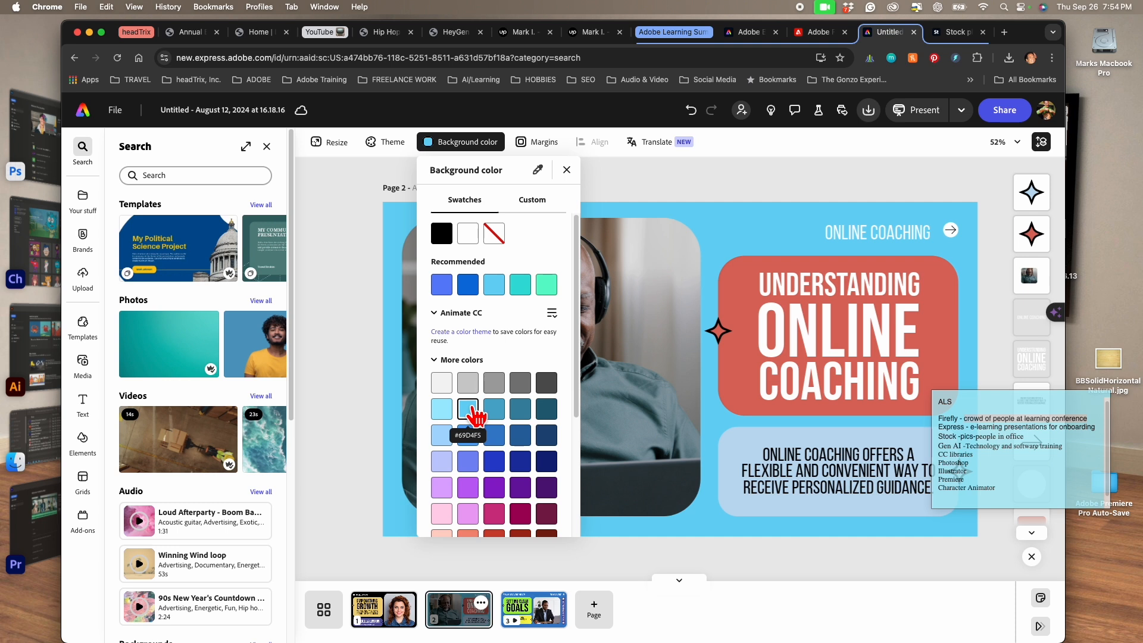
Step: Change page 2's background to a medium blue and recolor the title's rounded rectangle with the recommended pink
click(495, 435)
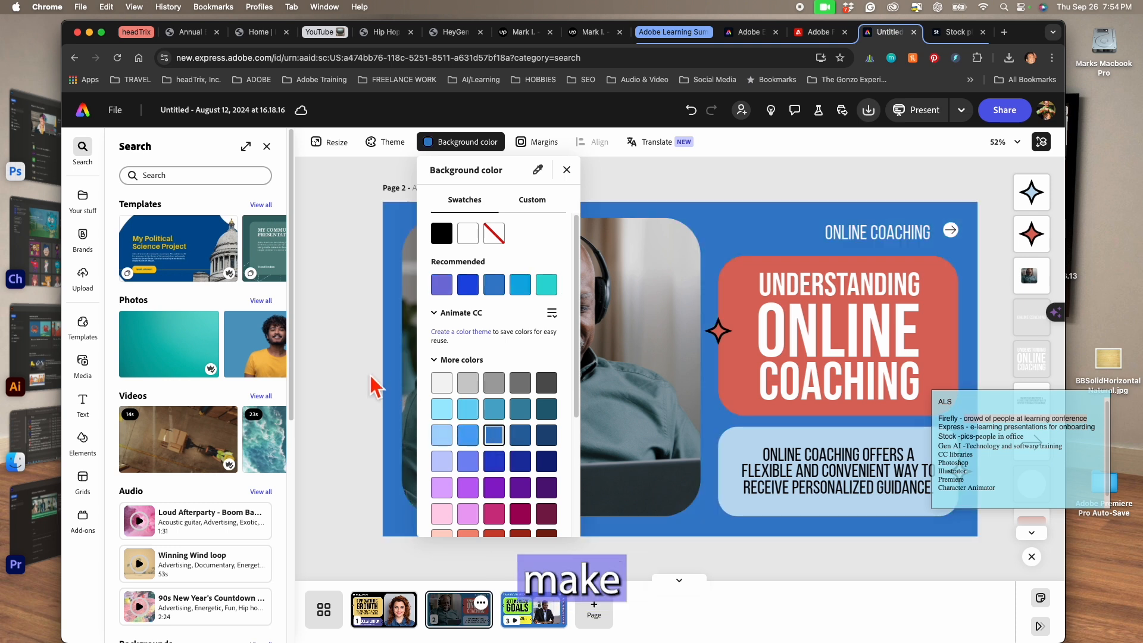
click(745, 362)
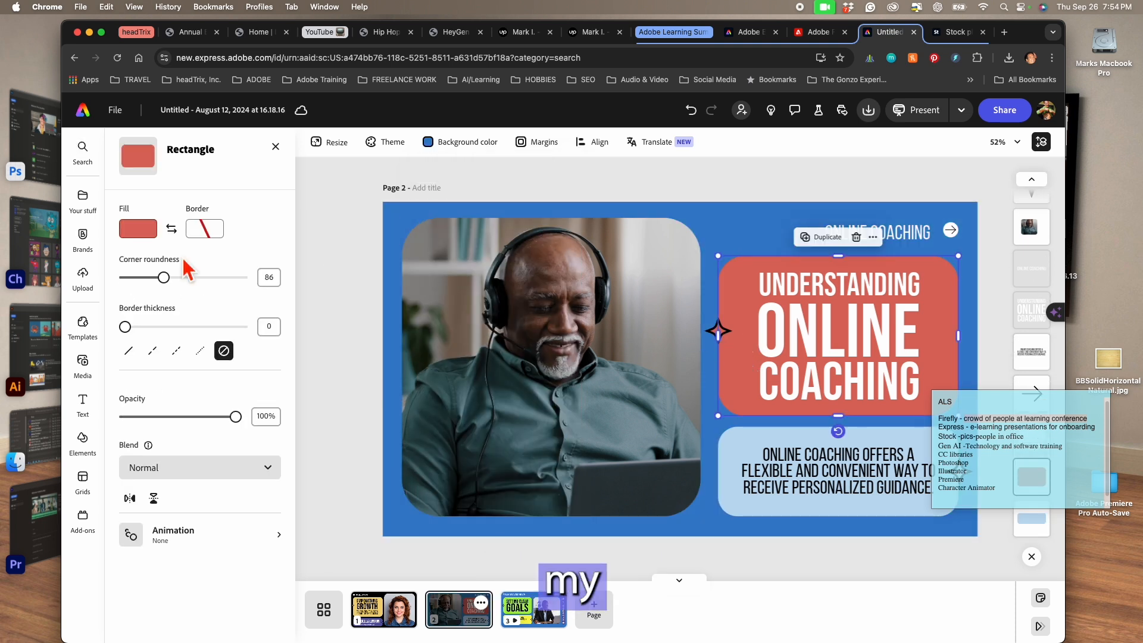
click(139, 232)
click(287, 262)
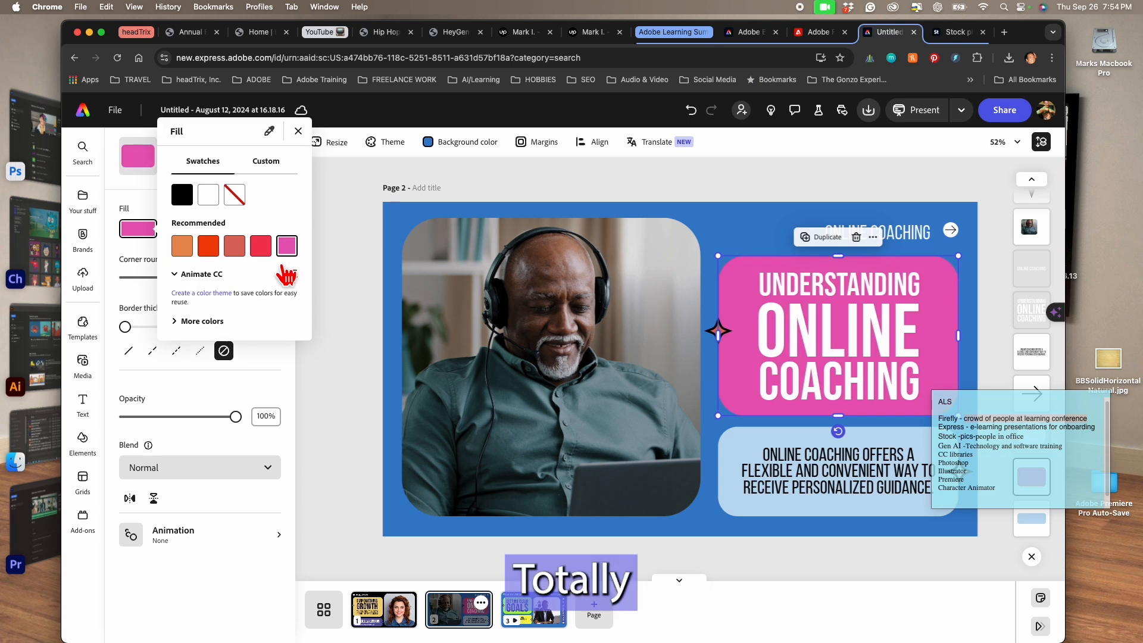
Step: Compare the designs of pages 1, 2 and 3 of the online coaching presentation
click(409, 616)
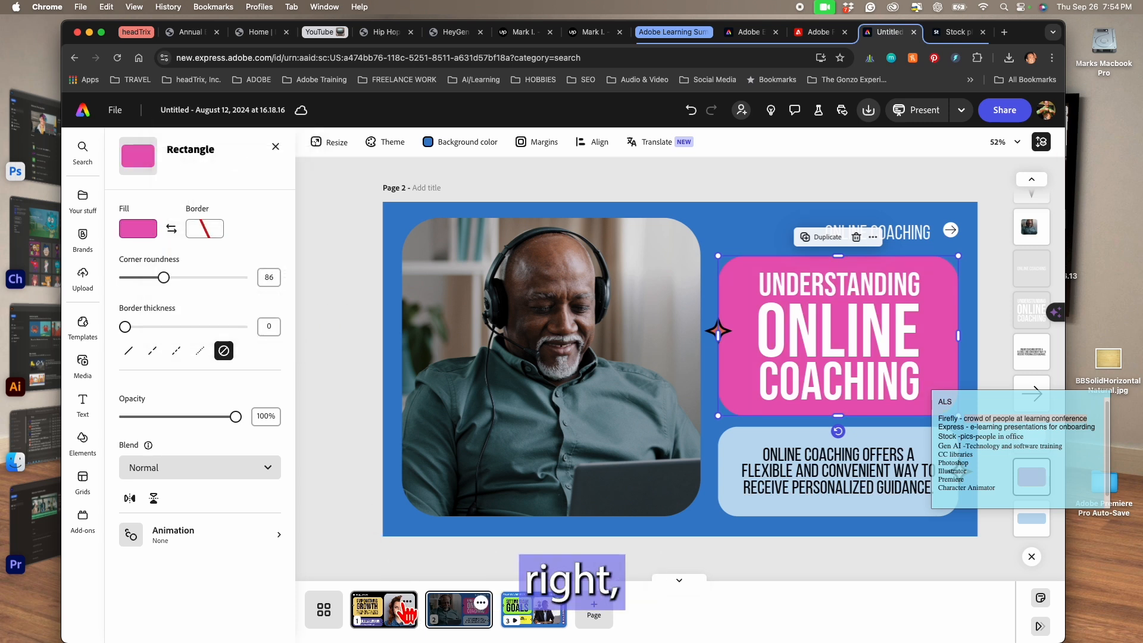
click(513, 620)
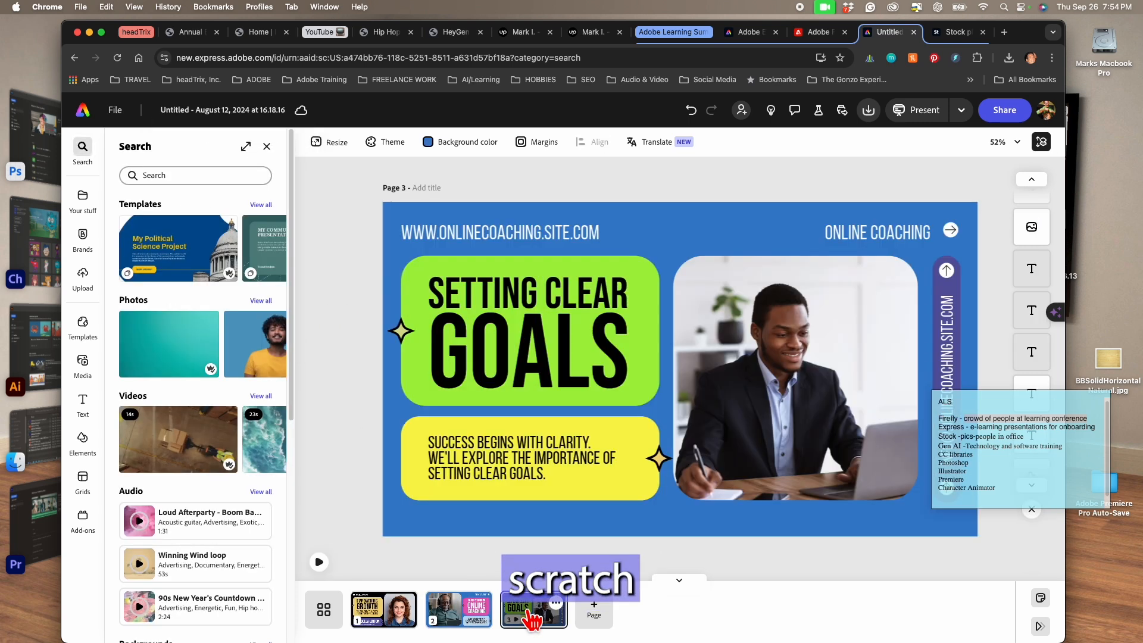
click(459, 614)
click(406, 622)
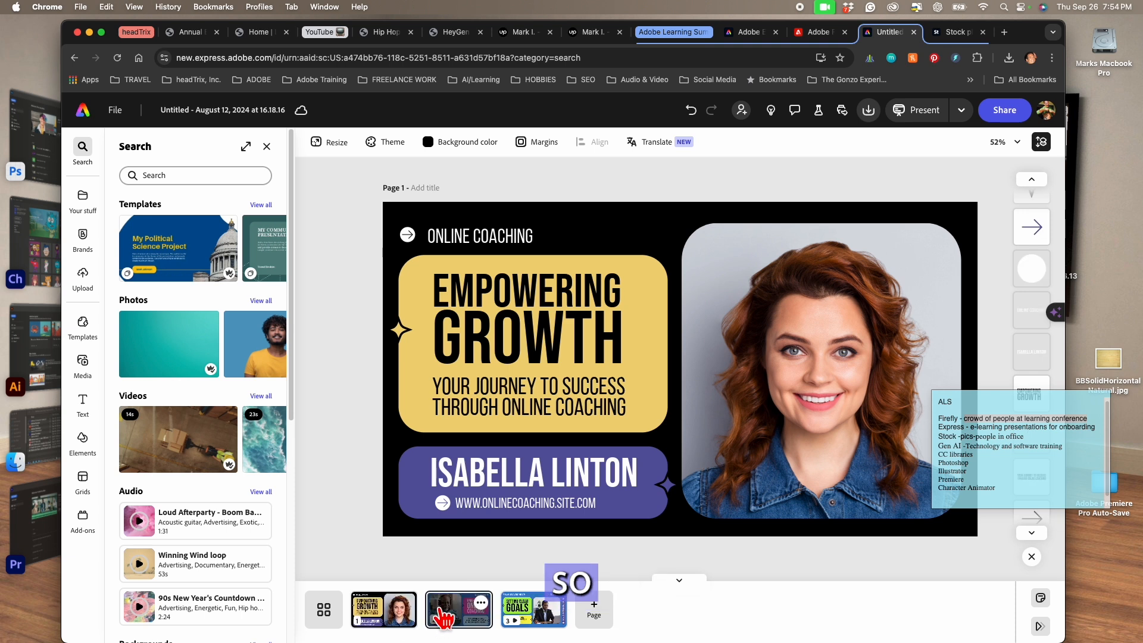
click(443, 616)
click(521, 622)
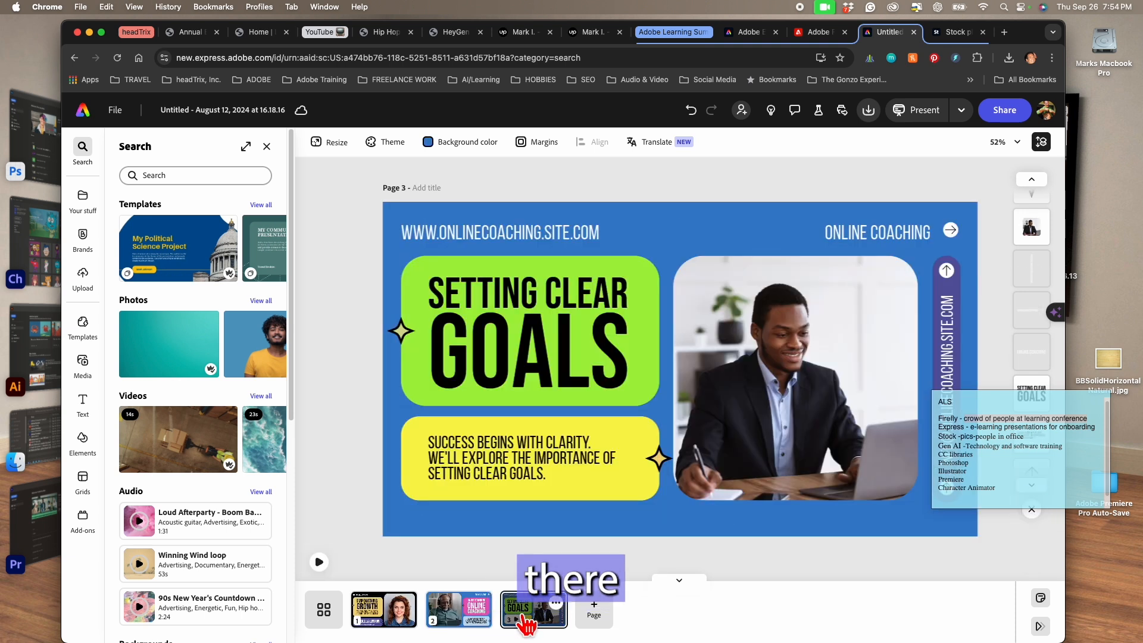
click(459, 611)
click(385, 610)
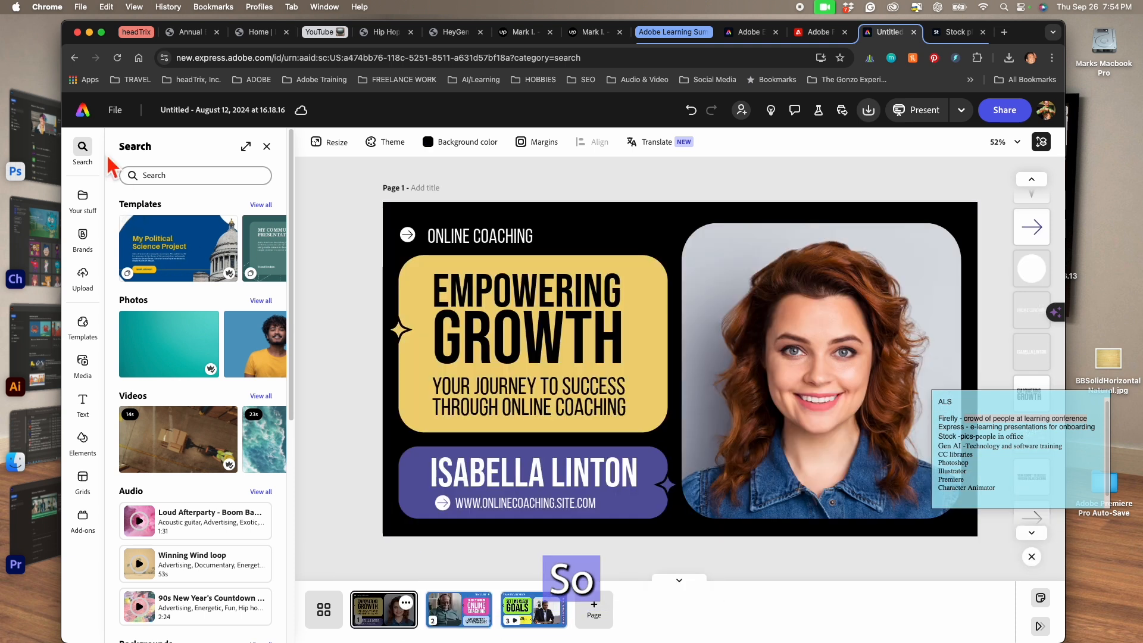
Step: Return to the home page and open the Classroom Rules presentation from the eLearning Templates folder
click(86, 118)
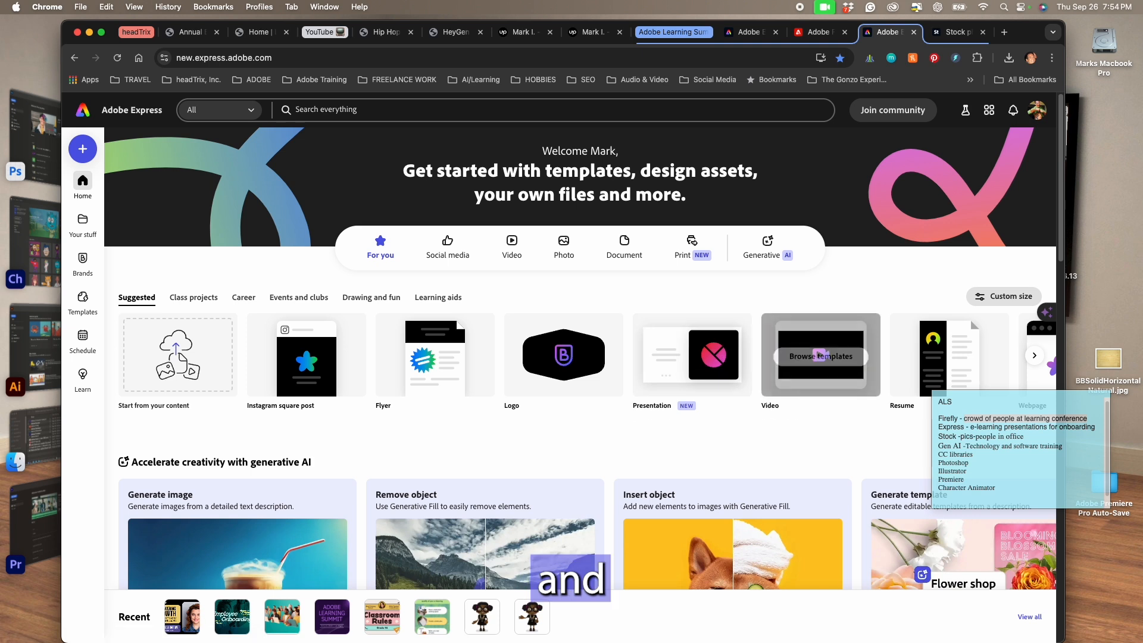
click(85, 235)
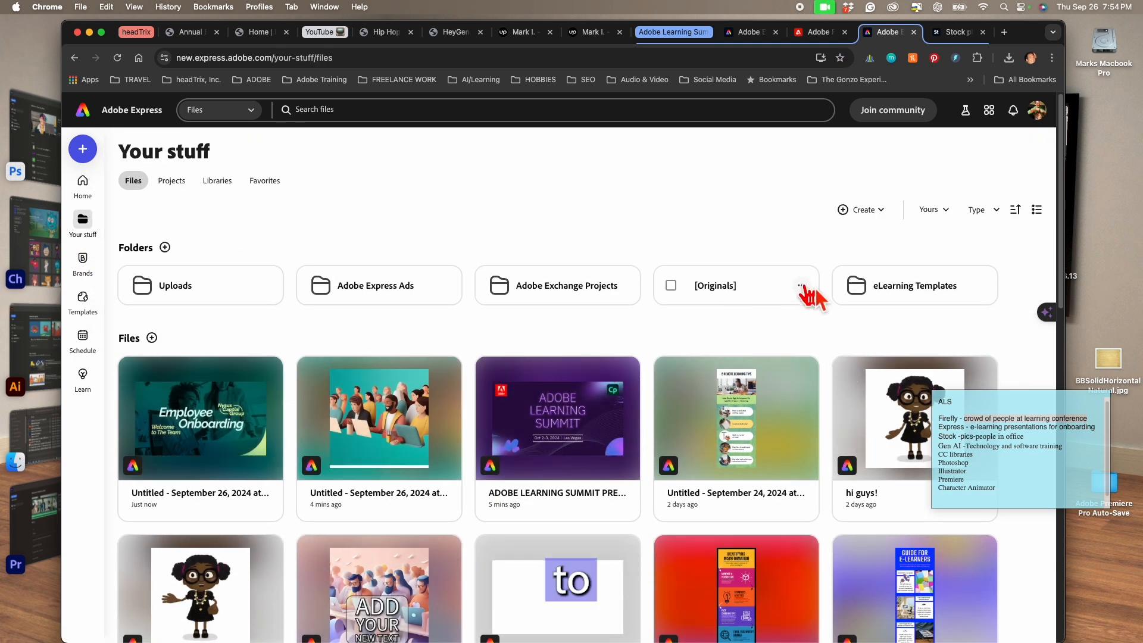
click(888, 302)
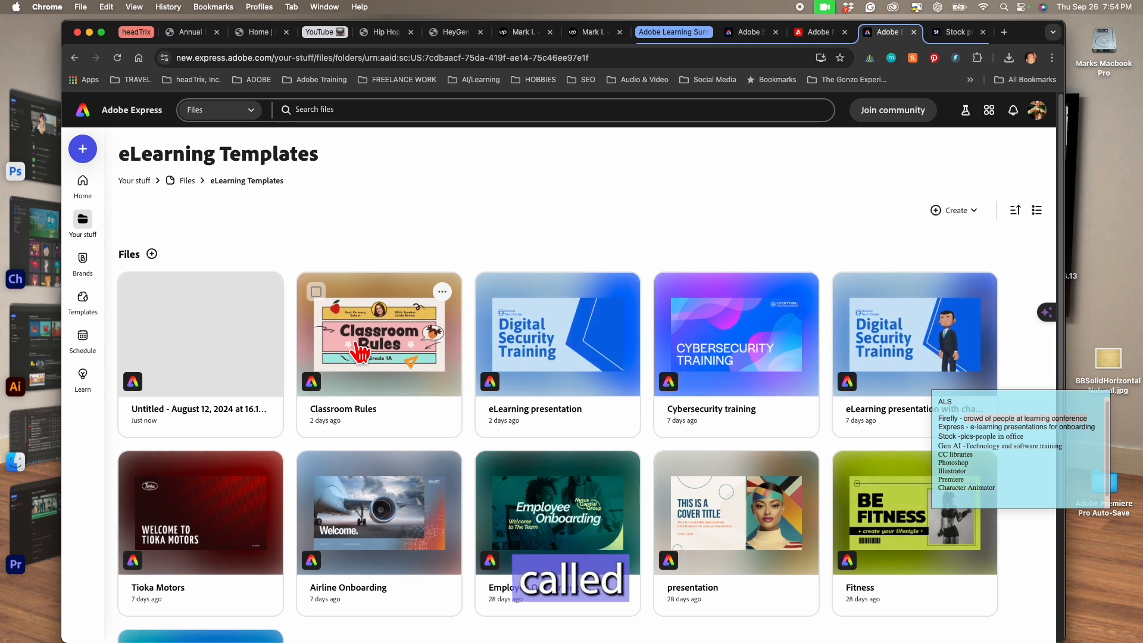
click(361, 351)
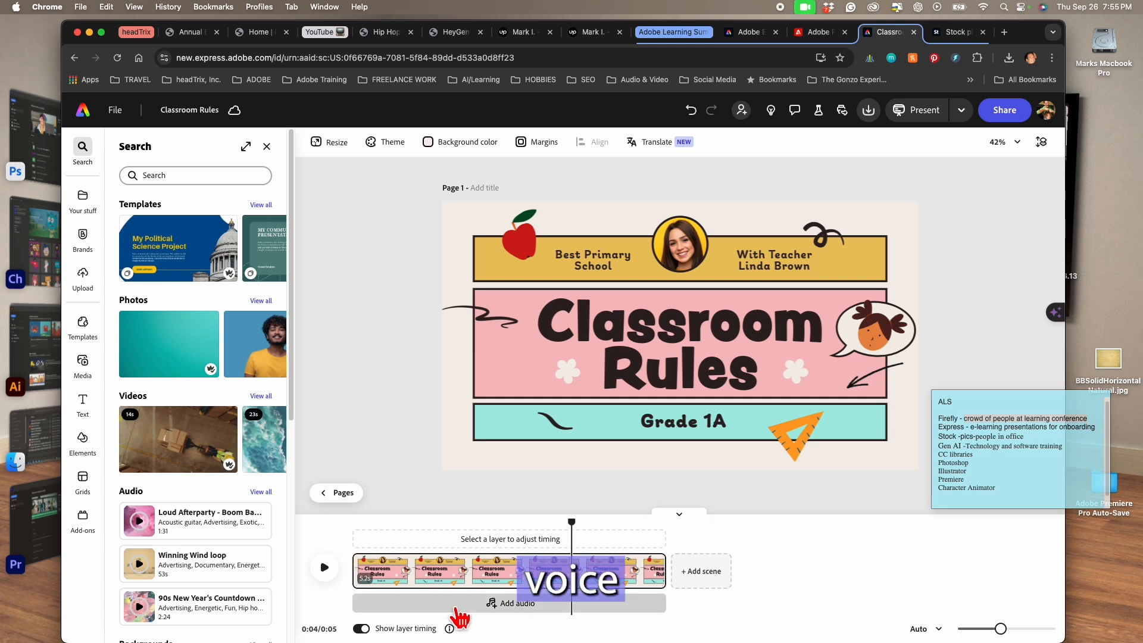
Step: Add the audio file "hi guys! .mp3" from the Adobe Learning Summit 2024 Adobe Express folder to page 1 and play the scene from the start
click(456, 603)
click(191, 209)
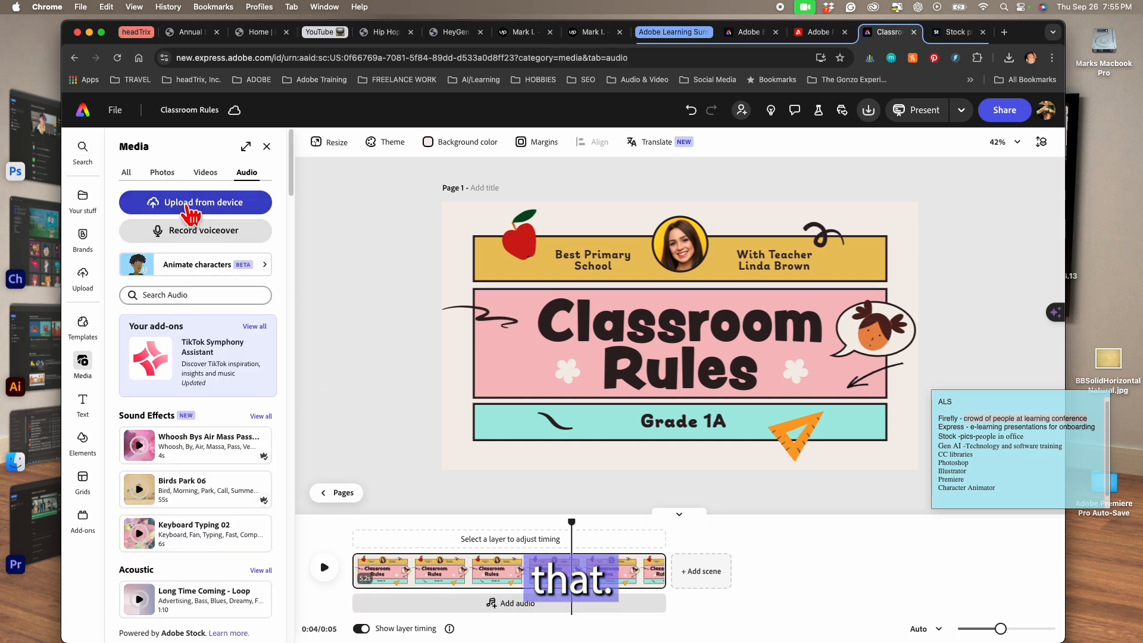
click(582, 106)
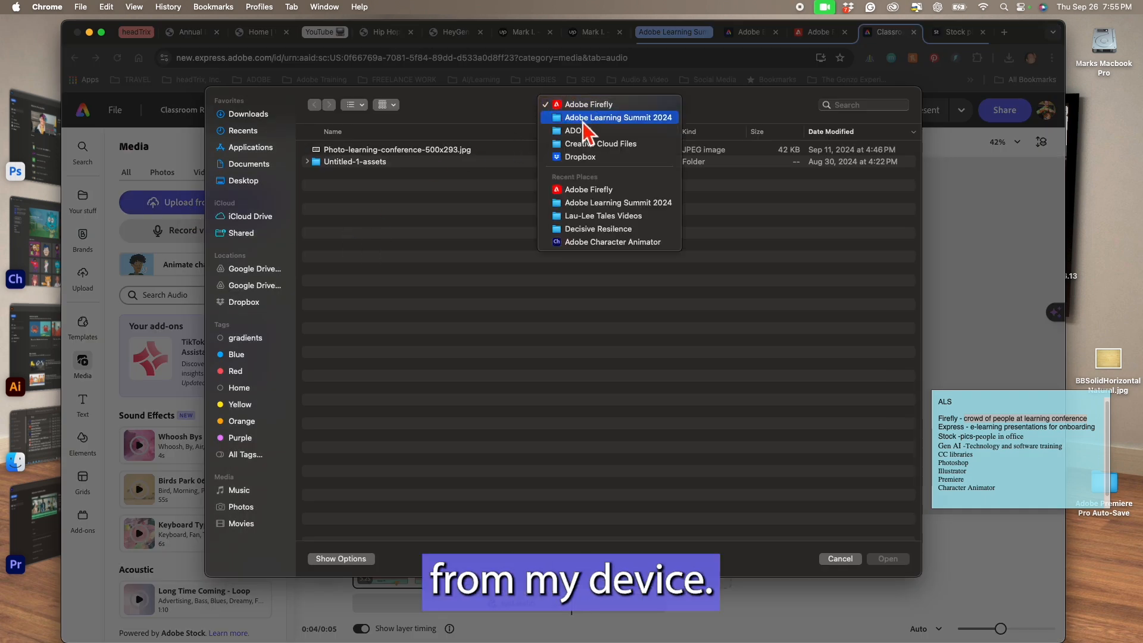
click(582, 117)
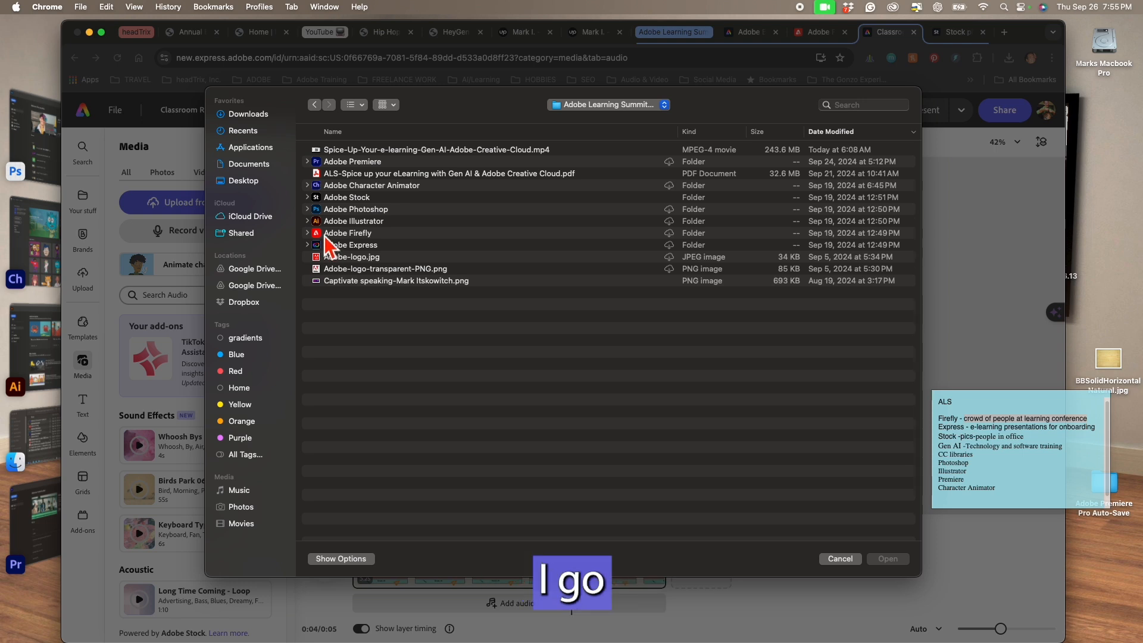
double_click(322, 246)
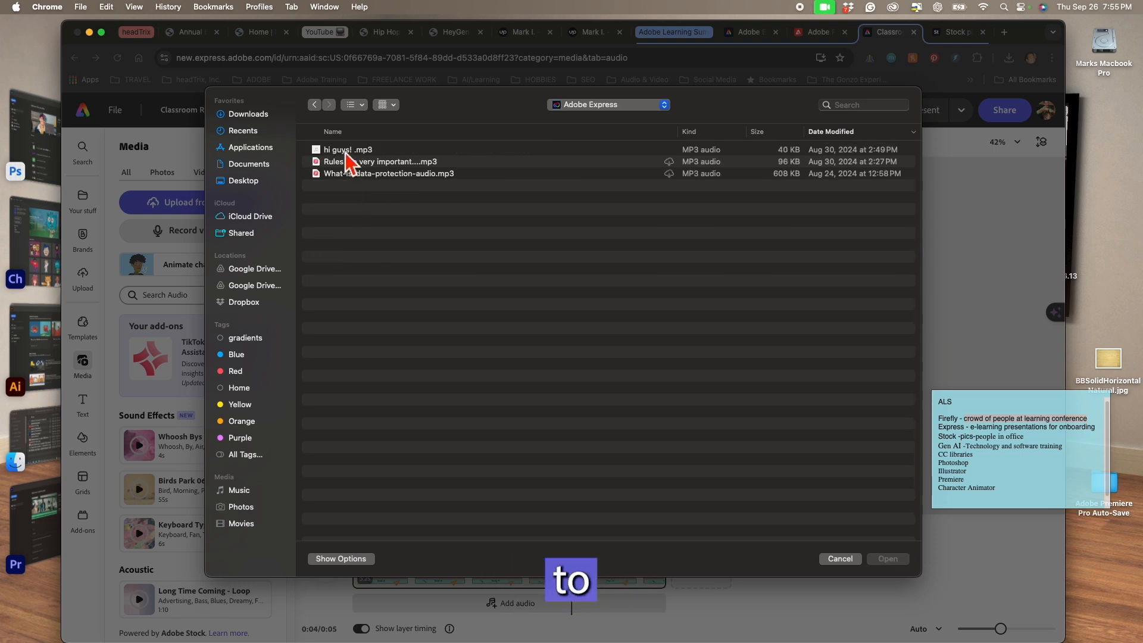
double_click(324, 152)
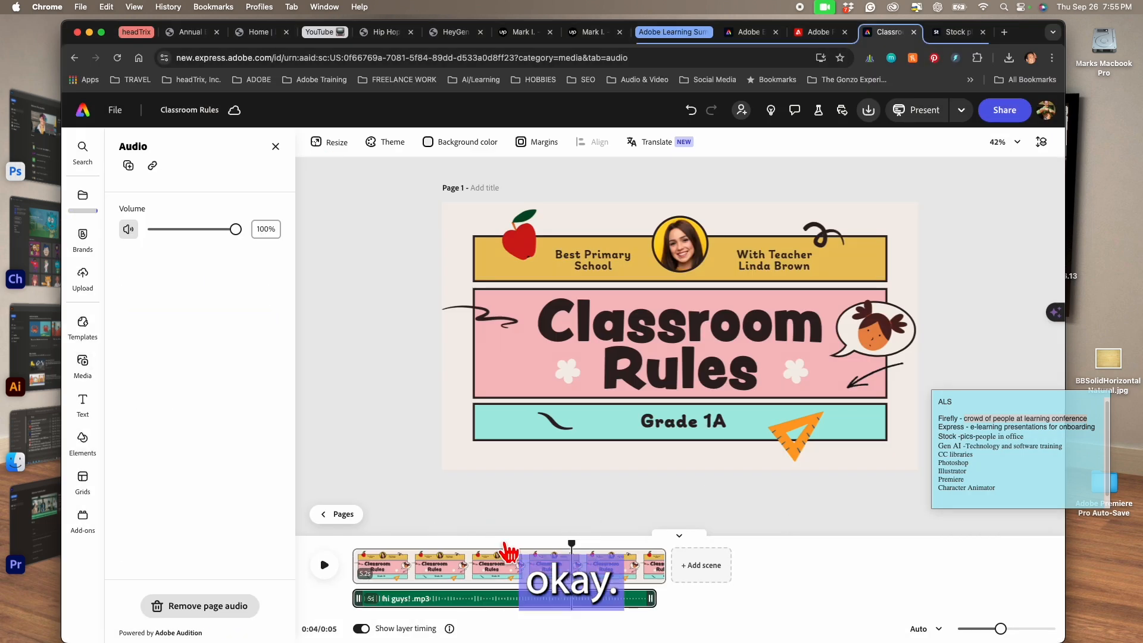
drag(571, 543, 314, 545)
click(326, 569)
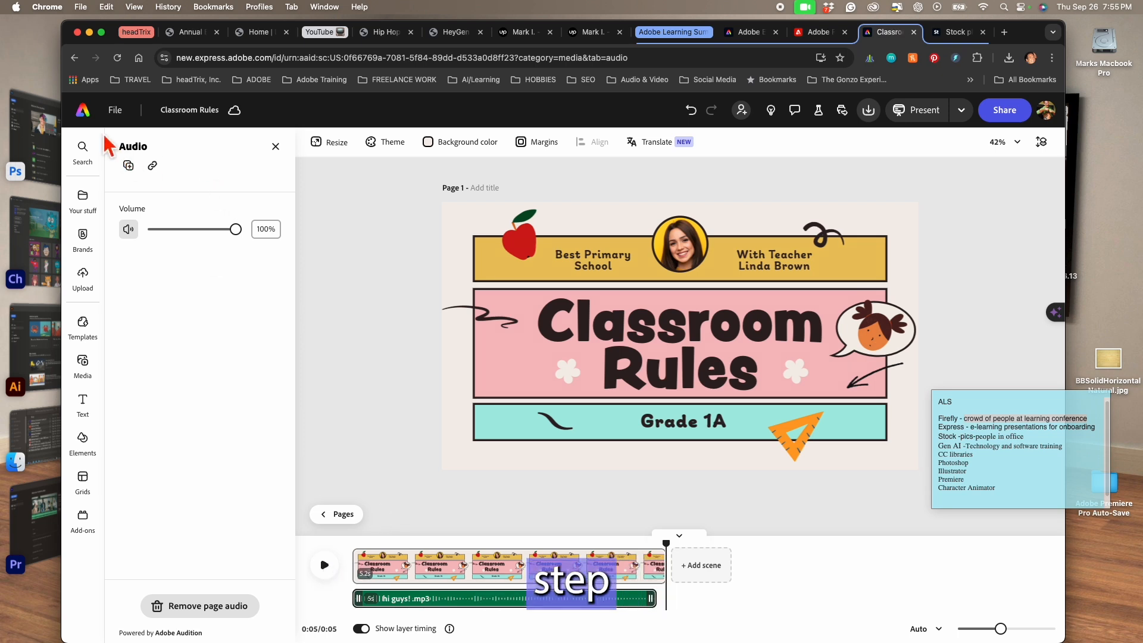
Step: Return to the home page and open the Animate characters tool from the video quick actions
click(85, 112)
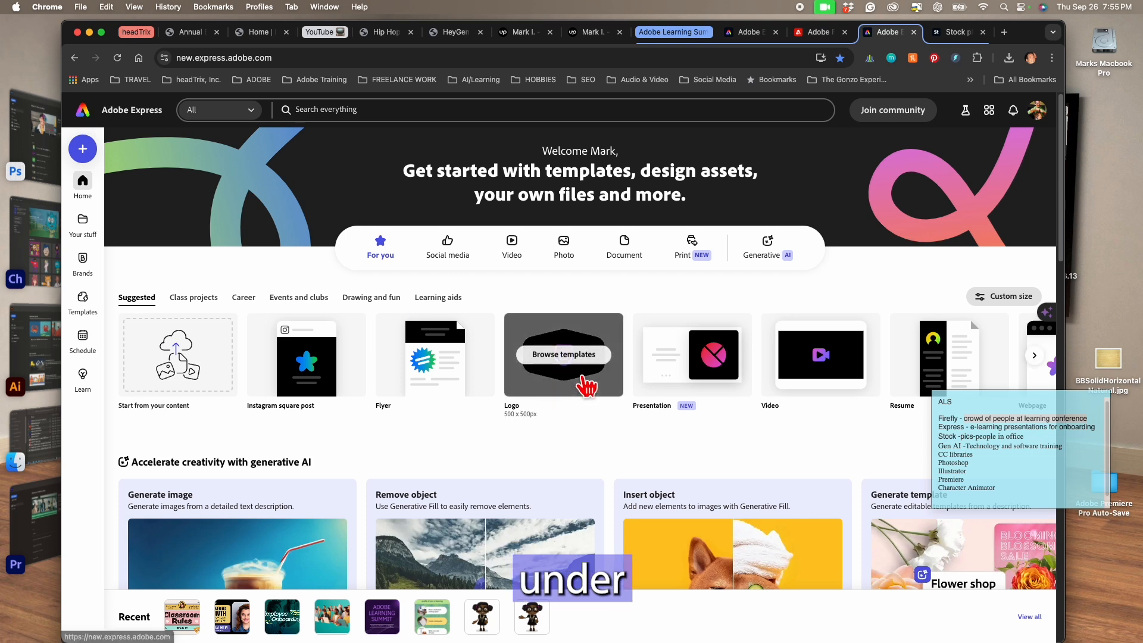
scroll(422, 358, down, 1)
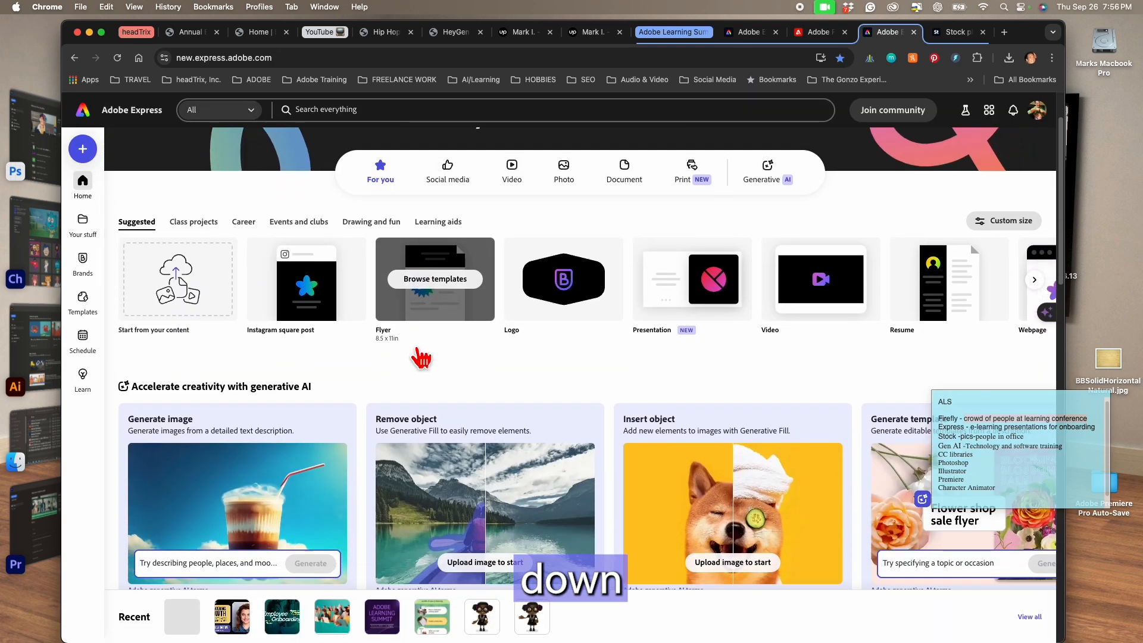
scroll(420, 357, up, 1)
click(511, 245)
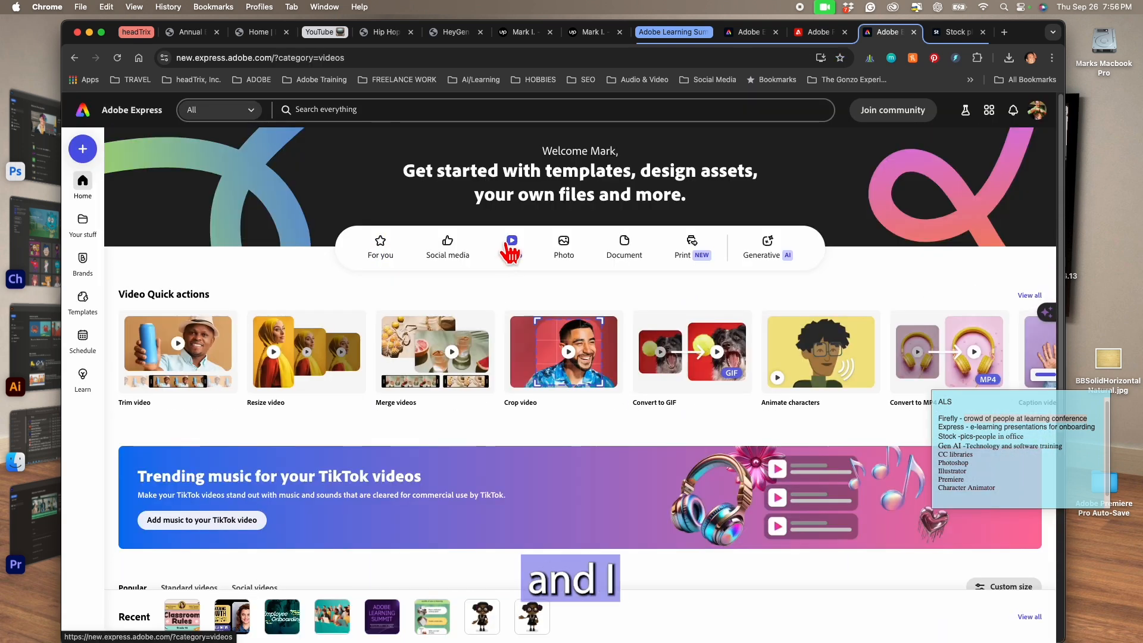
click(802, 351)
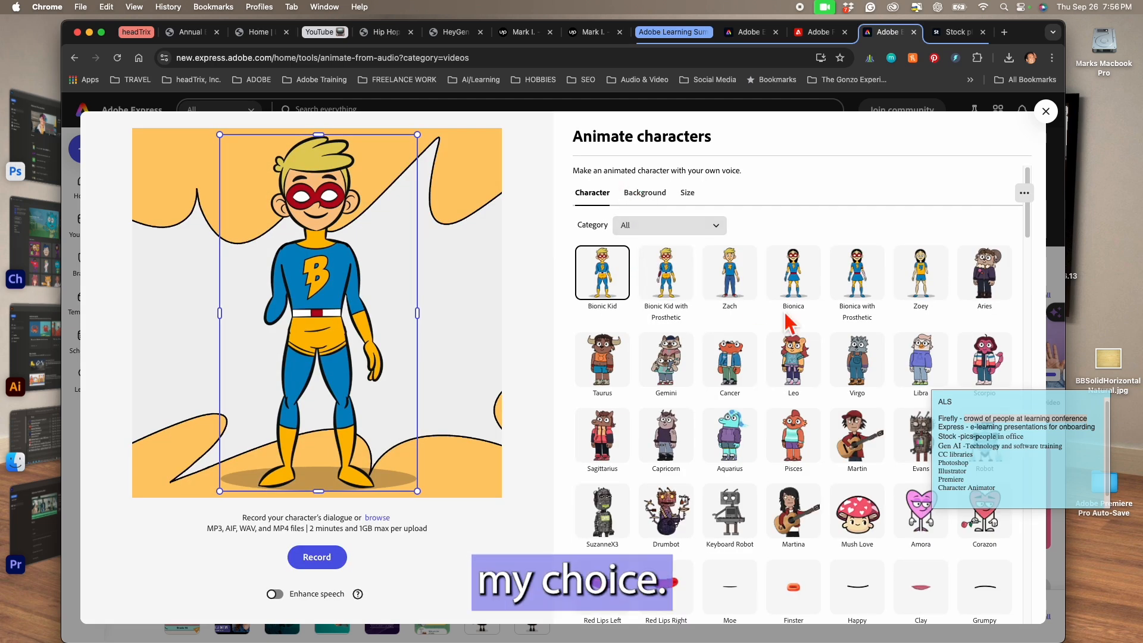
Step: Choose Betty from the Young People character category and scale her down slightly in the preview
scroll(786, 318, down, 10)
scroll(786, 319, down, 5)
scroll(786, 319, up, 10)
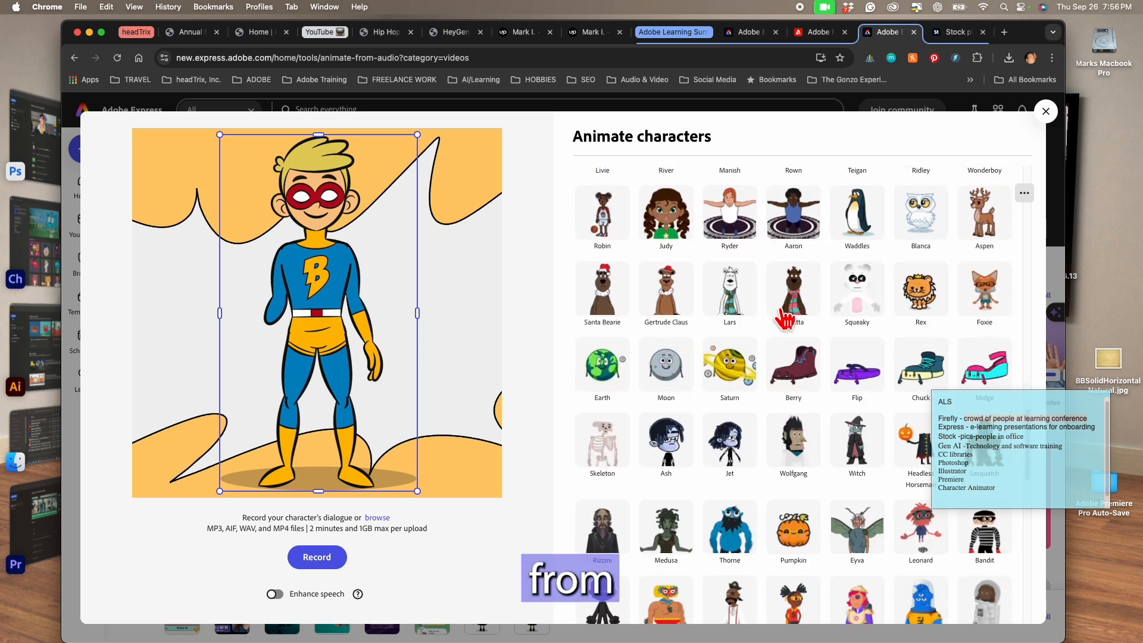
scroll(745, 268, up, 5)
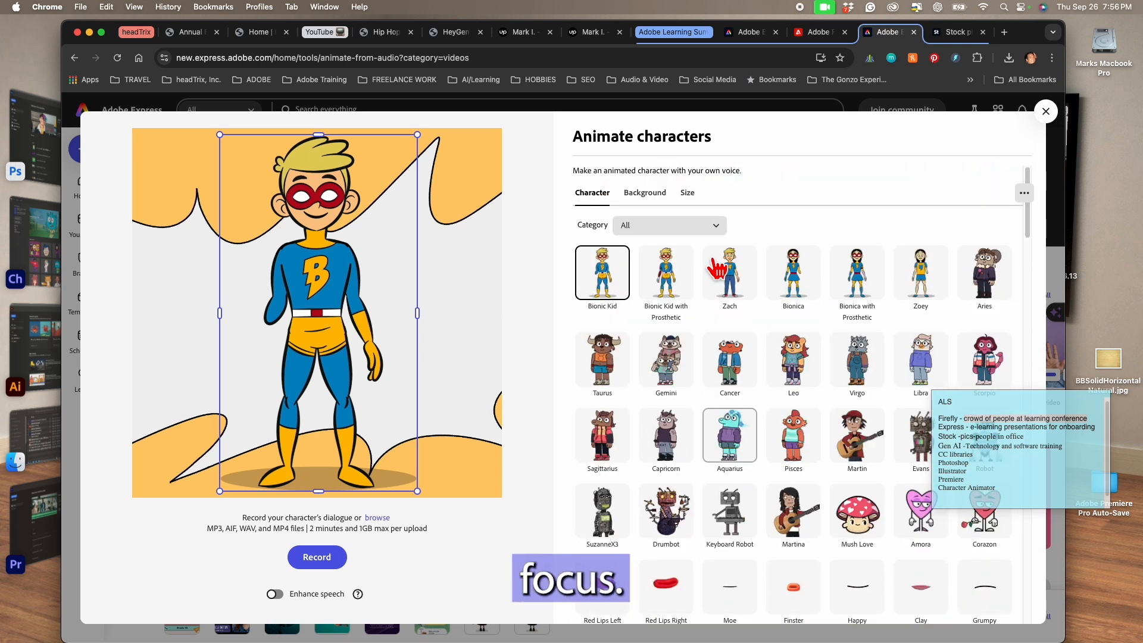
click(701, 226)
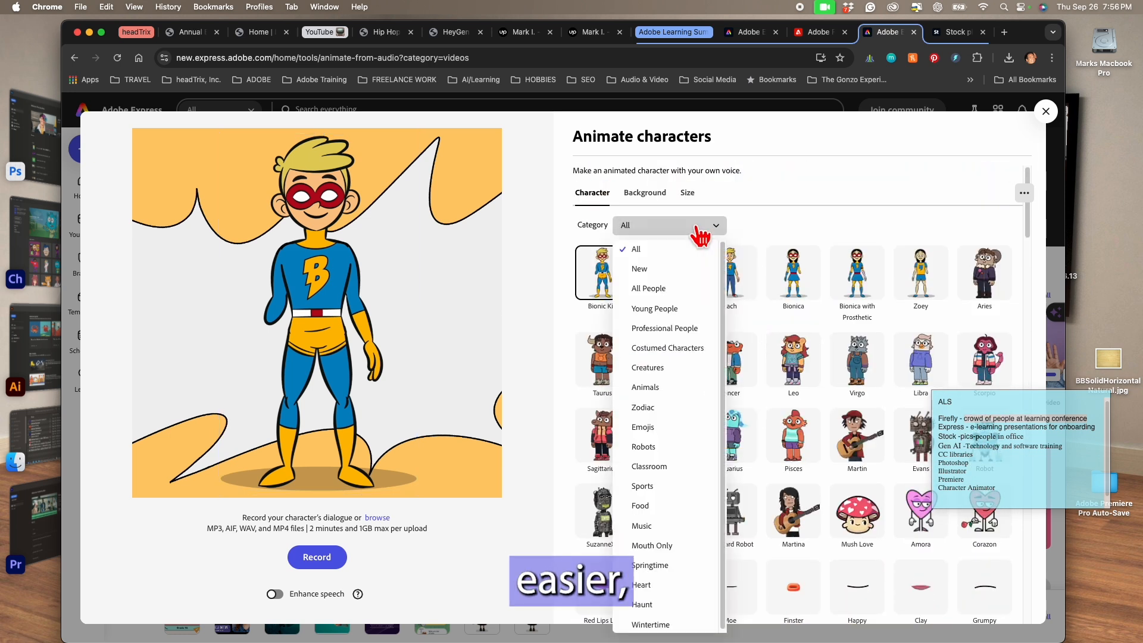
click(650, 309)
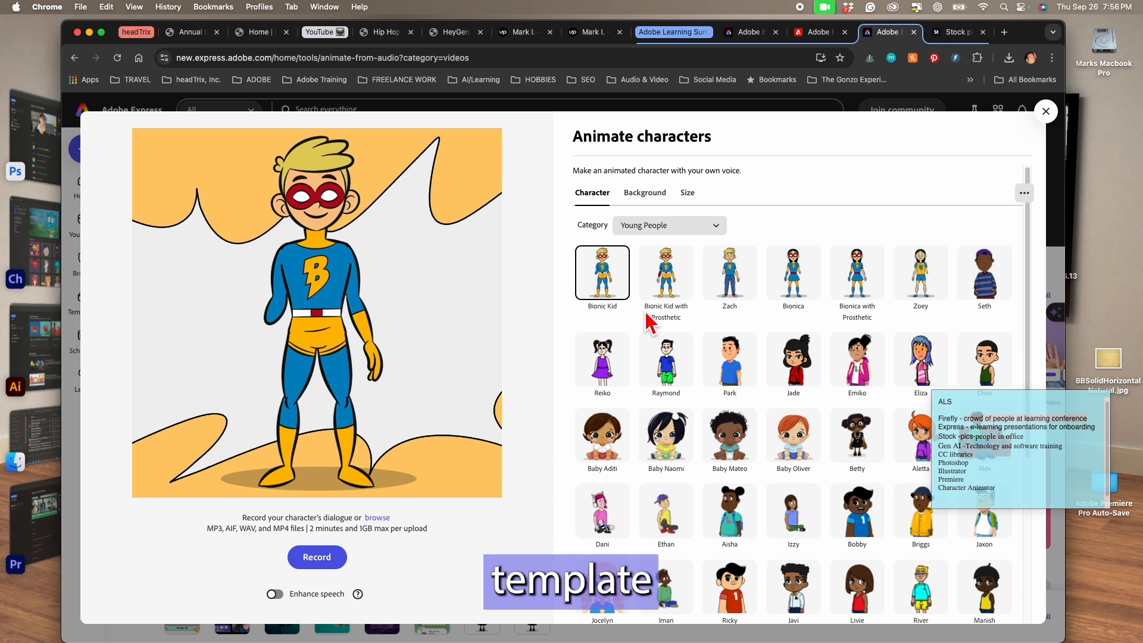
scroll(834, 322, down, 3)
click(870, 309)
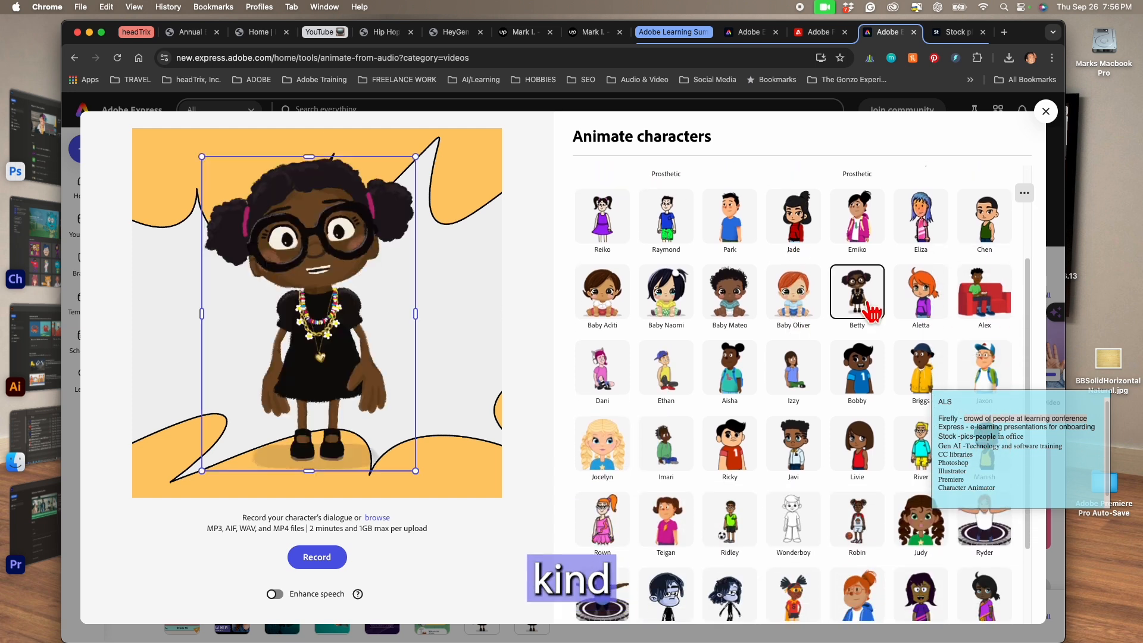
drag(425, 168, 430, 209)
scroll(709, 268, up, 3)
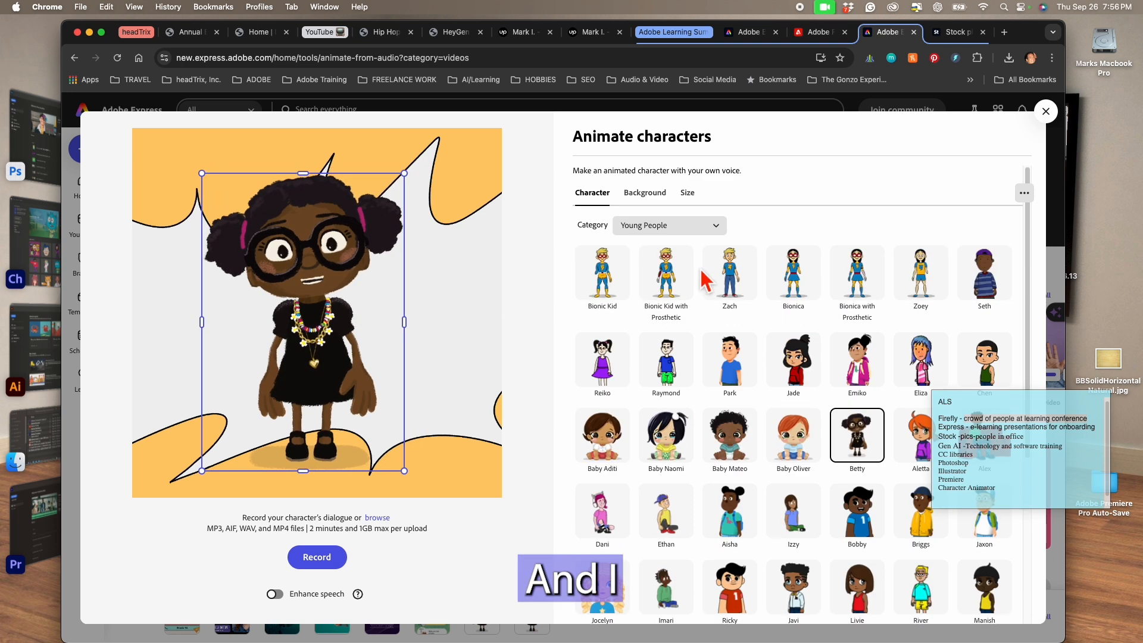
Step: Preview several scene backgrounds behind Betty, including Winter Sunrise, and set the background to Transparent
click(636, 193)
click(730, 312)
click(730, 387)
click(788, 403)
click(872, 402)
click(868, 492)
click(798, 473)
click(803, 542)
click(734, 550)
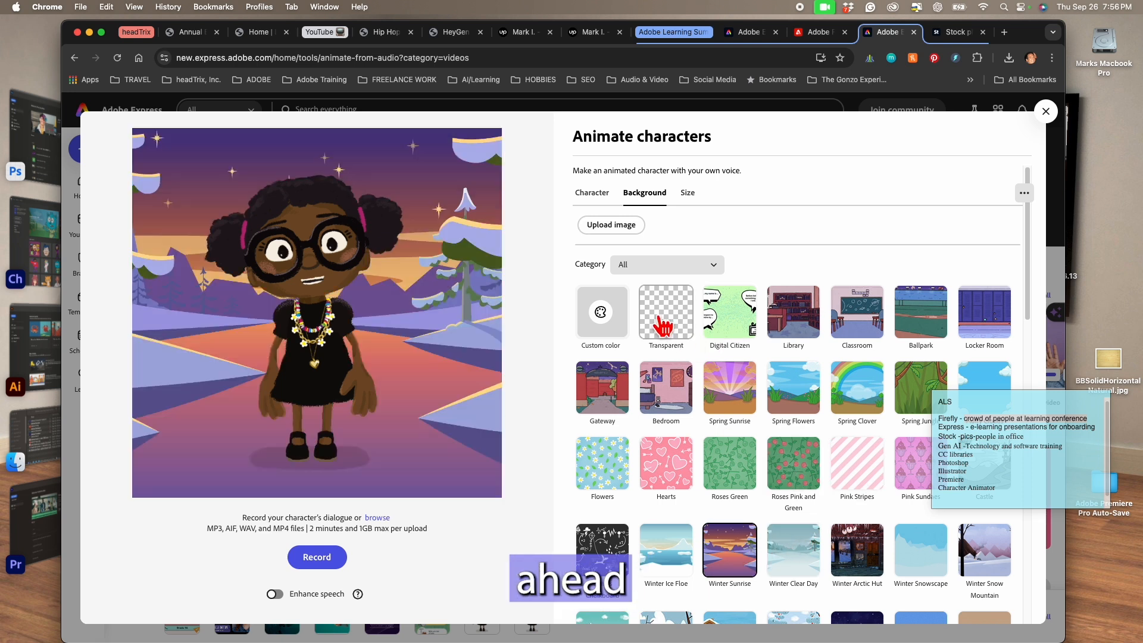
click(660, 326)
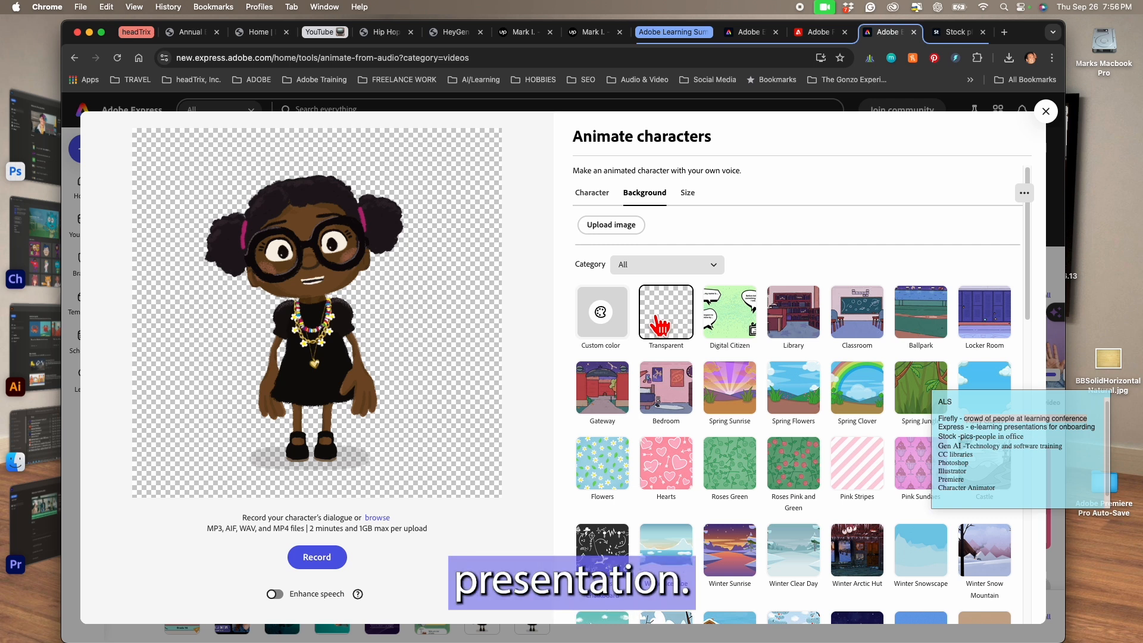
click(316, 559)
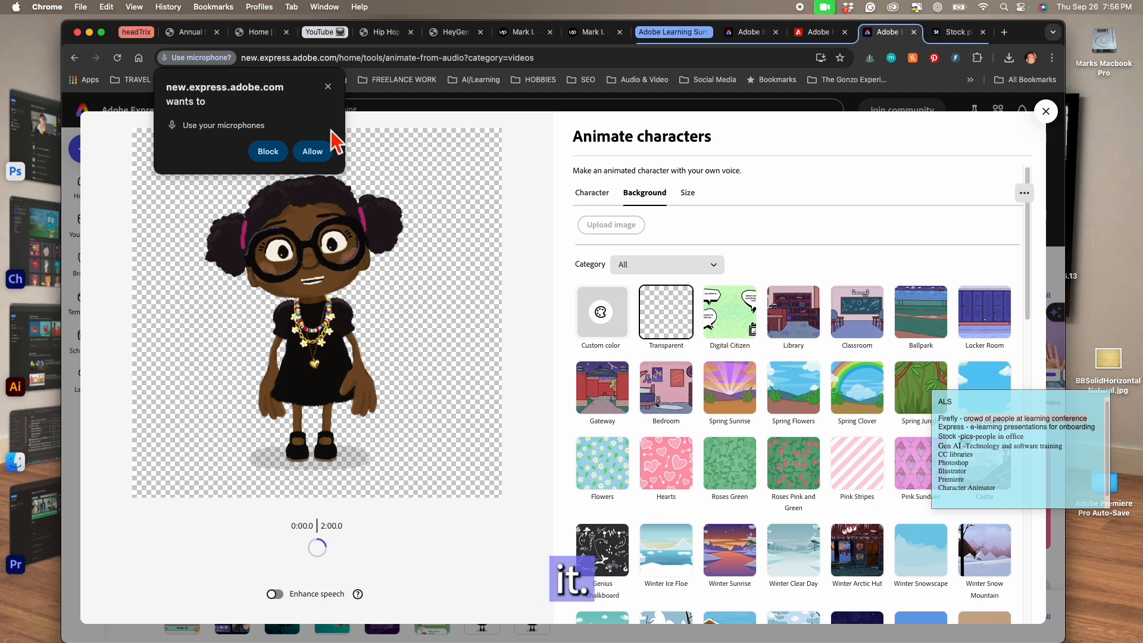
click(328, 87)
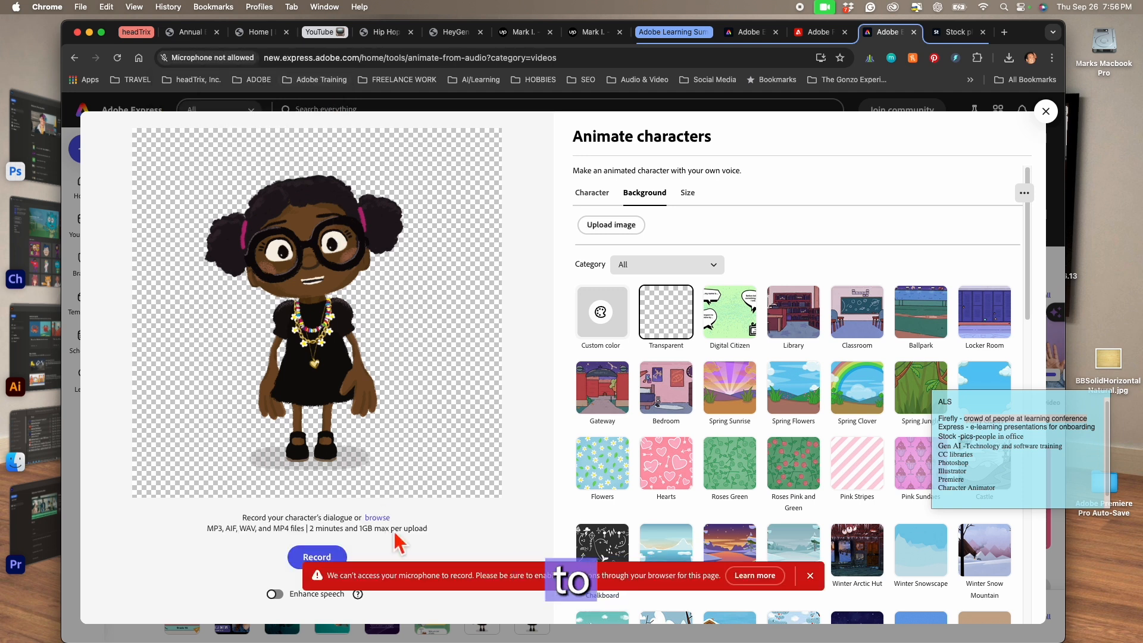
click(811, 575)
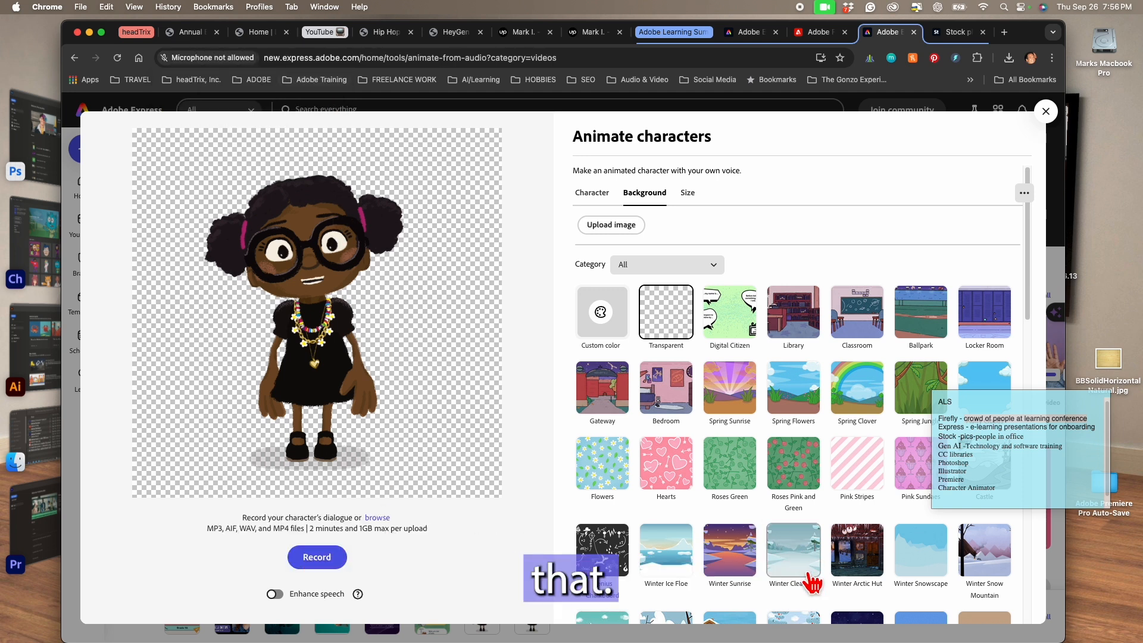
click(377, 518)
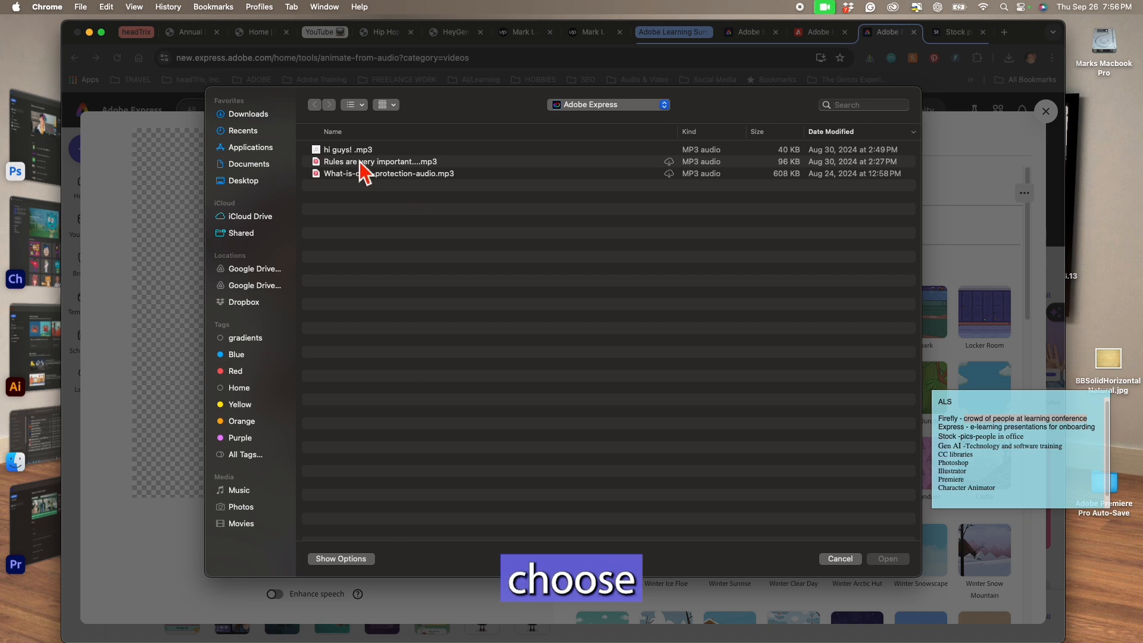
click(331, 150)
click(333, 161)
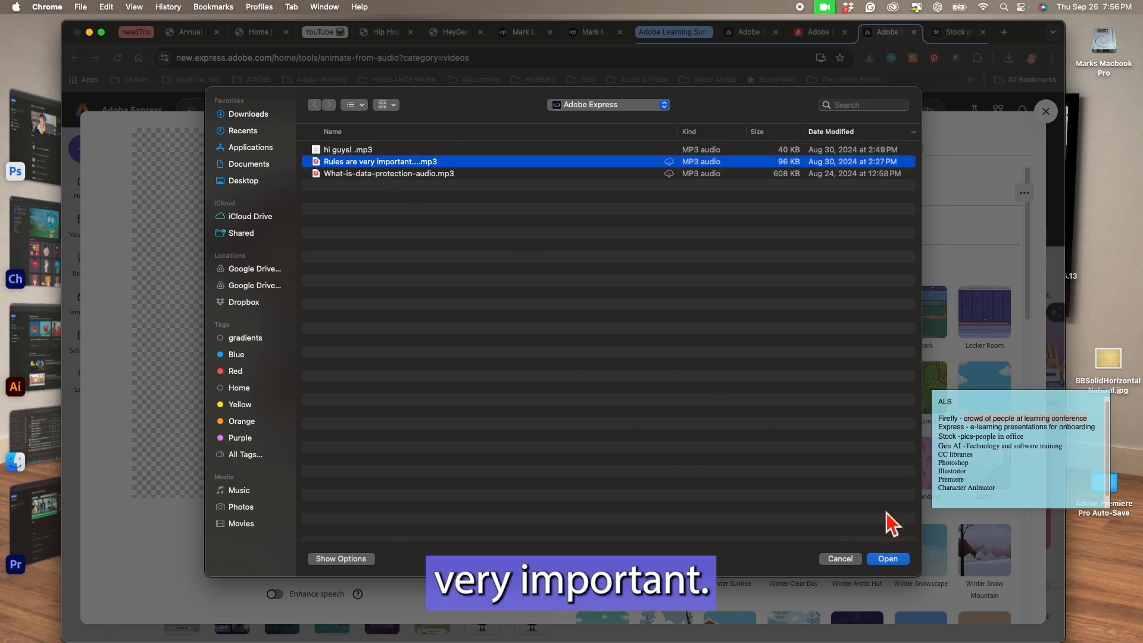
click(850, 563)
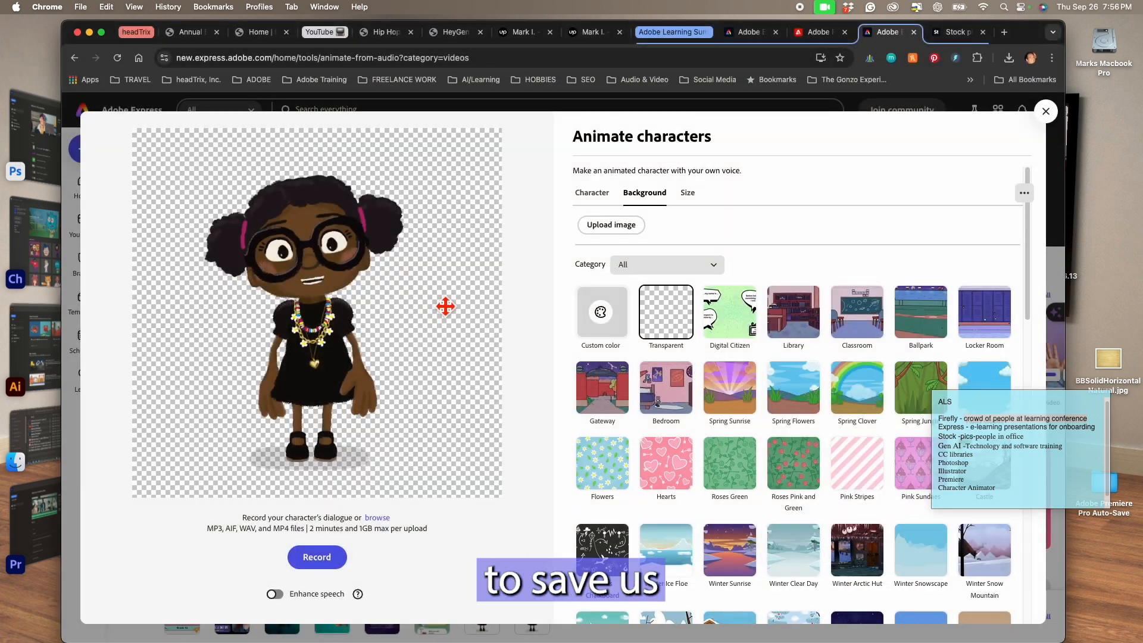
Step: Open the "Rules are very important" character project from Your stuff and play its animation
click(754, 33)
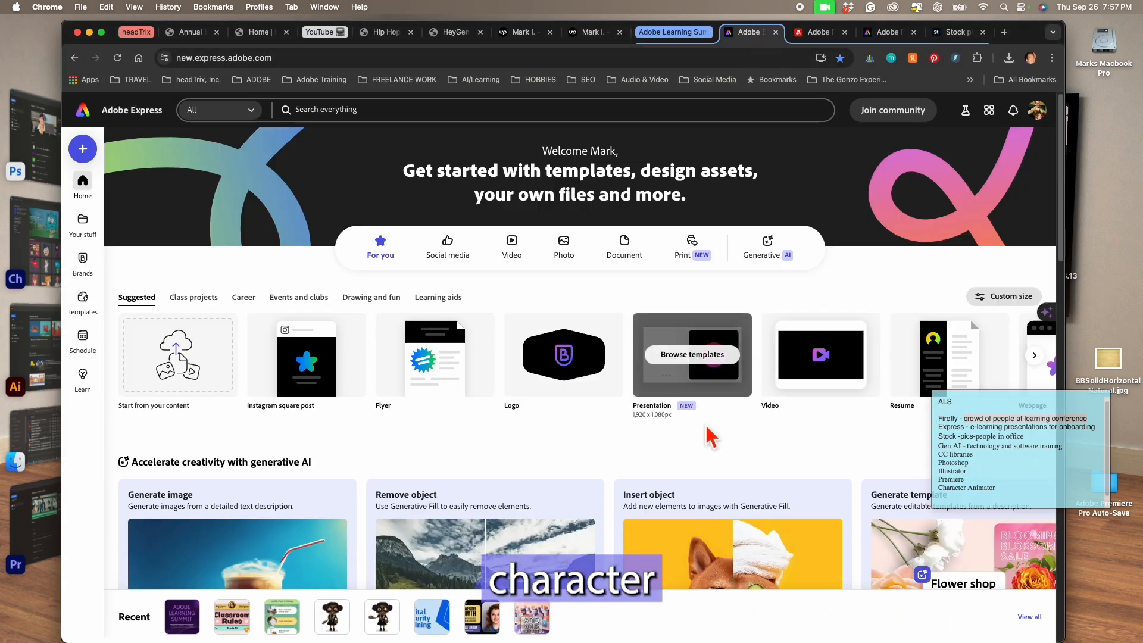
click(83, 221)
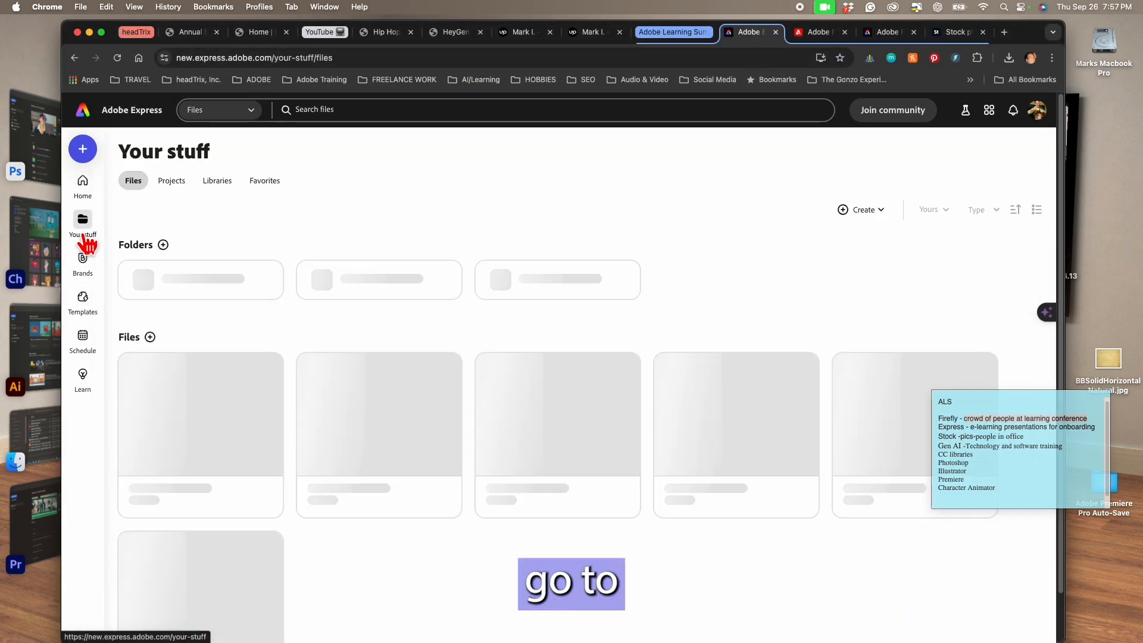
scroll(575, 395, down, 5)
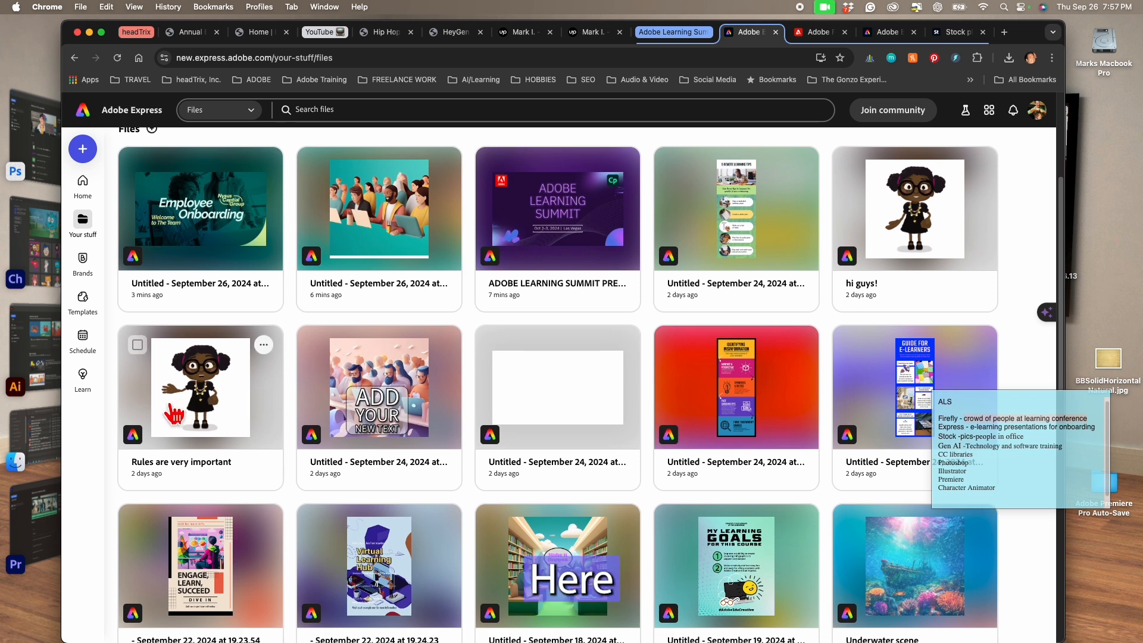
click(167, 411)
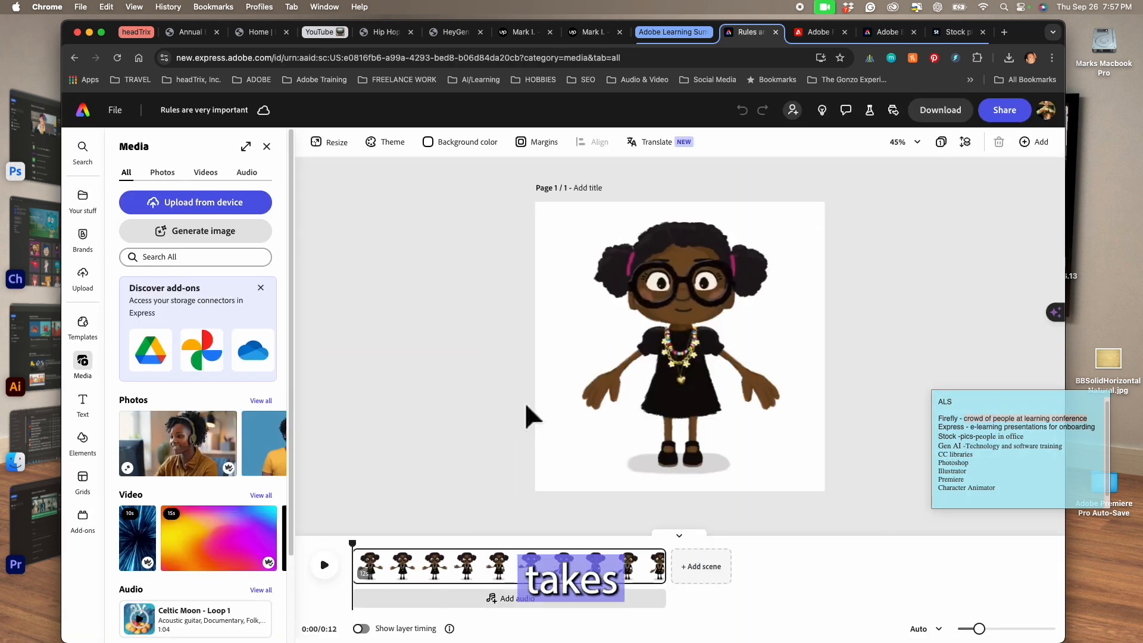
click(329, 567)
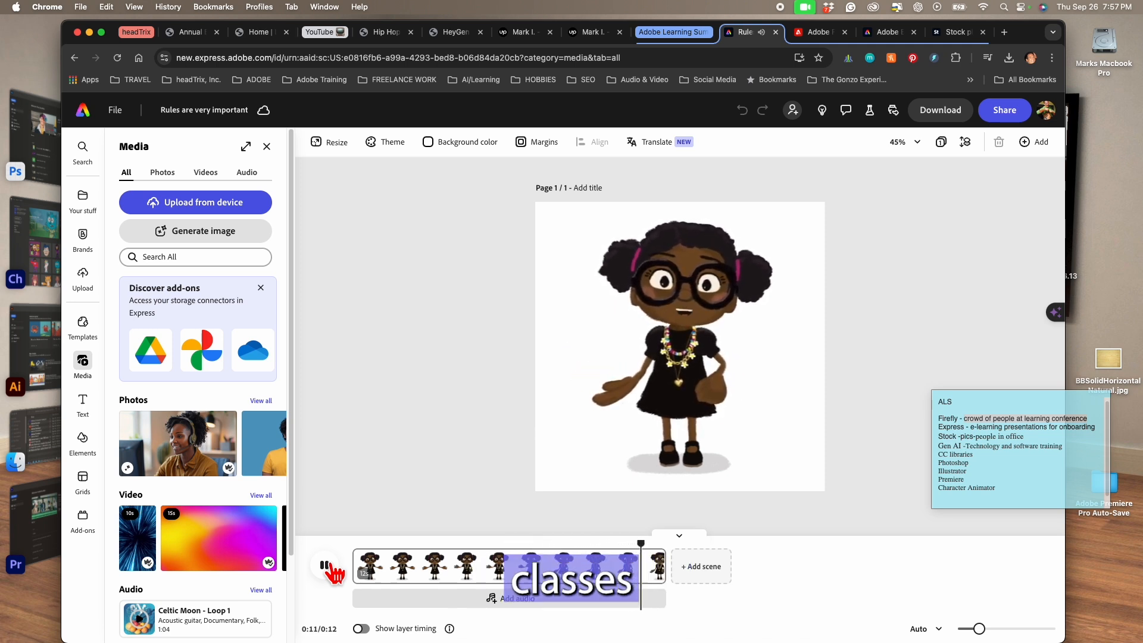
Step: Copy the animated character video from the "Rules are very important" page
click(682, 372)
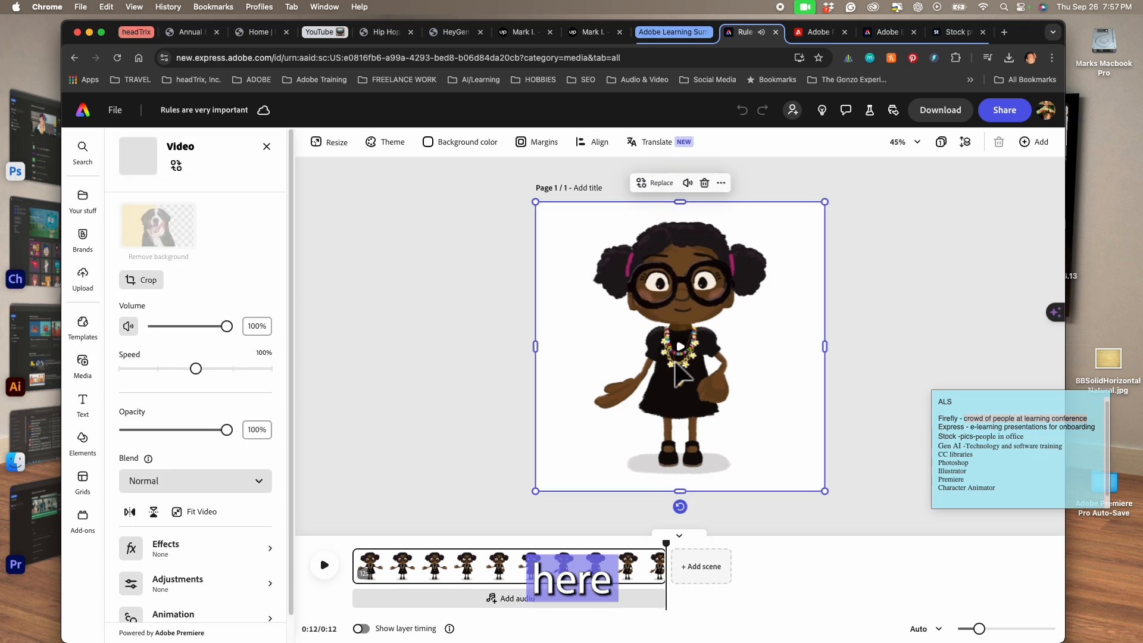
right_click(691, 284)
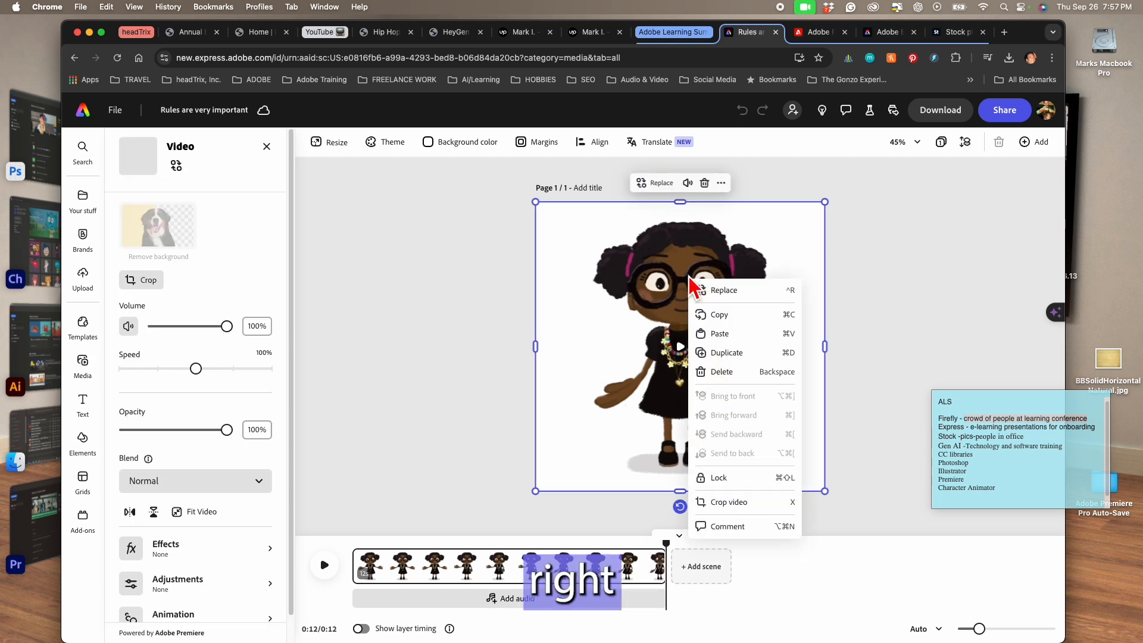
click(720, 314)
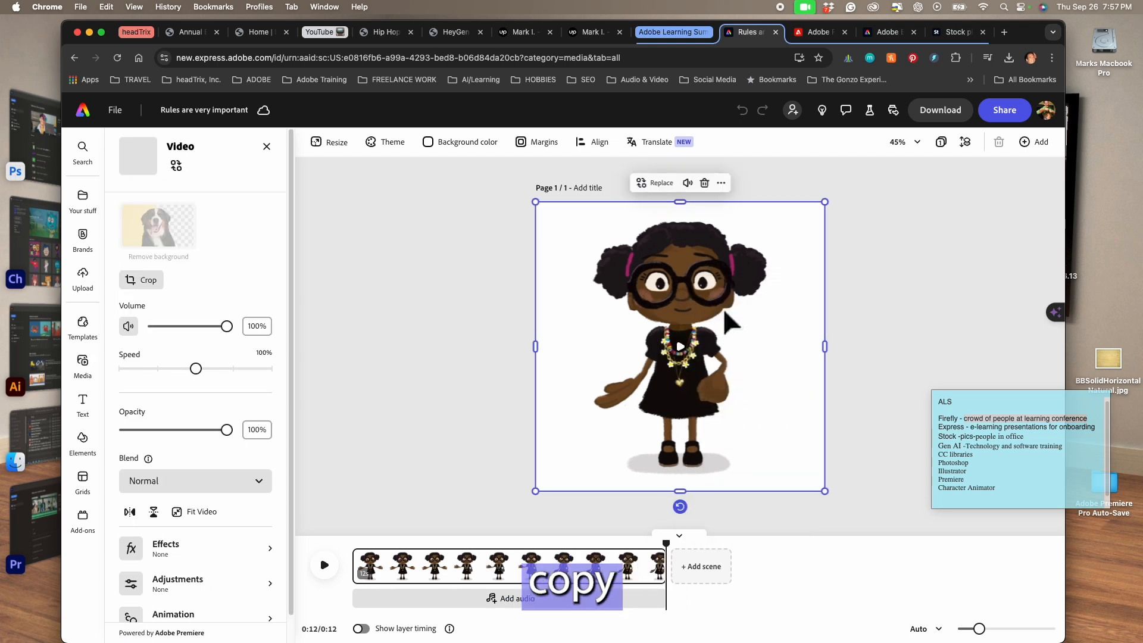
Step: Open the Classroom Rules presentation from the eLearning Templates folder in Your stuff and play page 3
click(83, 112)
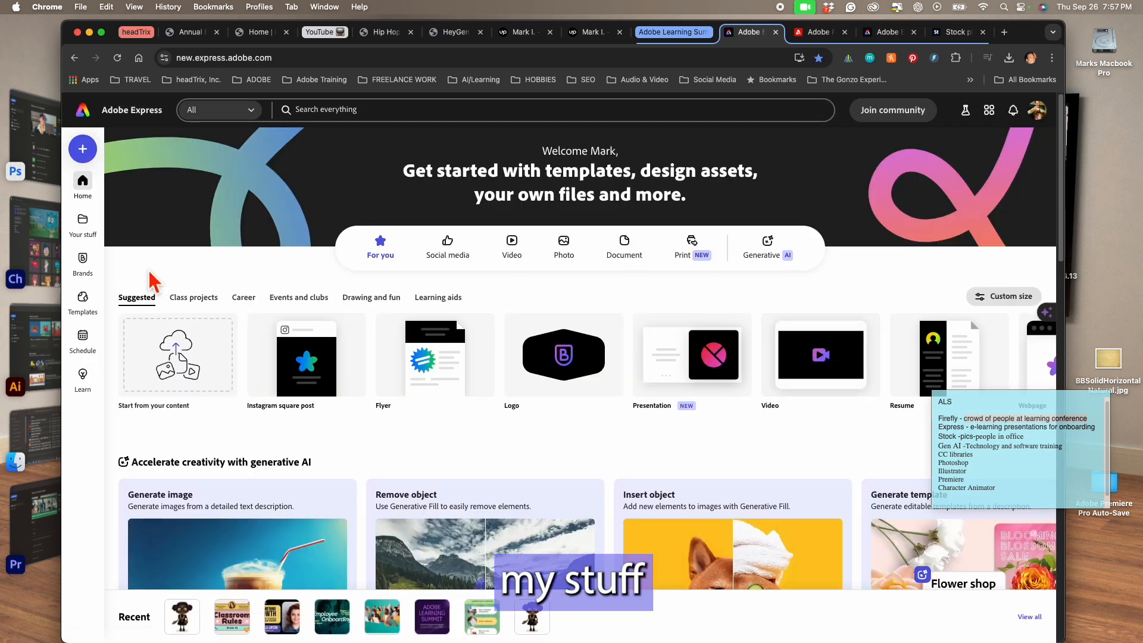
click(83, 229)
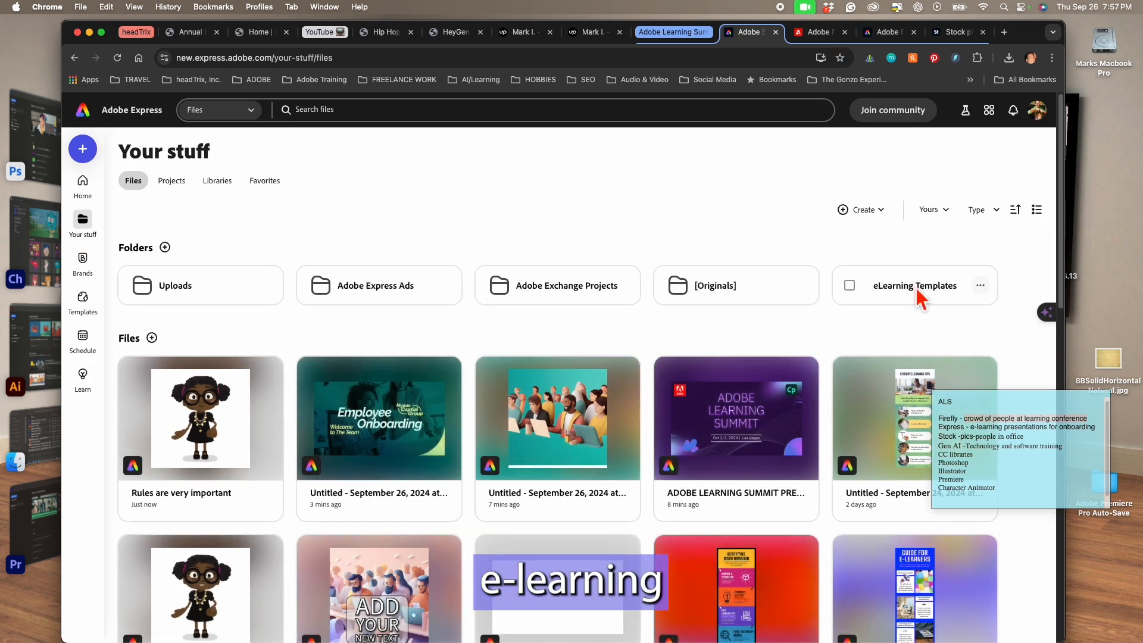
click(914, 290)
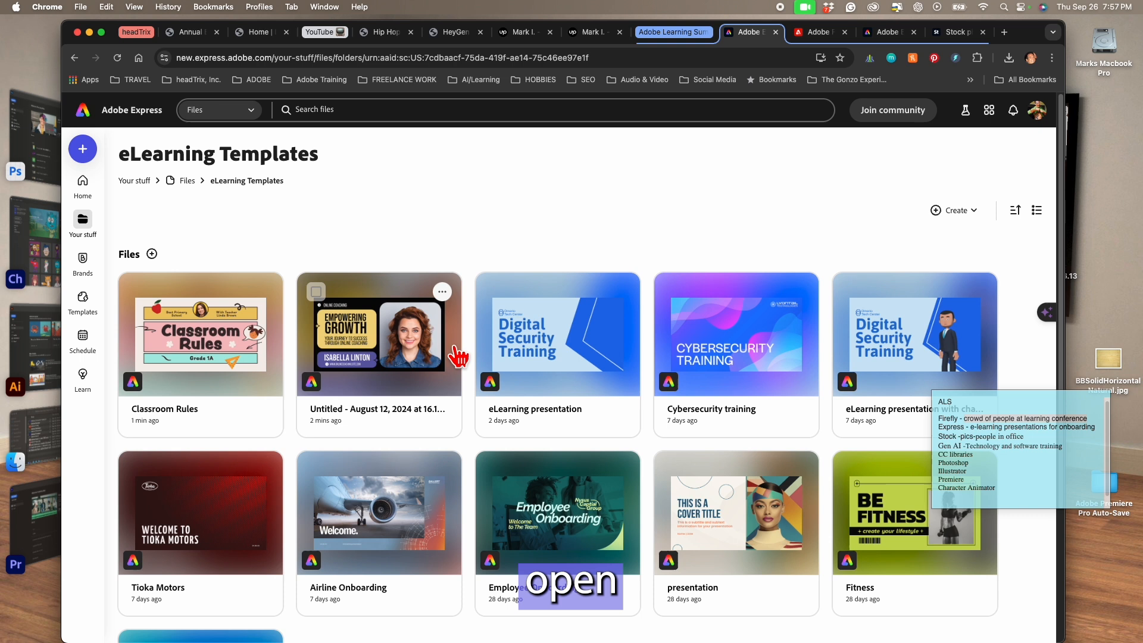
click(209, 340)
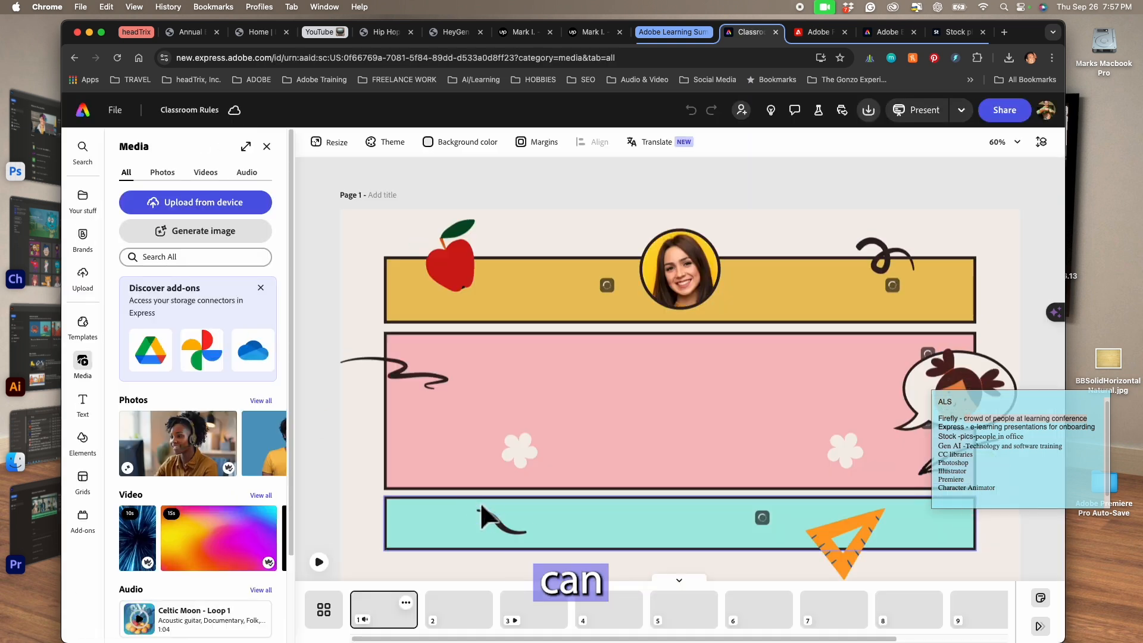
click(534, 620)
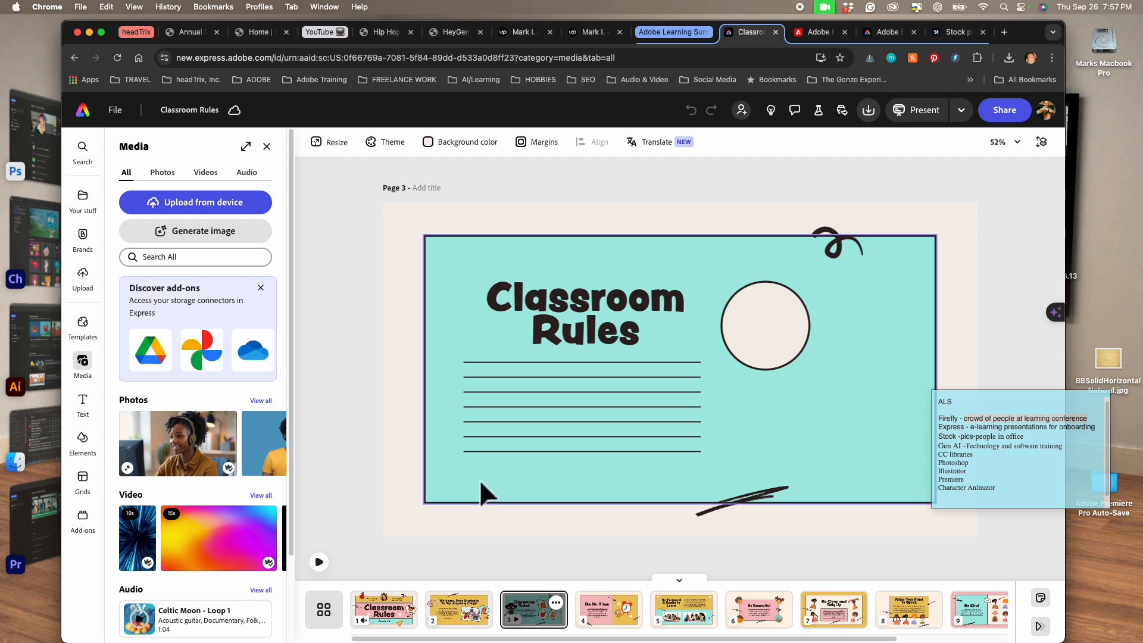
click(320, 563)
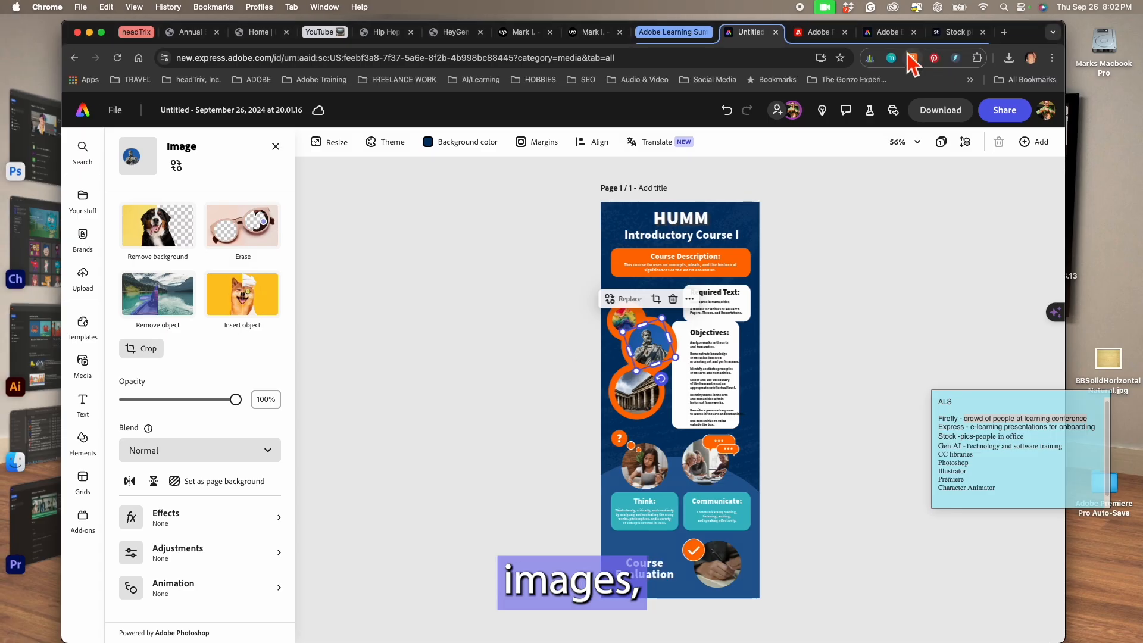
Step: Switch to Adobe Stock and look through its free photo, vector, footage, 3D and motion graphics template collections
click(947, 33)
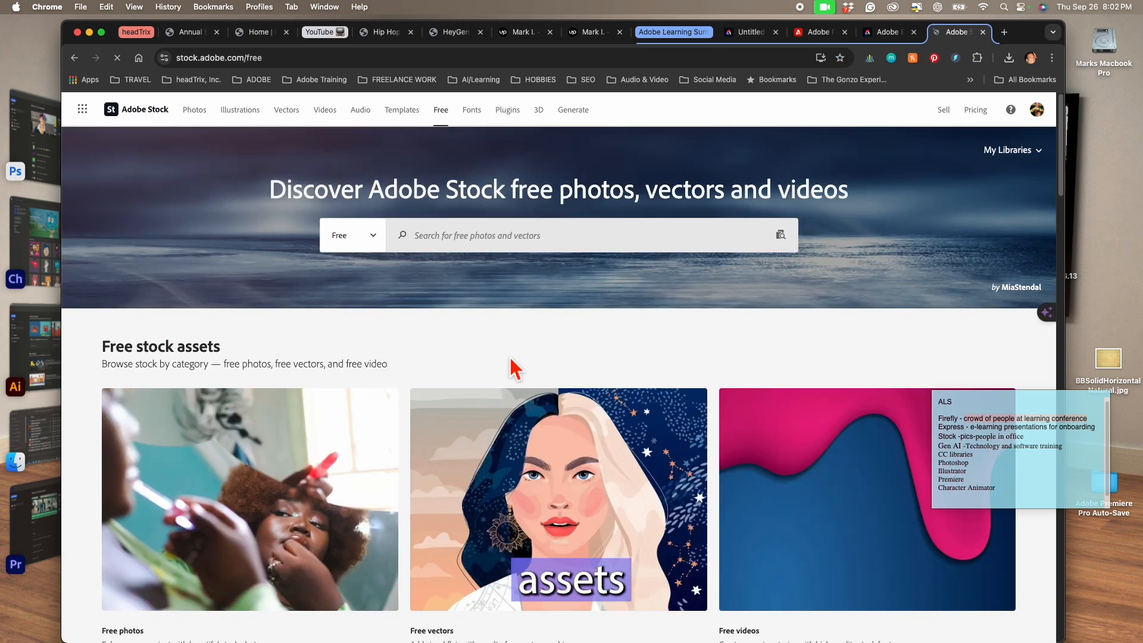
scroll(510, 364, down, 8)
scroll(510, 365, down, 12)
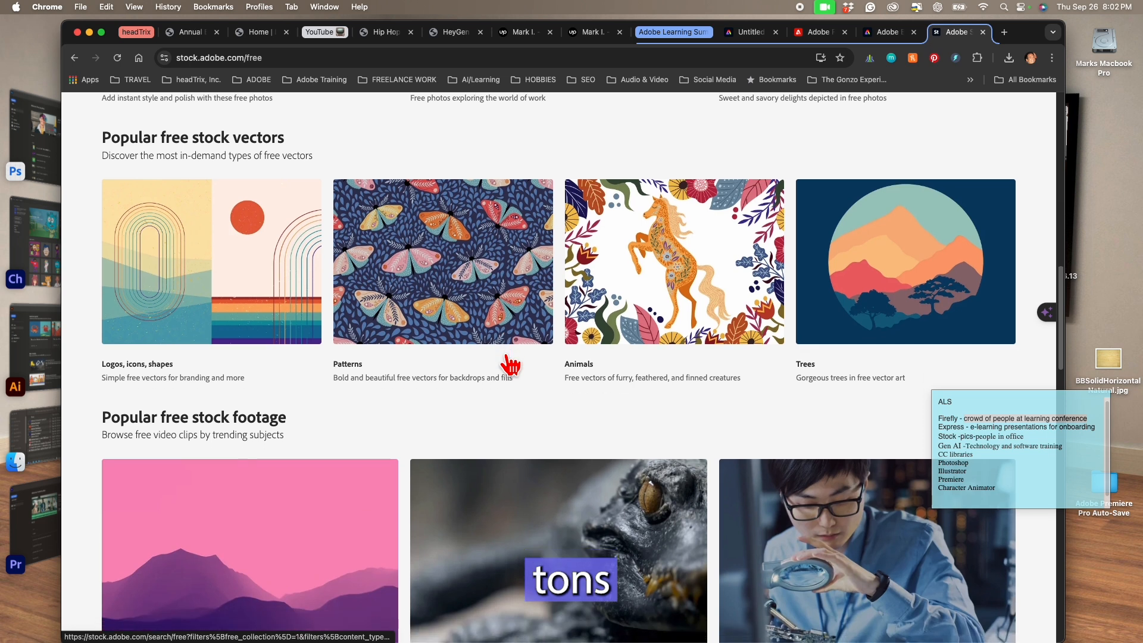
scroll(510, 364, down, 10)
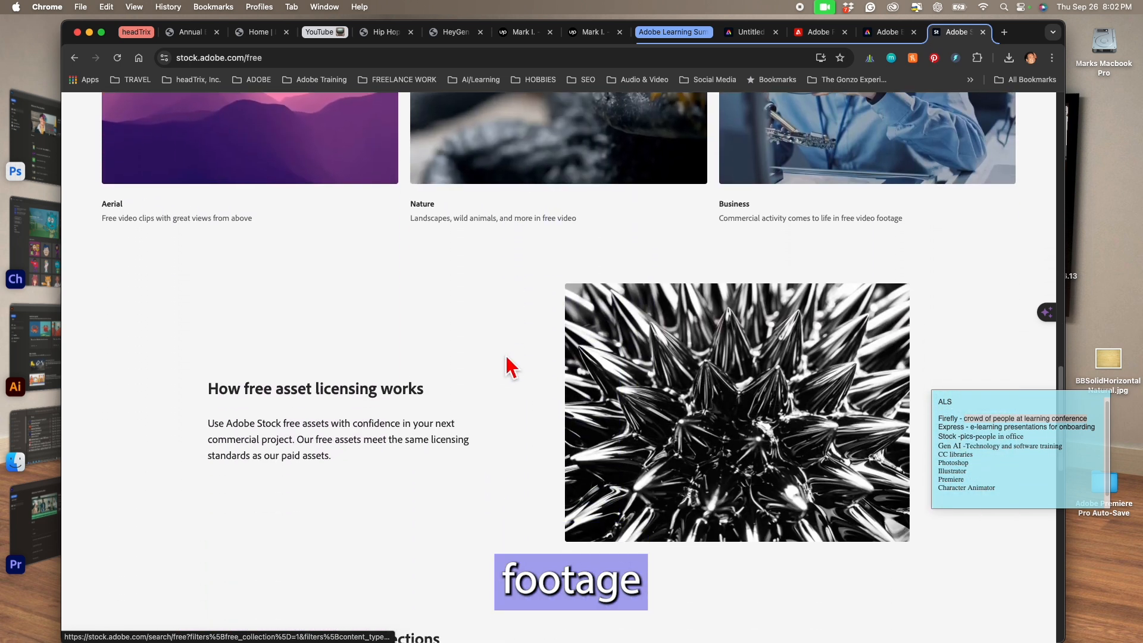
scroll(511, 364, down, 5)
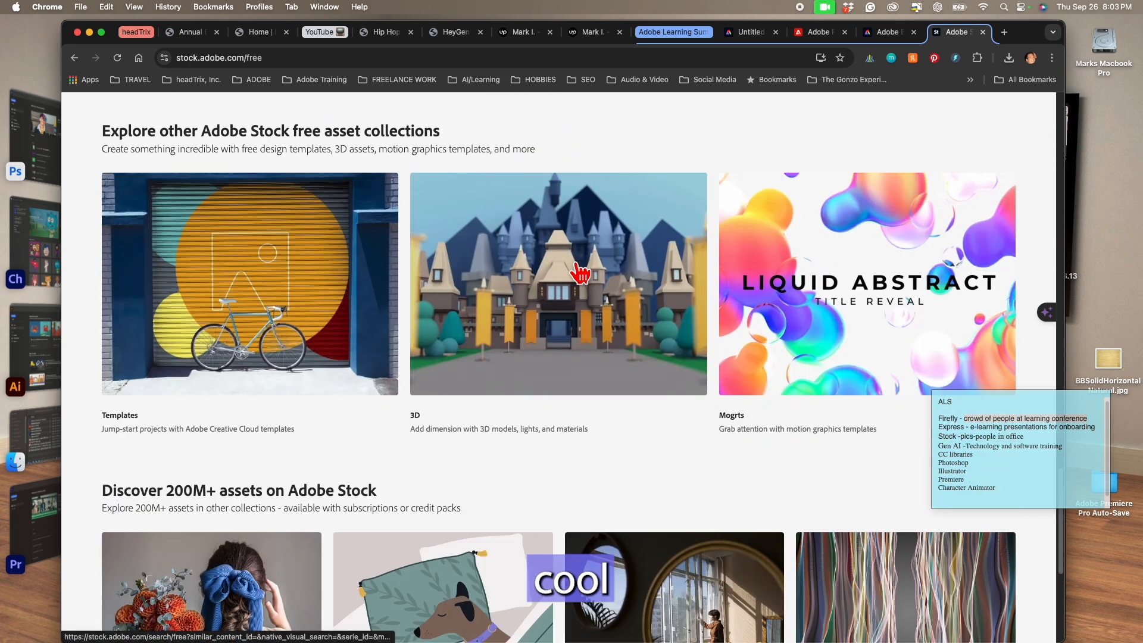
scroll(802, 375, down, 5)
scroll(804, 286, up, 3)
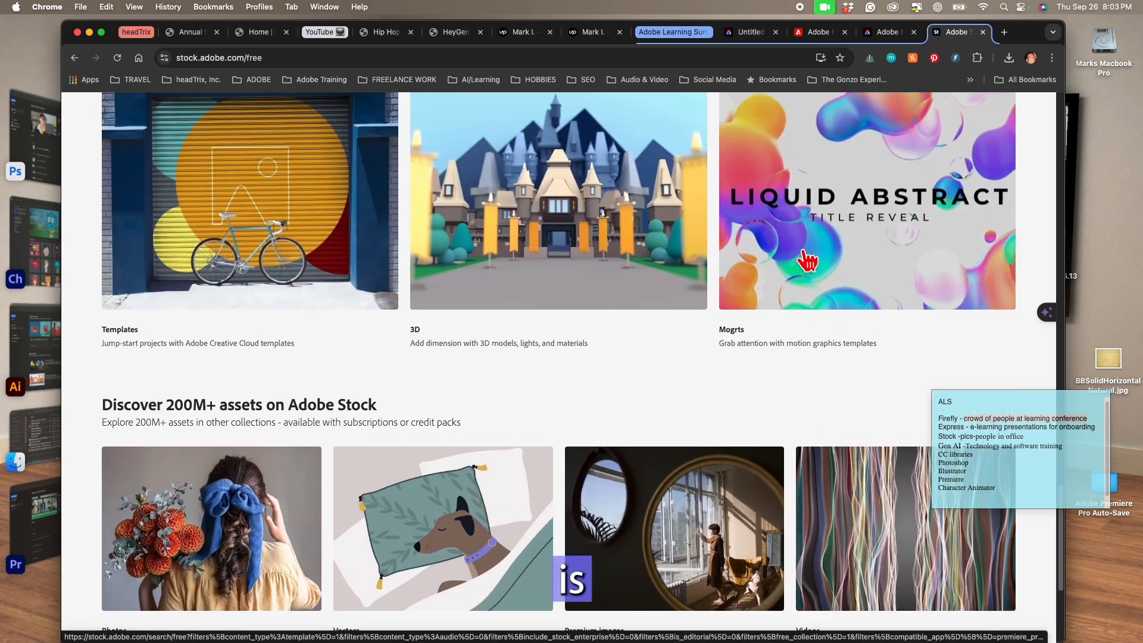
scroll(741, 357, down, 4)
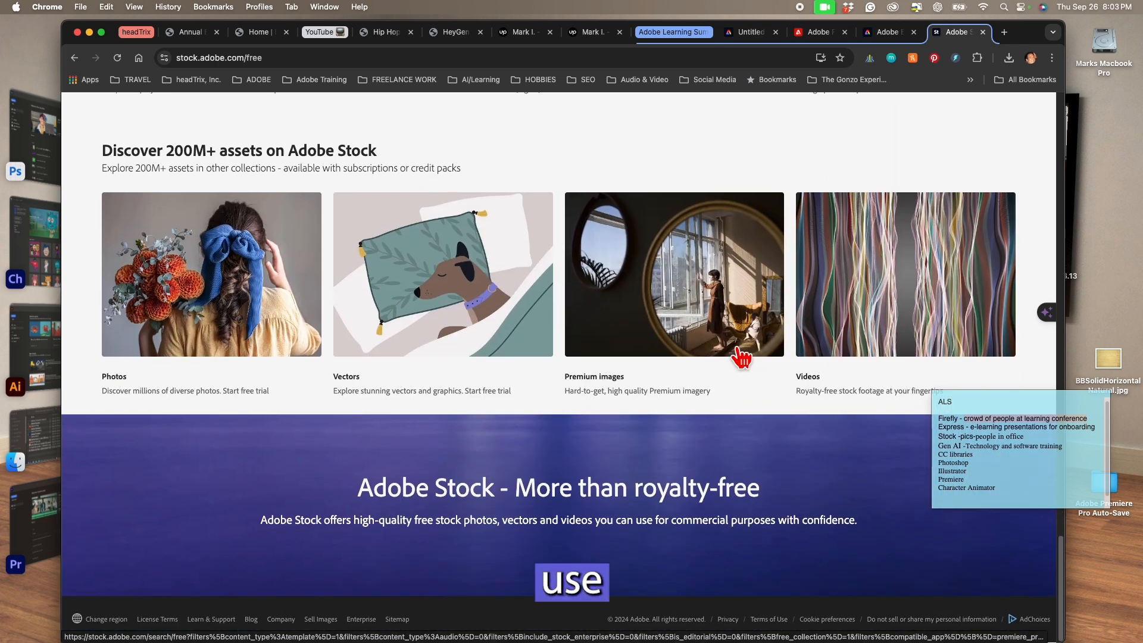
scroll(742, 358, up, 5)
scroll(740, 357, up, 18)
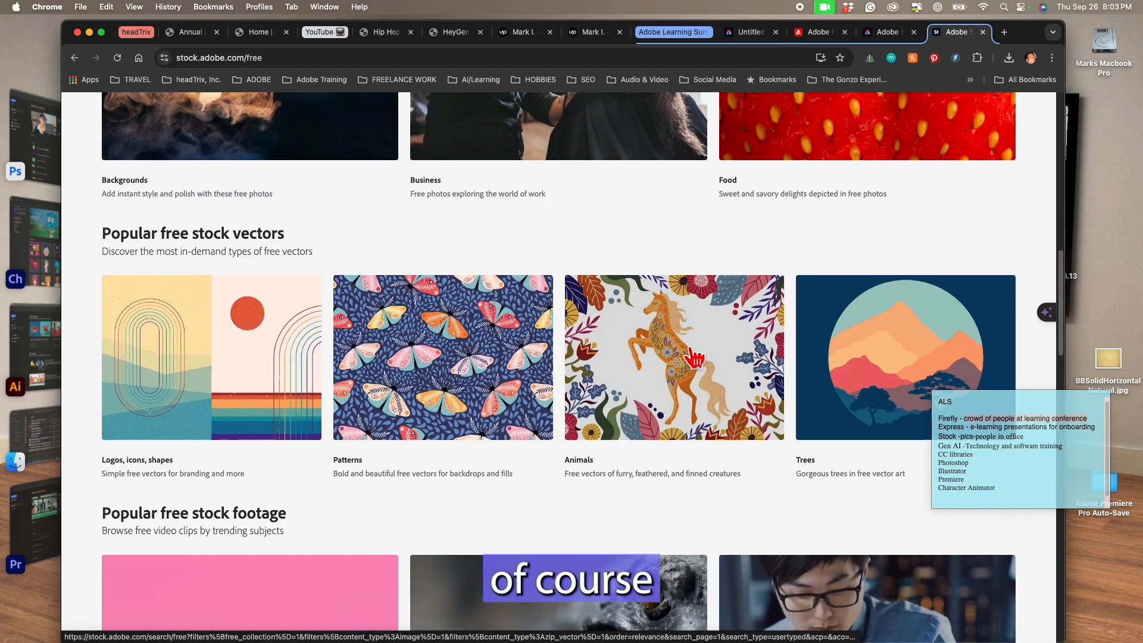
scroll(655, 357, up, 12)
Step: Search the free Adobe Stock collection for "people in office" and find images similar to the first photo
click(991, 447)
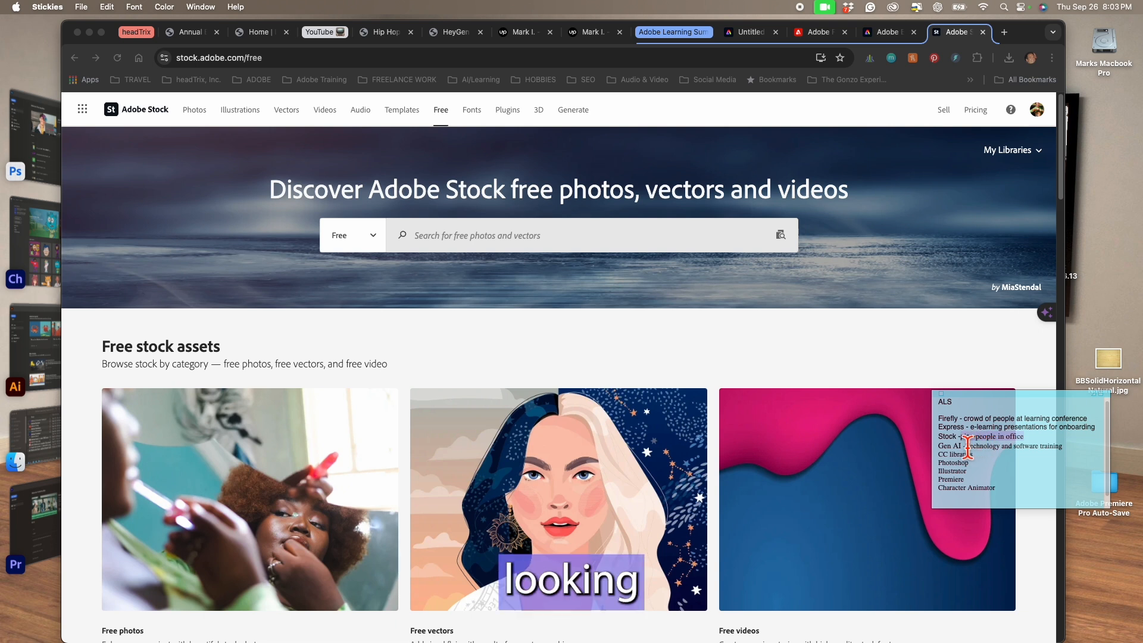
click(490, 249)
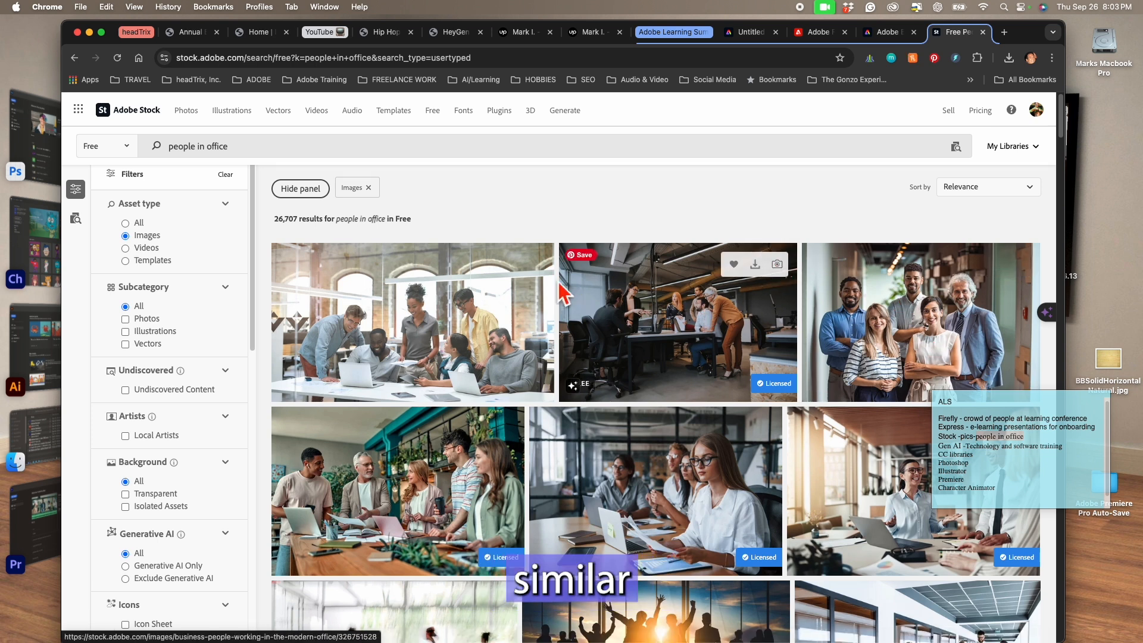
click(535, 266)
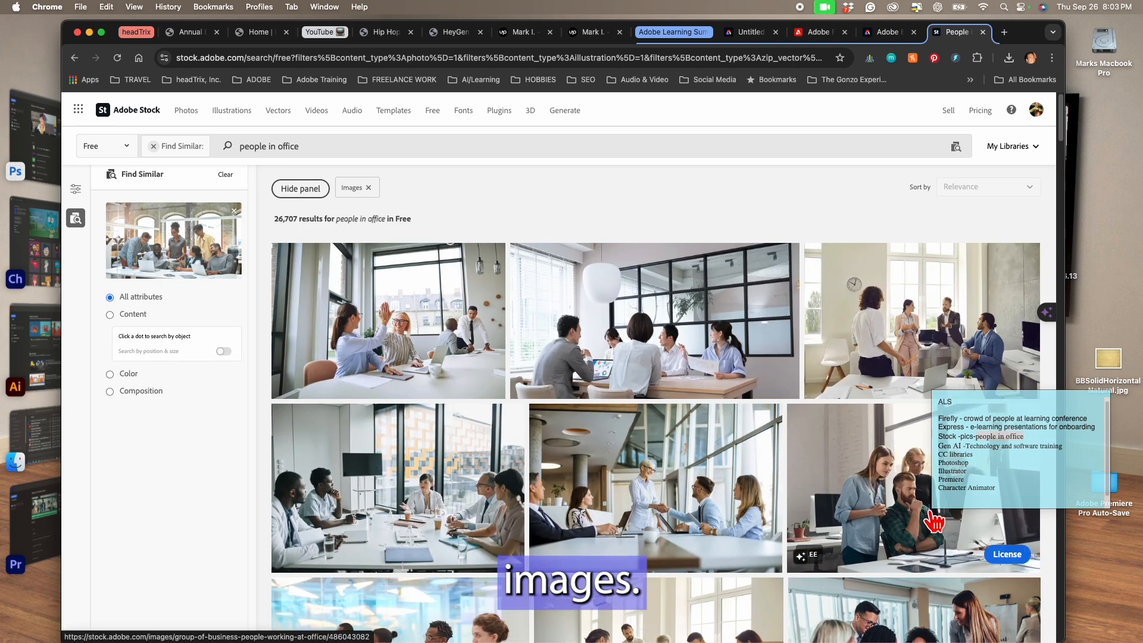
Step: Save the seated meeting, standing group and handshake office photos from the similar images to MyLibrary
scroll(655, 333, down, 5)
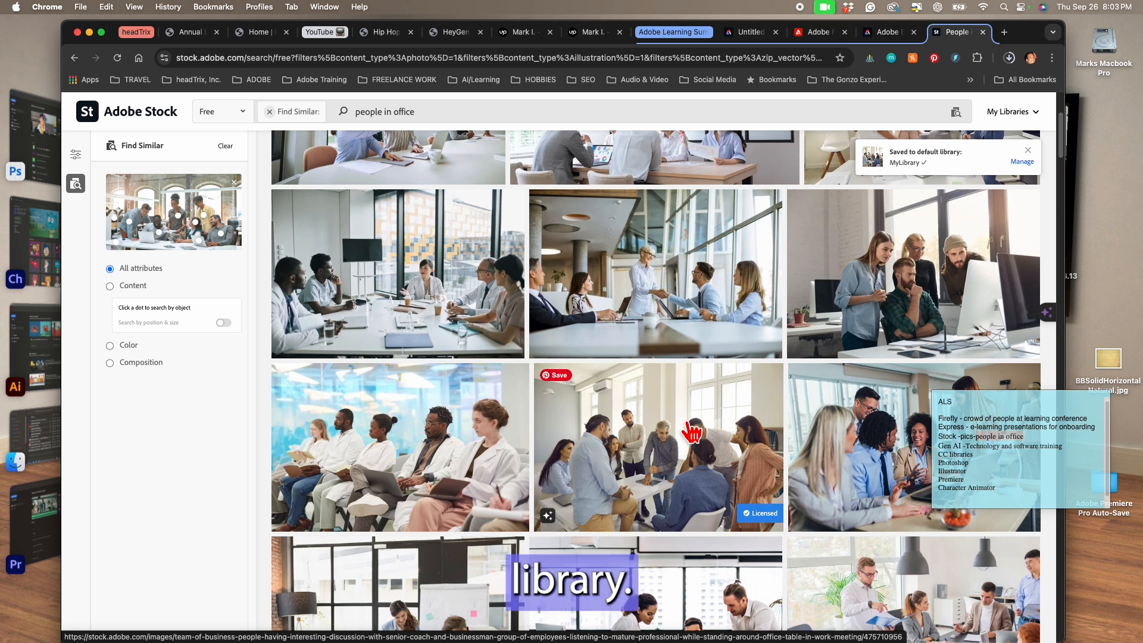
scroll(691, 432, up, 3)
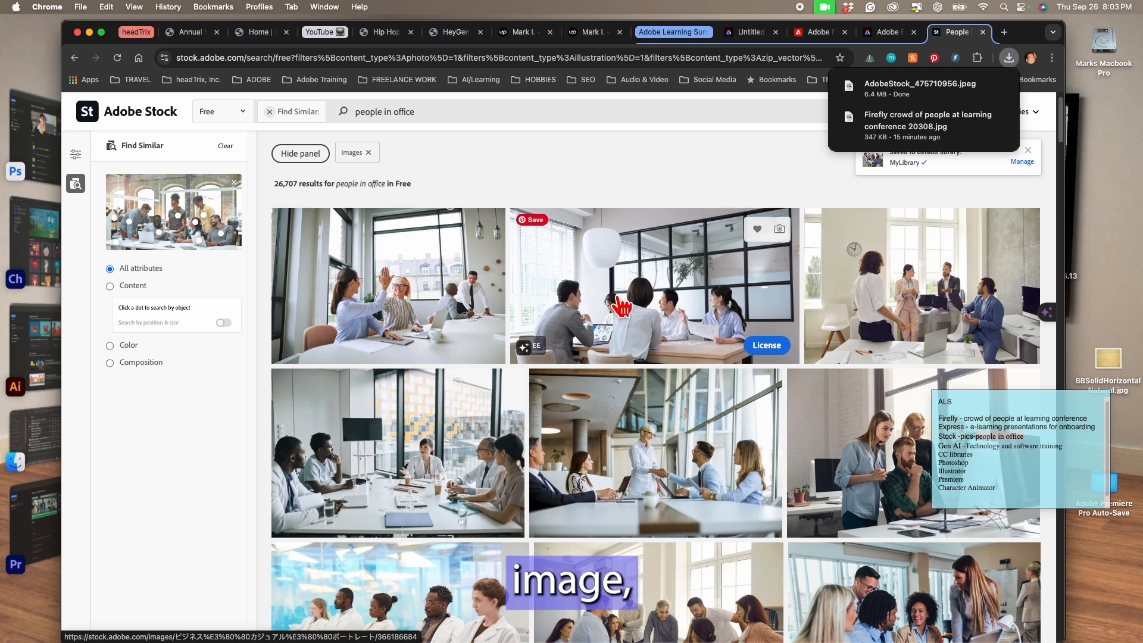
click(756, 231)
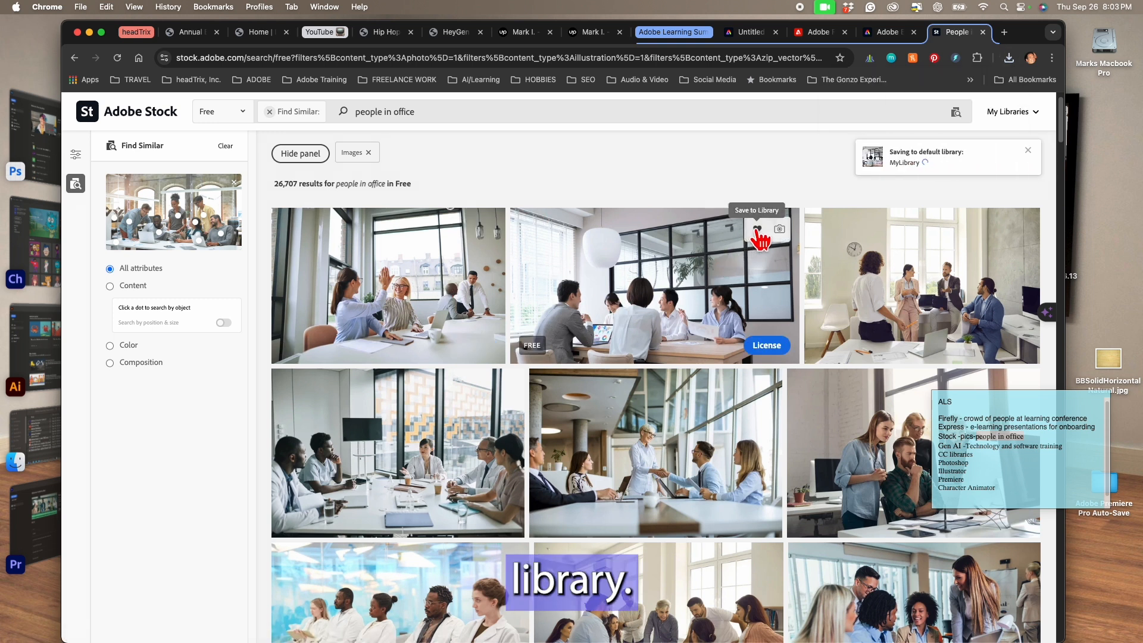
click(998, 229)
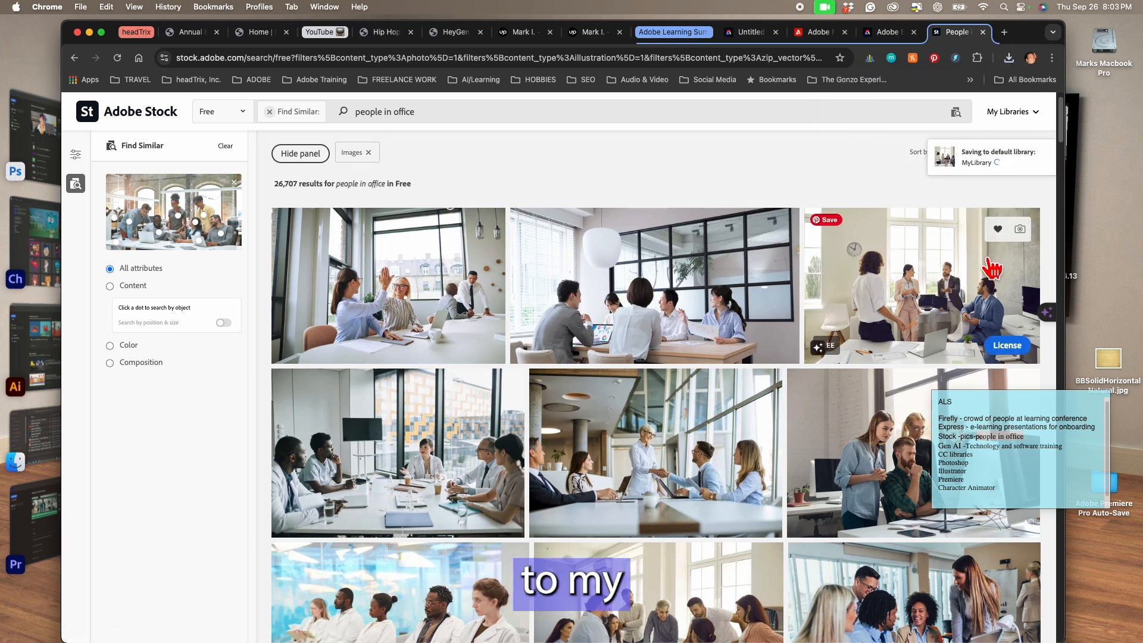
click(740, 390)
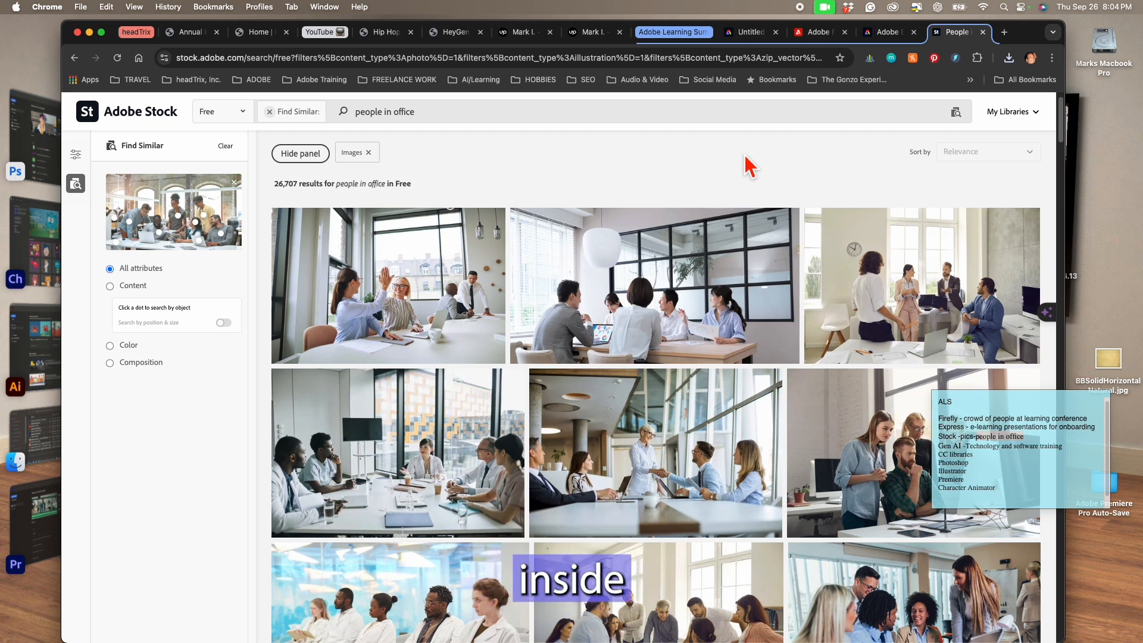
Step: Switch to Photoshop and bring up the Creative Cloud Libraries
key(super+Tab)
key(super+Tab)
key(super+Tab)
key(super+Tab)
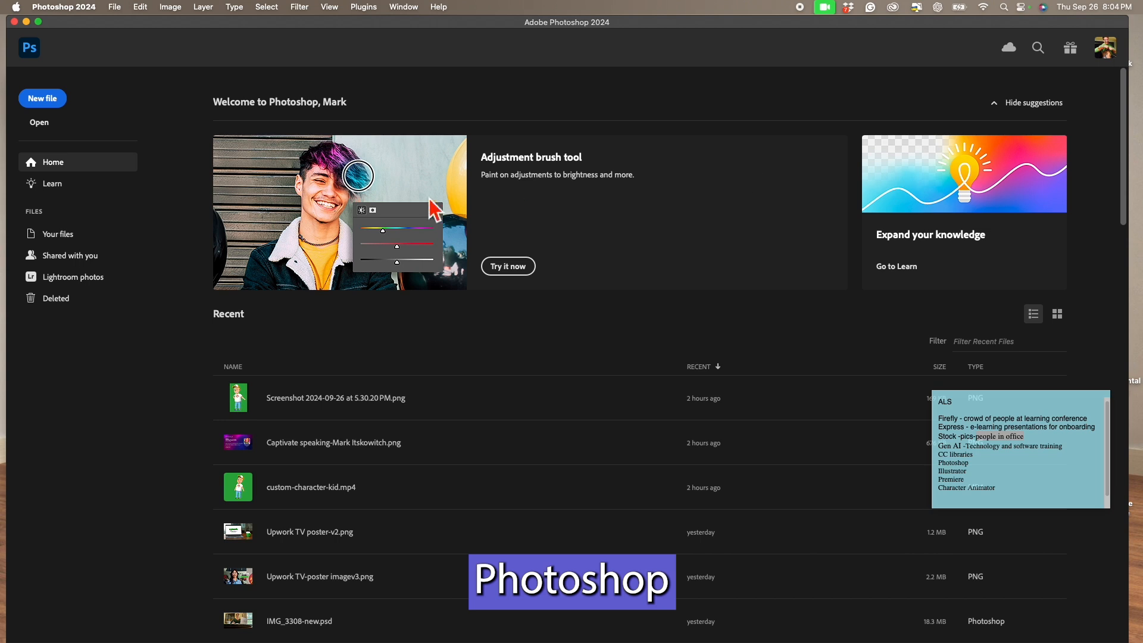
click(409, 11)
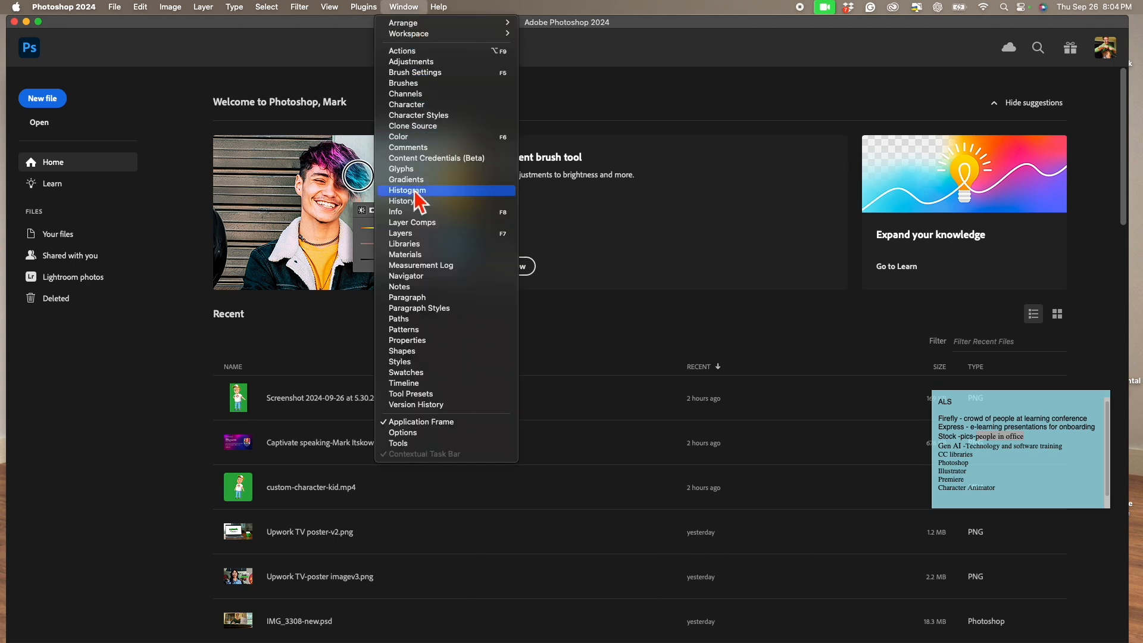
click(405, 244)
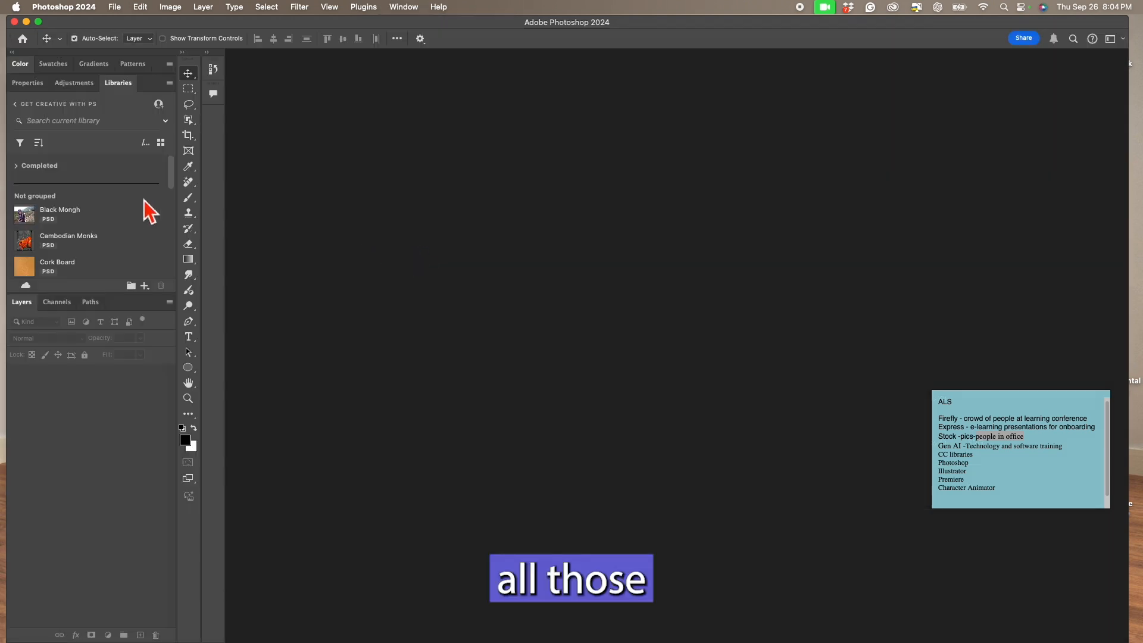
Step: Open MyLibrary and open its office photos, including the blonde girl reading and the brainstorming meeting, as documents
click(19, 105)
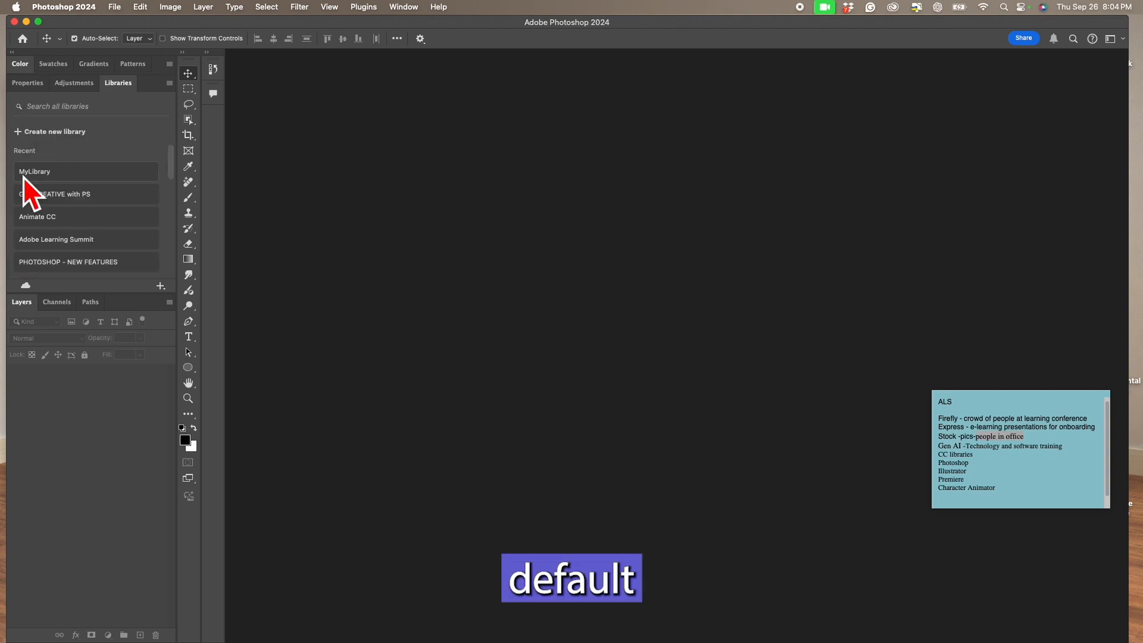
click(87, 179)
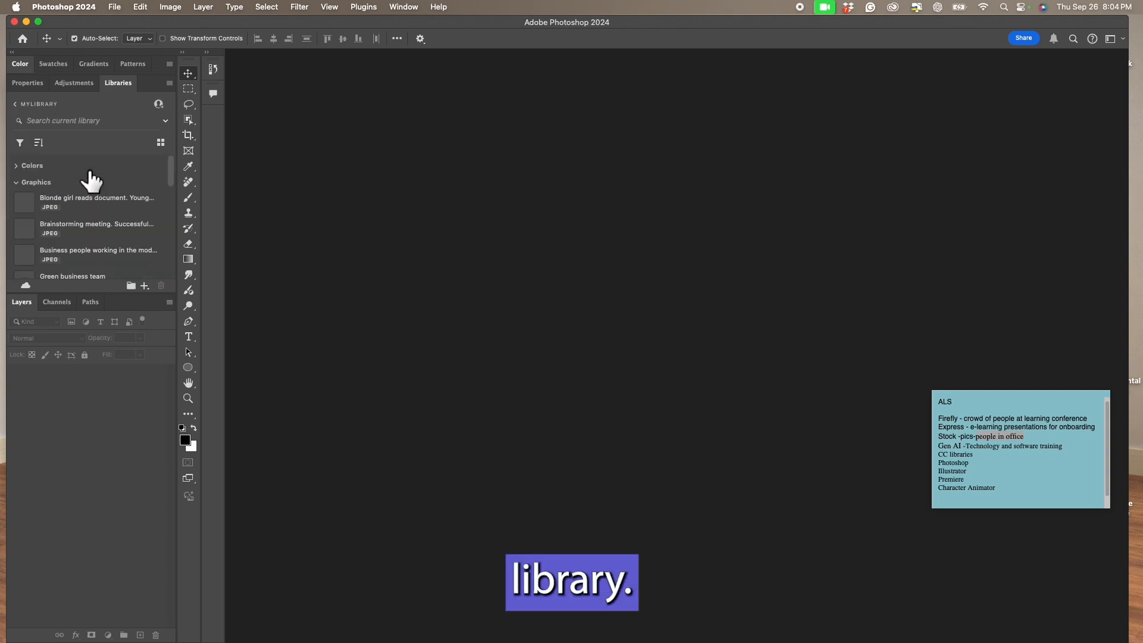
double_click(23, 205)
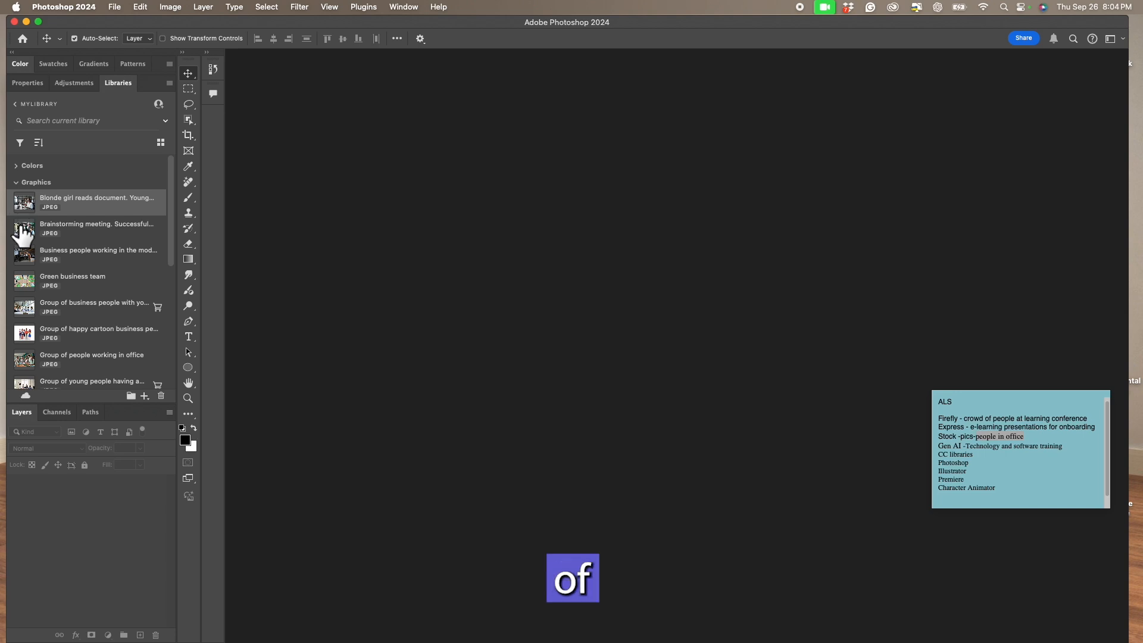
double_click(23, 235)
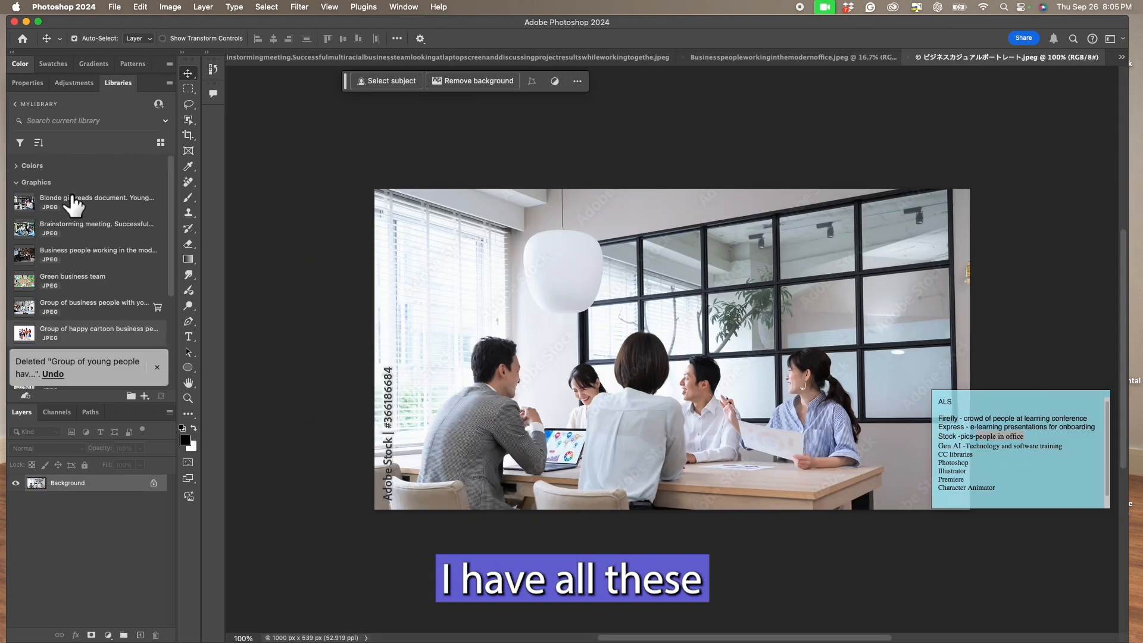
double_click(31, 203)
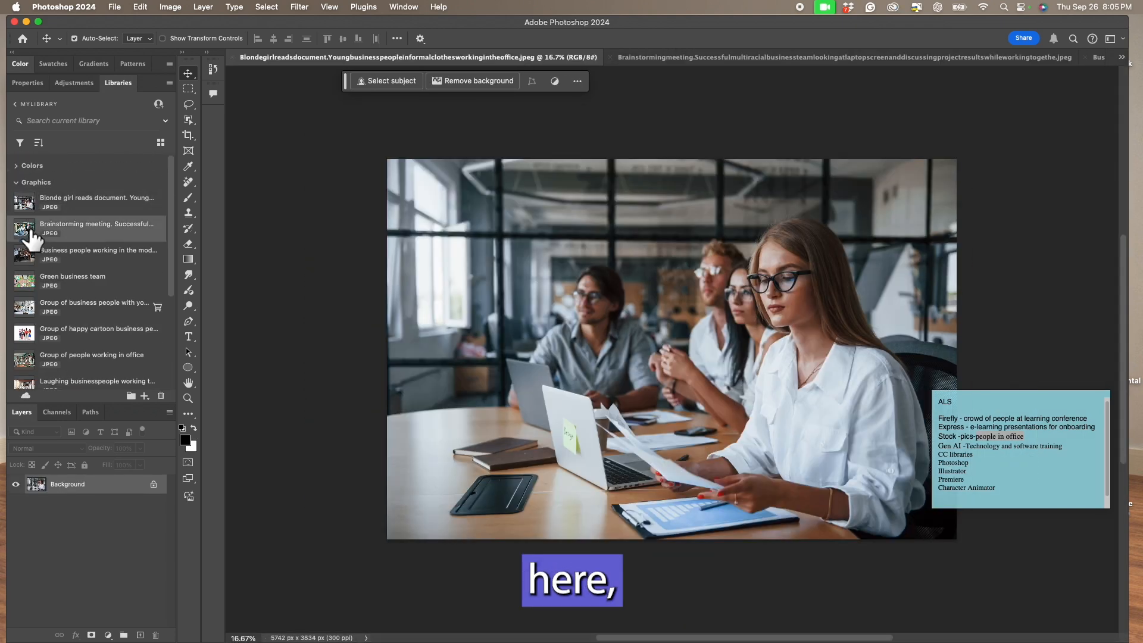
double_click(25, 229)
Step: Switch to Premiere Pro and bring up the Creative Cloud Libraries
key(super+Tab)
key(super+Tab)
key(super+Tab)
key(super+Tab)
key(super+Tab)
key(super+Tab)
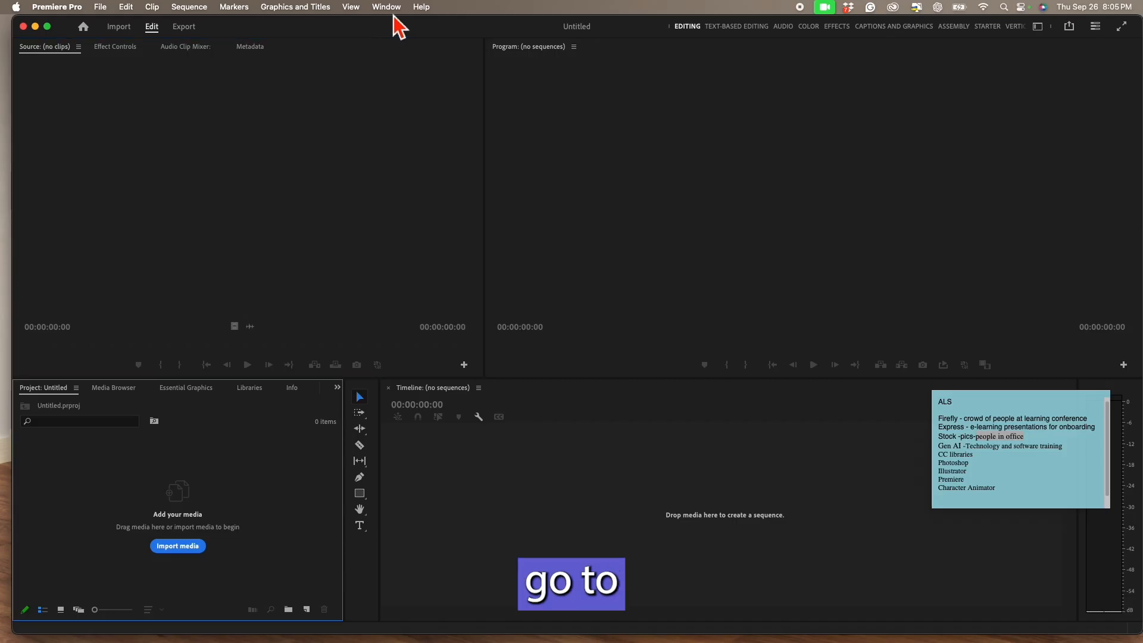
click(388, 7)
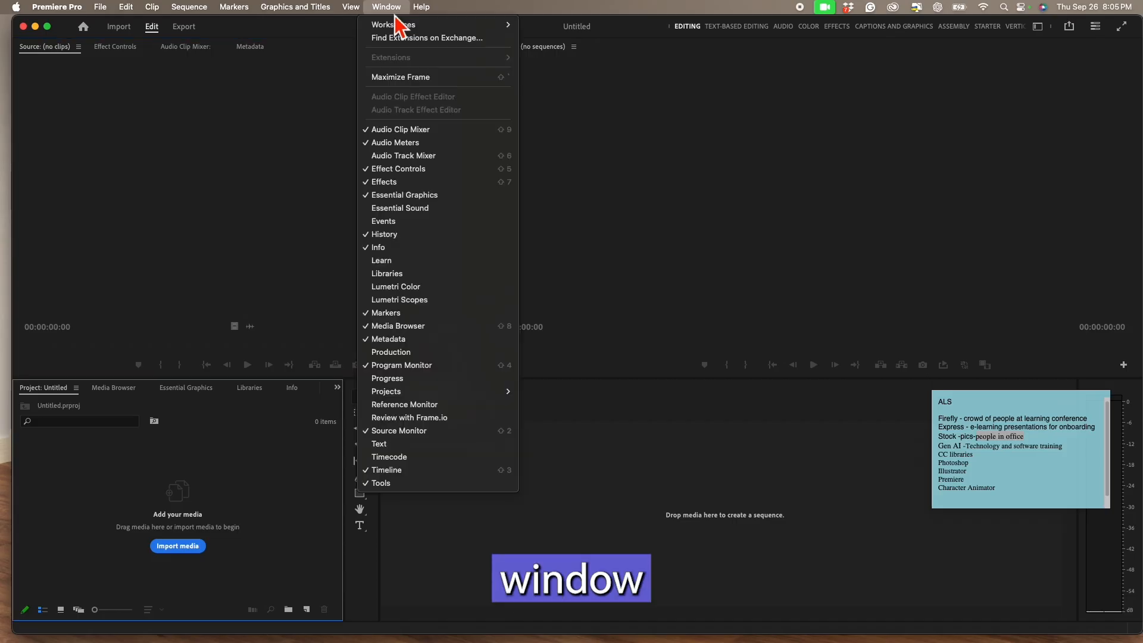
click(414, 274)
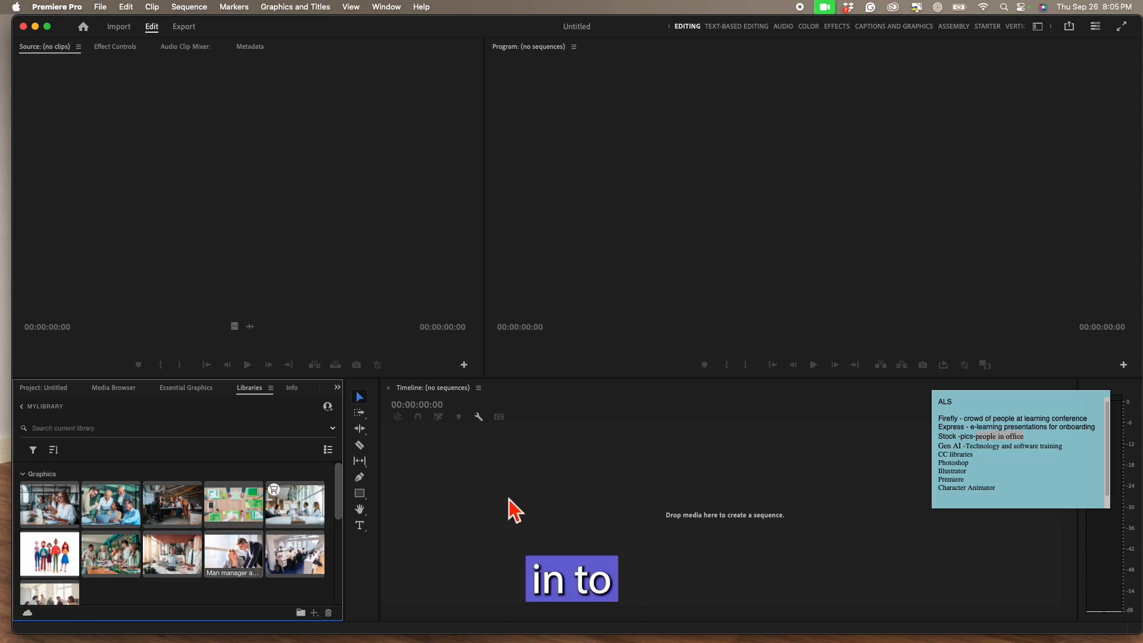
Step: Add the office space photo and the business people working photo from MyLibrary to the project
drag(304, 560, 523, 512)
right_click(194, 503)
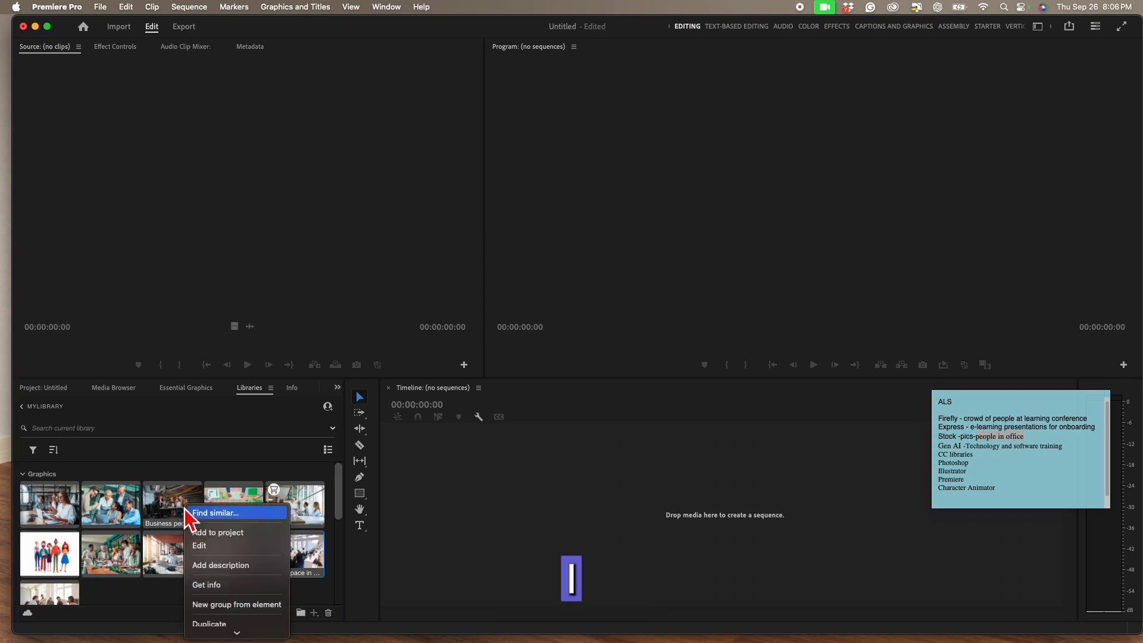
click(236, 533)
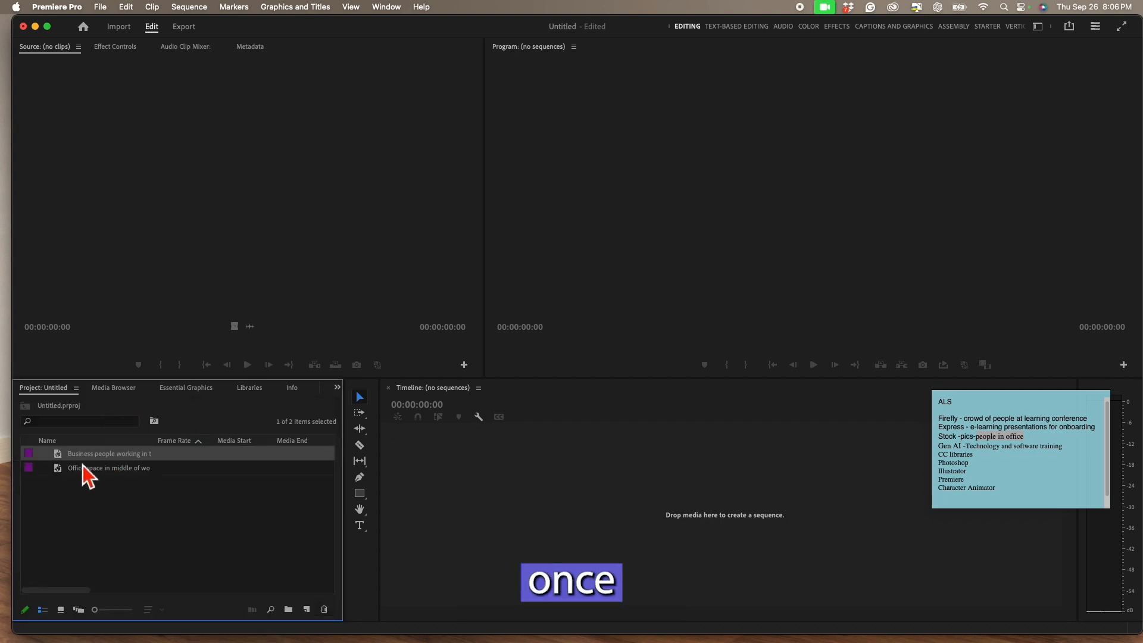
Step: Create a sequence from the two imported office photos and scrub its opening frames
shift+click(57, 468)
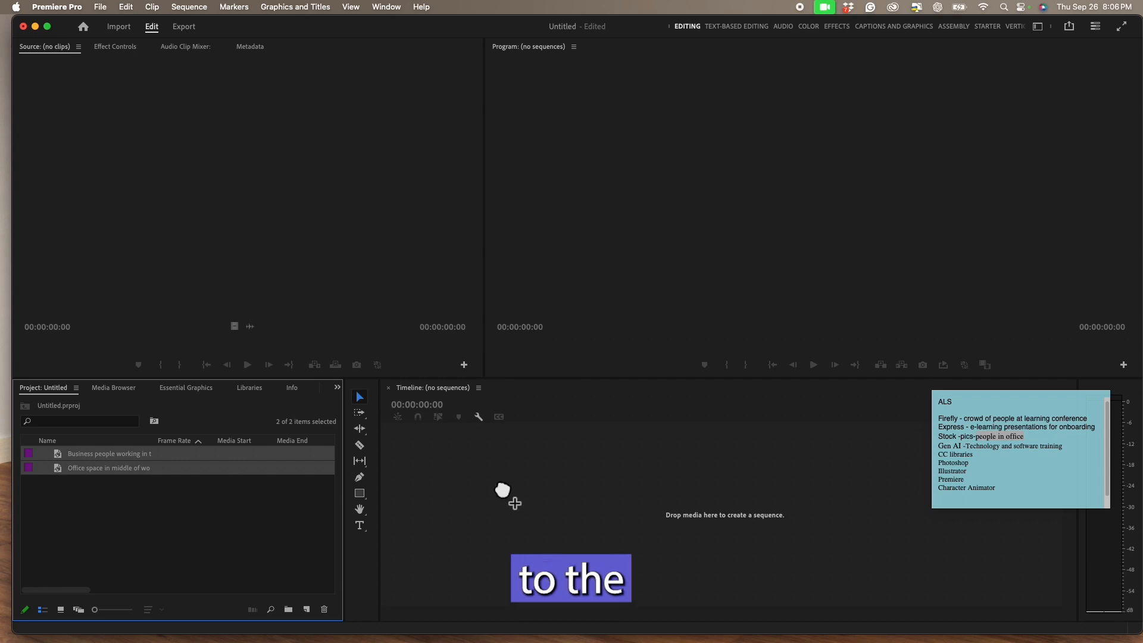
drag(503, 490, 528, 500)
mouse_move(536, 417)
mouse_down()
mouse_move(592, 417)
mouse_move(536, 423)
mouse_up()
Step: Switch to Illustrator and bring up the Creative Cloud Libraries
key(super+Tab)
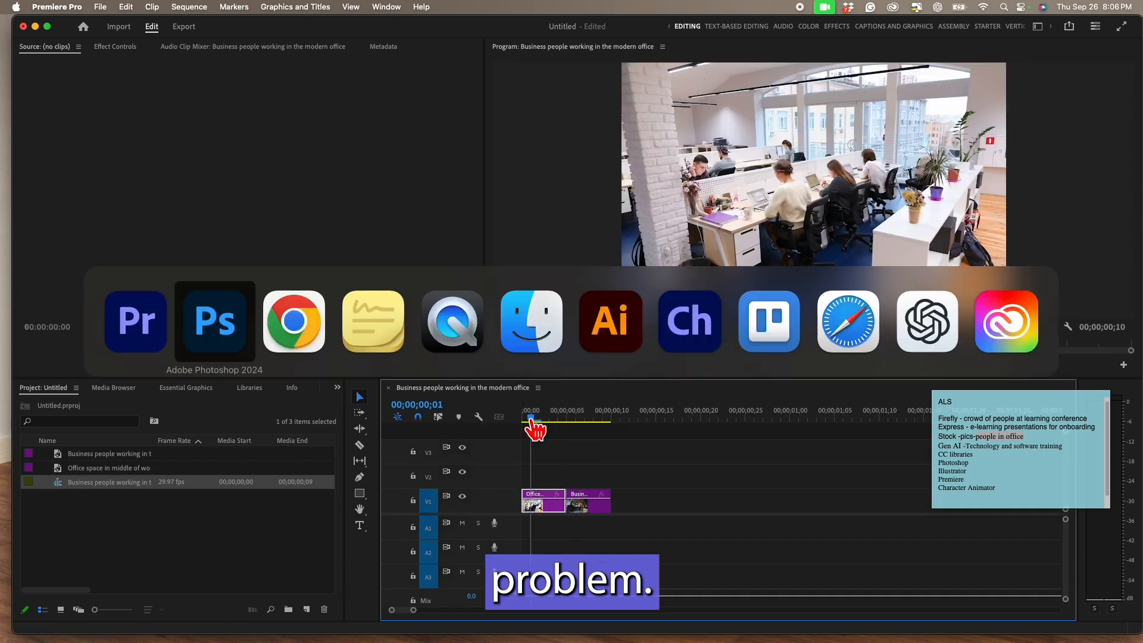
key(super+Tab)
key(super+Tab)
key(super+Tab)
key(super+Tab)
key(super+Tab)
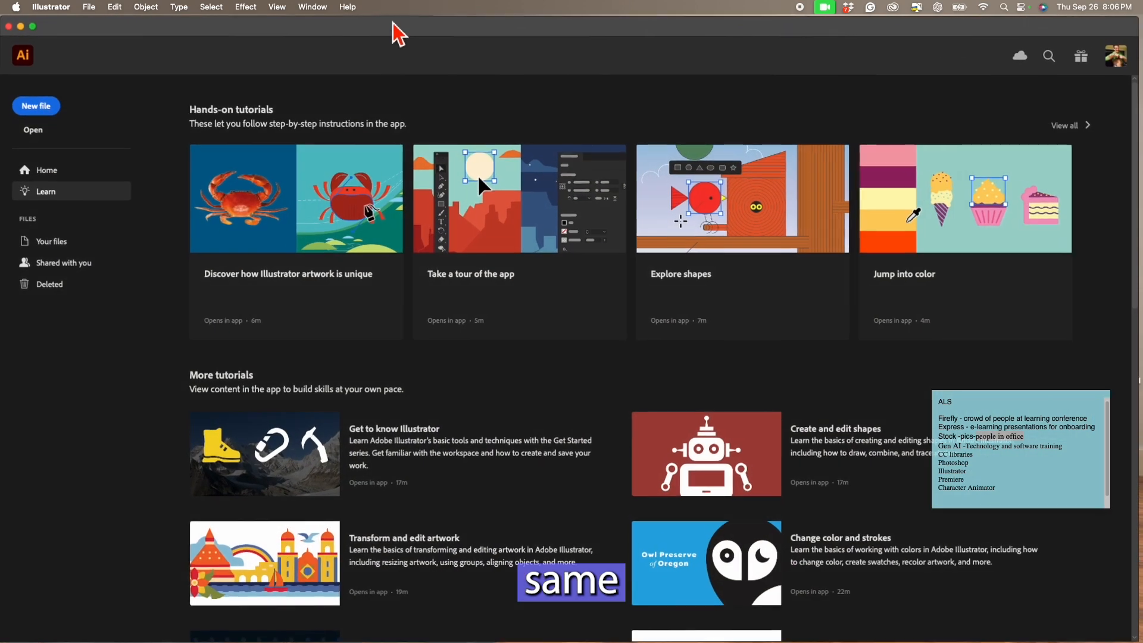
click(314, 7)
scroll(333, 417, down, 4)
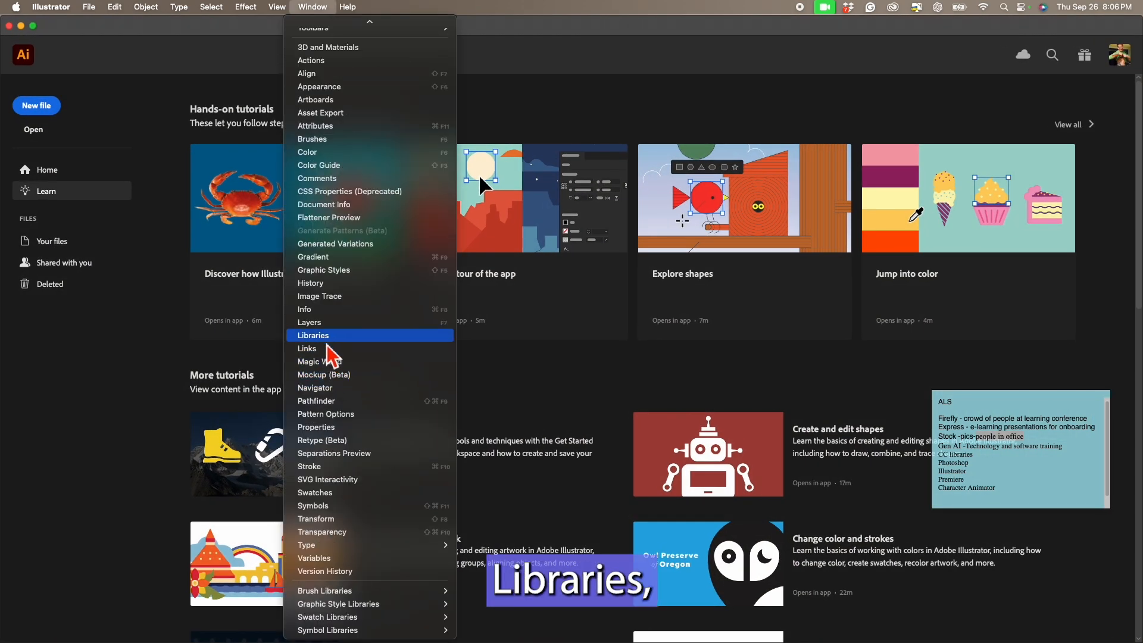
click(327, 337)
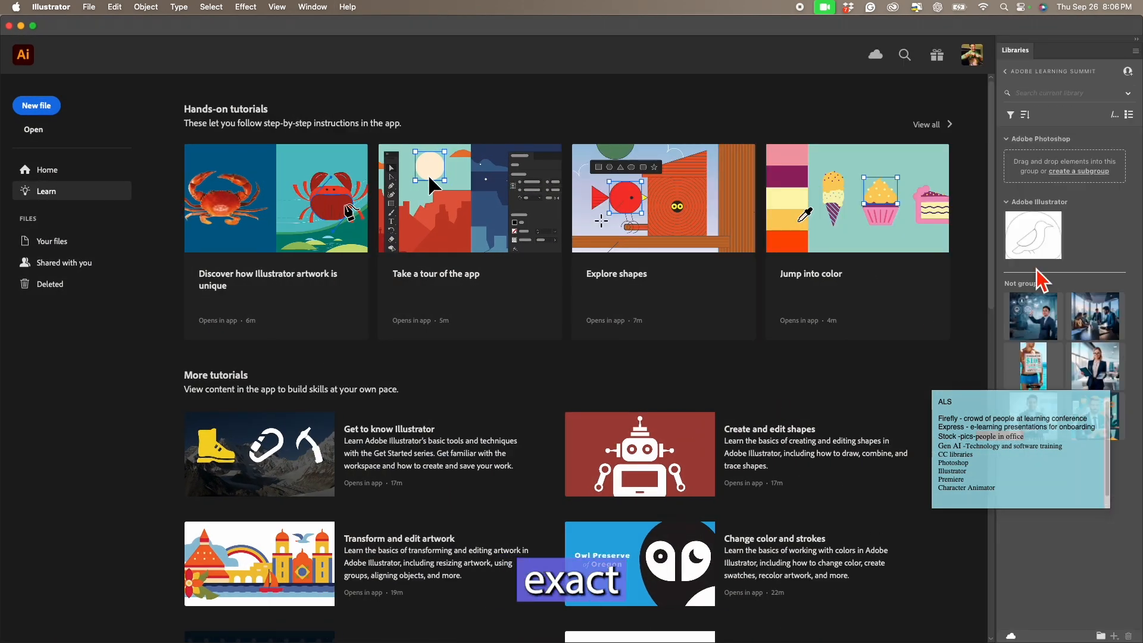
Step: Open MyLibrary and look through its colors, graphics and videos
click(1009, 71)
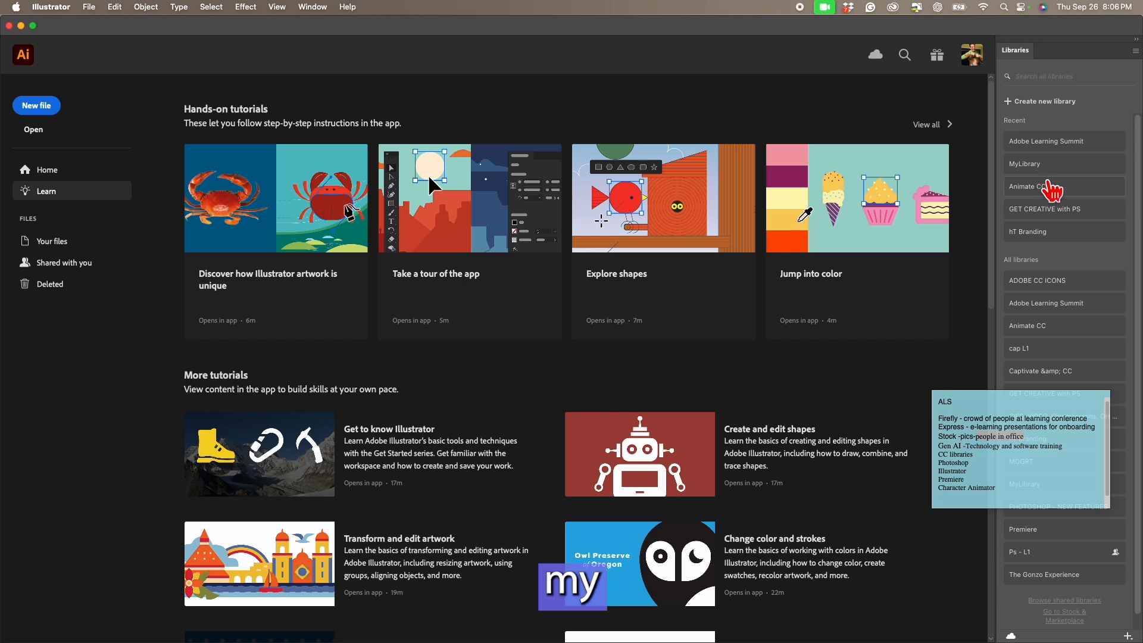
click(1048, 165)
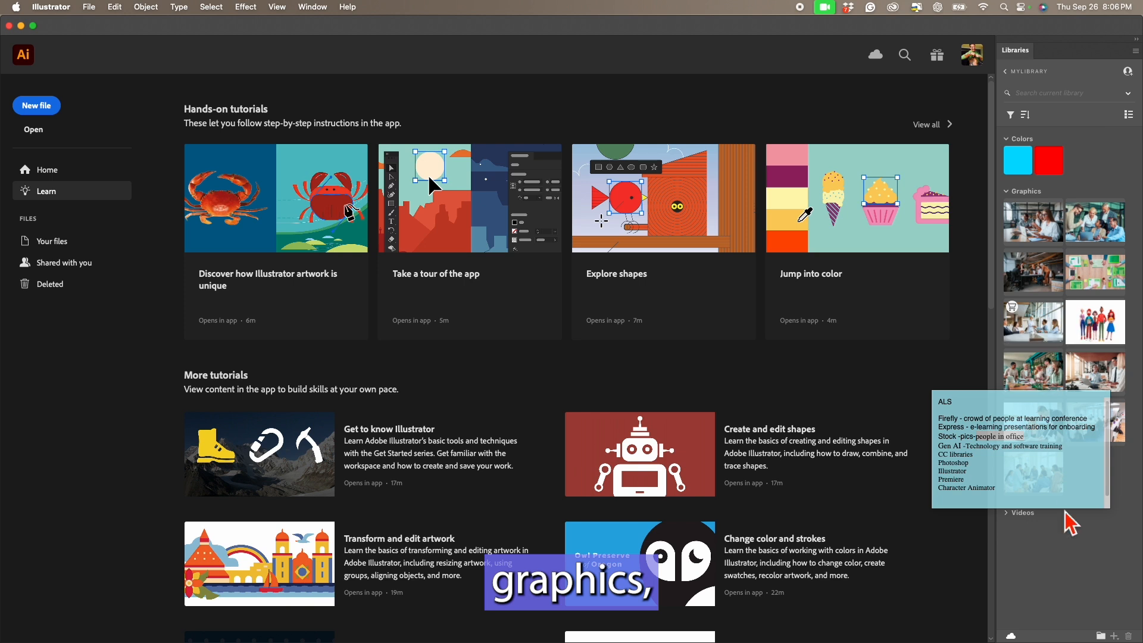
click(1012, 514)
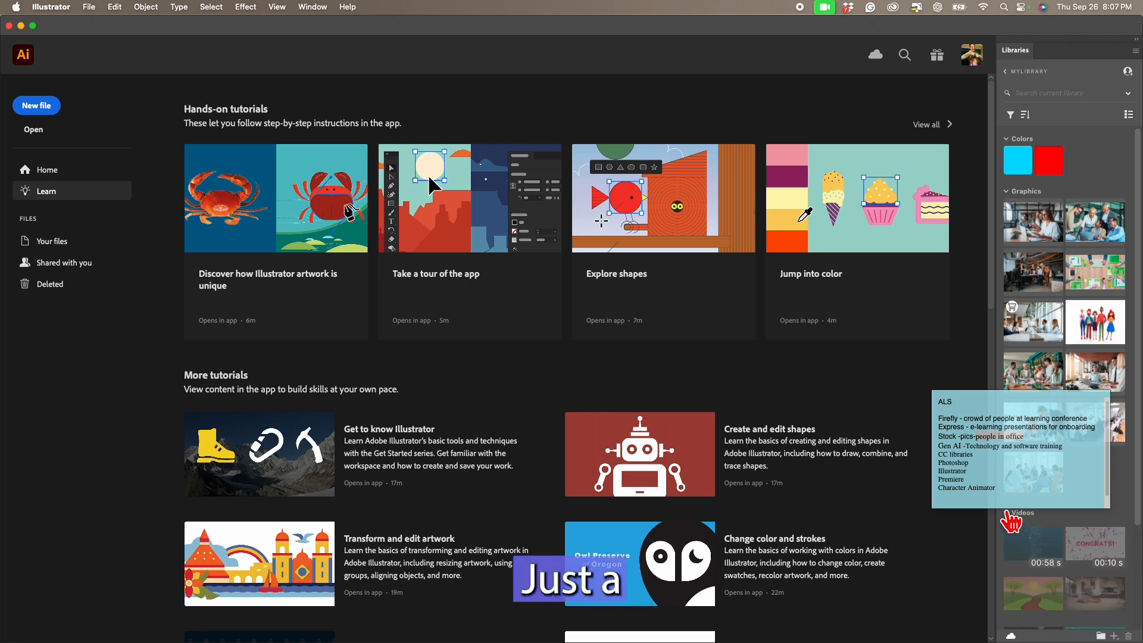
click(1011, 514)
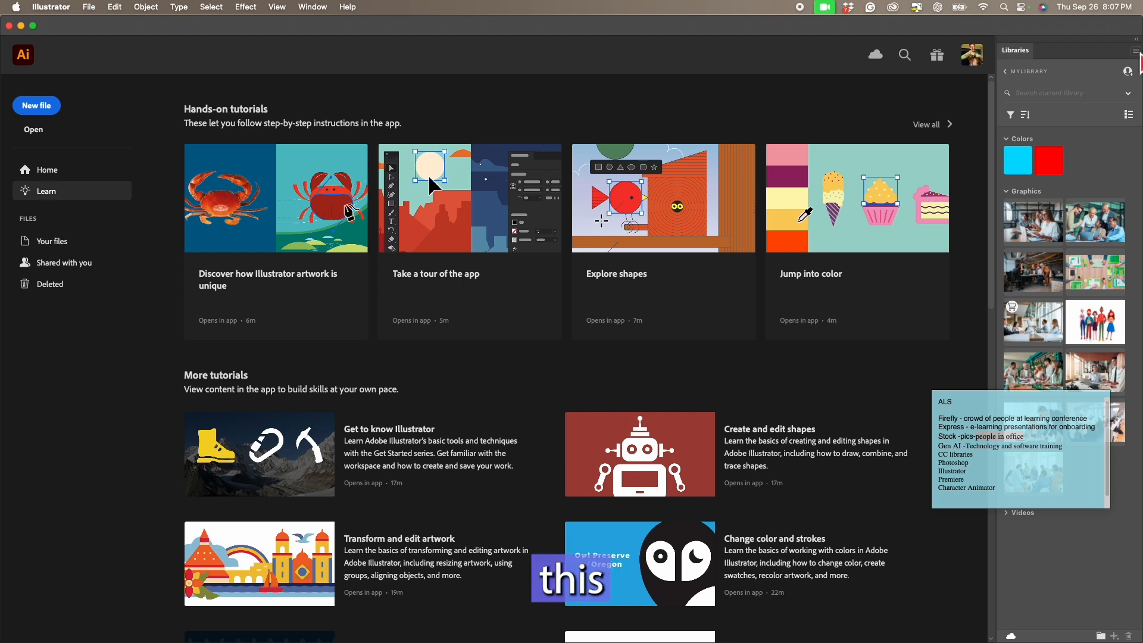
click(1136, 52)
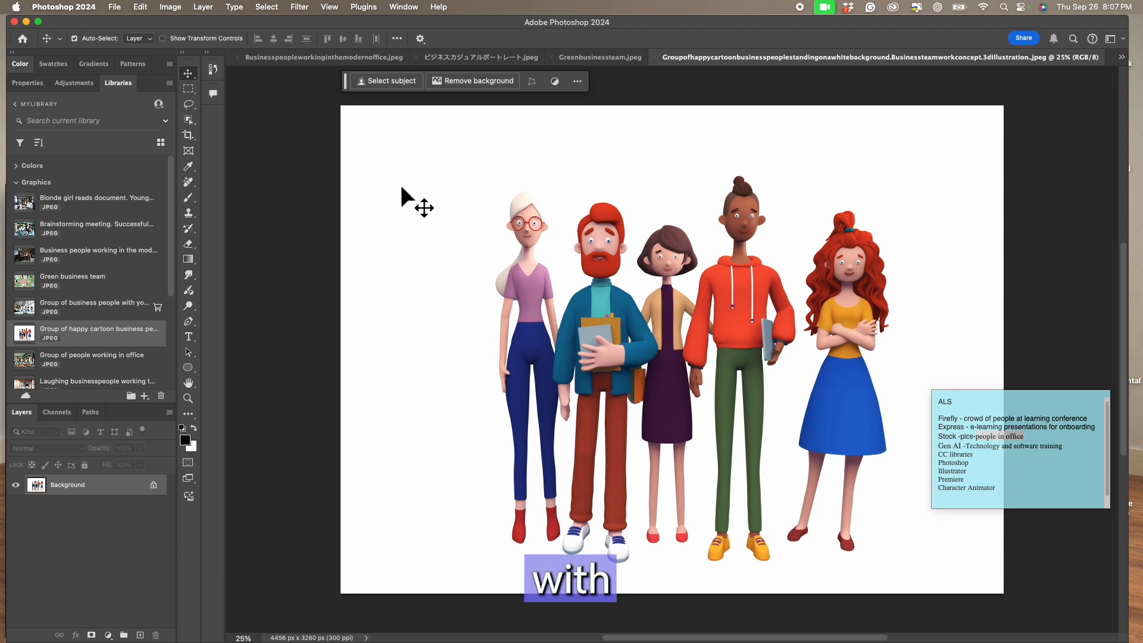
Step: Load all open image files into a single layered document with the Load Files into Stack script
click(115, 7)
mouse_move(178, 286)
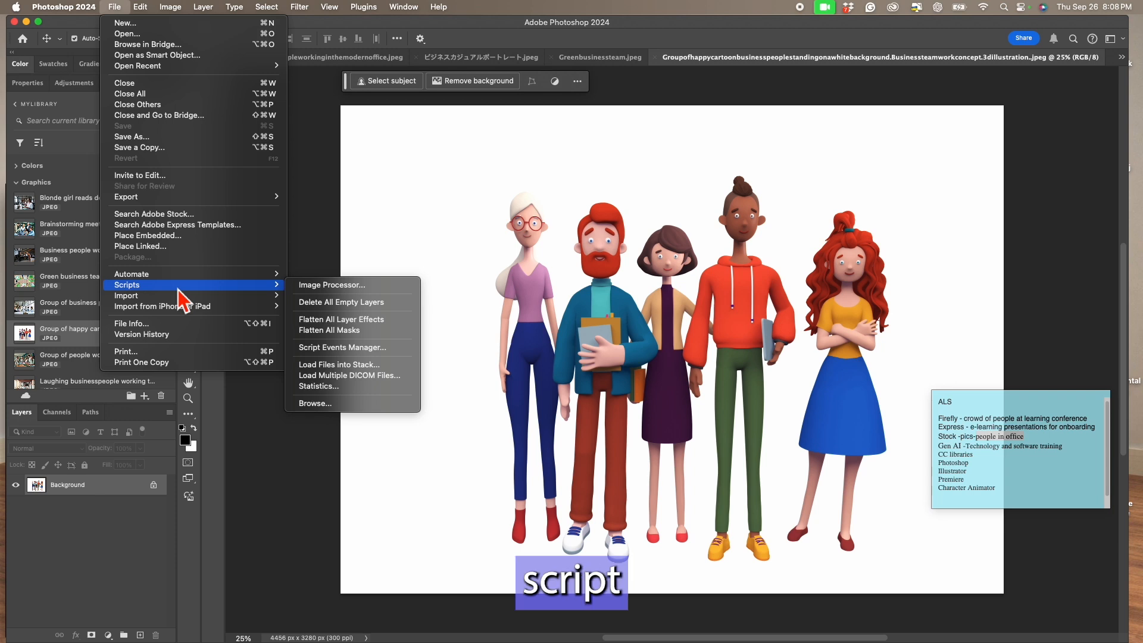
click(389, 366)
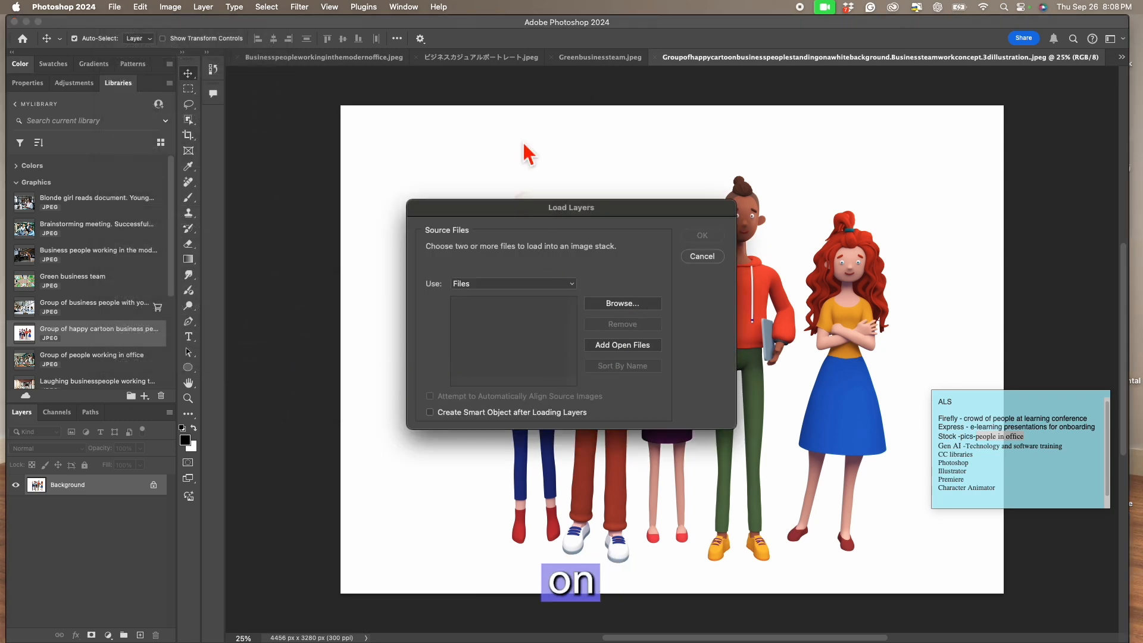
click(636, 348)
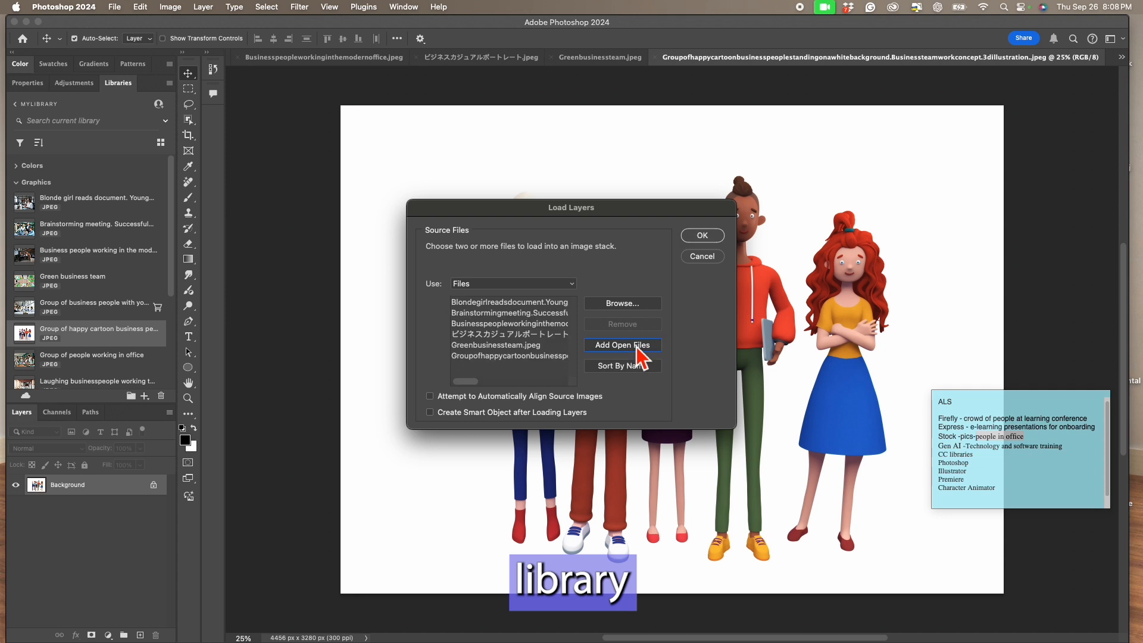
click(702, 237)
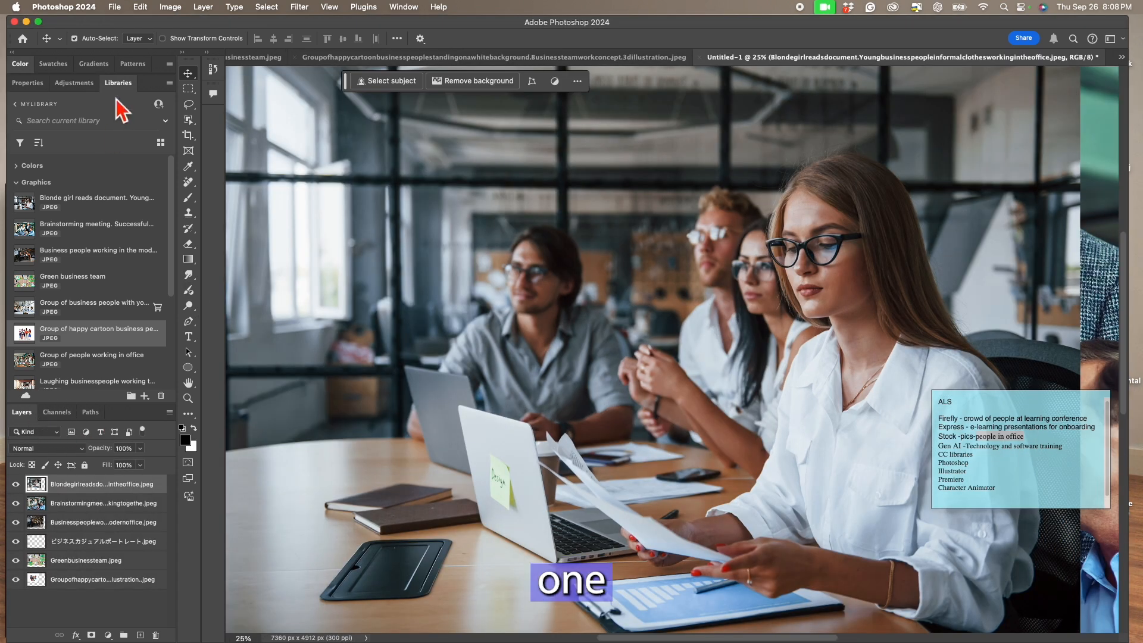
Step: Enlarge the layer list and toggle the visibility of the stacked photo layers to review each image
click(118, 83)
click(16, 174)
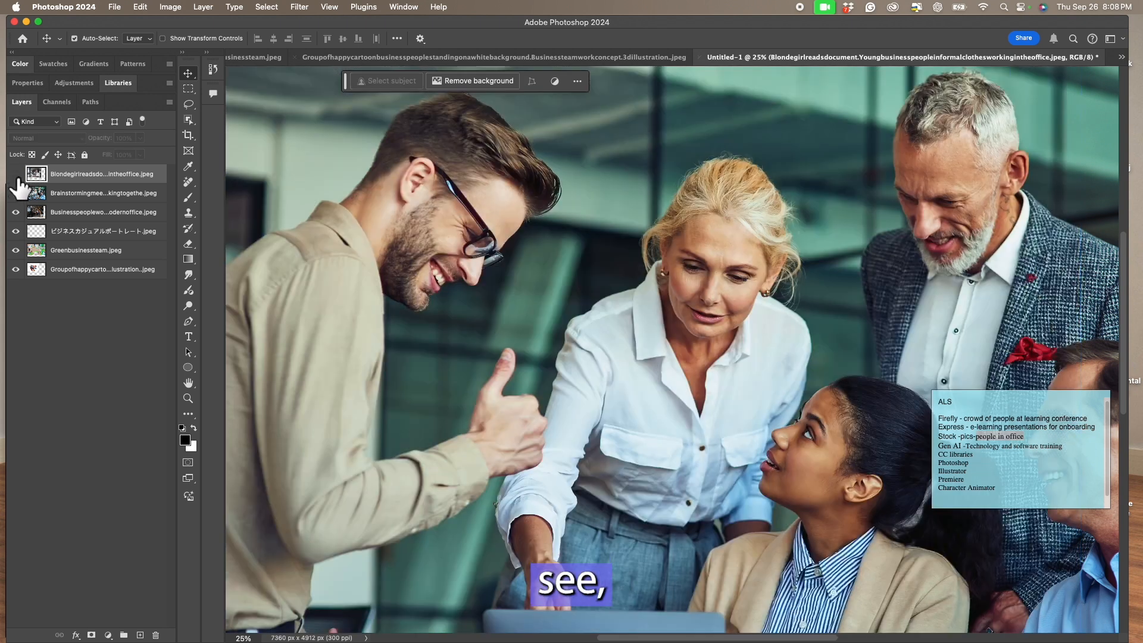
click(16, 192)
click(16, 212)
click(16, 231)
click(16, 250)
click(16, 231)
click(16, 212)
click(16, 193)
click(16, 174)
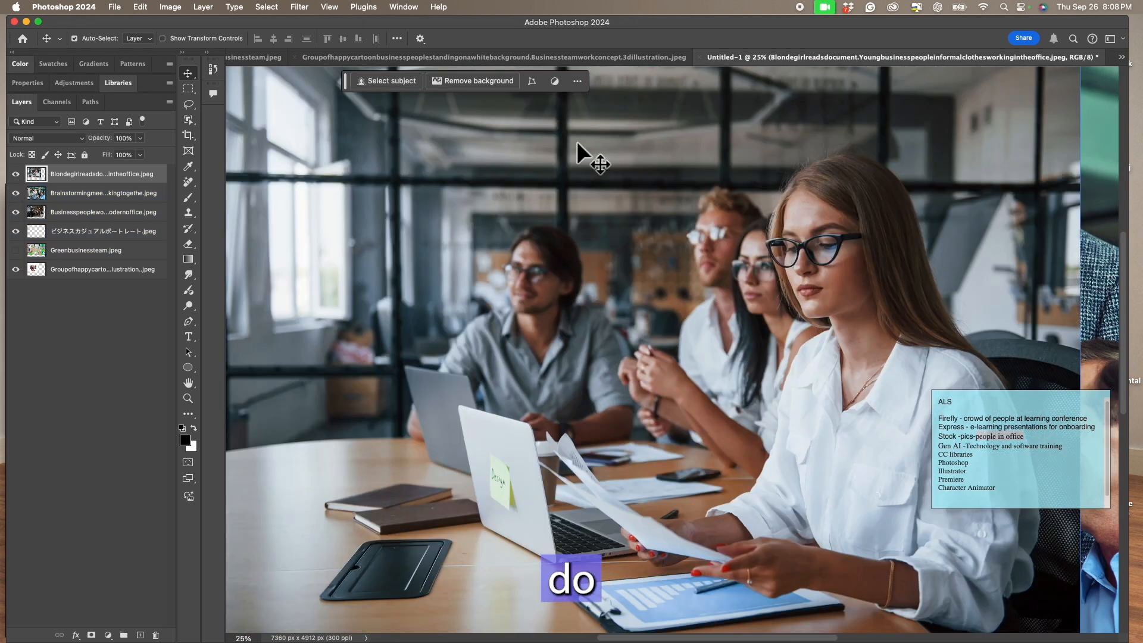
Step: Close the stacked document without saving, along with the remaining open photos
click(701, 57)
click(584, 261)
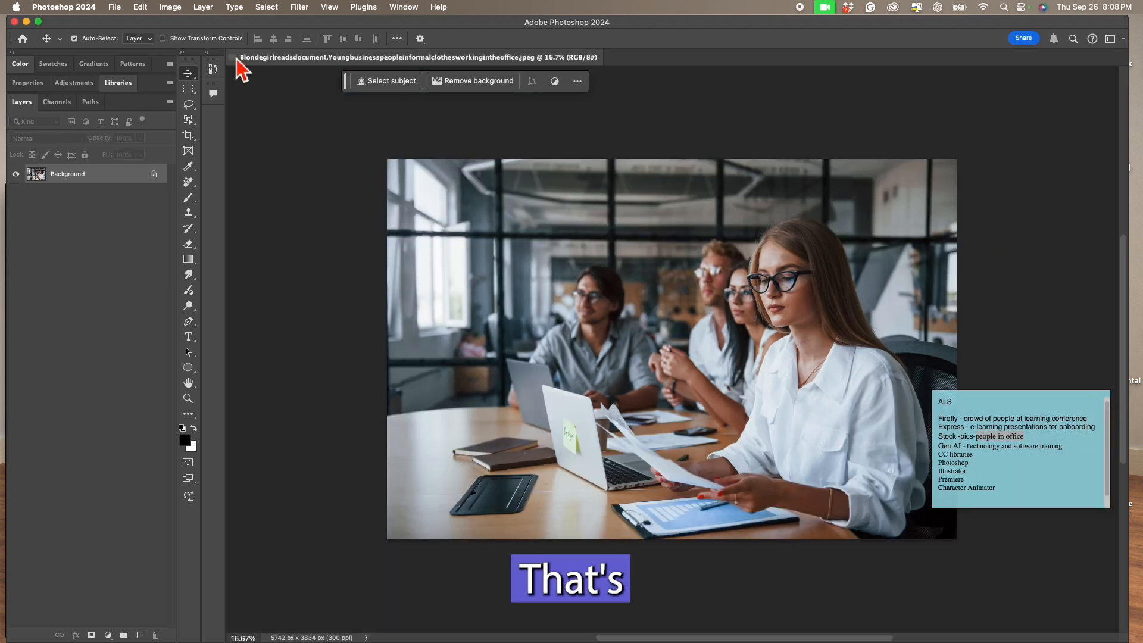
click(234, 57)
Step: Load the AdobeStock and Firefly images from AdobeStock_475710956 through realistic 96309 in Downloads into one layered document with Load Files into Stack
click(116, 7)
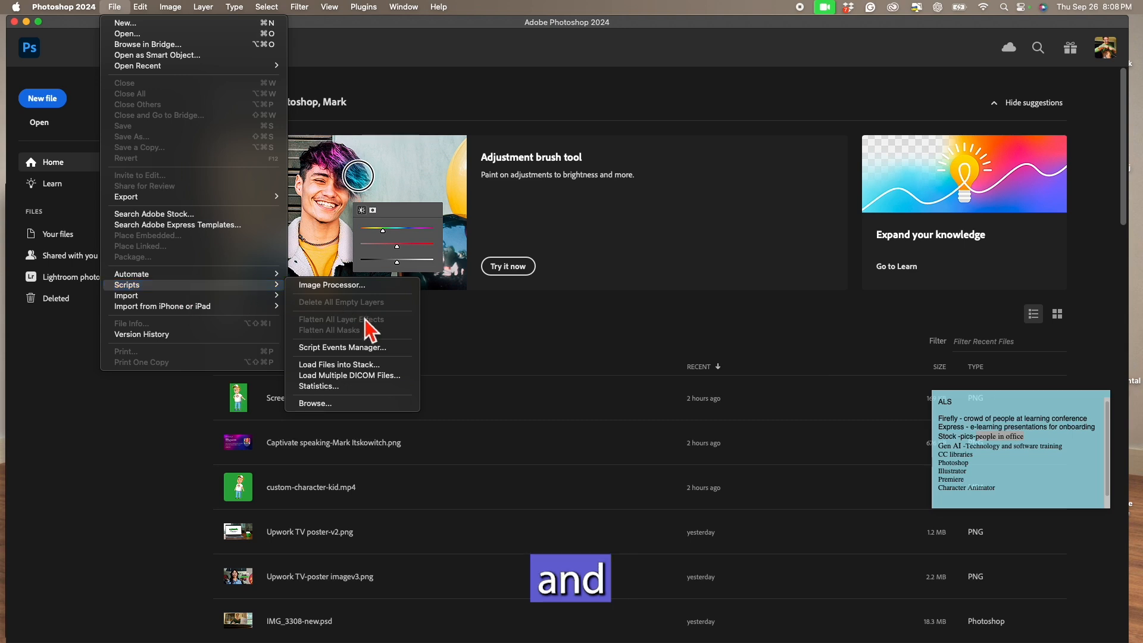
click(374, 366)
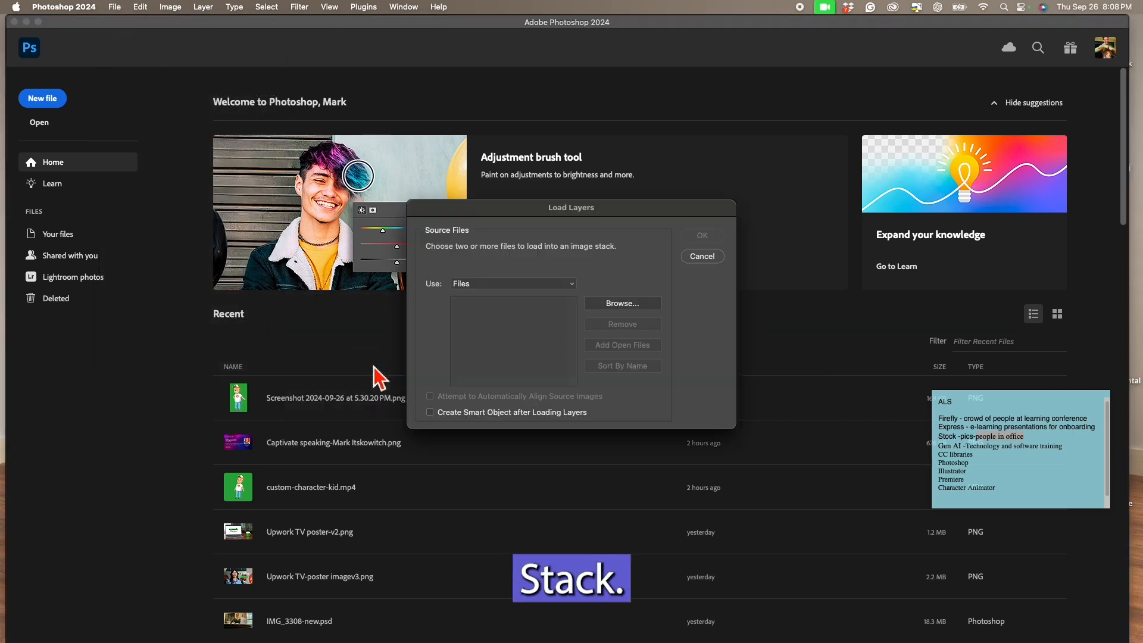
click(527, 287)
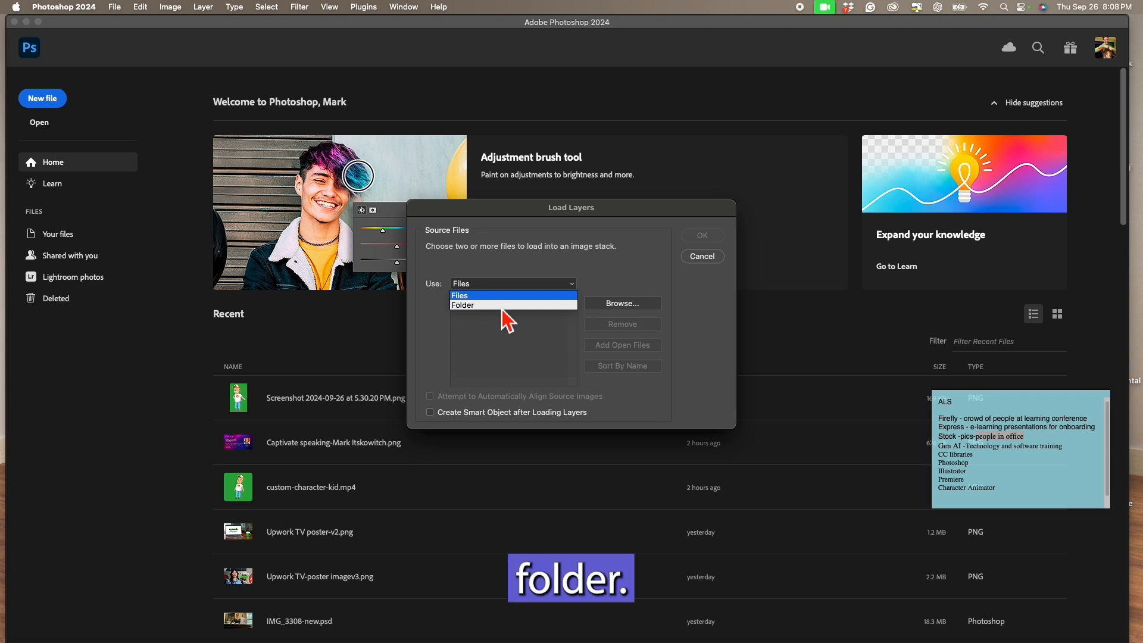
click(533, 251)
click(622, 305)
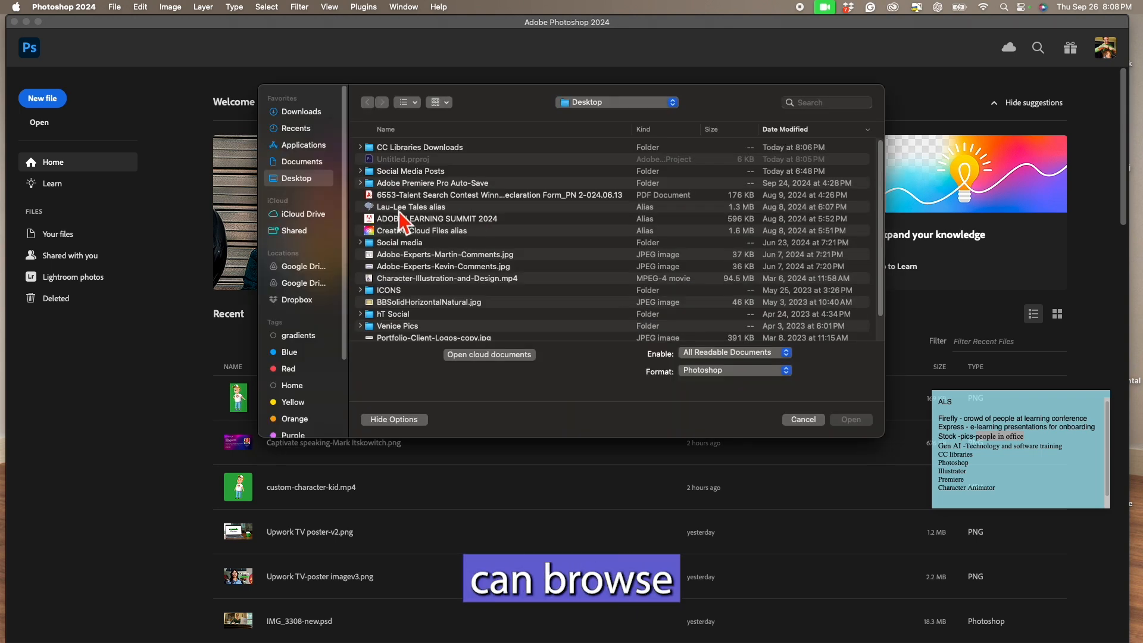
click(303, 113)
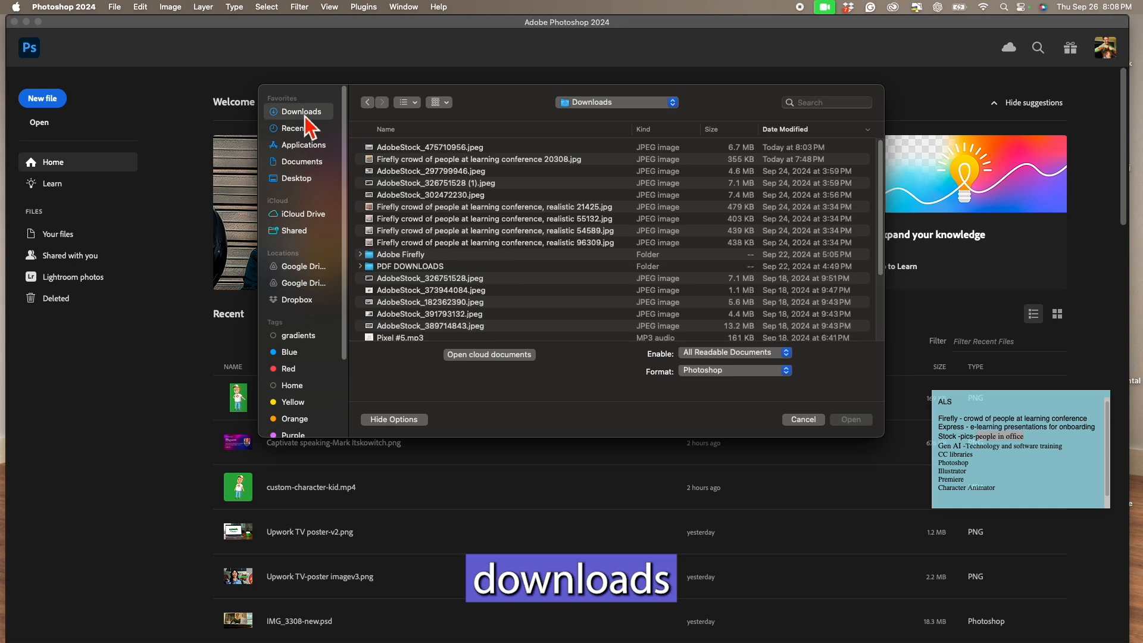
click(396, 148)
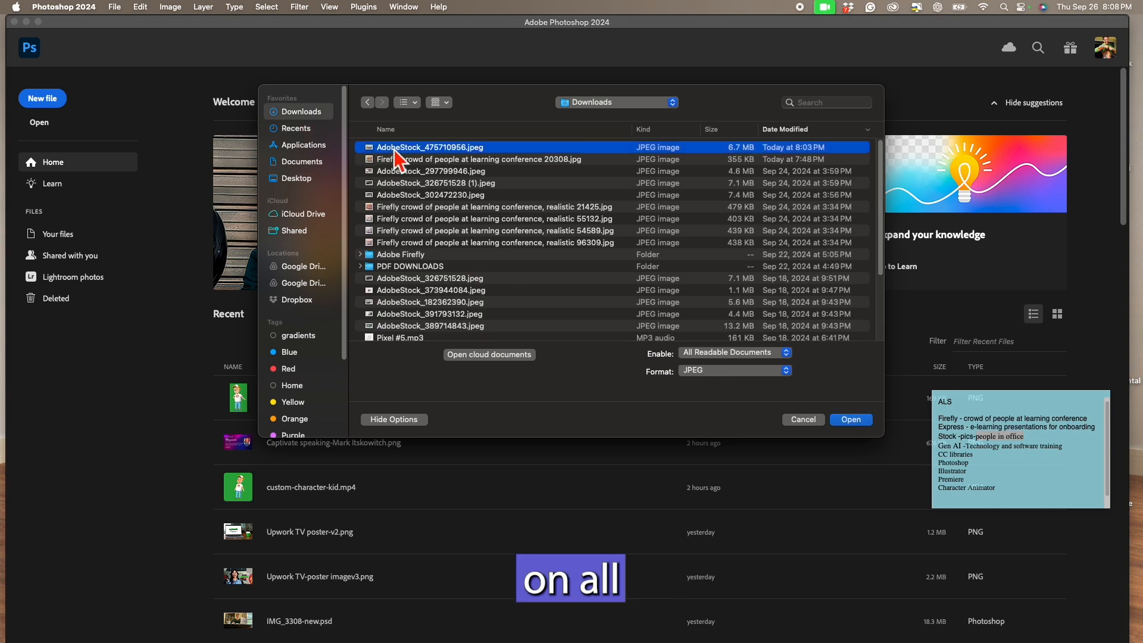
shift+click(393, 243)
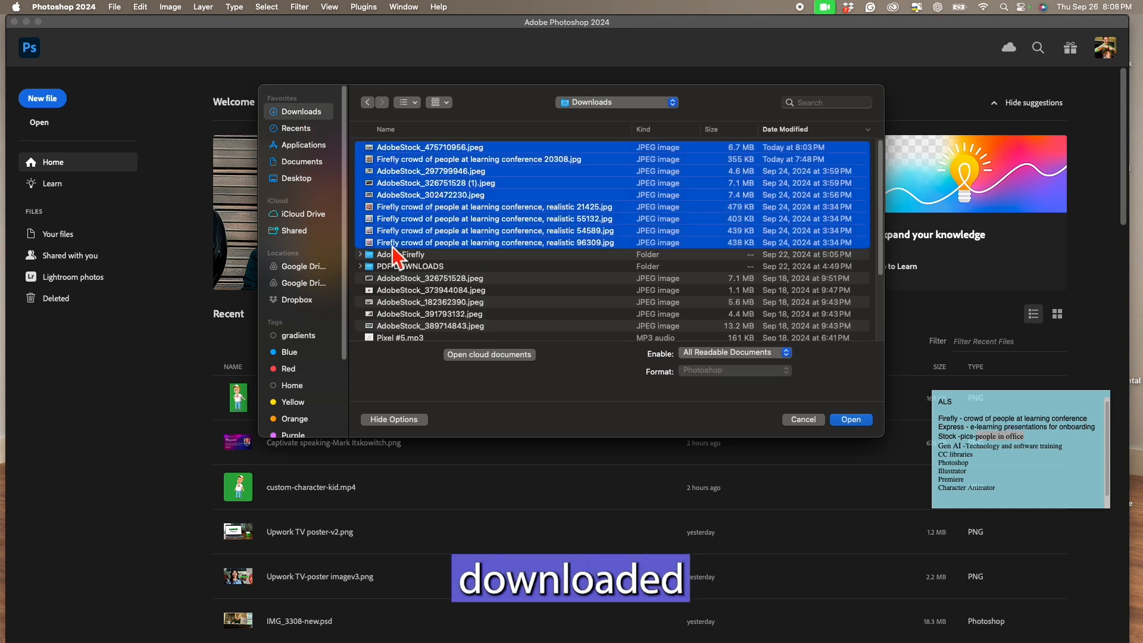
click(851, 420)
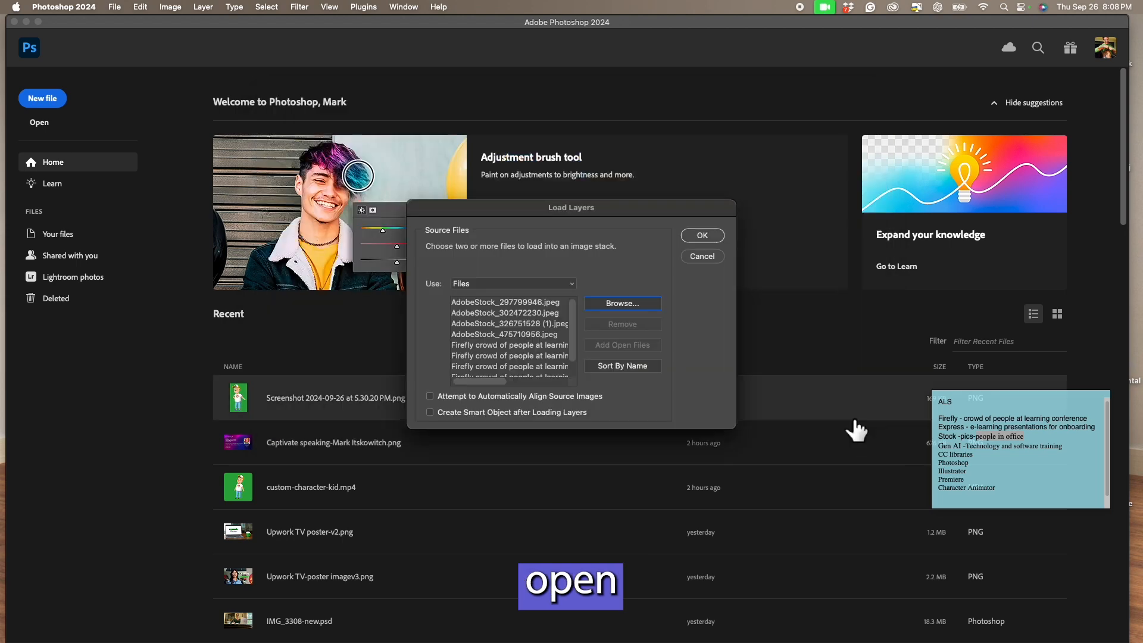
click(701, 236)
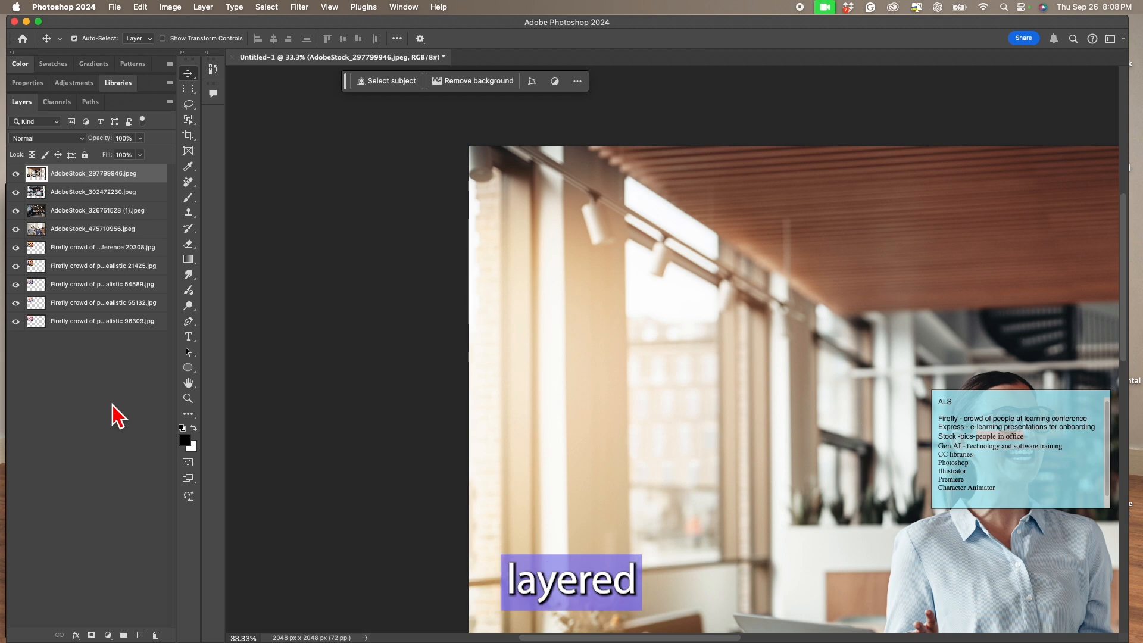
Step: Save the layered document as Untitled-1.psd in Photoshop format inside a new desktop folder named als
click(115, 7)
click(140, 147)
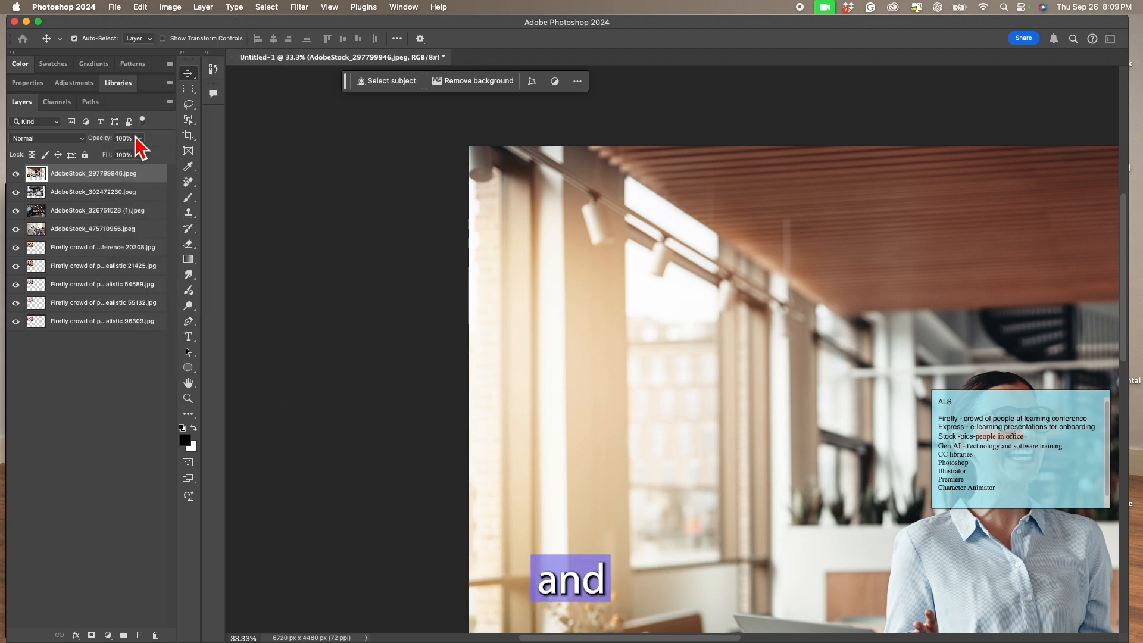
click(268, 434)
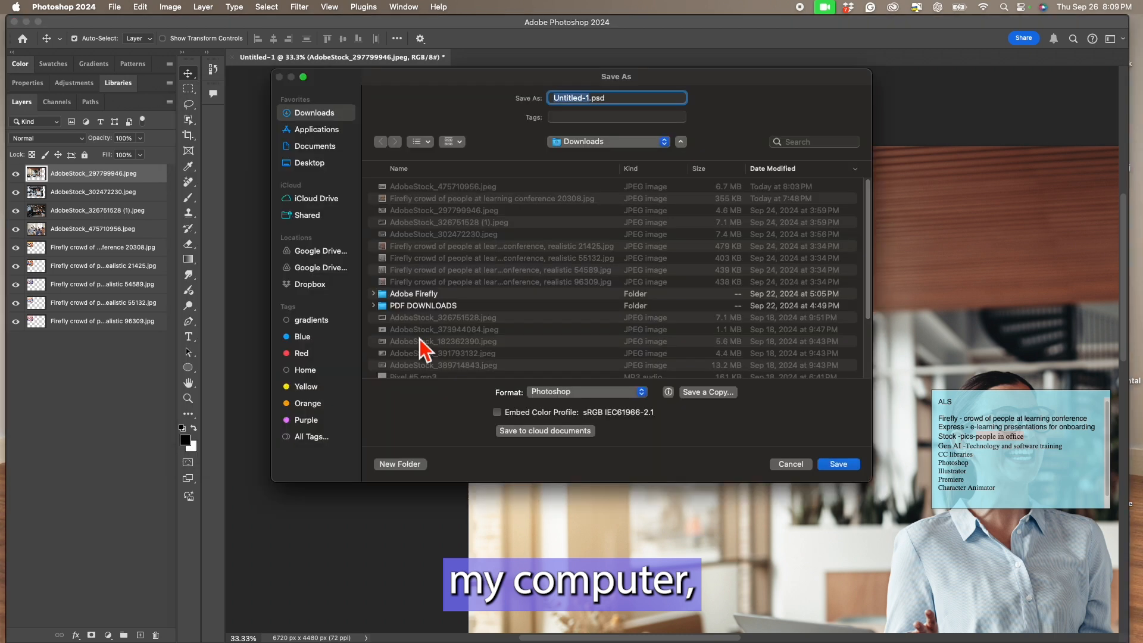
click(314, 167)
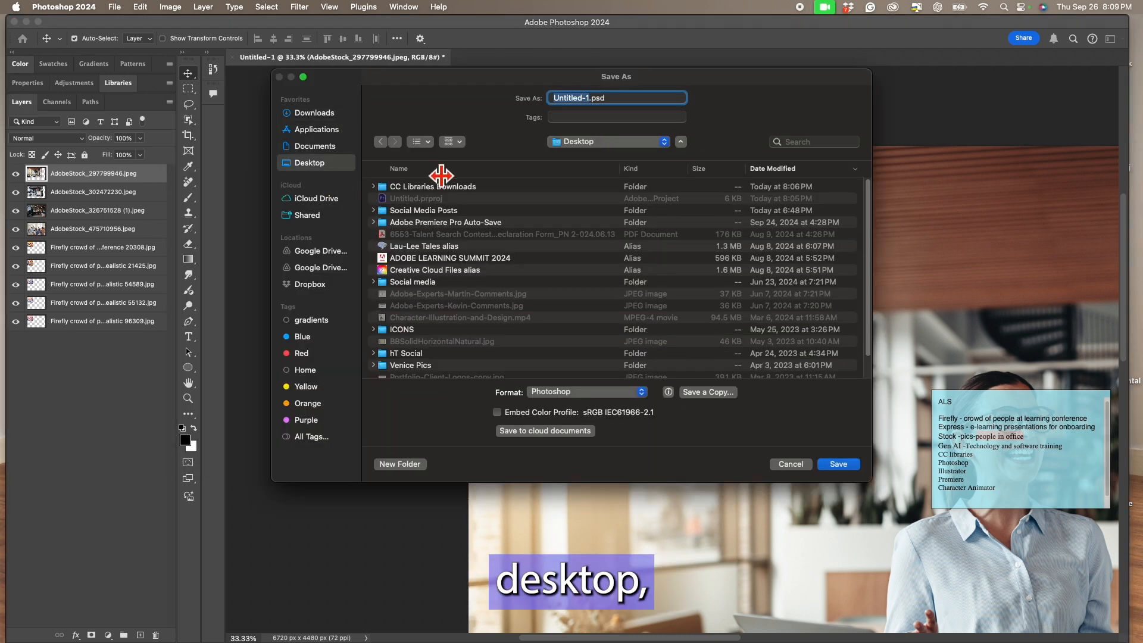
click(114, 7)
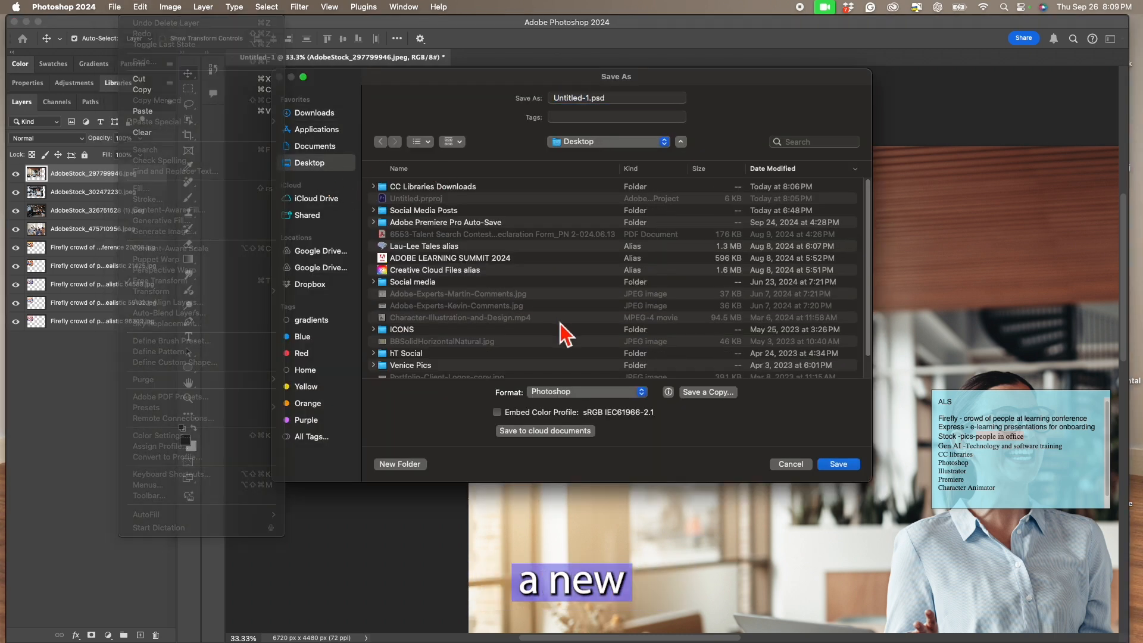
click(401, 463)
text(als)
key(Return)
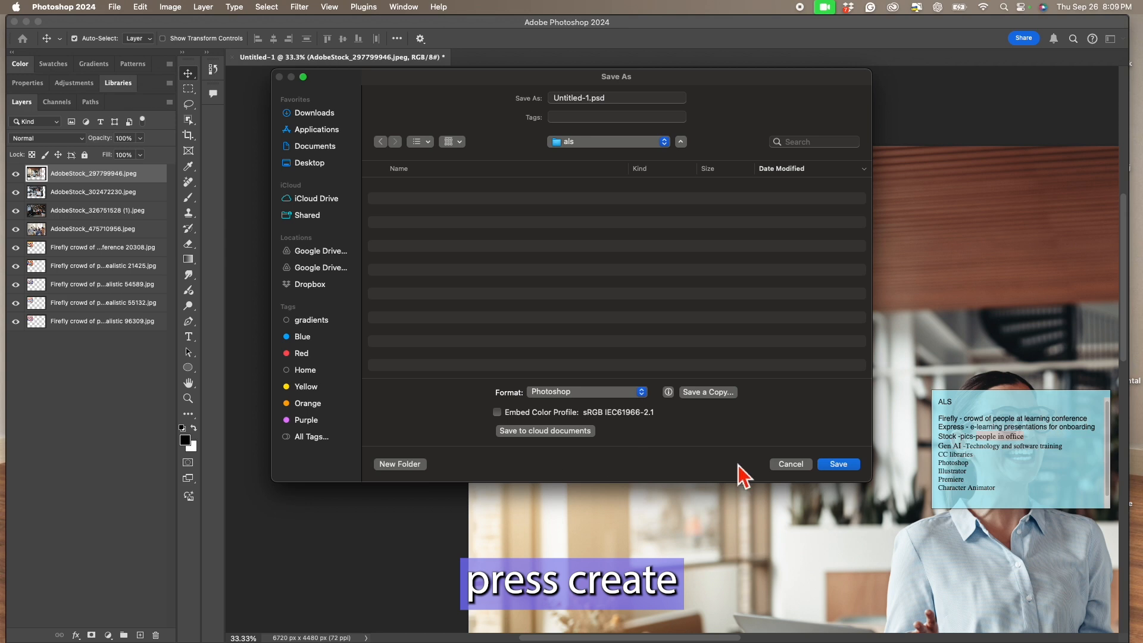
click(839, 464)
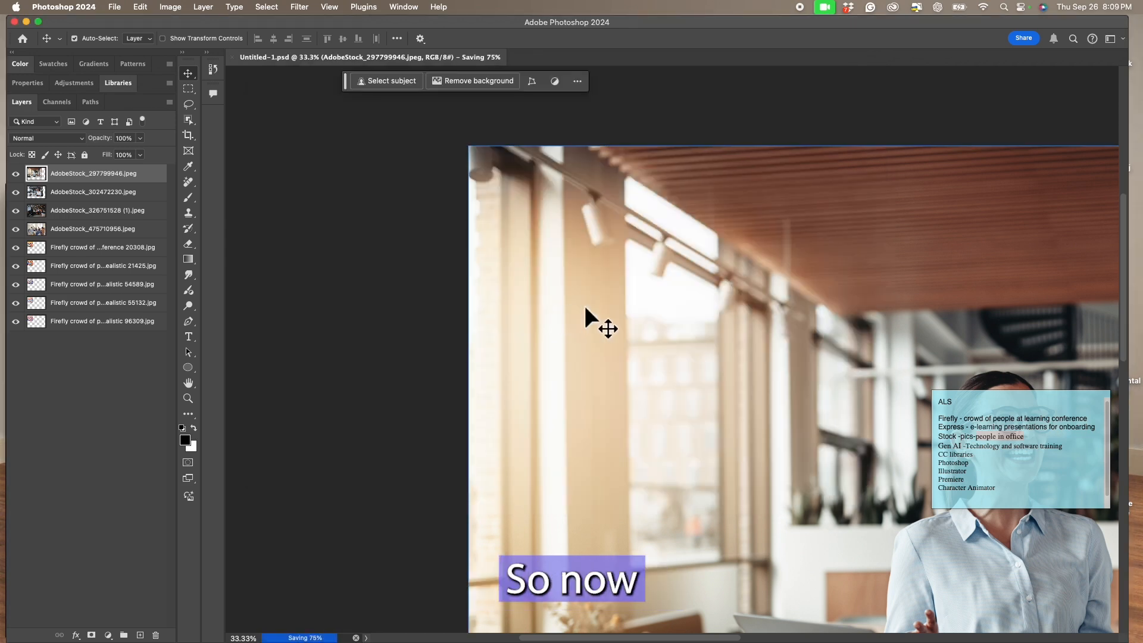
Step: Isolate the bottom Firefly crowd layer, realistic 96309, to view it alone, and restore the visibility of all other layers
key(super+minus)
key(super+minus)
key(super+minus)
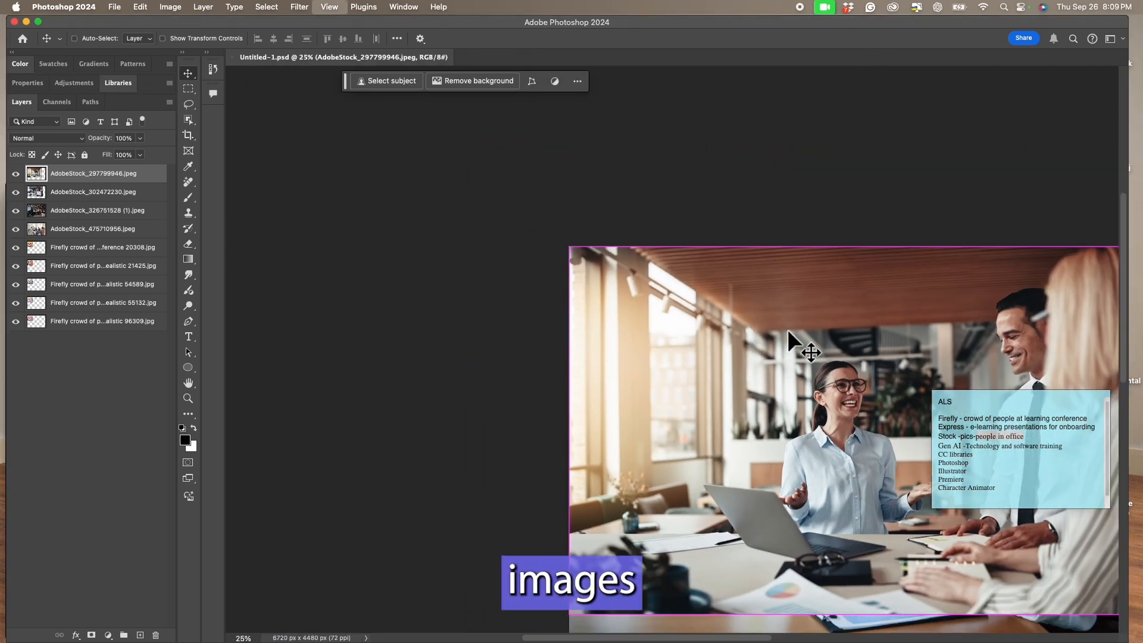
key(space)
drag(873, 389, 539, 181)
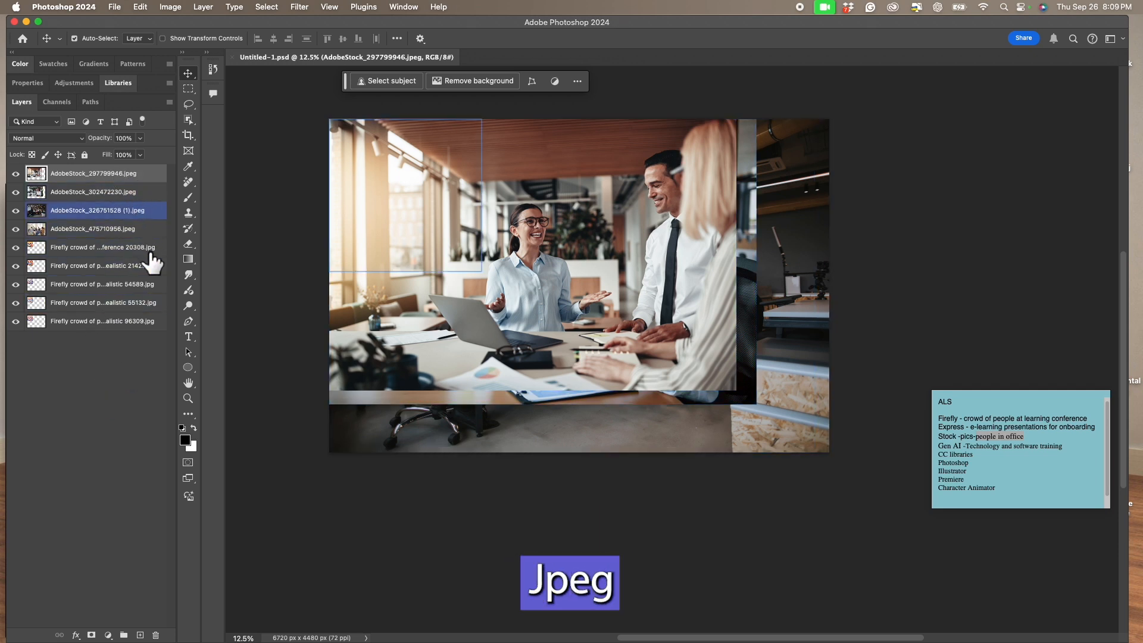
click(148, 325)
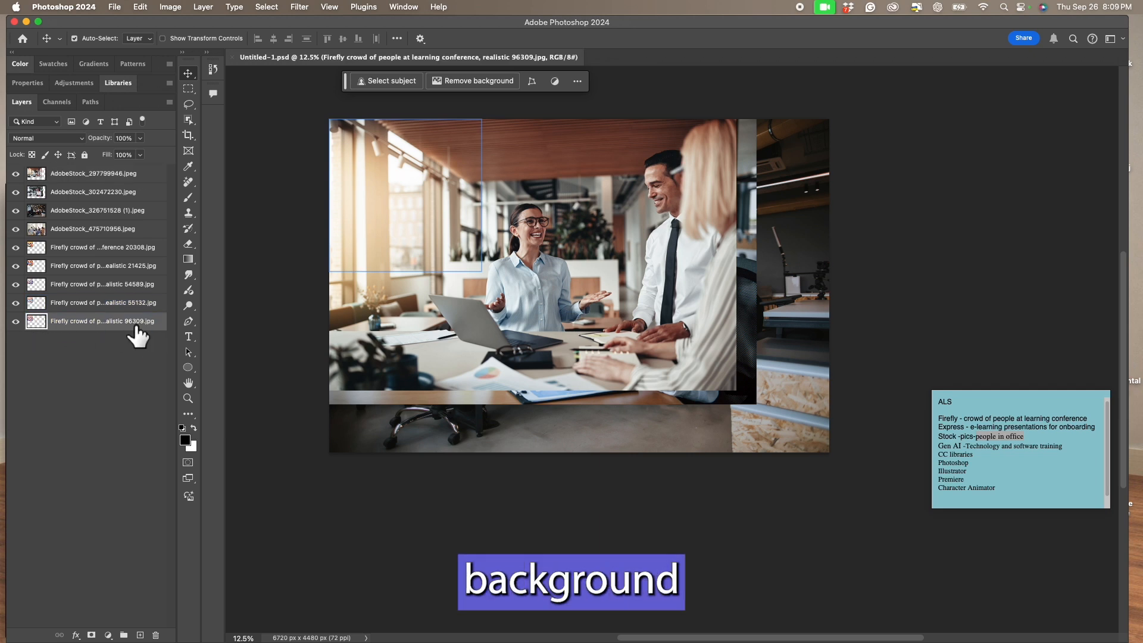
alt+click(15, 321)
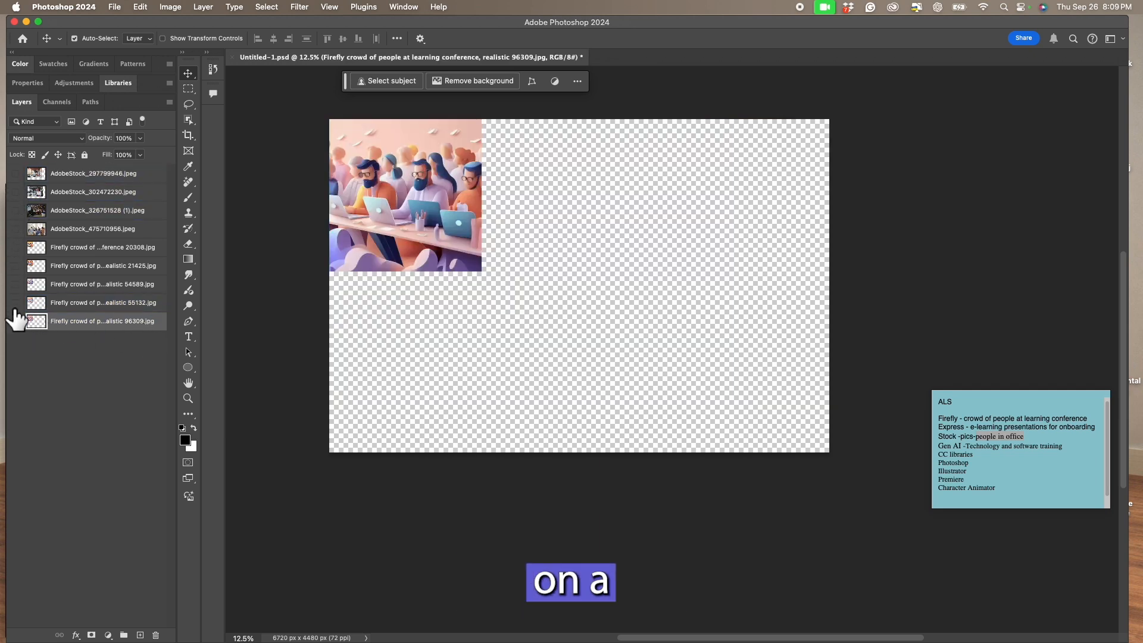
alt+click(15, 322)
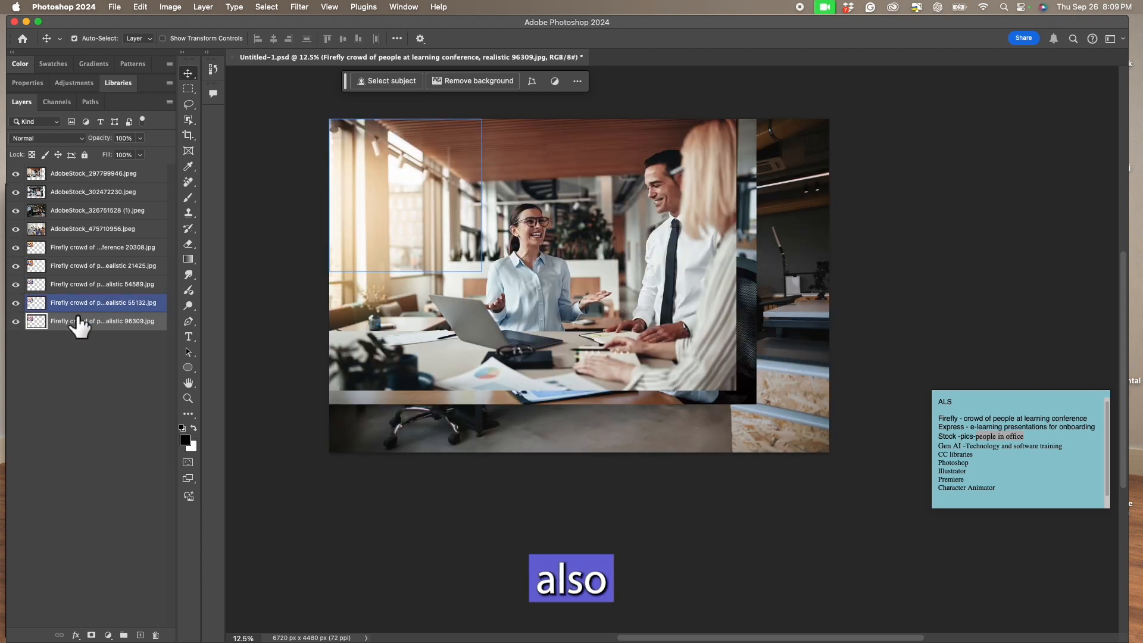
Step: Rename the bottom Firefly layer as "Firefly crowd of people at learning.png"
click(154, 323)
key(Right)
drag(97, 326, 249, 331)
key(BackSpace)
key(BackSpace)
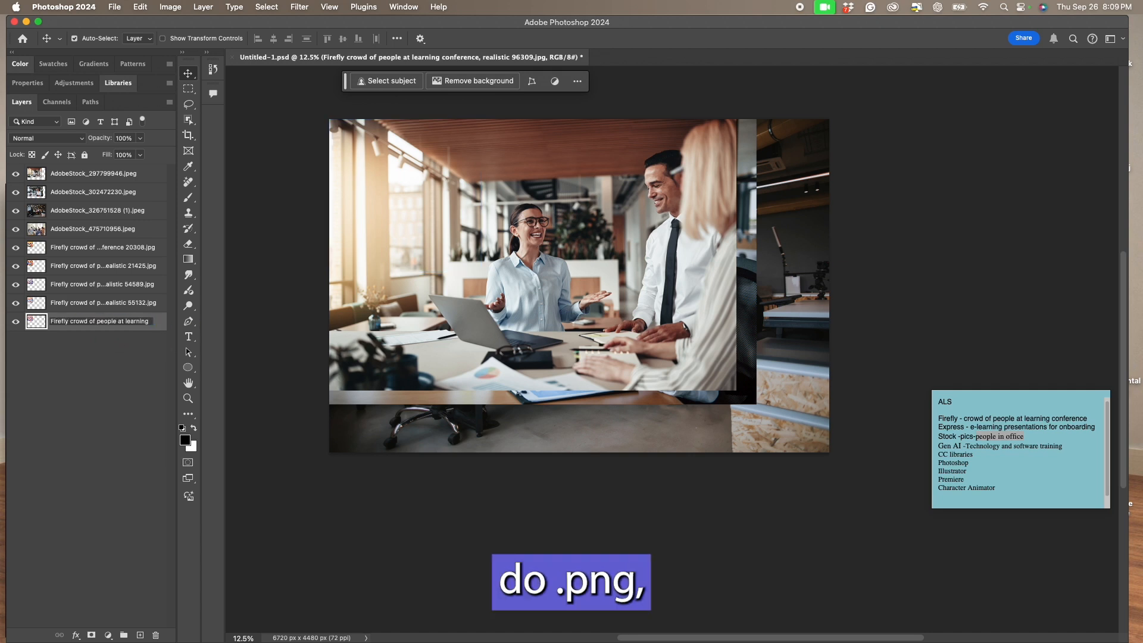
text(.png)
key(Return)
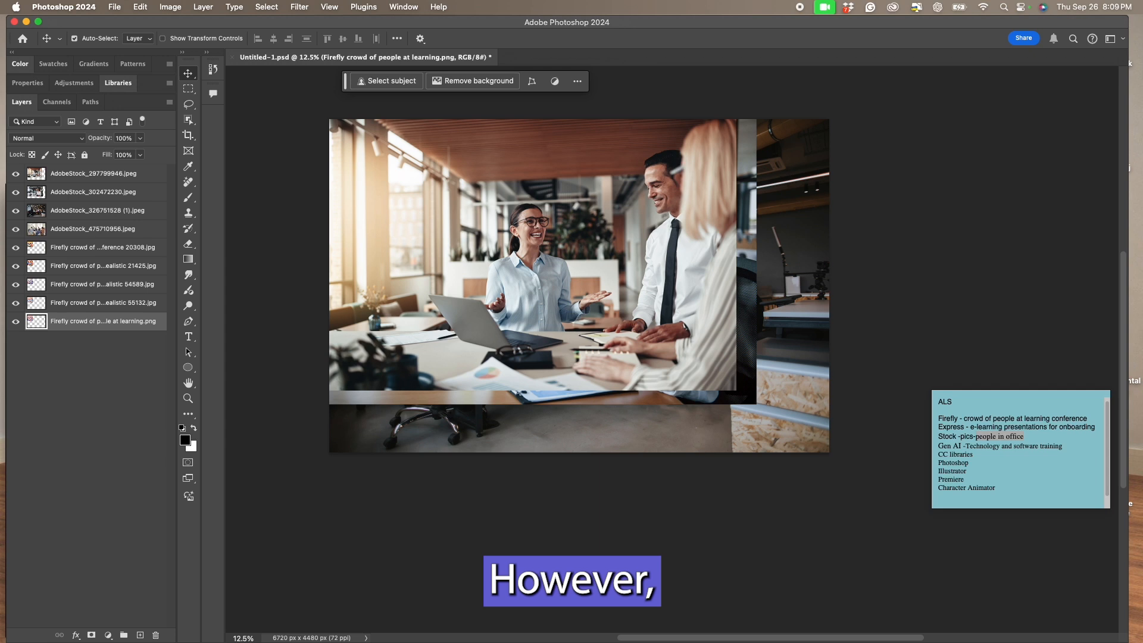
Step: Enable the Image Assets generator plugin for the document and save the file to export its layers
click(115, 7)
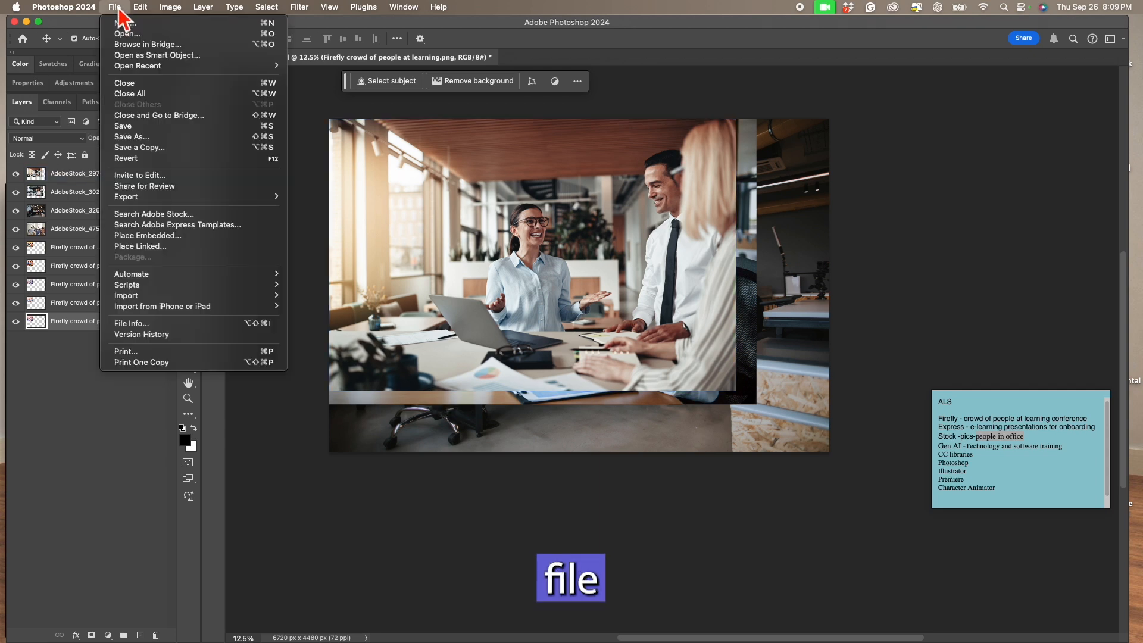
mouse_move(197, 277)
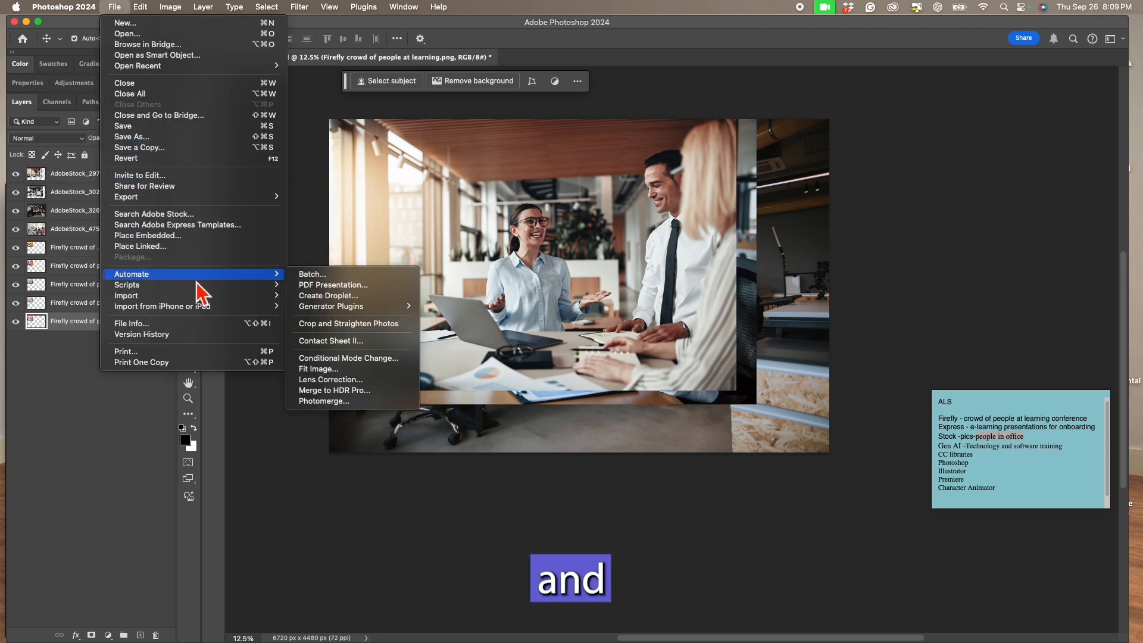
mouse_move(364, 312)
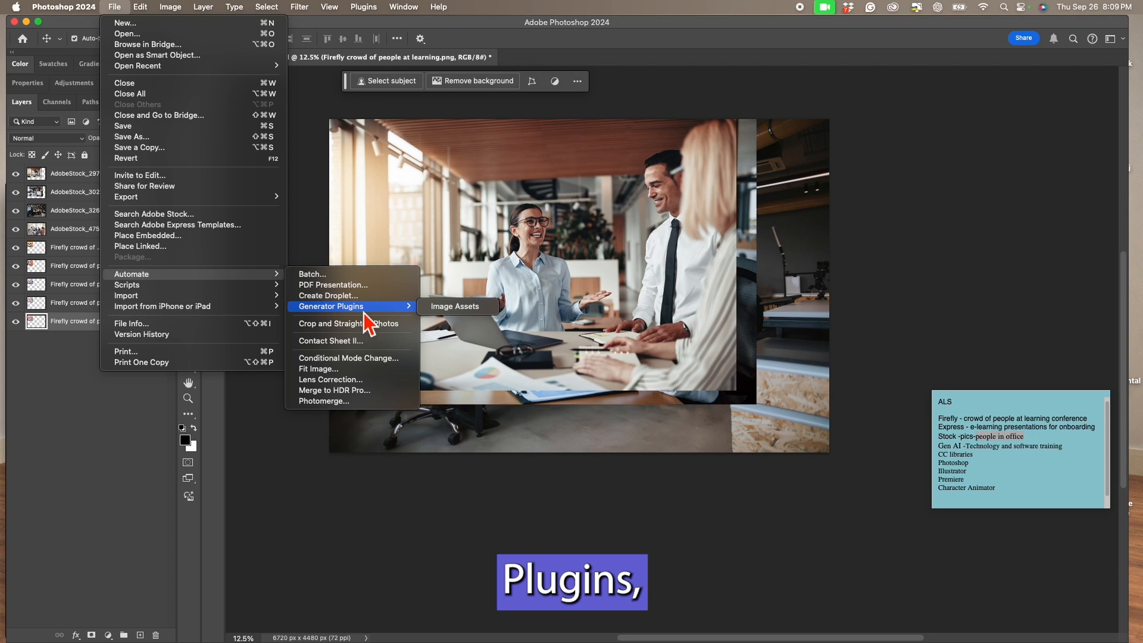
click(495, 310)
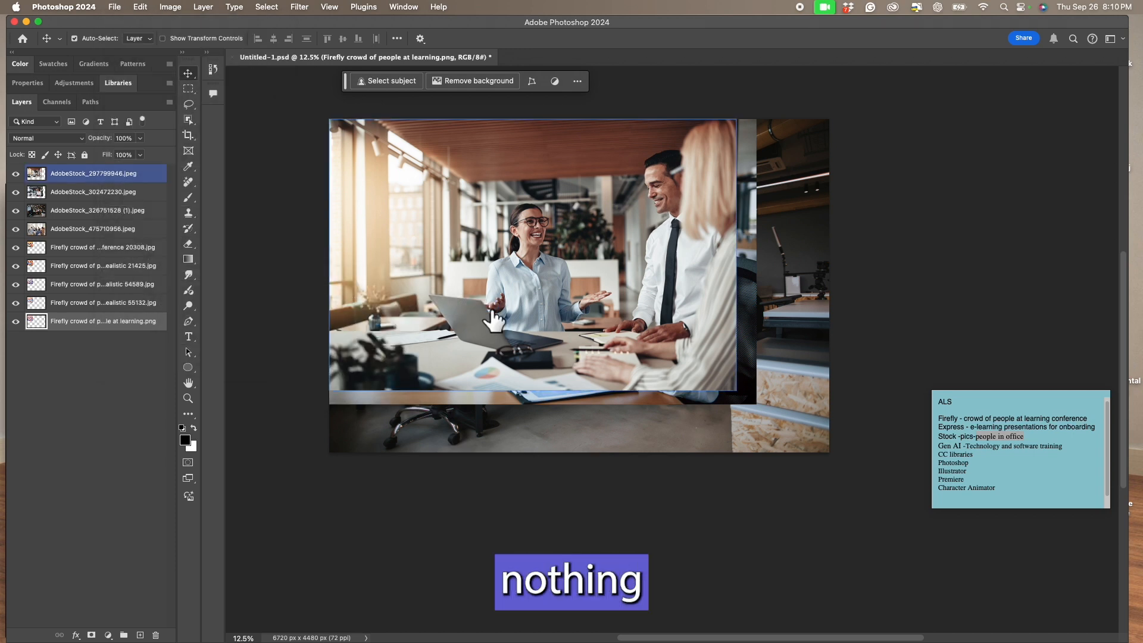
click(122, 8)
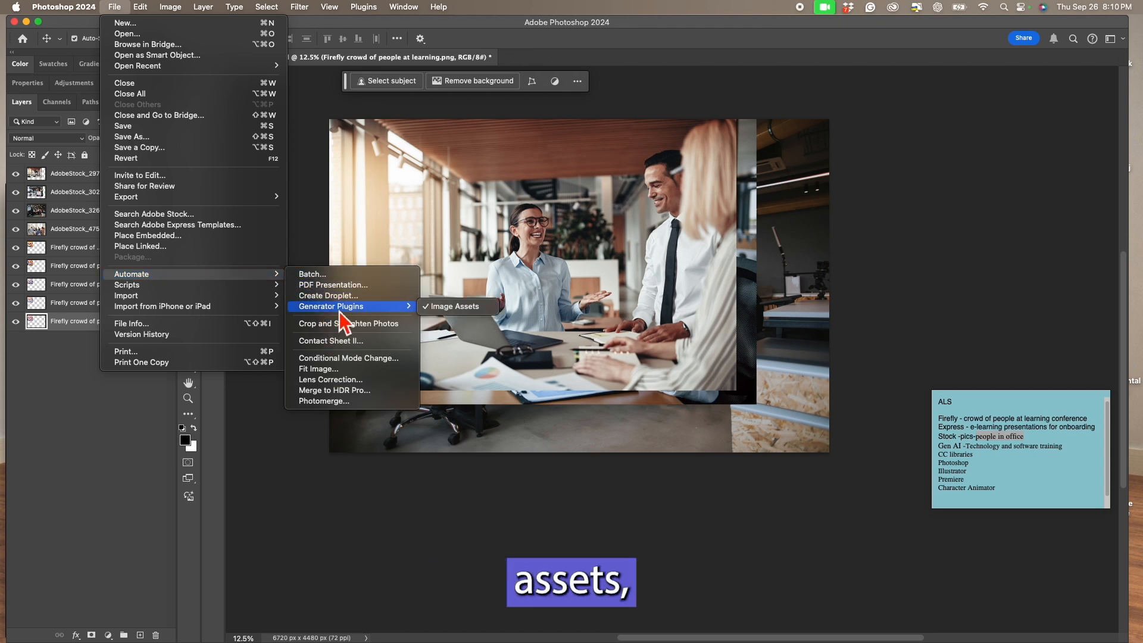
click(331, 256)
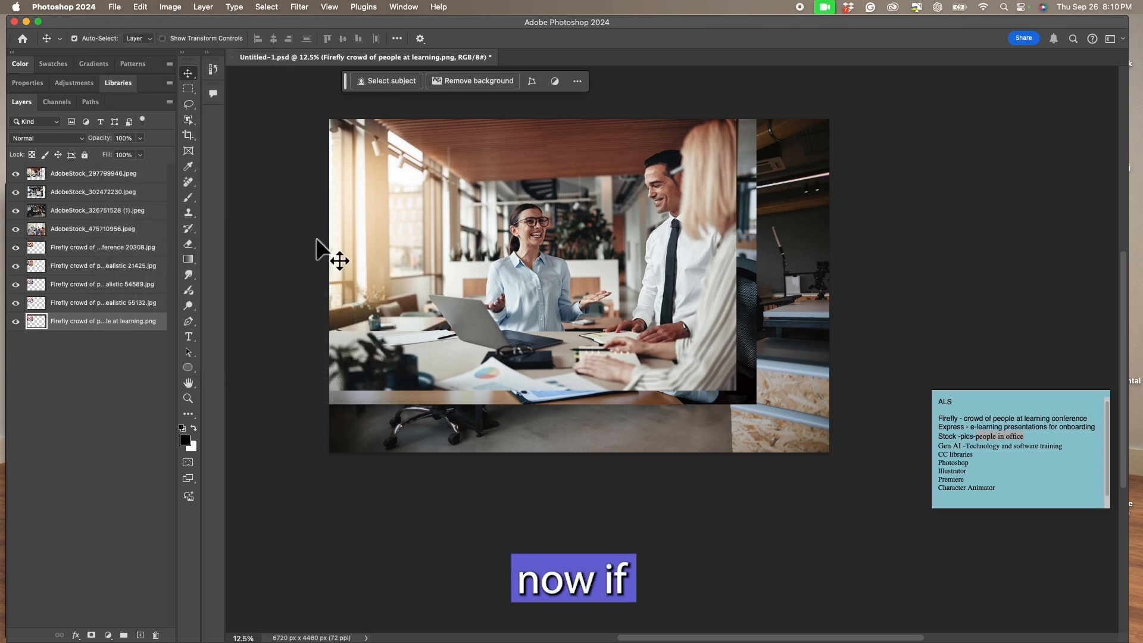
click(118, 8)
click(144, 139)
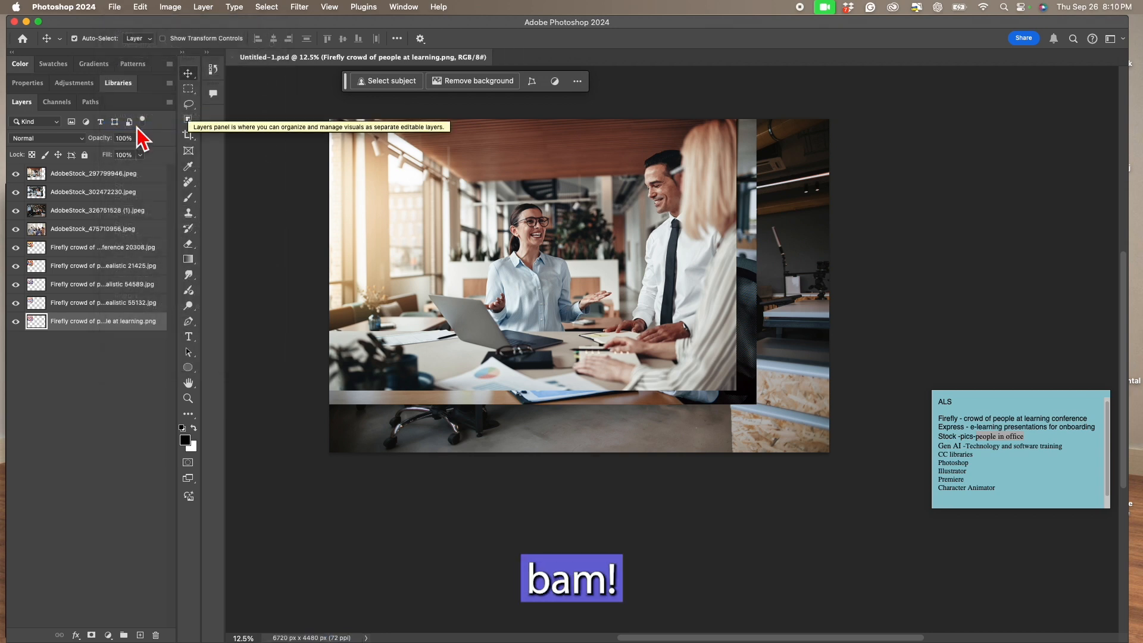
Step: Switch to the desktop, open the als folder, expand Untitled-1-assets and open AdobeStock_297799946.jpeg for viewing
key(F11)
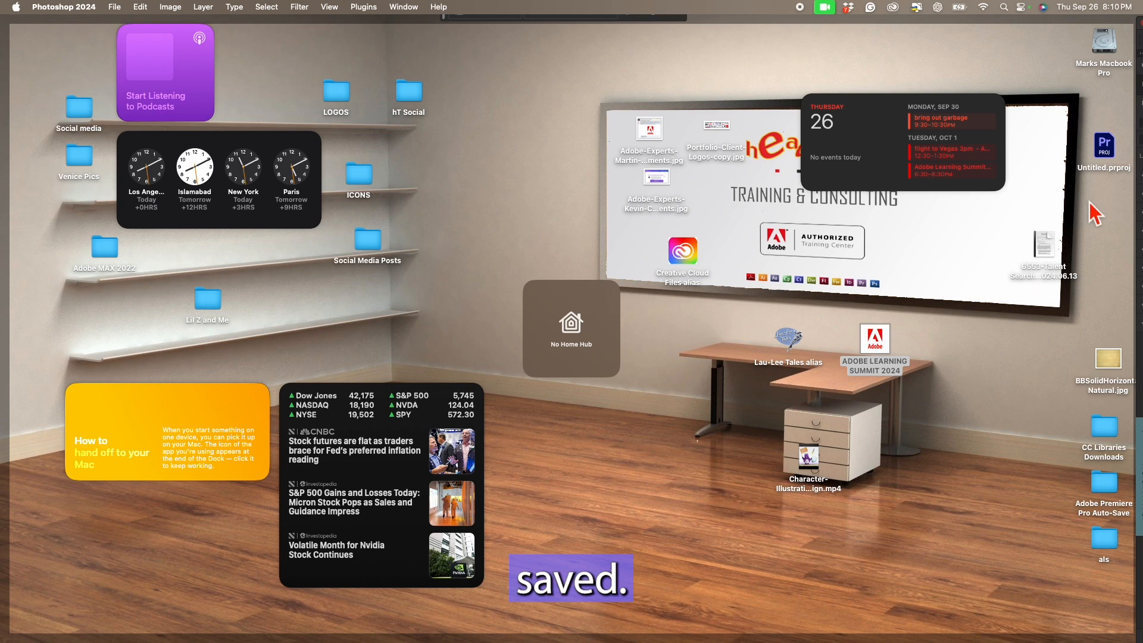
double_click(1104, 539)
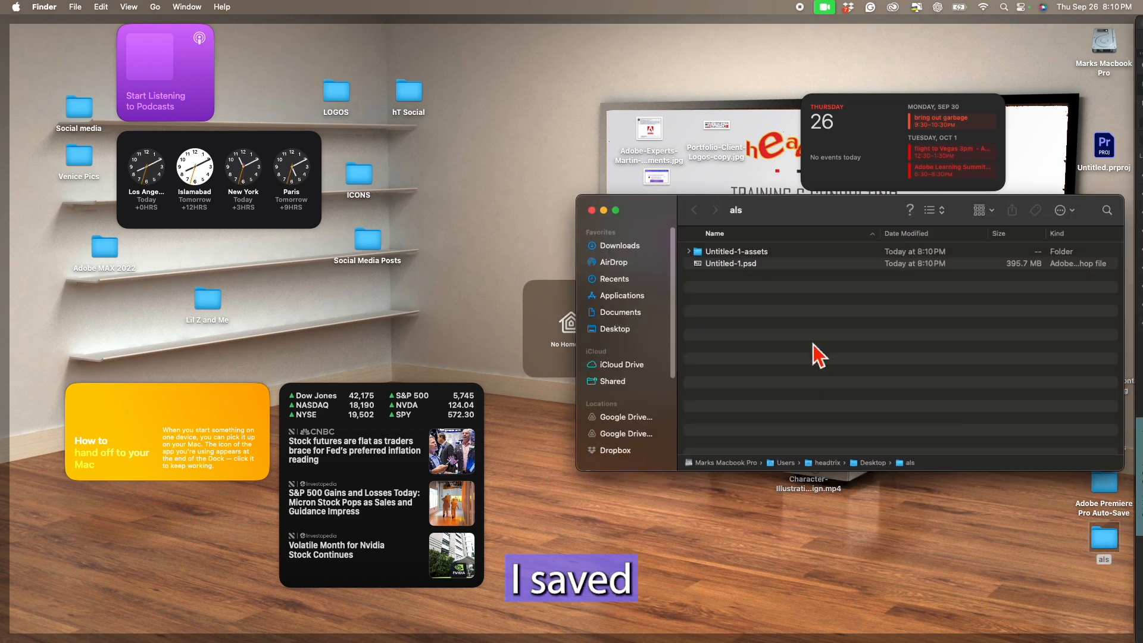
click(714, 267)
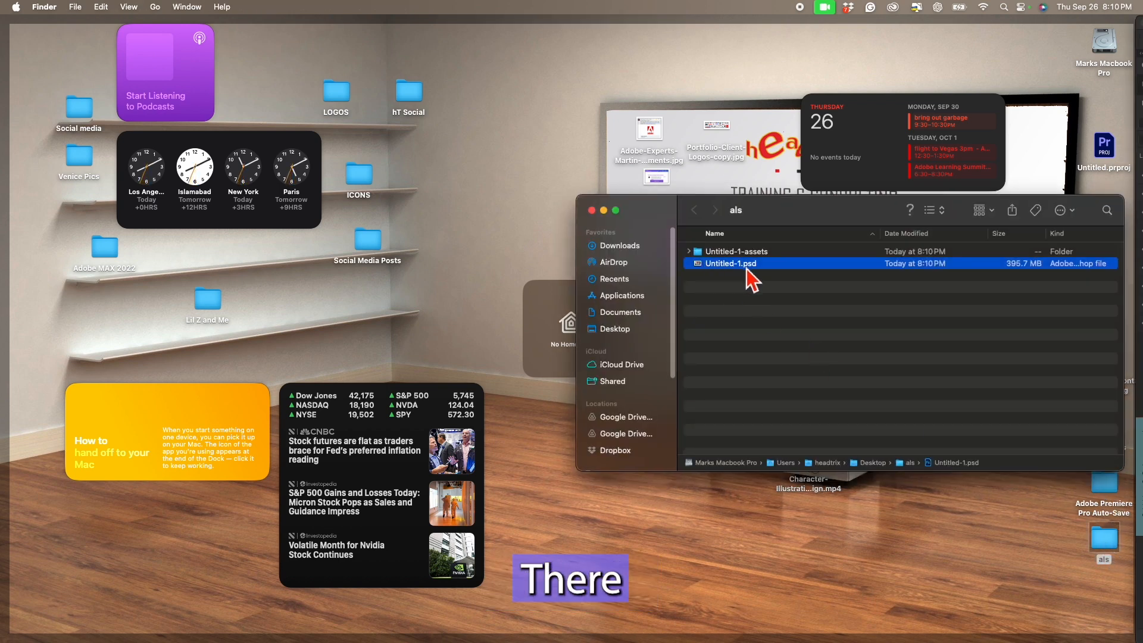
click(689, 252)
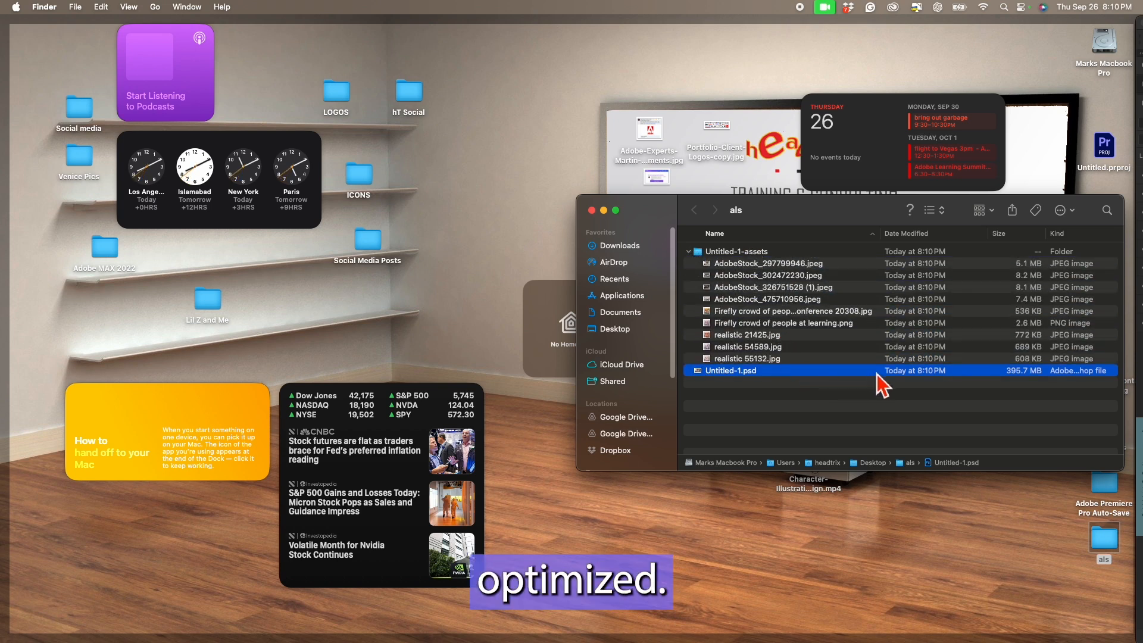
click(709, 267)
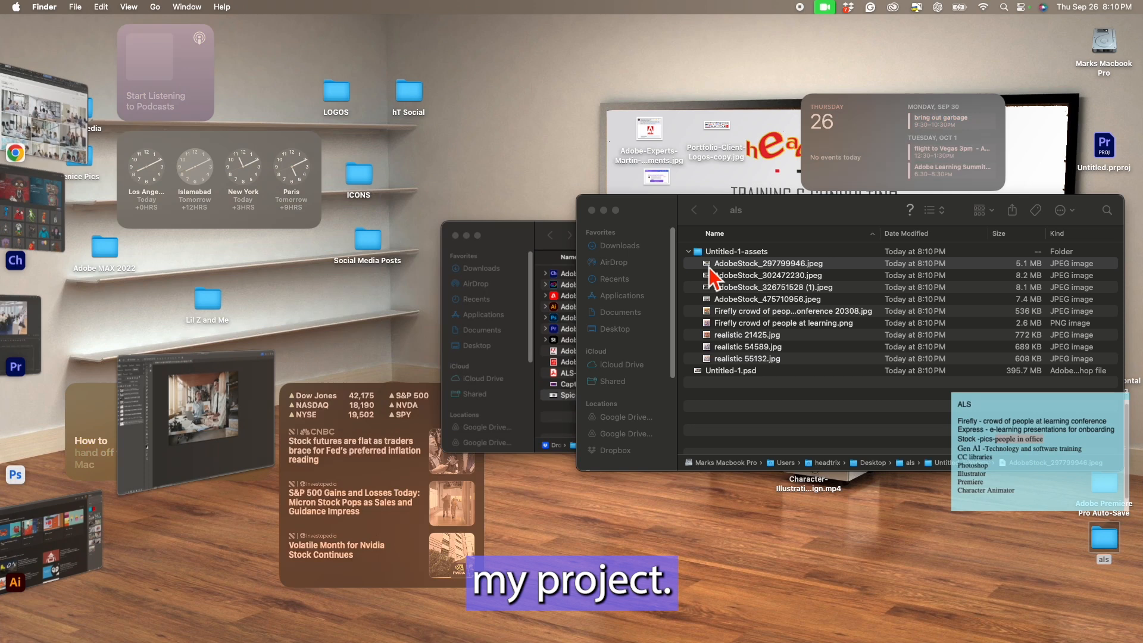
double_click(710, 267)
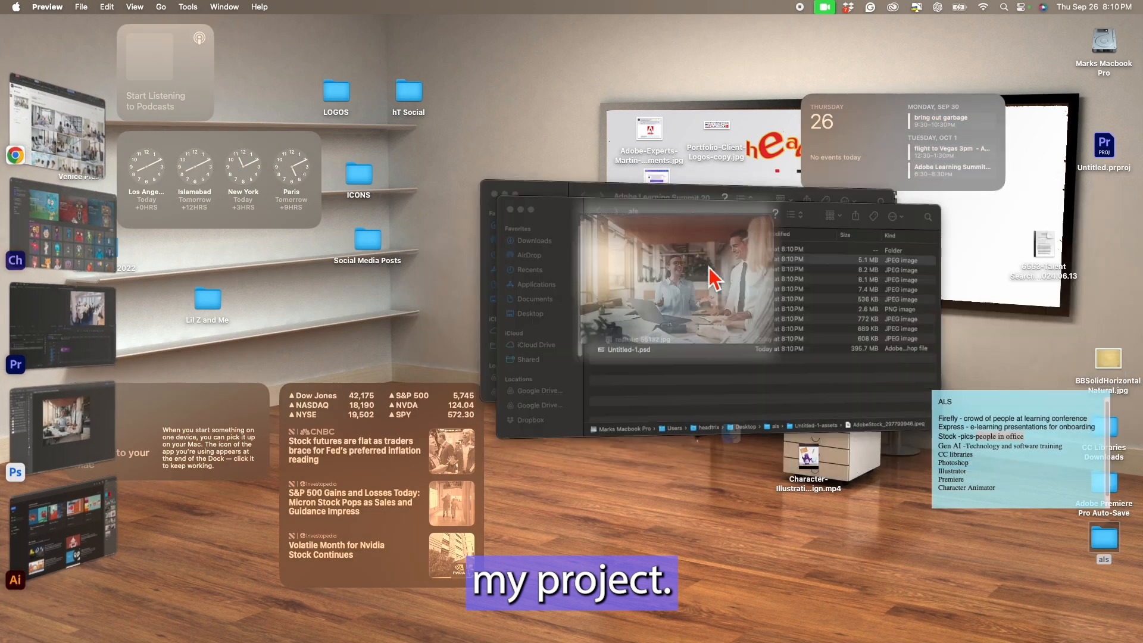
Step: Open realistic 55132.jpg from the Untitled-1-assets folder for viewing
key(super+Tab)
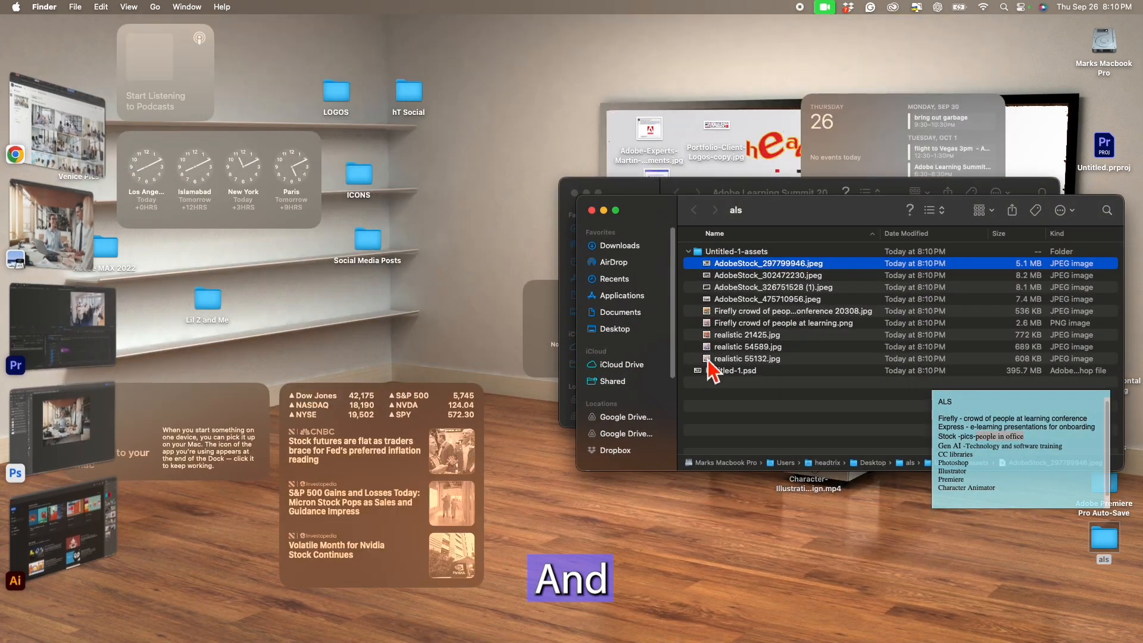
double_click(708, 361)
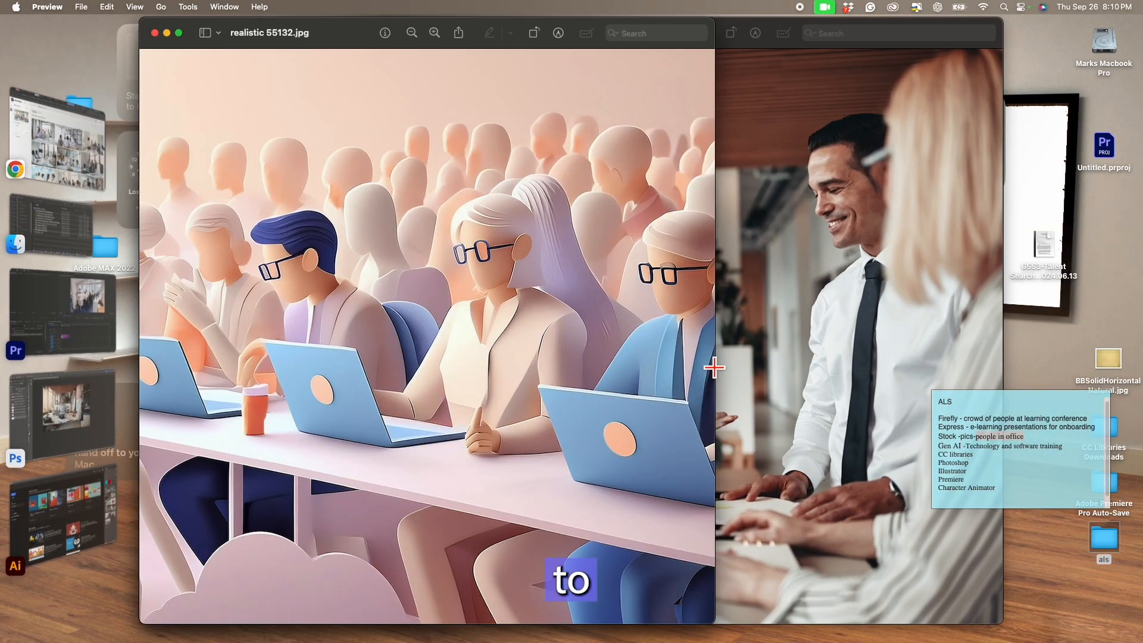
Step: Switch to Photoshop and close the Untitled-1.psd document
key(super+Tab)
key(Tab)
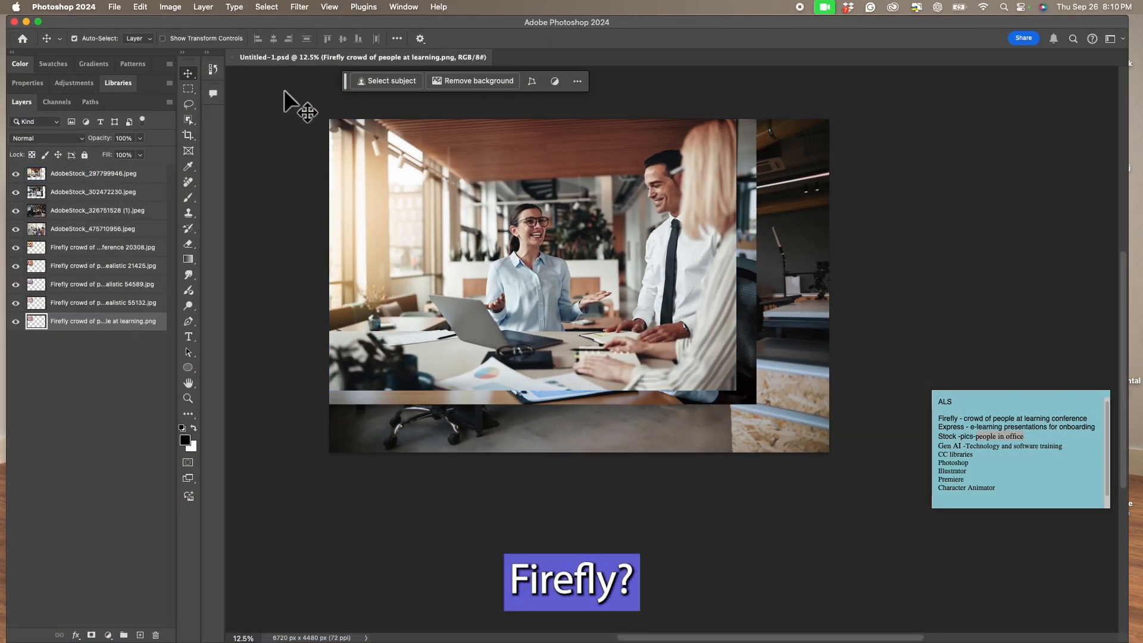
click(232, 57)
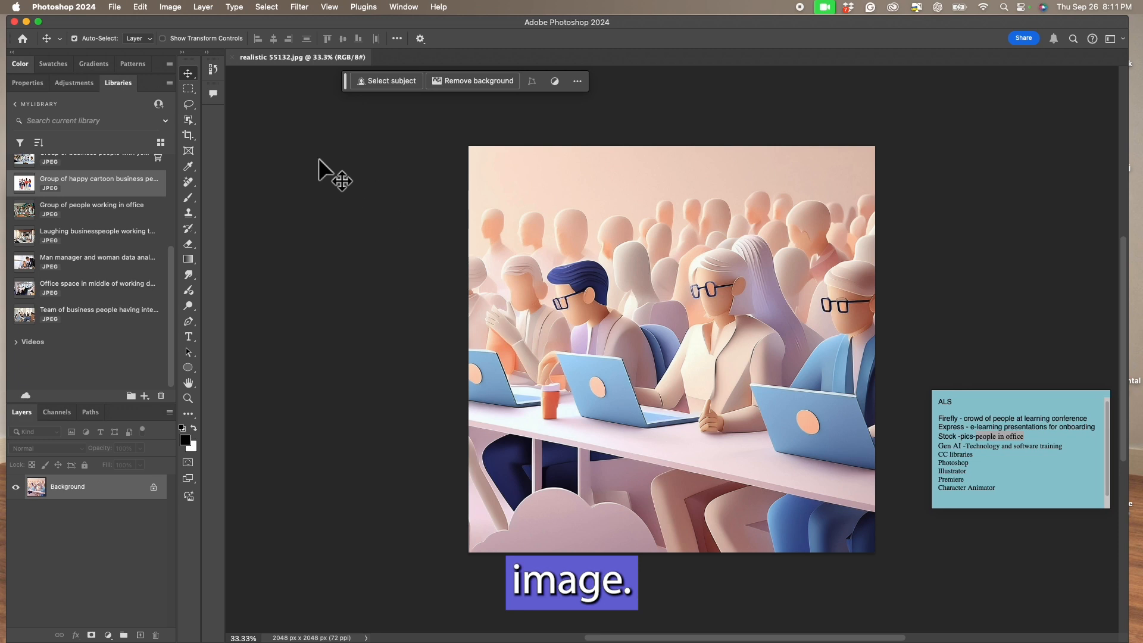
Step: Try cropping realistic 55132.jpg to a smaller area with the crop fill set to Background (default), and undo the crop
click(190, 138)
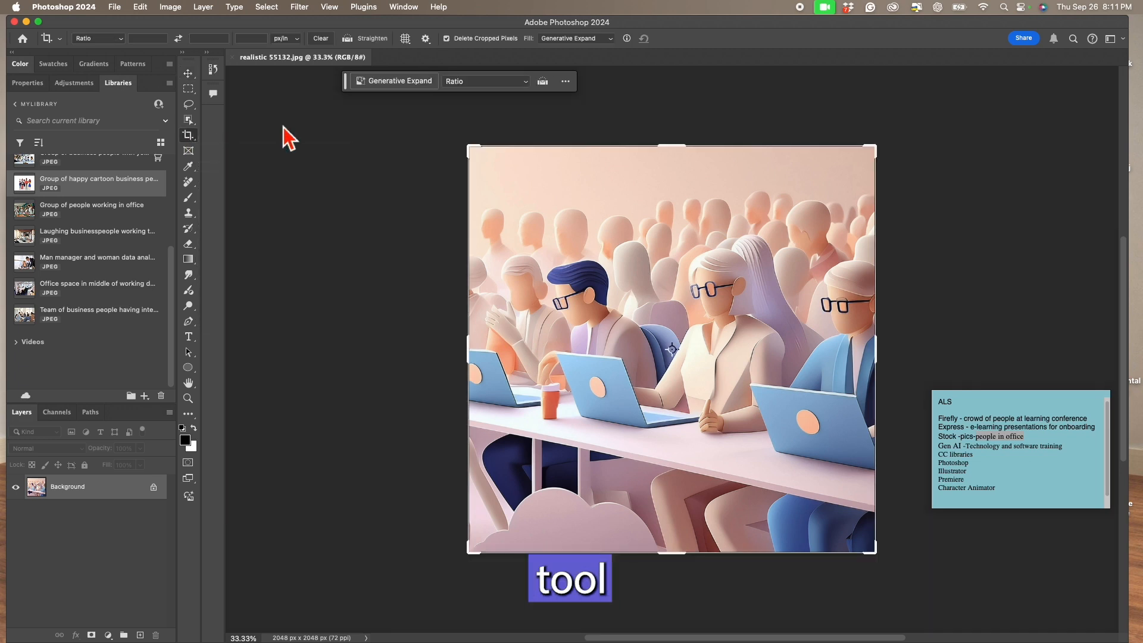
click(596, 39)
click(572, 25)
drag(468, 350, 387, 353)
drag(466, 146, 526, 187)
key(Return)
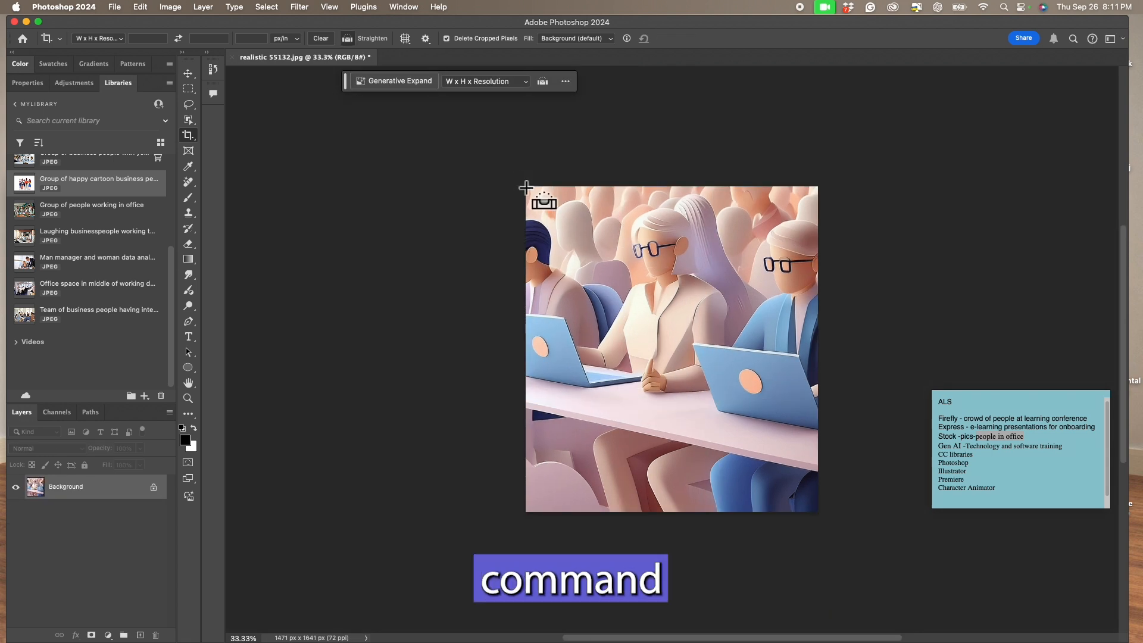
key(super+z)
Step: Try extending the crowd image's canvas leftward to about 3190 px wide with the plain background fill, and undo the extension
click(192, 139)
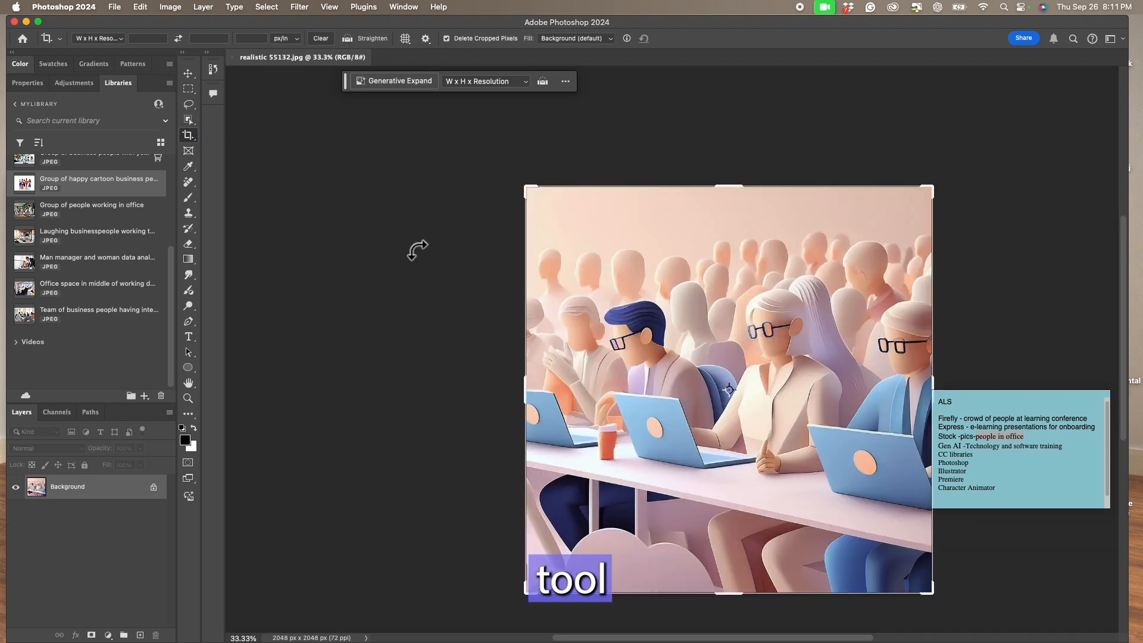
drag(518, 382, 417, 400)
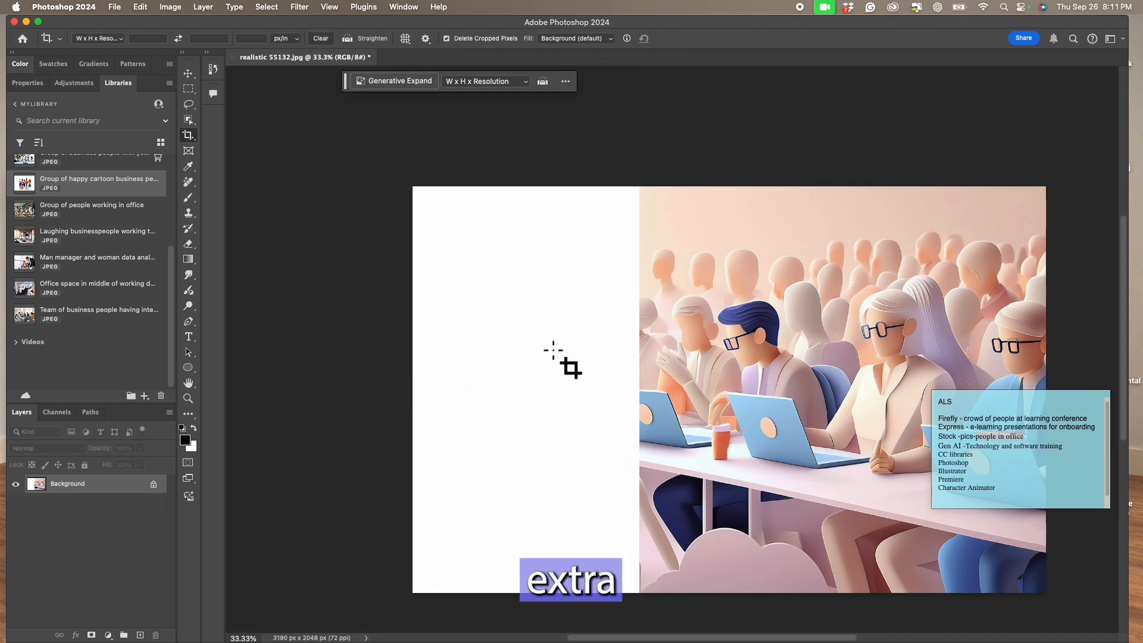
key(super+z)
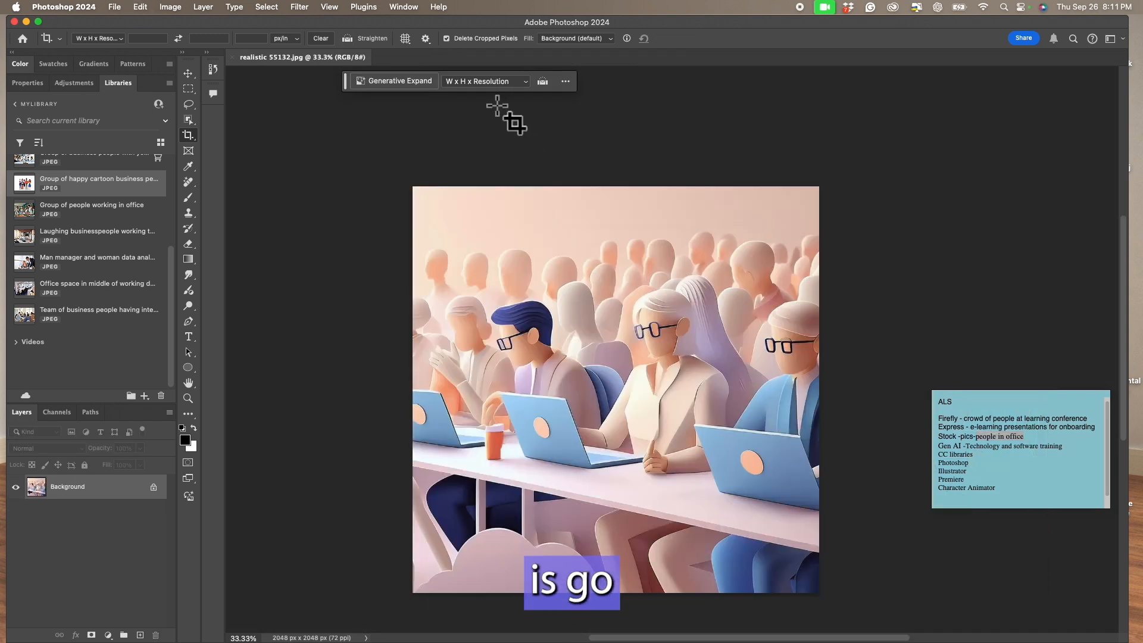
Step: Set the crop fill to Generative Expand and widen the crowd image on both sides to about 3361 x 2048 px without a prompt
click(611, 39)
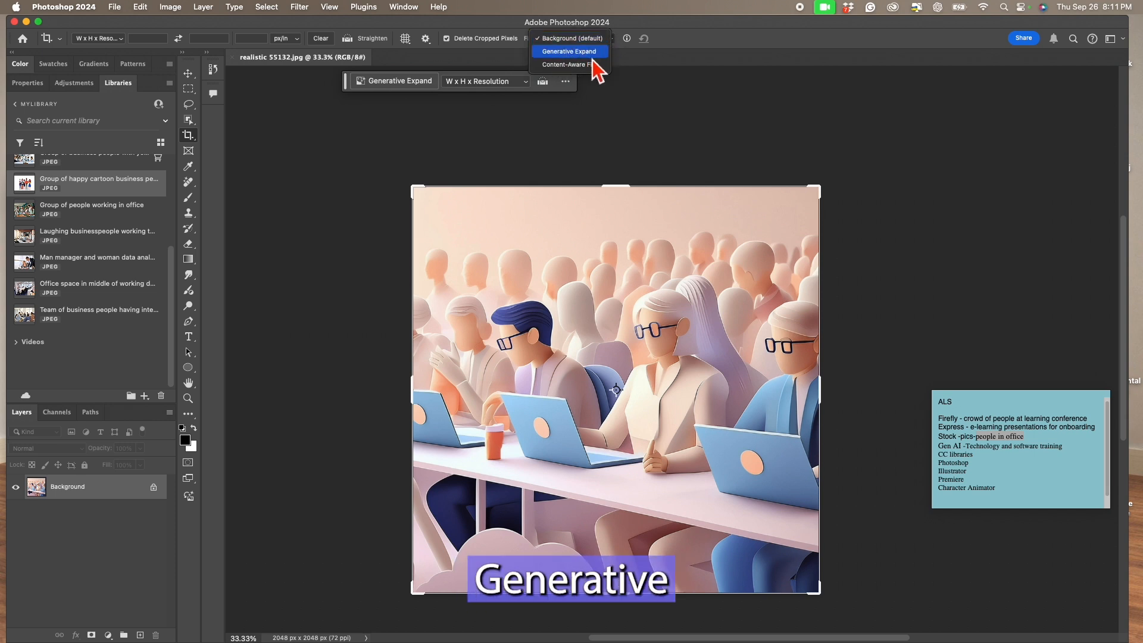
click(605, 64)
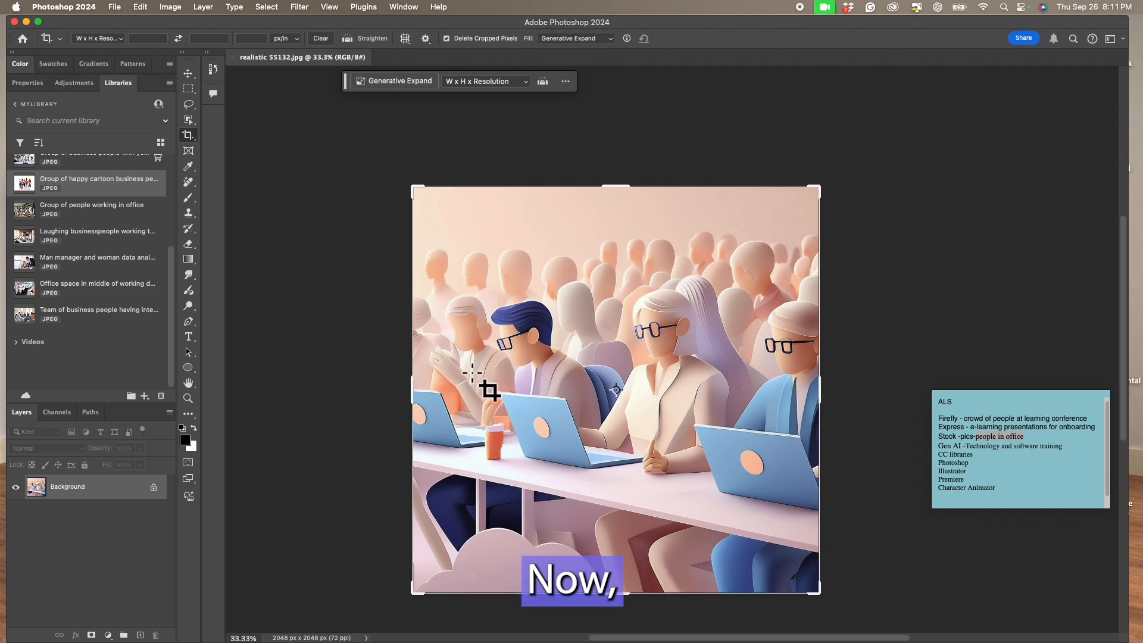
drag(420, 393, 356, 390)
drag(886, 386, 949, 387)
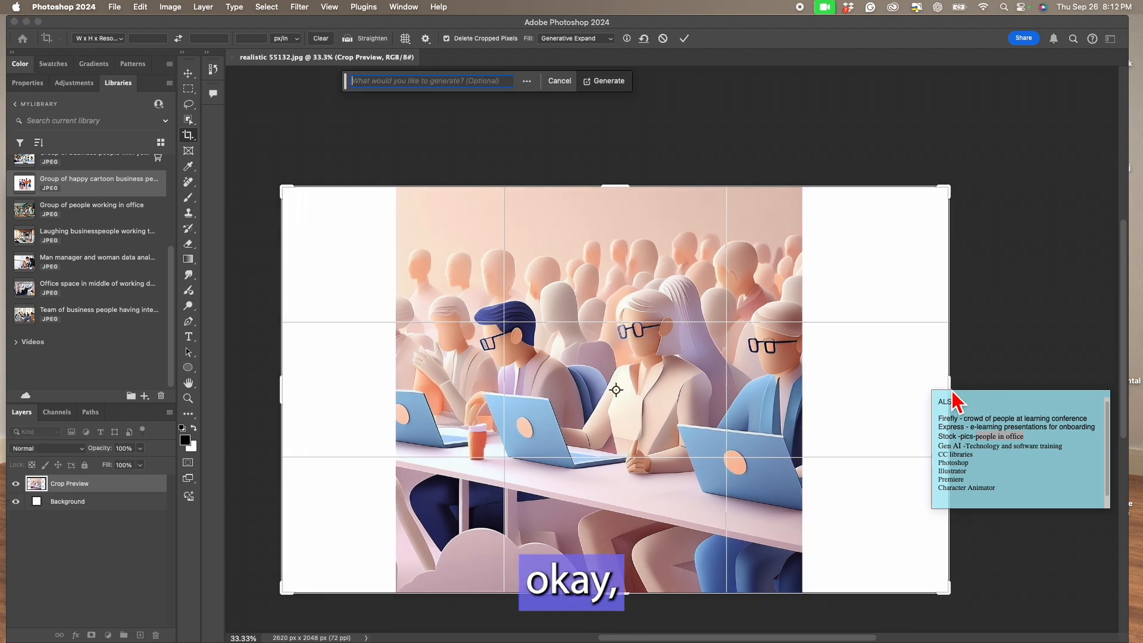
key(Return)
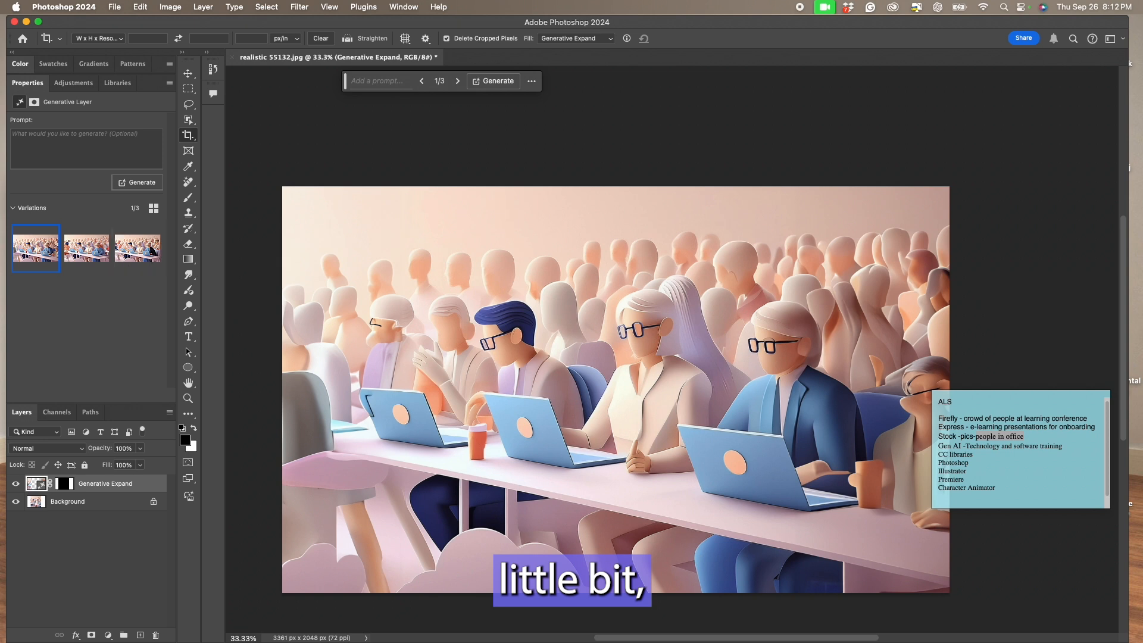
Step: Compare the second and third Generative Expand variations on the canvas and keep the third one
click(90, 250)
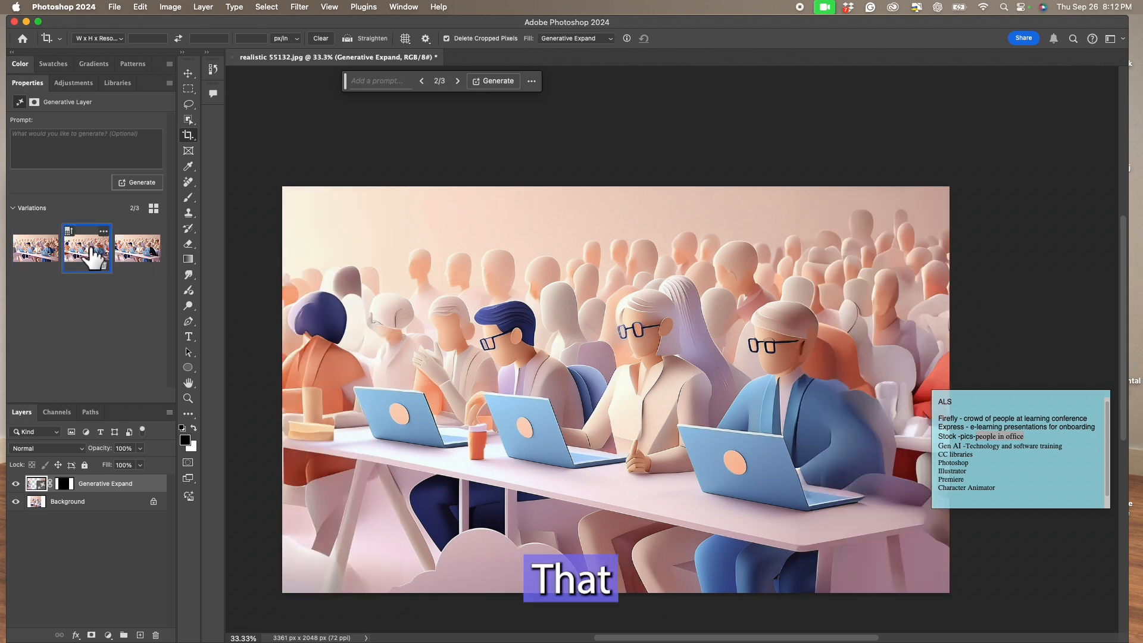
click(146, 253)
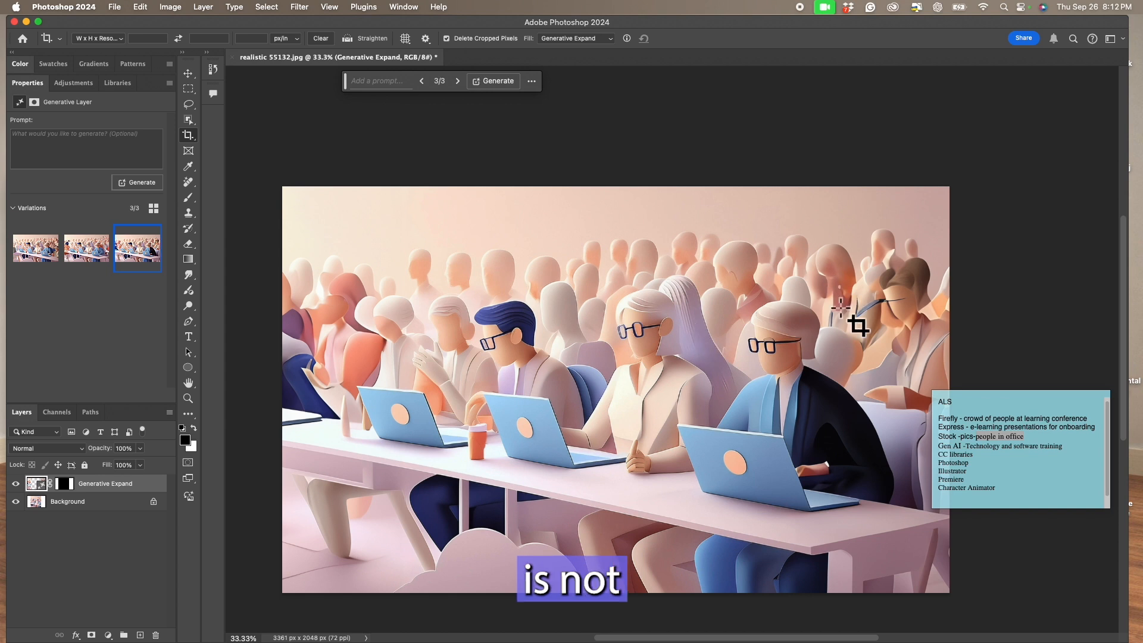
click(92, 254)
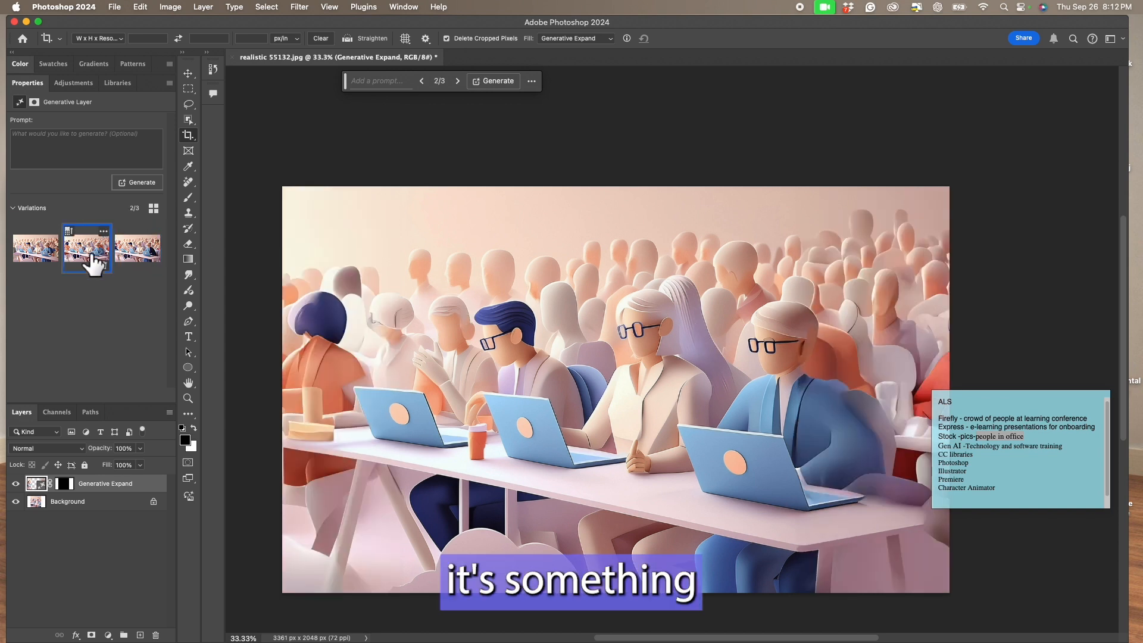
click(135, 249)
Step: Open the Layer 1 email ad from the Adobe Learning Summit library as its own document and activate the Move tool
click(118, 83)
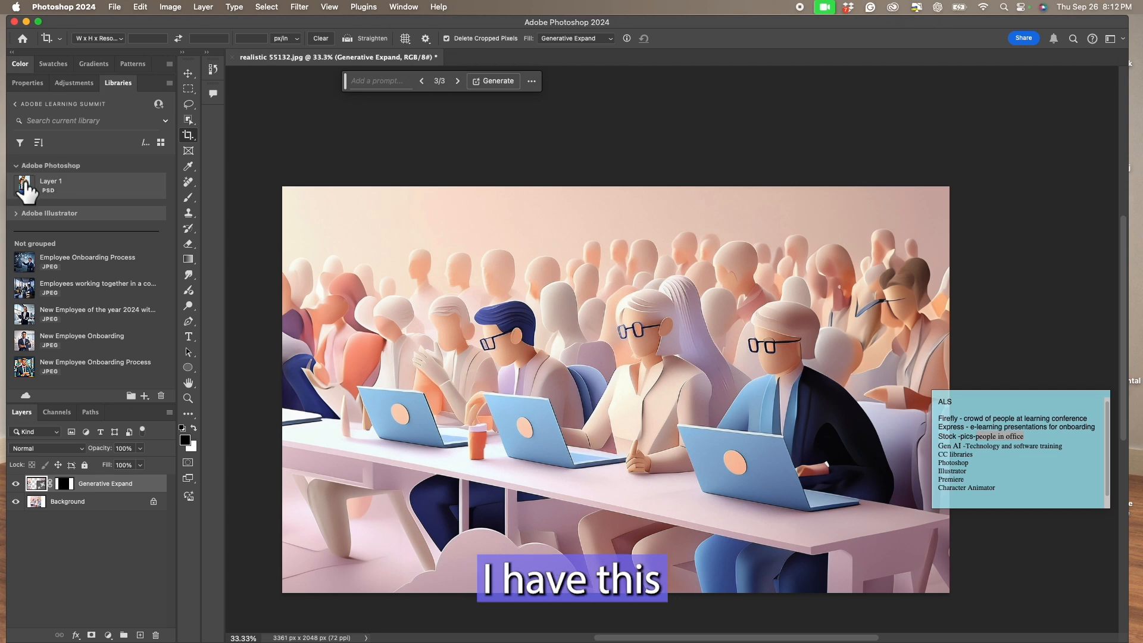
double_click(25, 187)
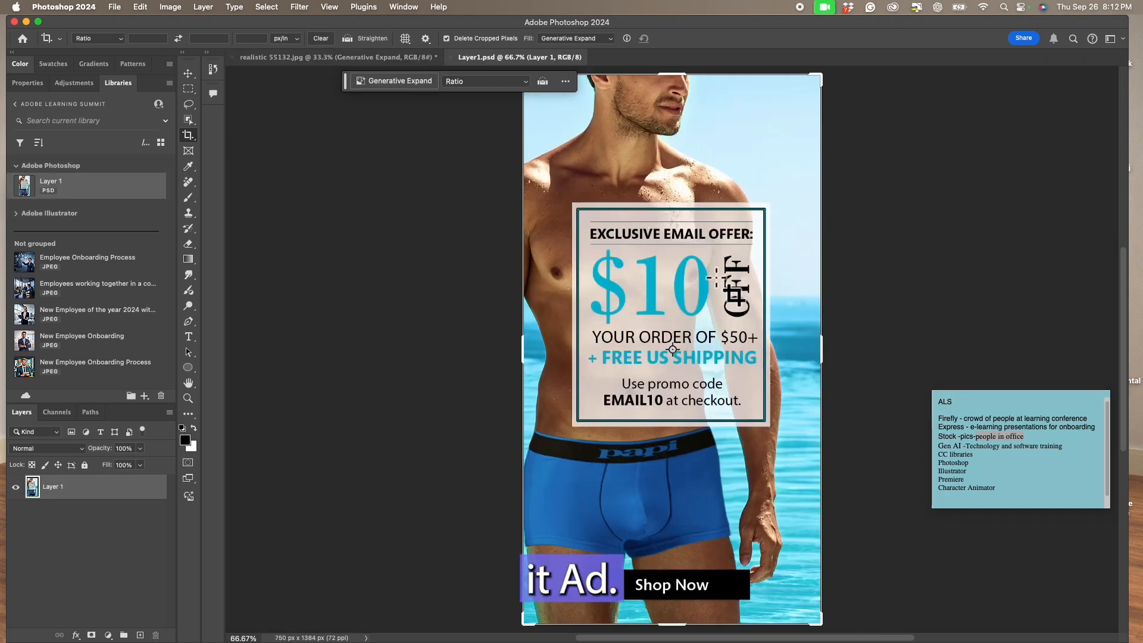
click(190, 73)
key(super+minus)
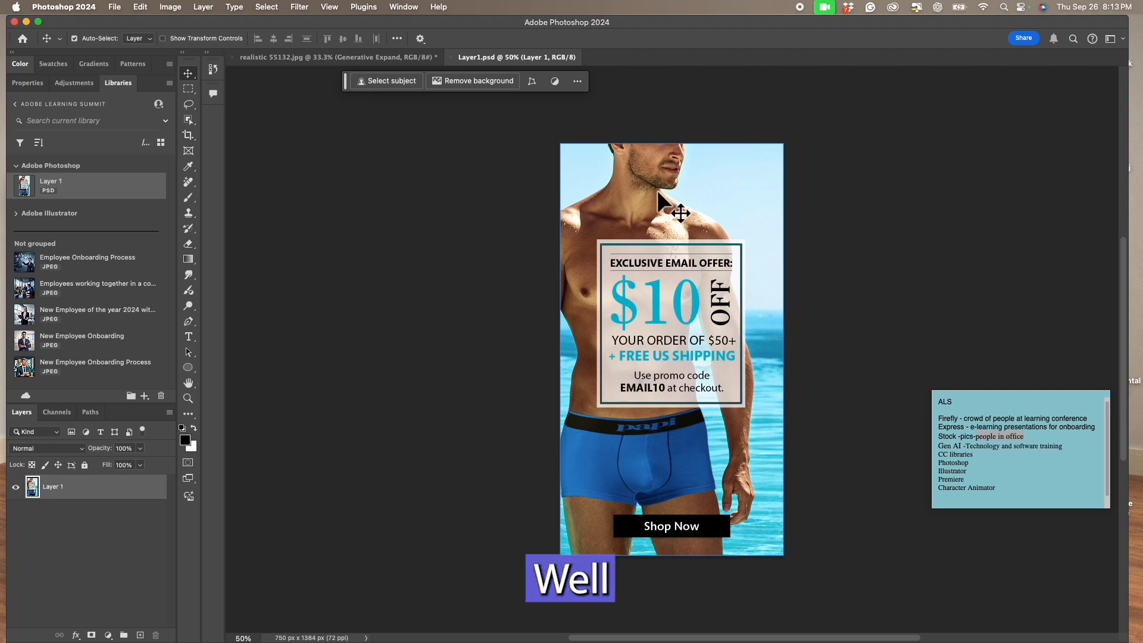
Step: Extend the canvas upward to about 1702 px tall with Generative Expand, without a prompt, and choose the third variation of the head
click(190, 136)
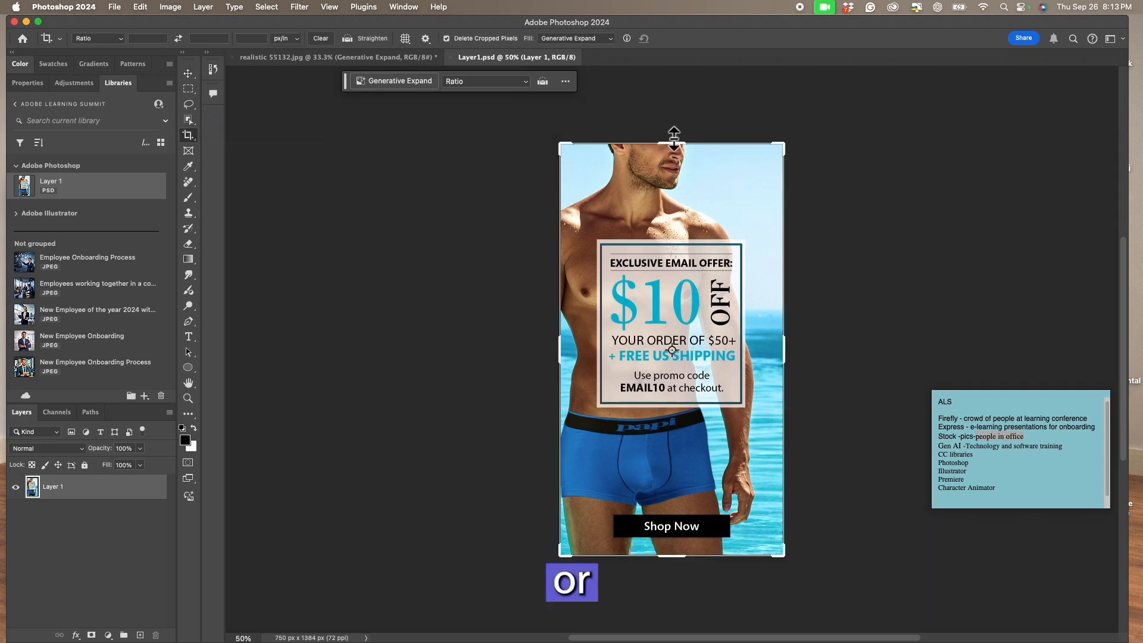
drag(672, 143, 676, 110)
key(Return)
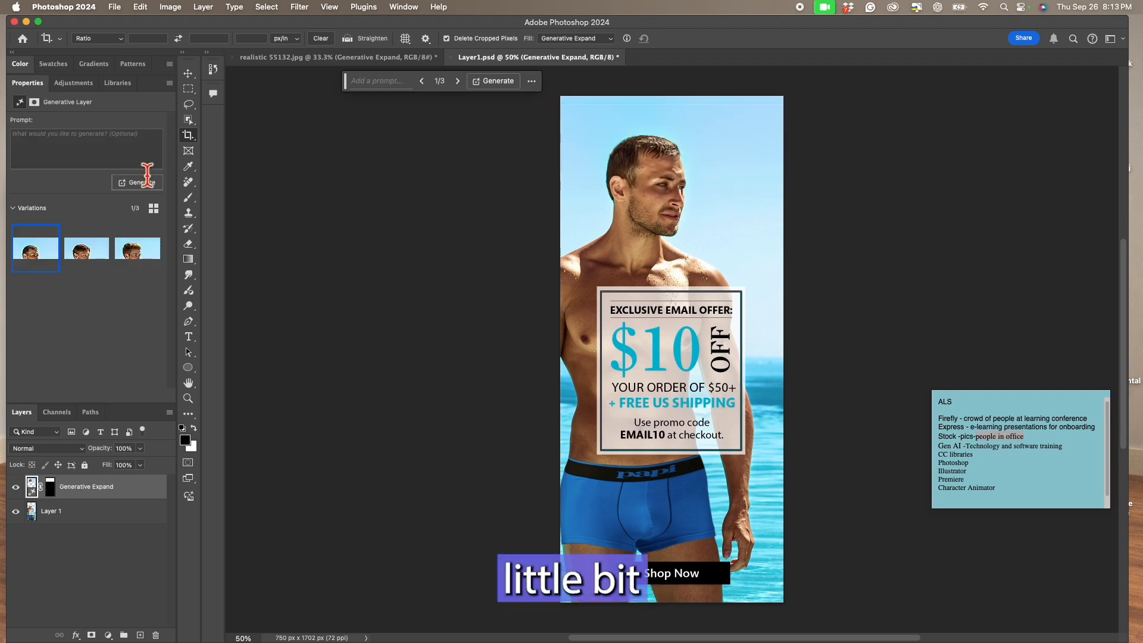
click(86, 248)
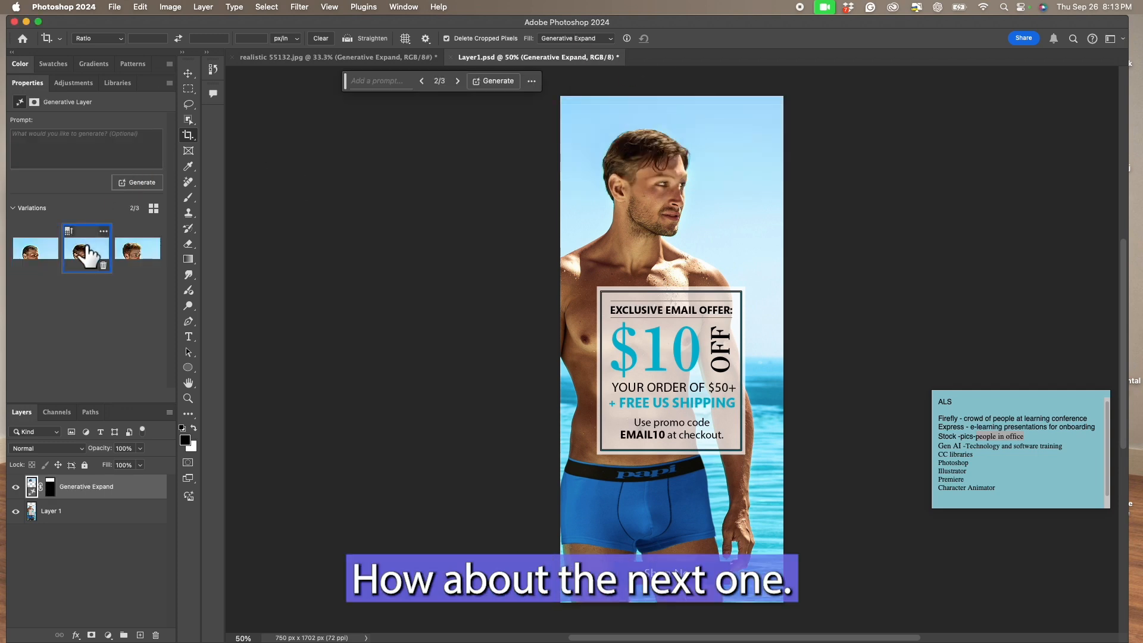
click(134, 256)
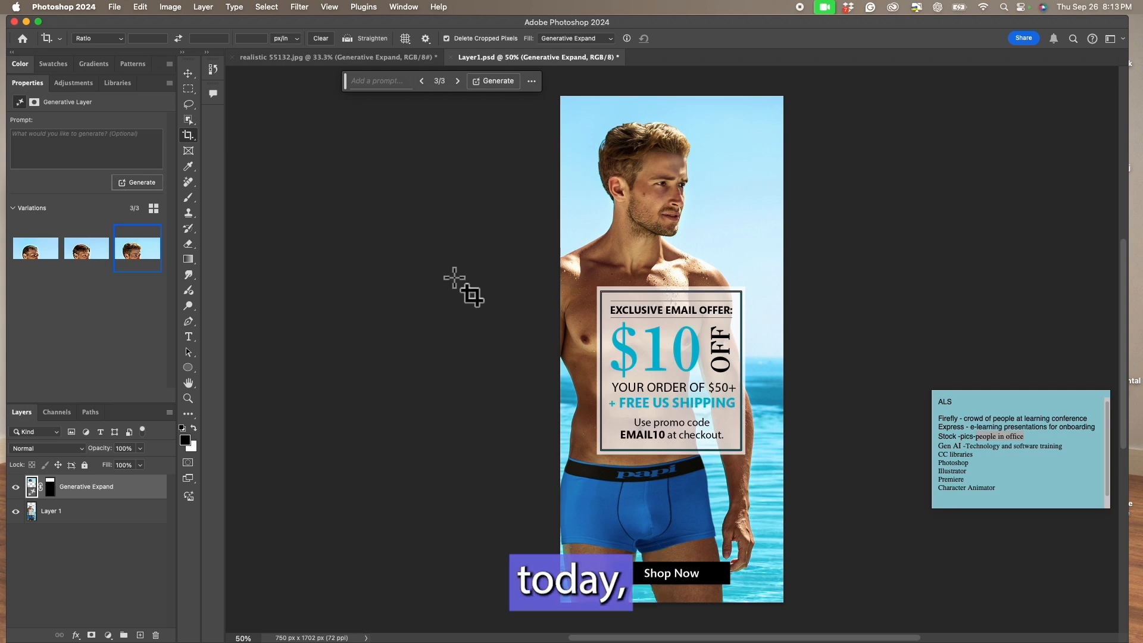
Step: Extend the canvas past the man's cropped arm to about 978 px wide with Generative Expand, without a prompt
click(190, 137)
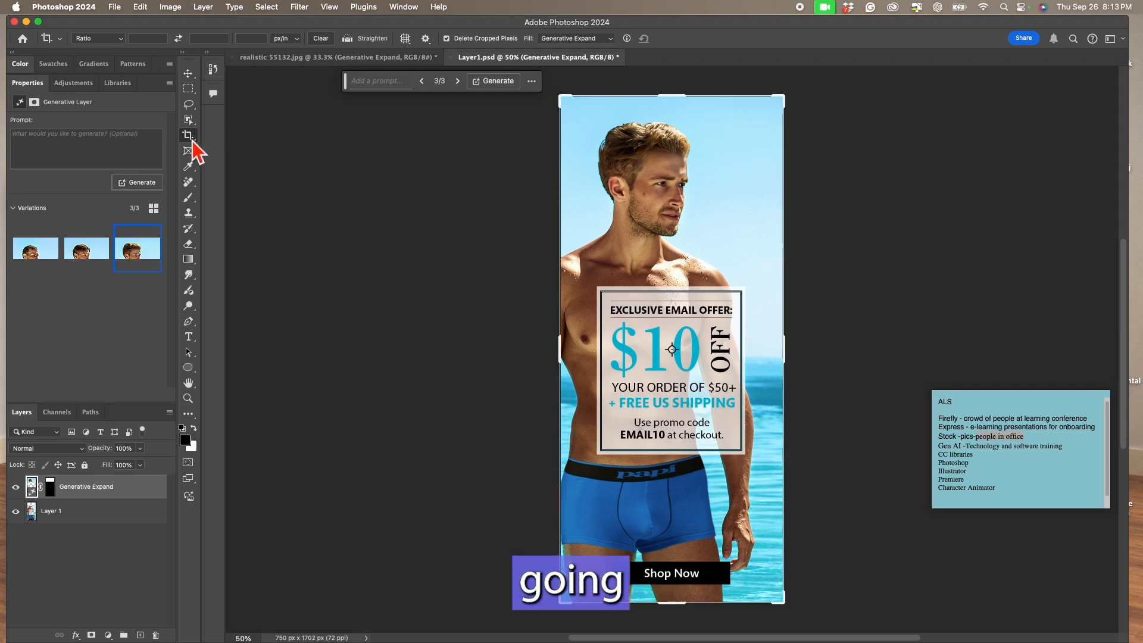
drag(555, 351, 523, 356)
key(Return)
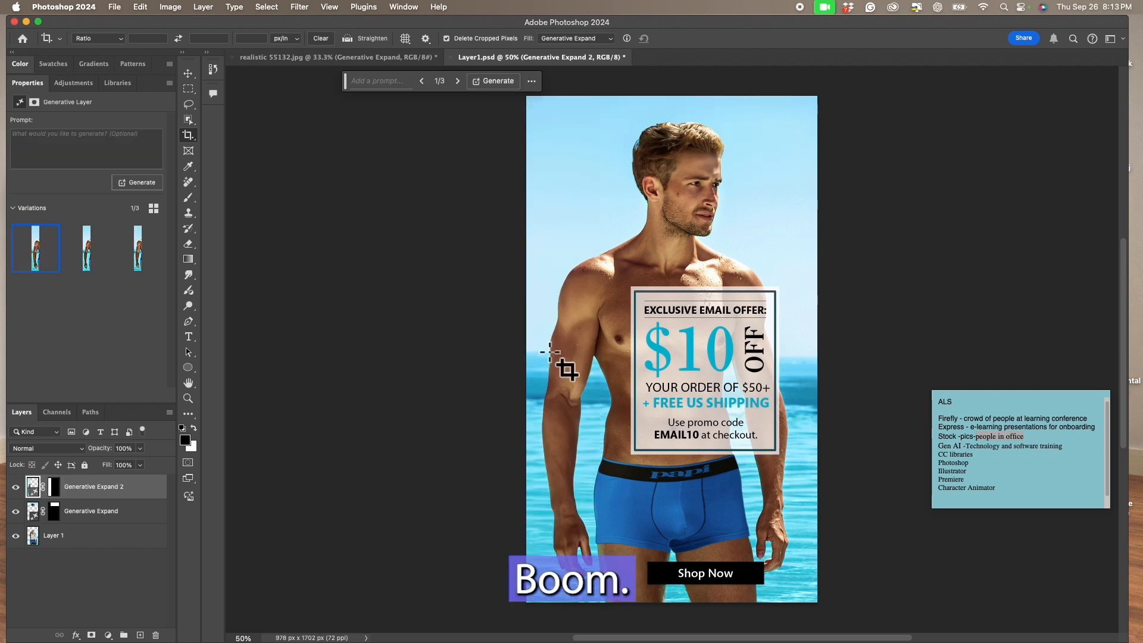
Step: Select the offer box and the Shop Now button with rectangular marquees and remove them using Generative Fill without a prompt
click(189, 88)
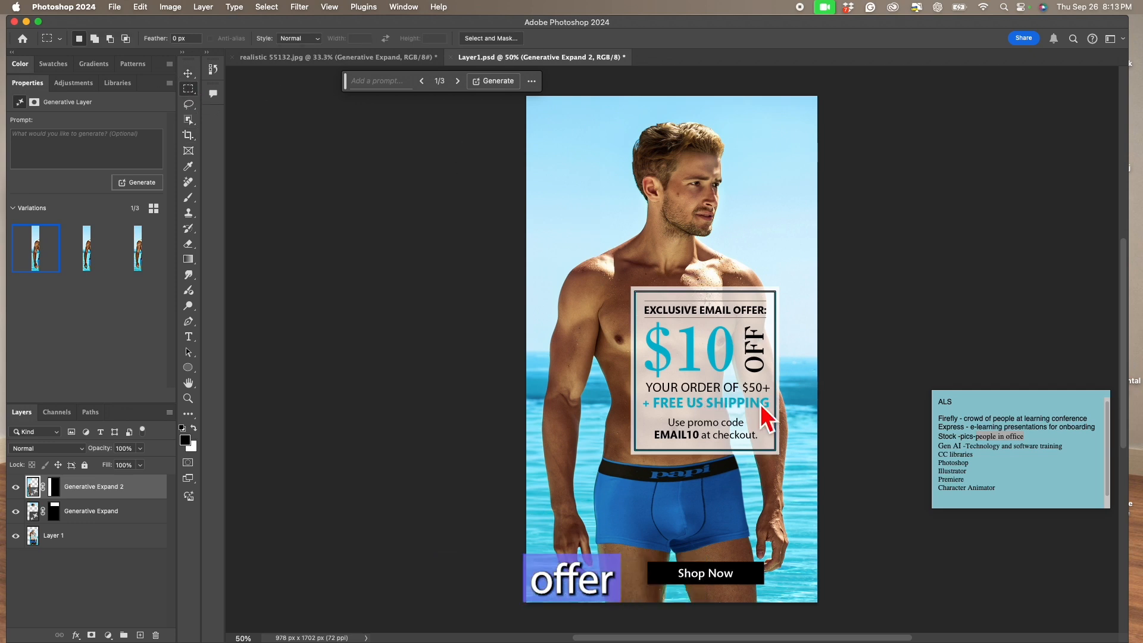
drag(624, 275, 785, 463)
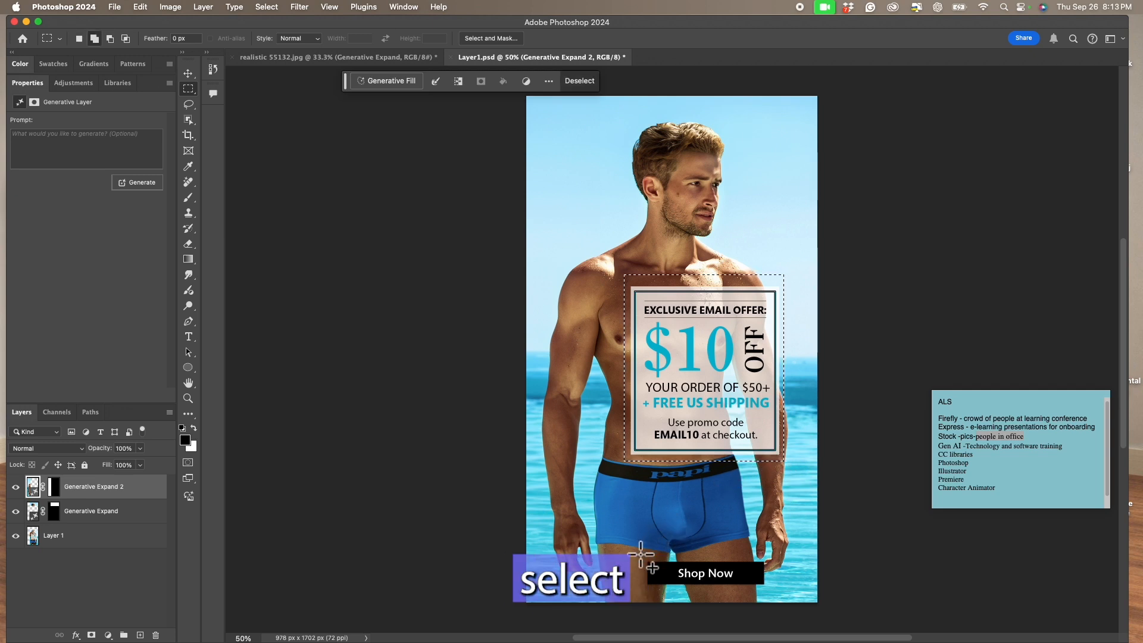
drag(640, 559, 640, 558)
drag(702, 588, 771, 589)
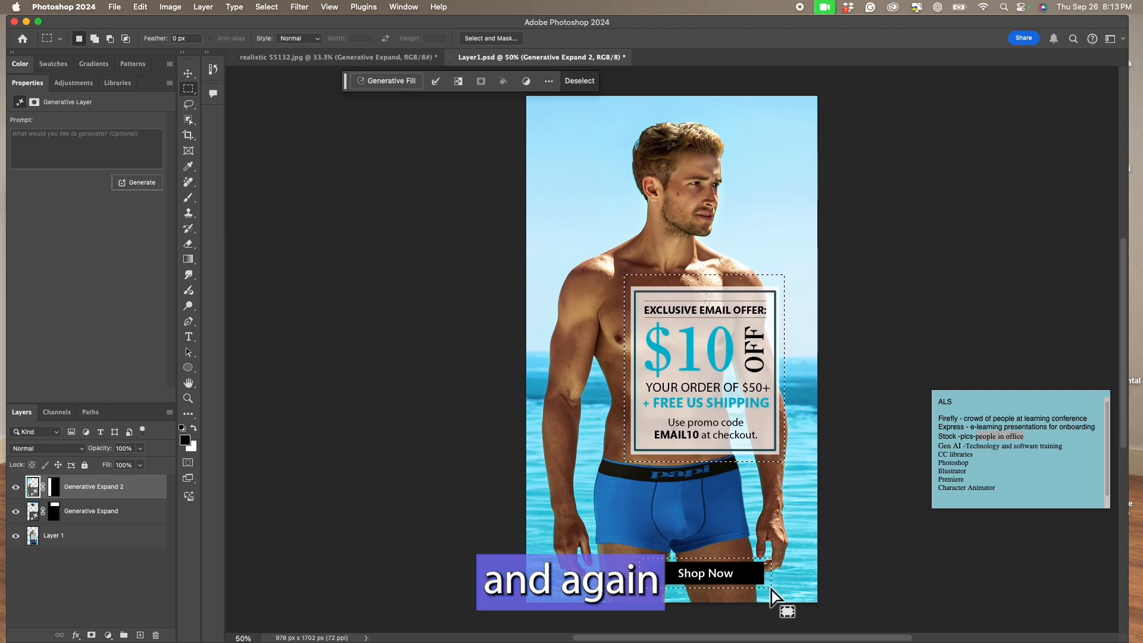
click(399, 88)
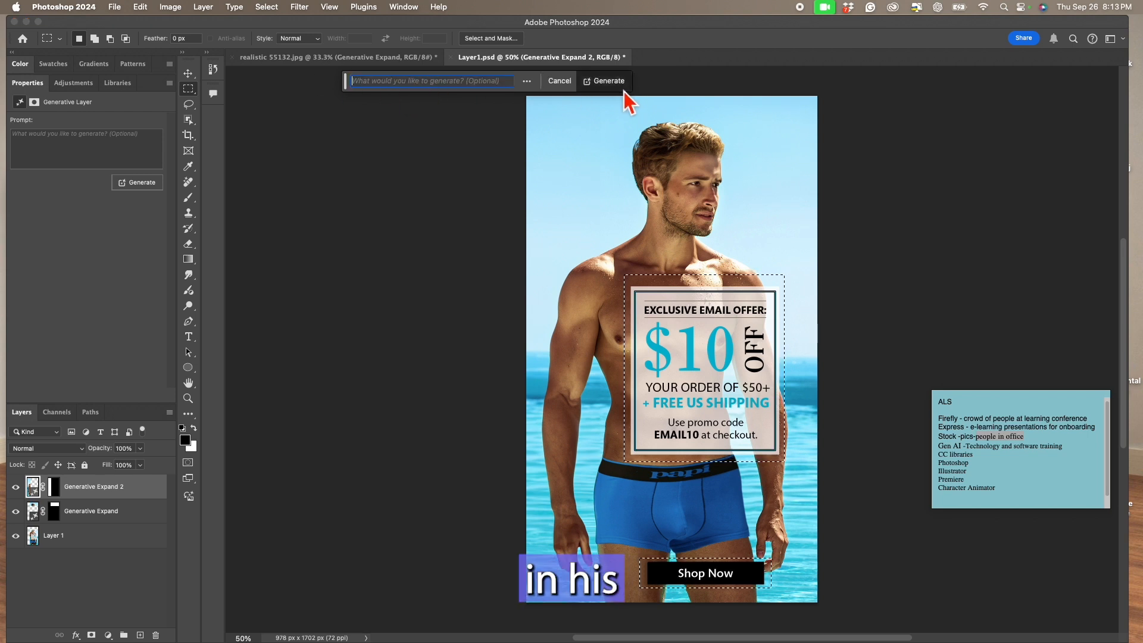
click(608, 82)
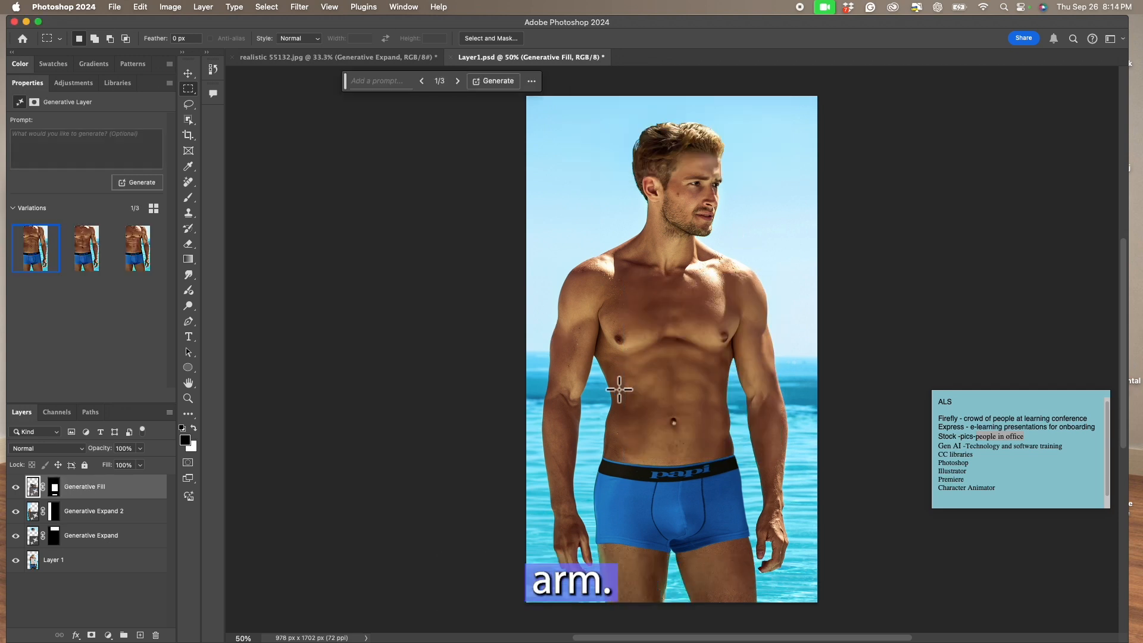
Step: Compare the Generative Fill variations of the torso and choose the second one
click(85, 245)
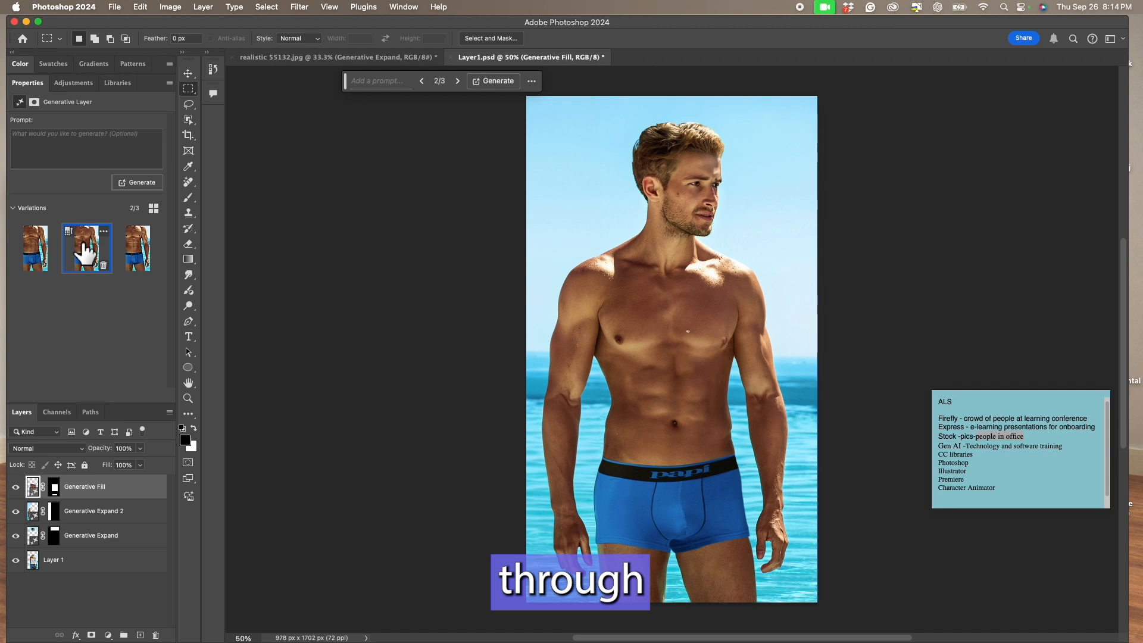
click(137, 254)
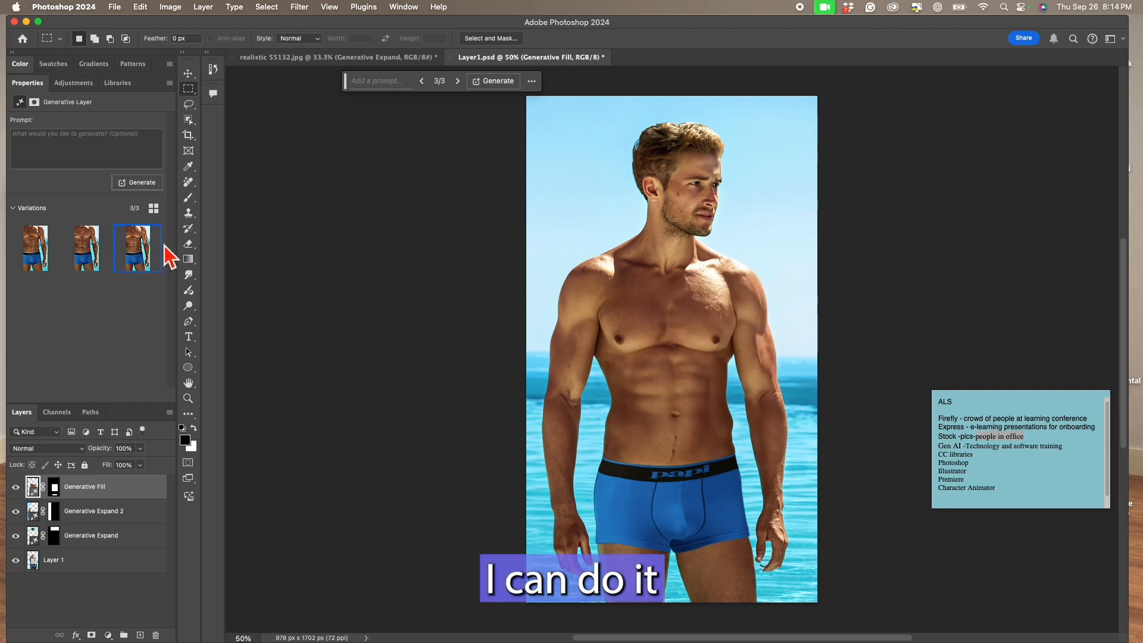
click(41, 253)
click(89, 253)
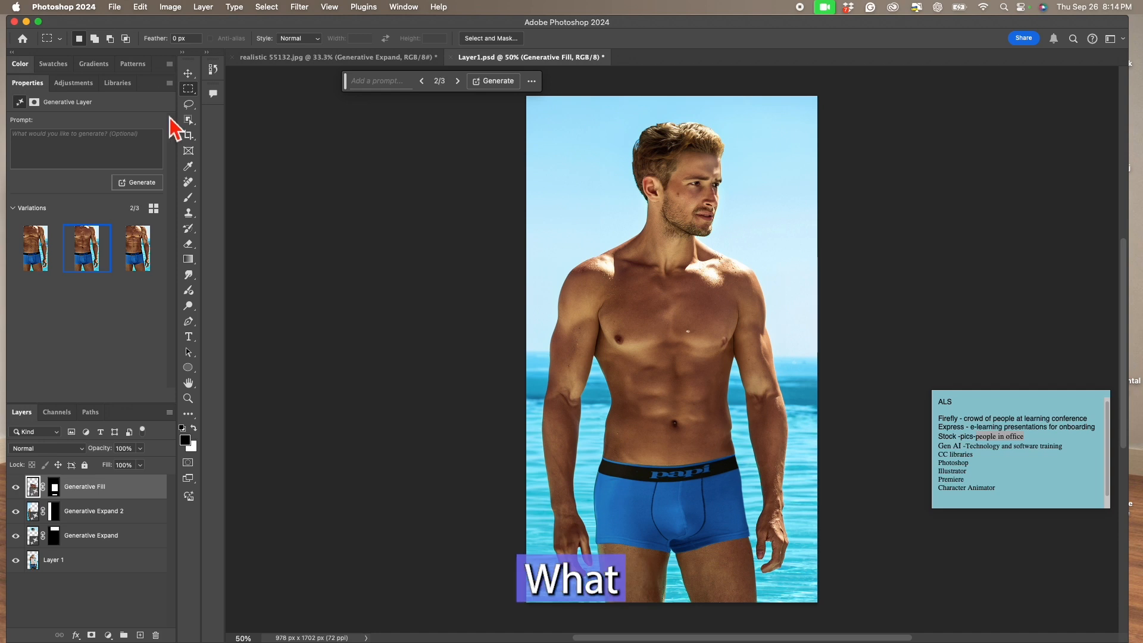
Step: Extend the canvas downward to about 2968 px tall with Generative Expand to generate the man's legs and feet
key(super+minus)
click(190, 137)
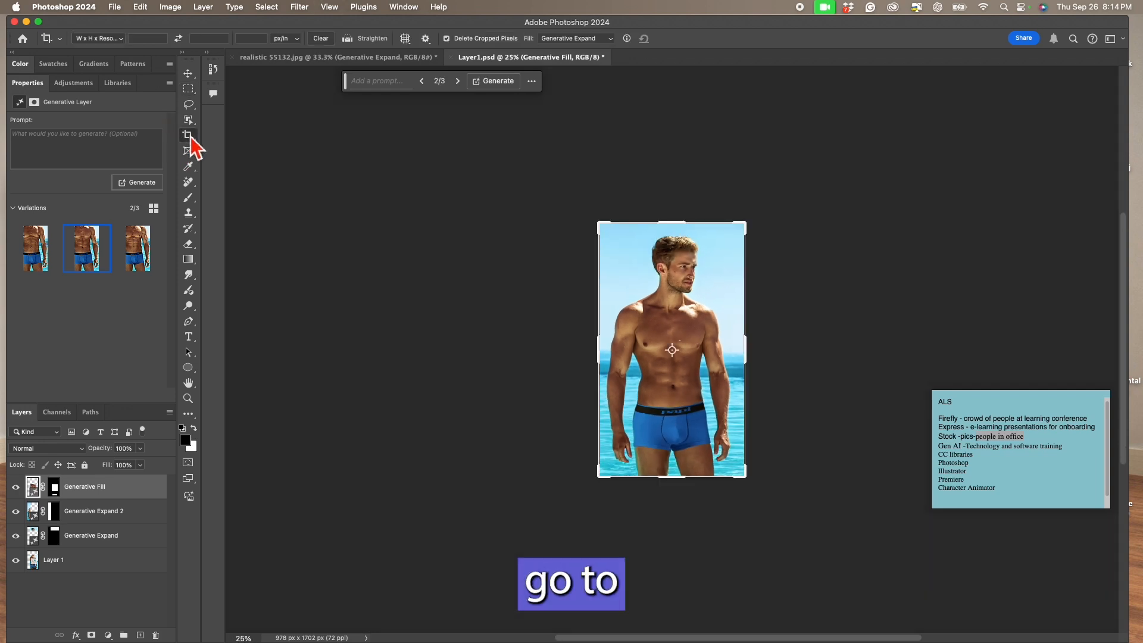
drag(670, 477, 676, 581)
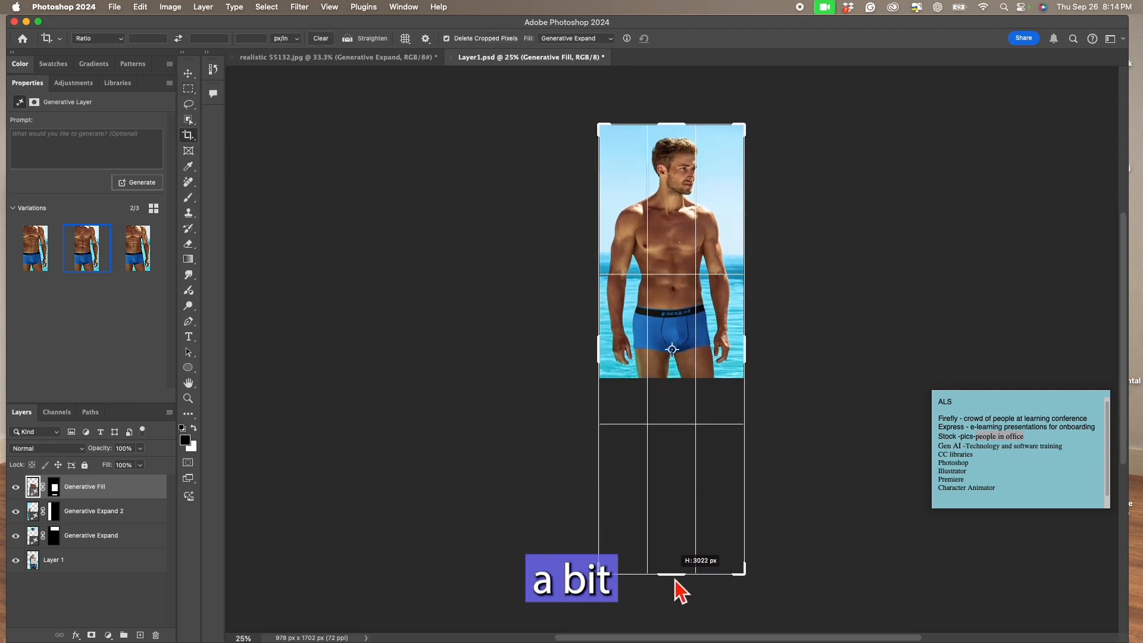
key(Return)
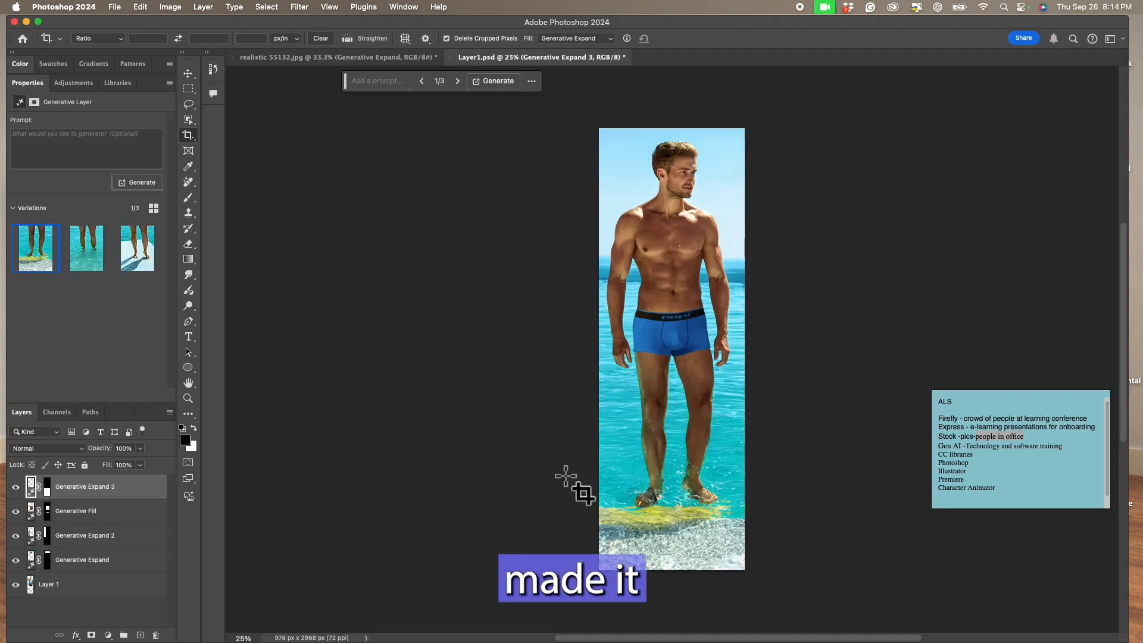
Step: Lasso the man's shorts and legs, apply Generative Fill with the prompt "pants", and choose the third variation
click(188, 104)
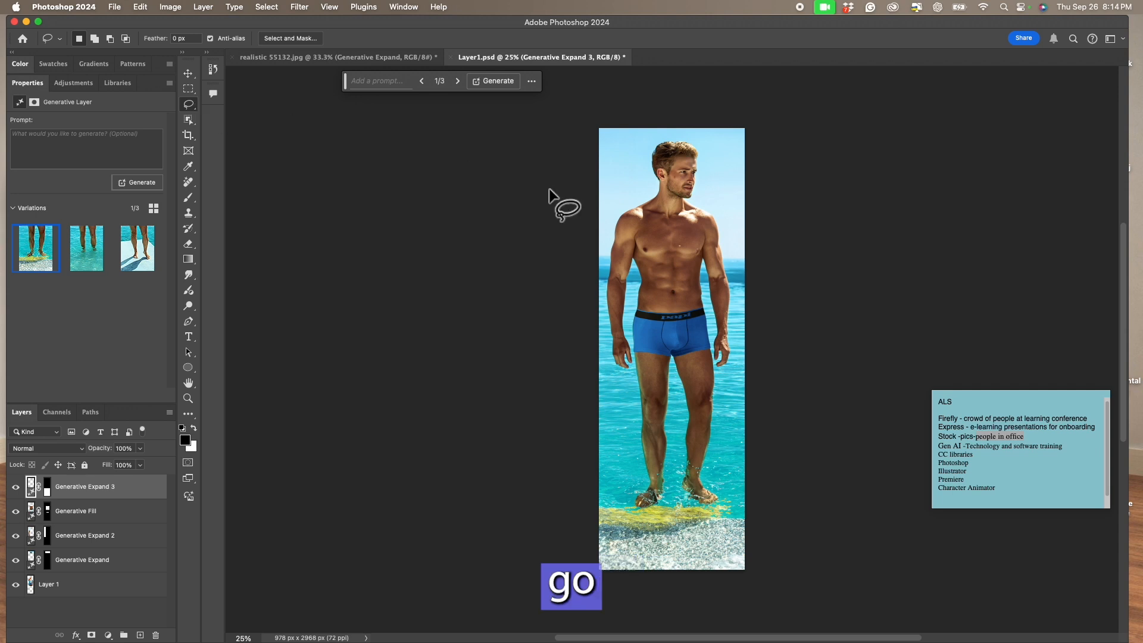
mouse_move(707, 306)
mouse_down()
mouse_move(631, 310)
mouse_move(629, 502)
mouse_move(648, 517)
mouse_move(714, 516)
mouse_move(727, 505)
mouse_move(705, 308)
mouse_up()
click(388, 88)
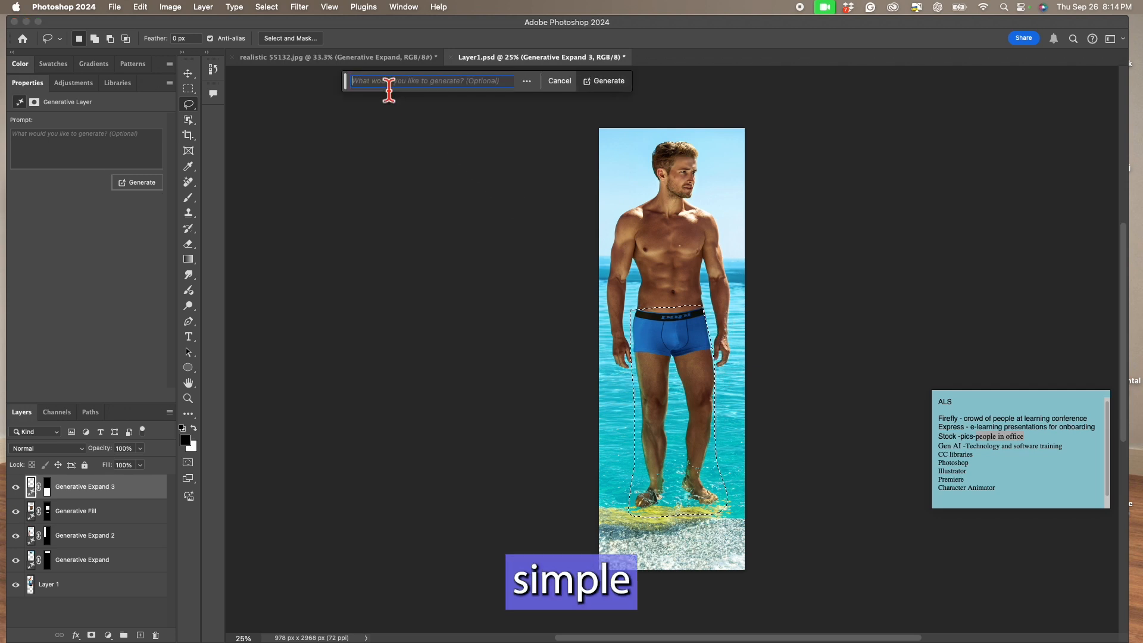
text(pants)
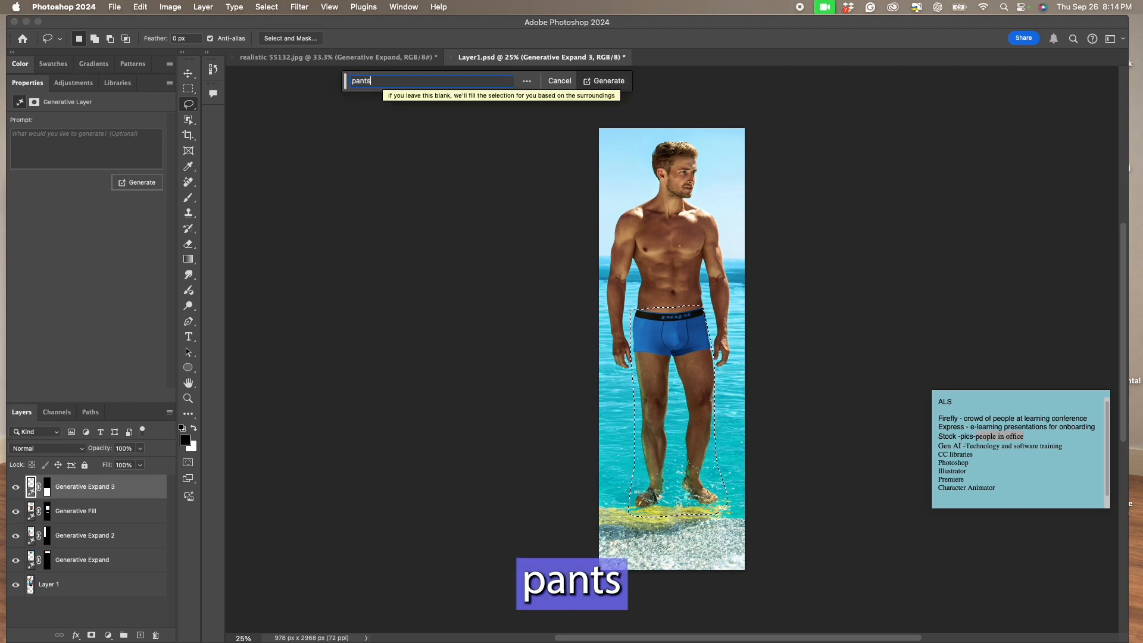
key(Return)
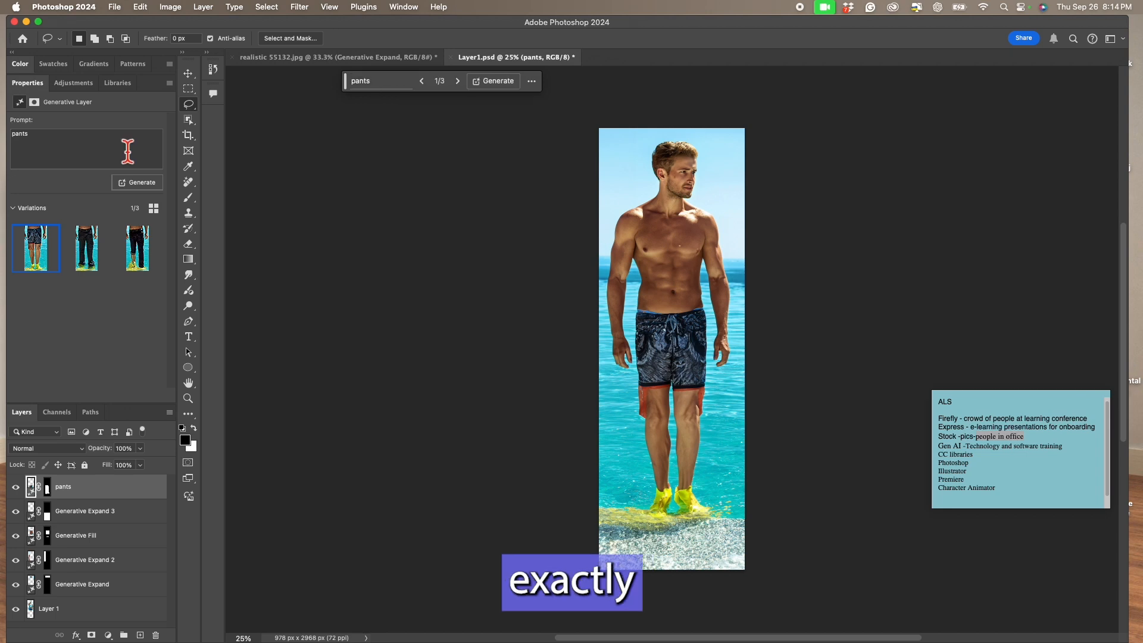
click(84, 261)
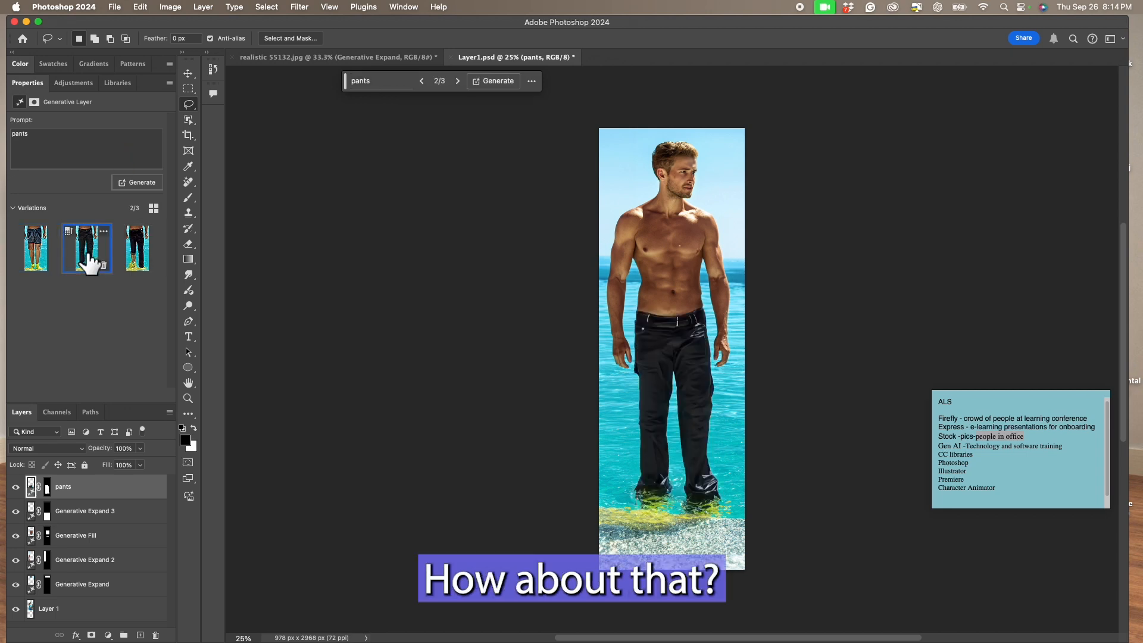
click(135, 260)
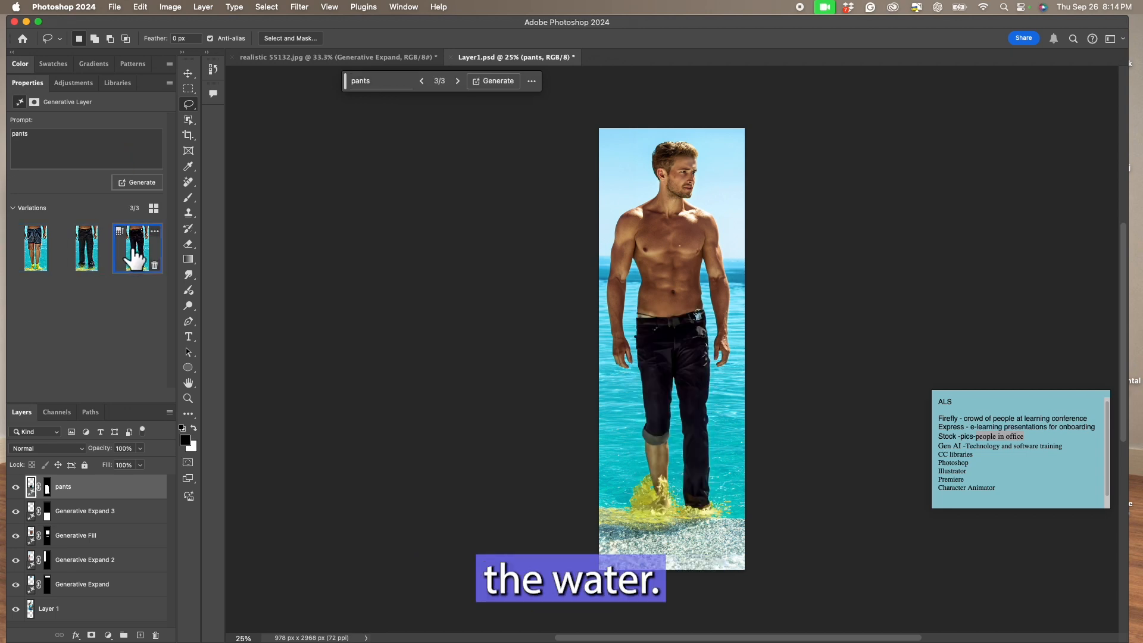
Step: Lasso the man's whole torso and arms, apply Generative Fill with the prompt "Suit and tie", and choose the third variation
mouse_move(701, 204)
mouse_down()
mouse_move(607, 302)
mouse_move(635, 269)
mouse_move(638, 311)
mouse_move(706, 303)
mouse_up()
mouse_move(703, 254)
mouse_down()
mouse_move(709, 314)
mouse_move(730, 337)
mouse_move(742, 296)
mouse_move(721, 237)
mouse_up()
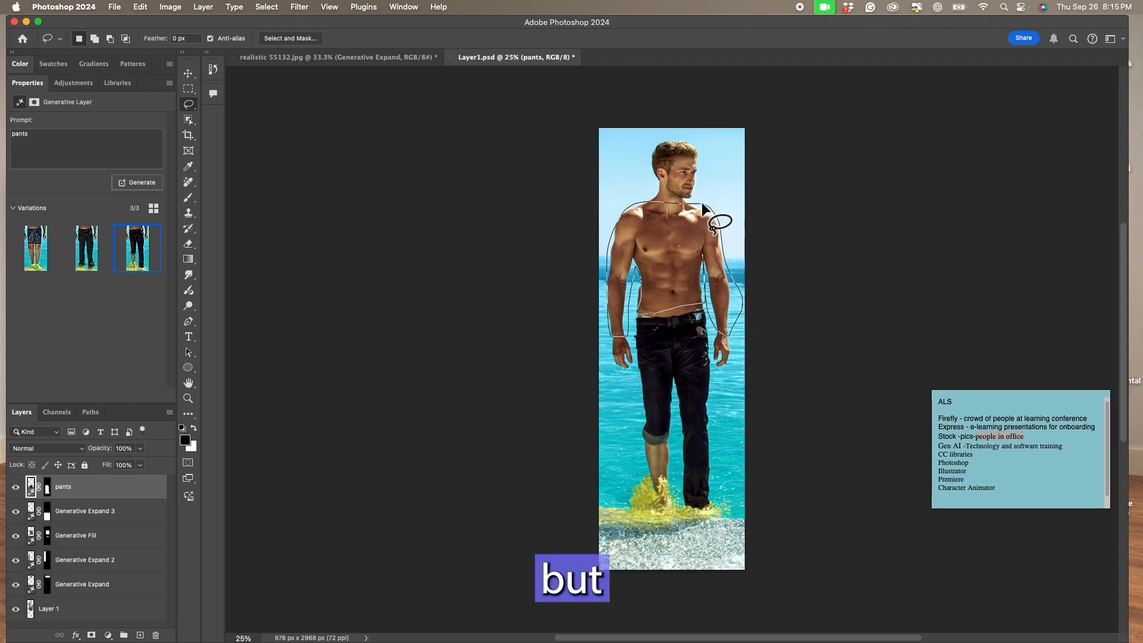
drag(646, 204, 647, 206)
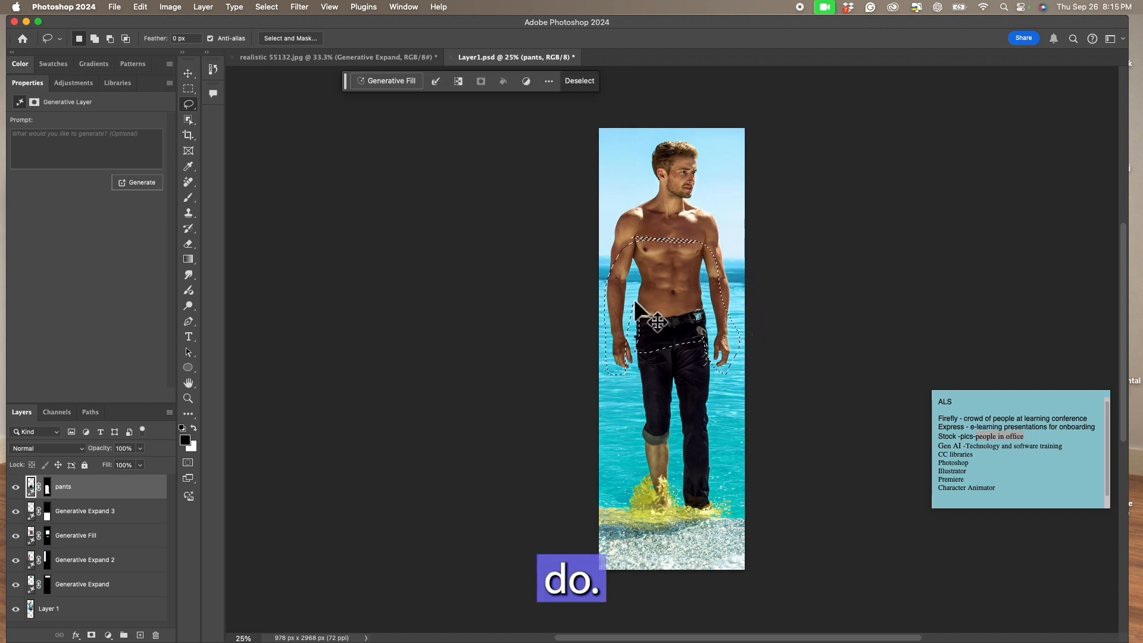
key(shift)
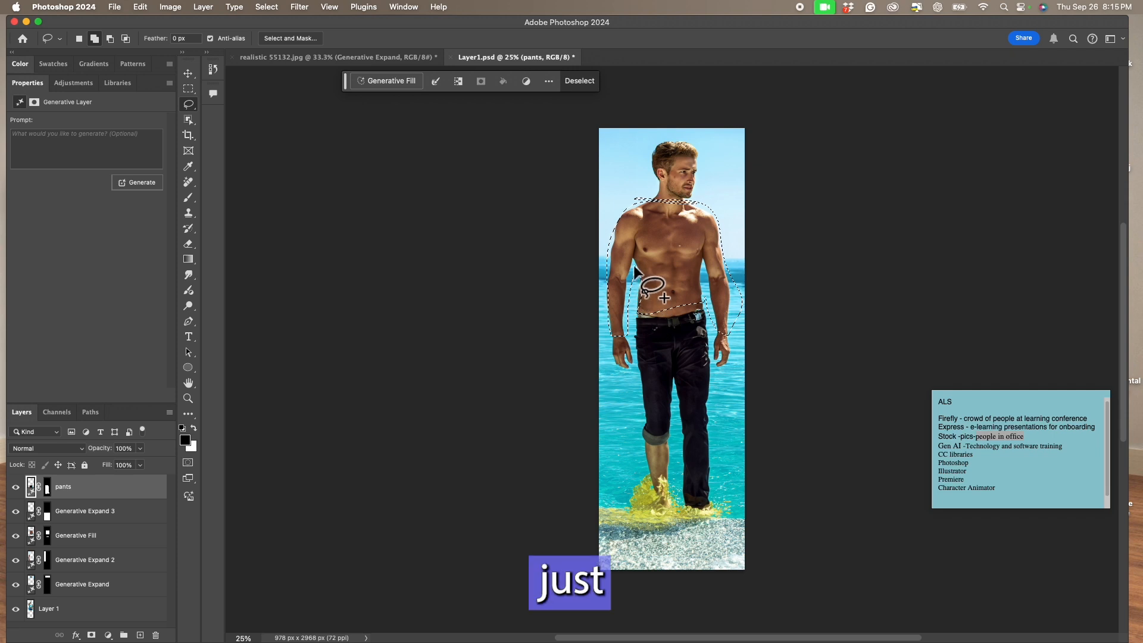
mouse_move(636, 280)
mouse_down()
mouse_move(633, 328)
mouse_move(656, 339)
mouse_move(709, 326)
mouse_move(710, 289)
mouse_move(705, 275)
mouse_move(636, 268)
mouse_move(626, 320)
mouse_move(655, 325)
mouse_up()
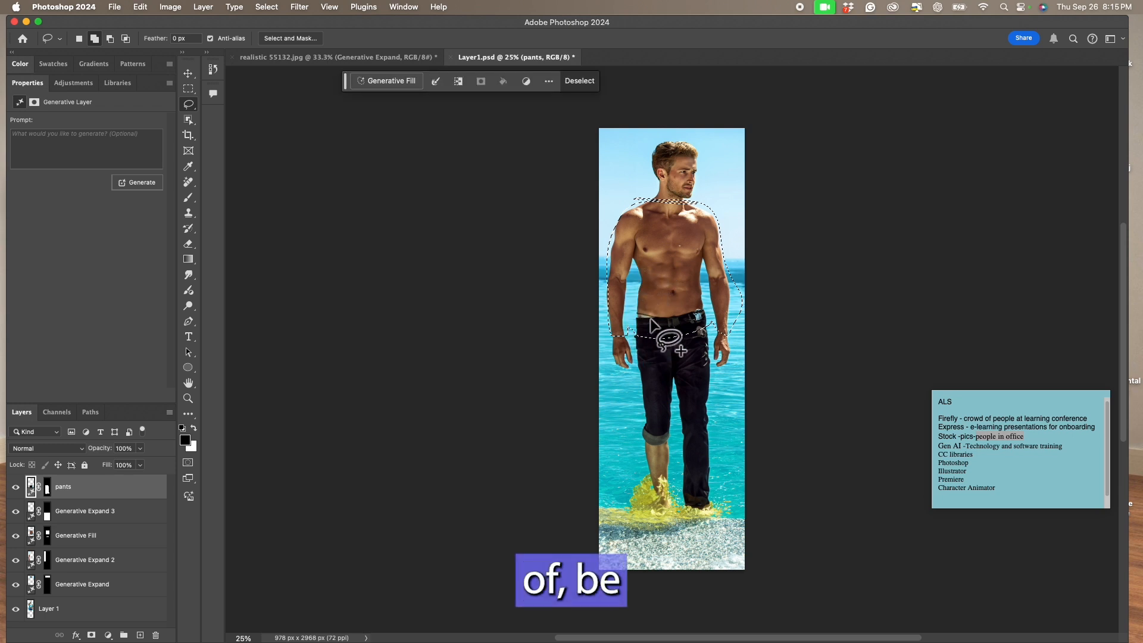
click(382, 81)
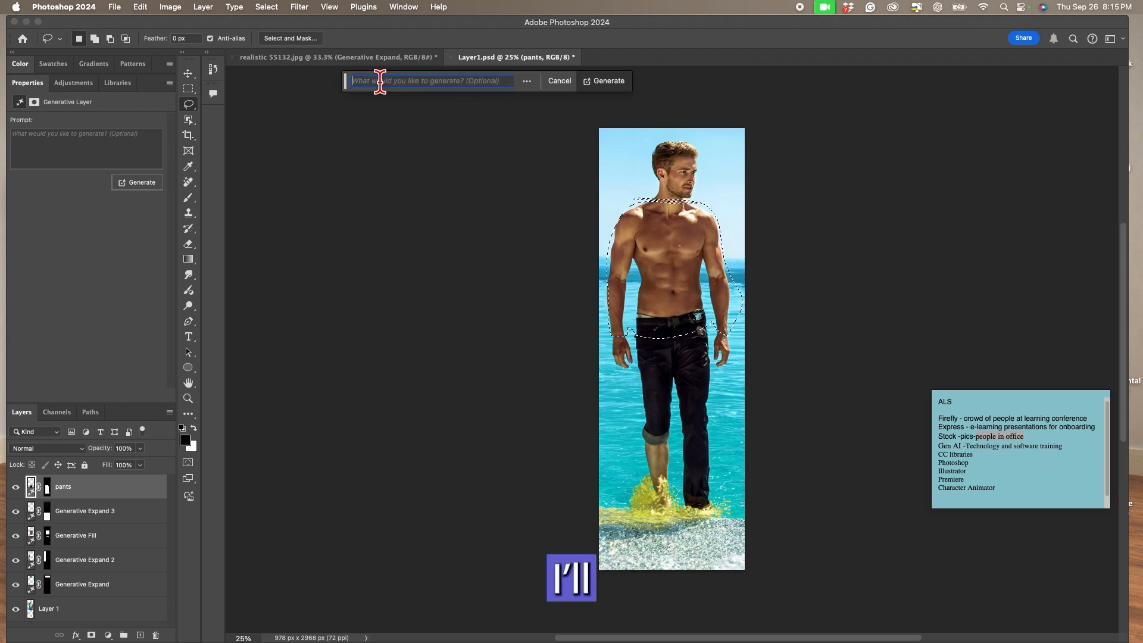
text(Su)
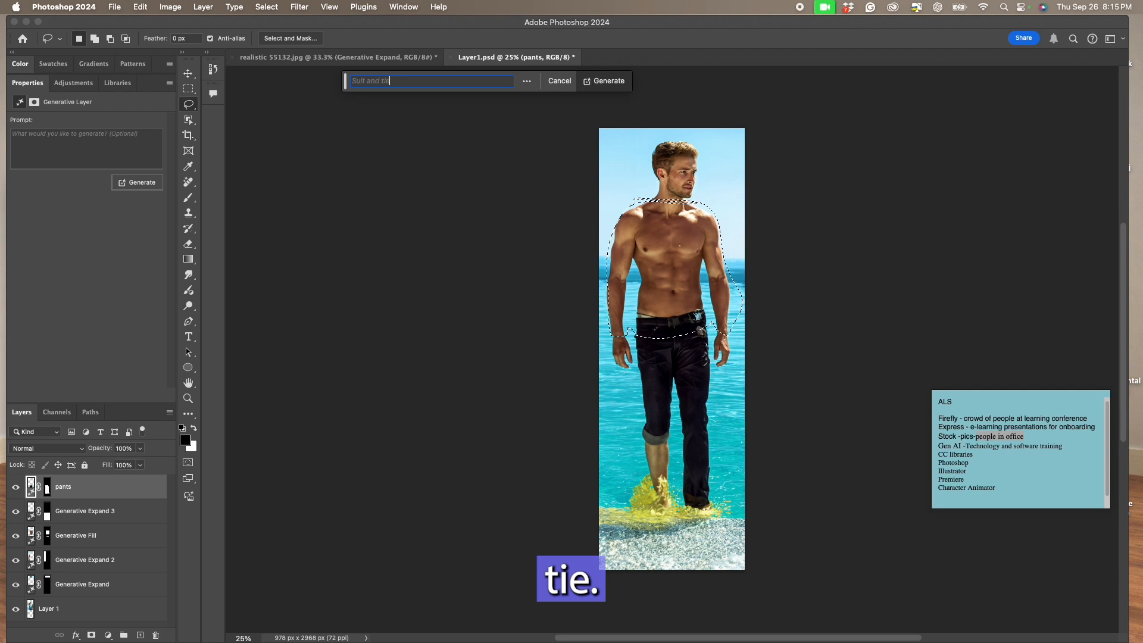
text(it and tie)
click(605, 81)
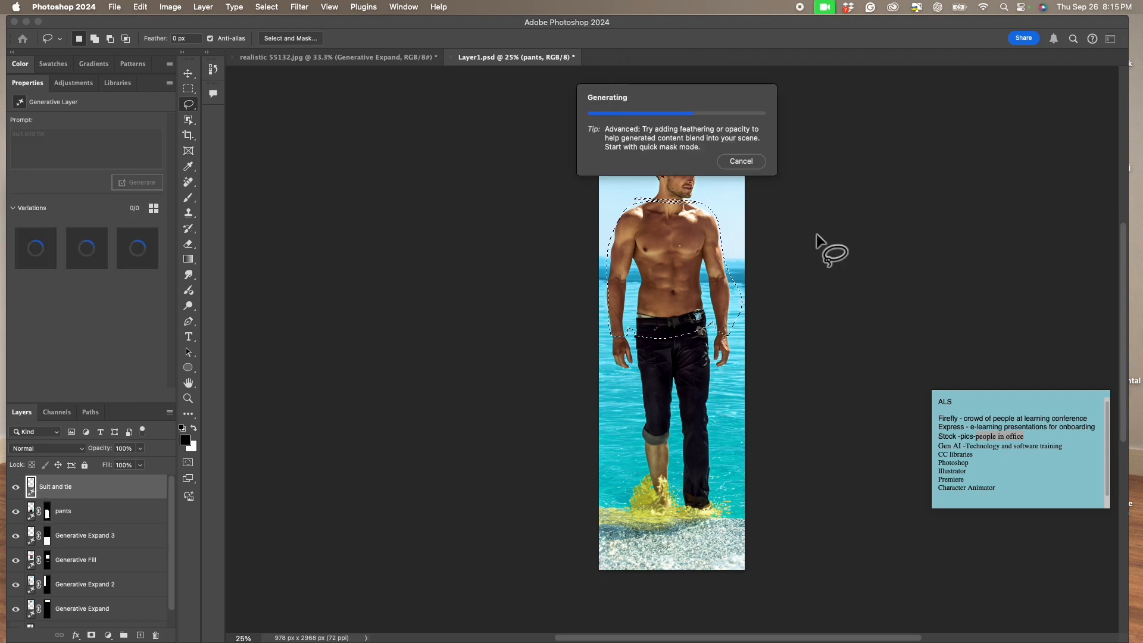
click(86, 249)
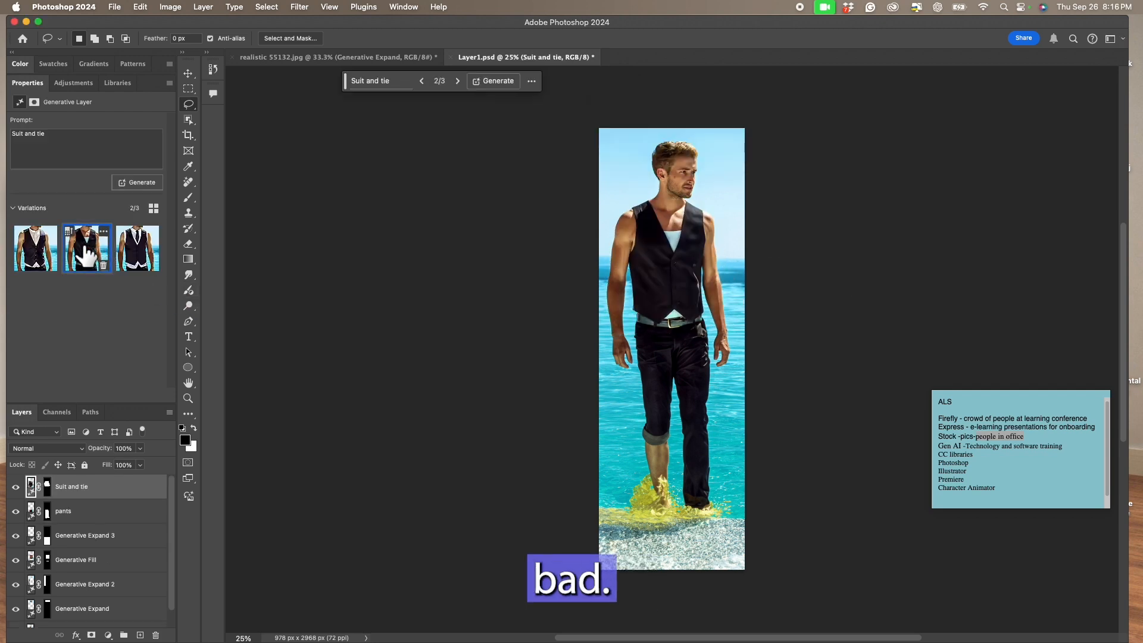
click(136, 253)
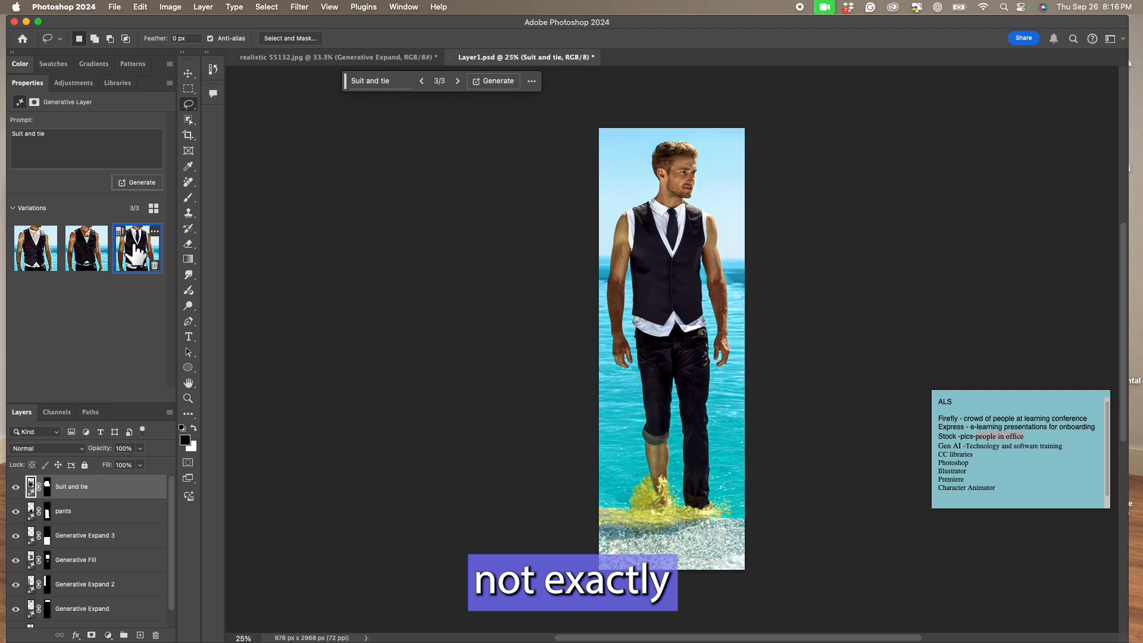
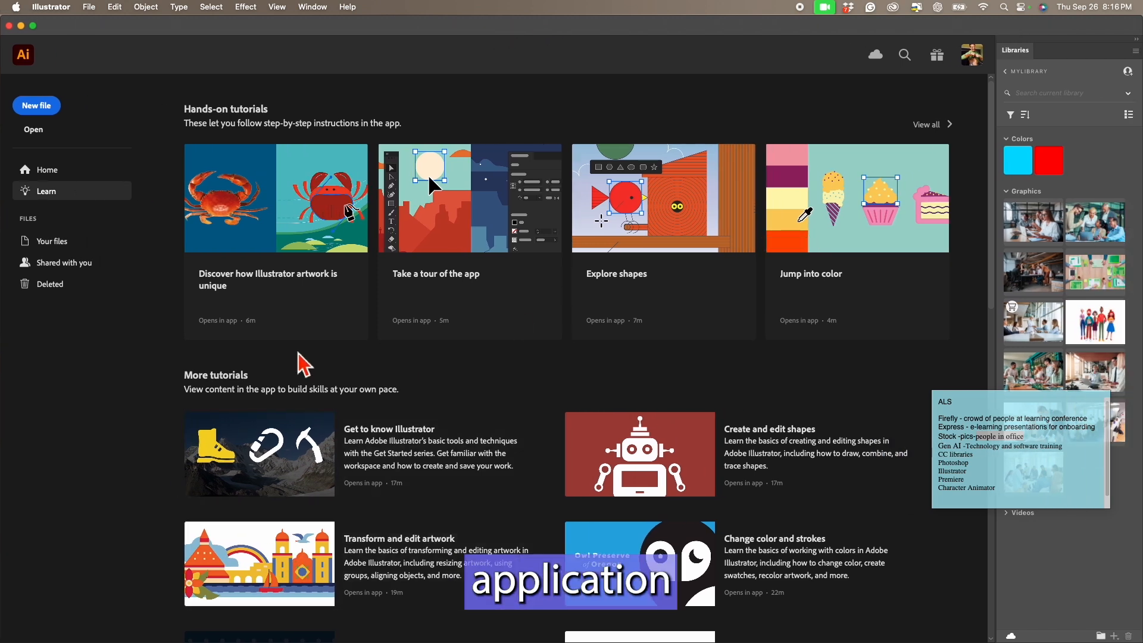
Step: Create a new document and open the Web Buttons and Bars symbol library with its panel enlarged to show more symbols
click(42, 107)
key(Return)
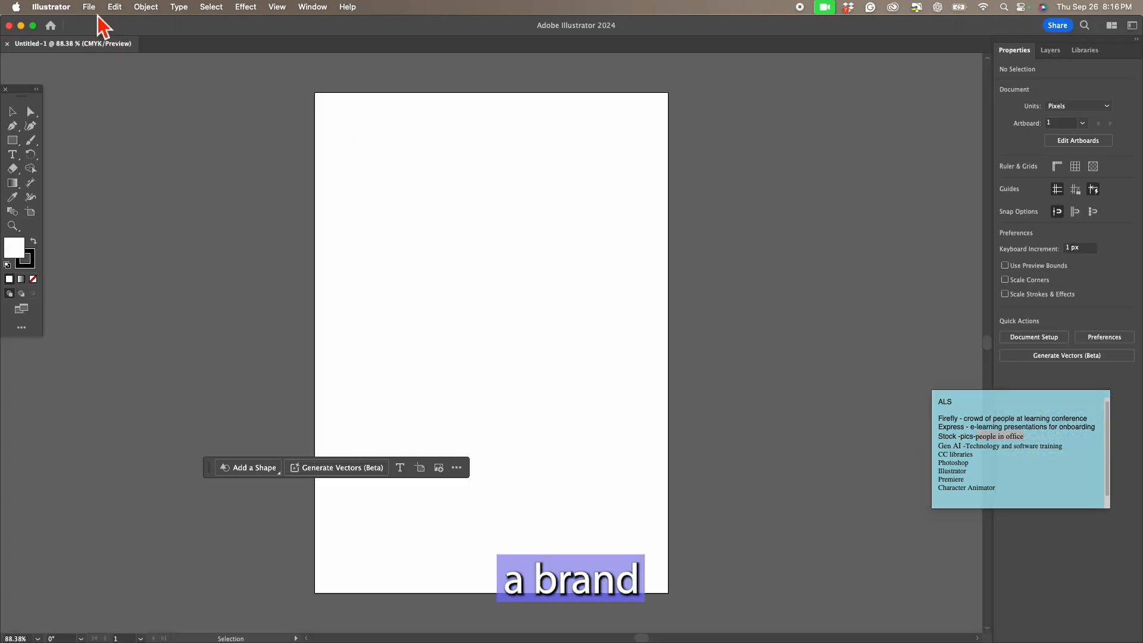
click(312, 6)
scroll(384, 328, down, 10)
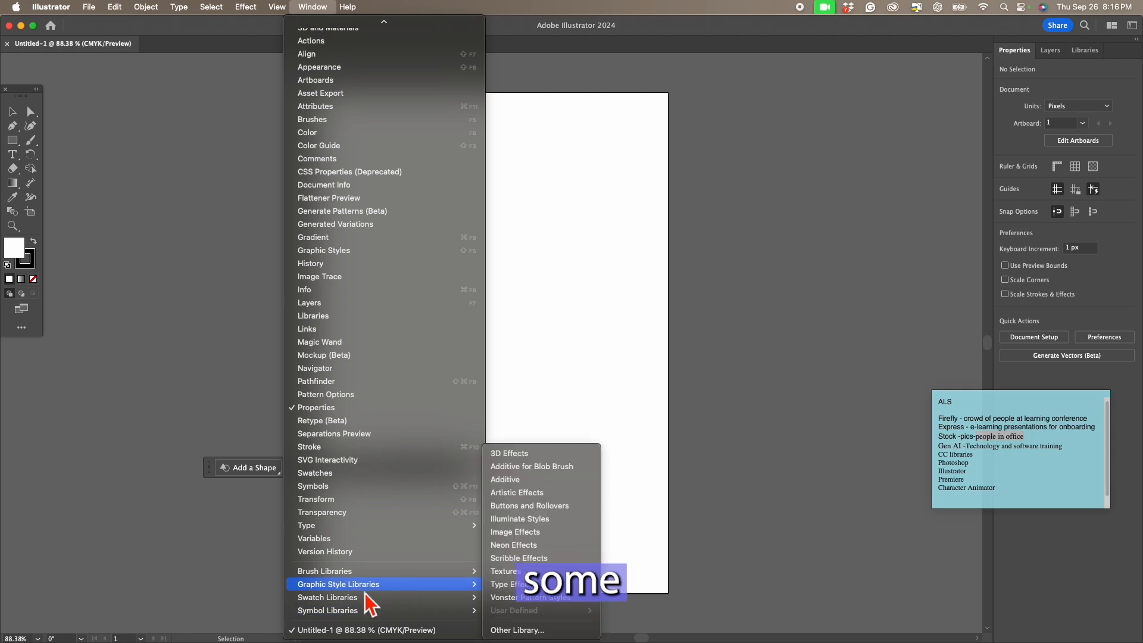
mouse_move(347, 616)
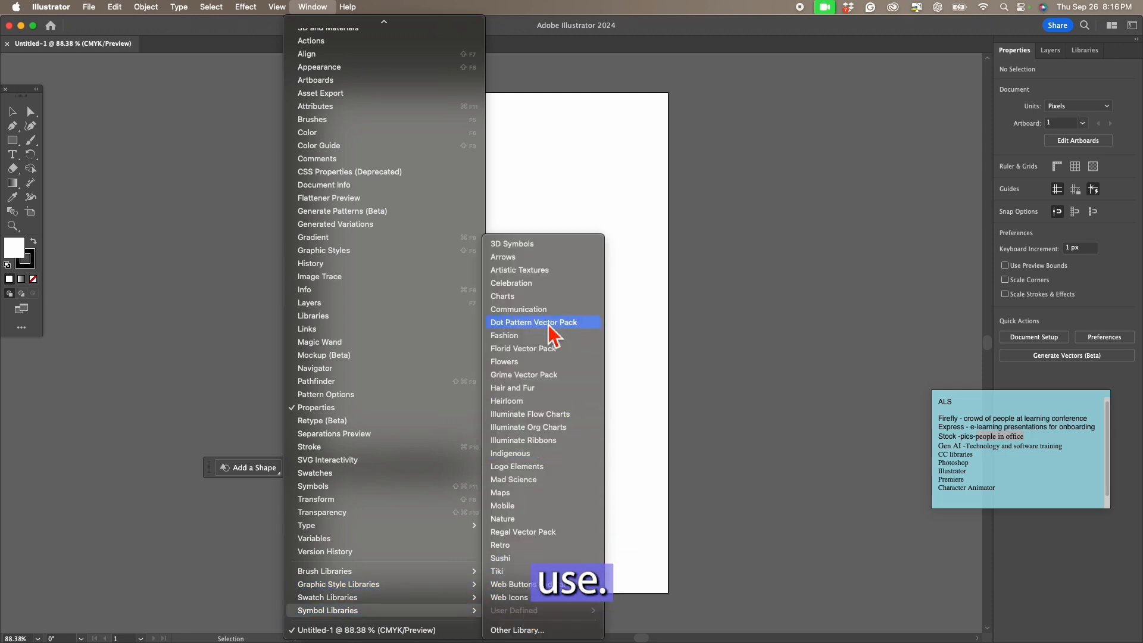
click(510, 599)
drag(810, 194, 813, 448)
Step: Place the green, blue and orange round play buttons, the blue up-arrow button and the glossy yellow play button on the artboard
drag(728, 247, 452, 182)
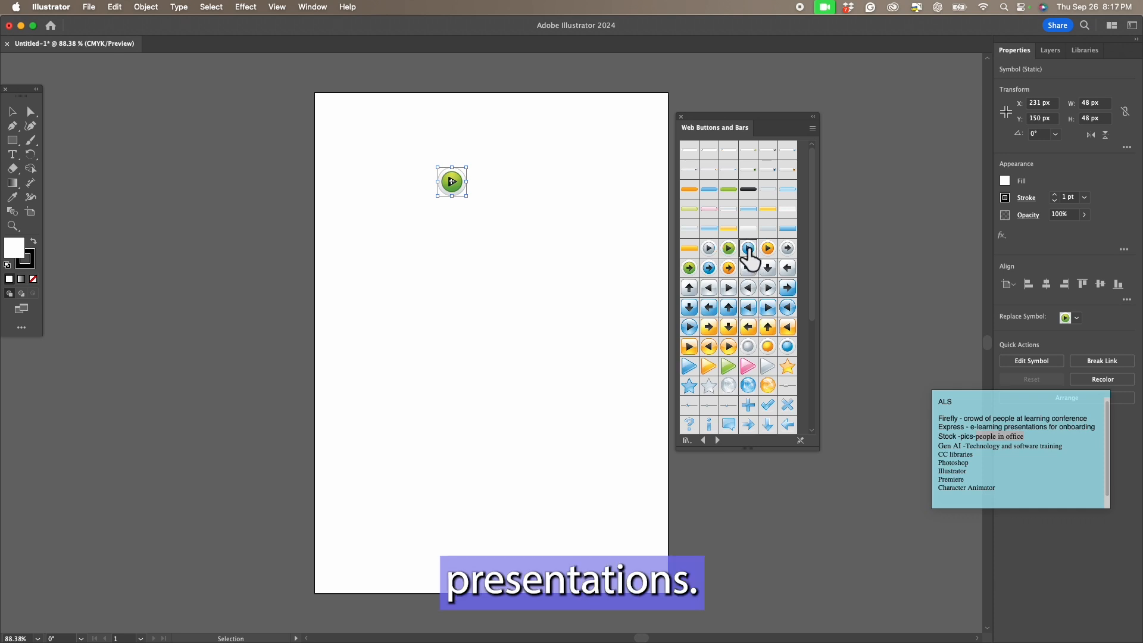
drag(748, 247, 437, 248)
drag(768, 248, 452, 298)
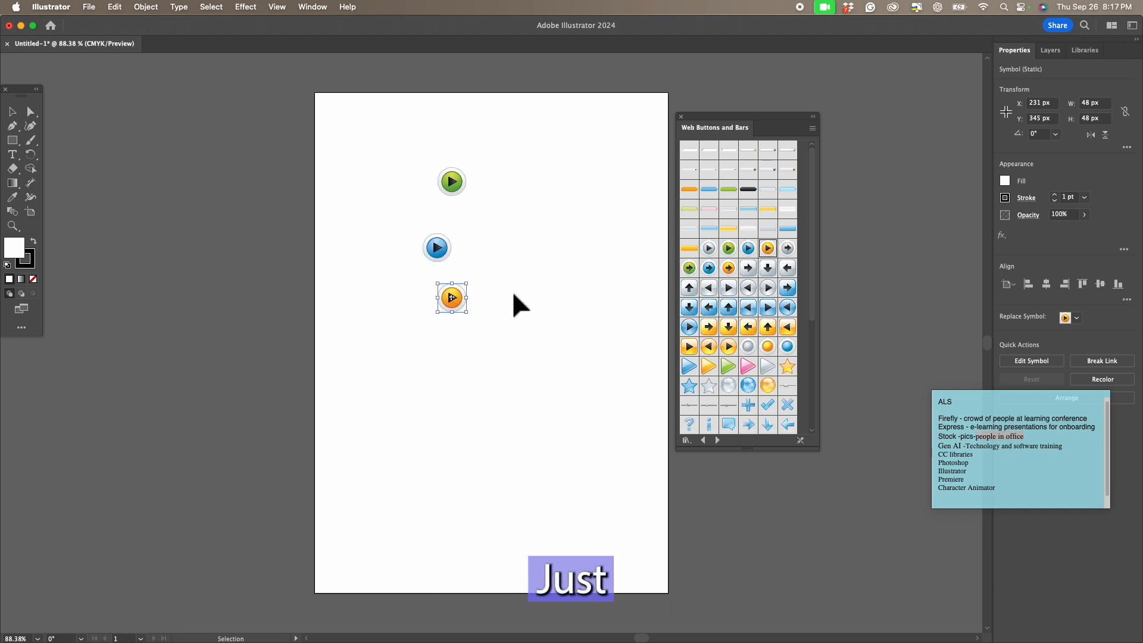
drag(729, 308, 480, 336)
drag(727, 343, 539, 244)
click(580, 288)
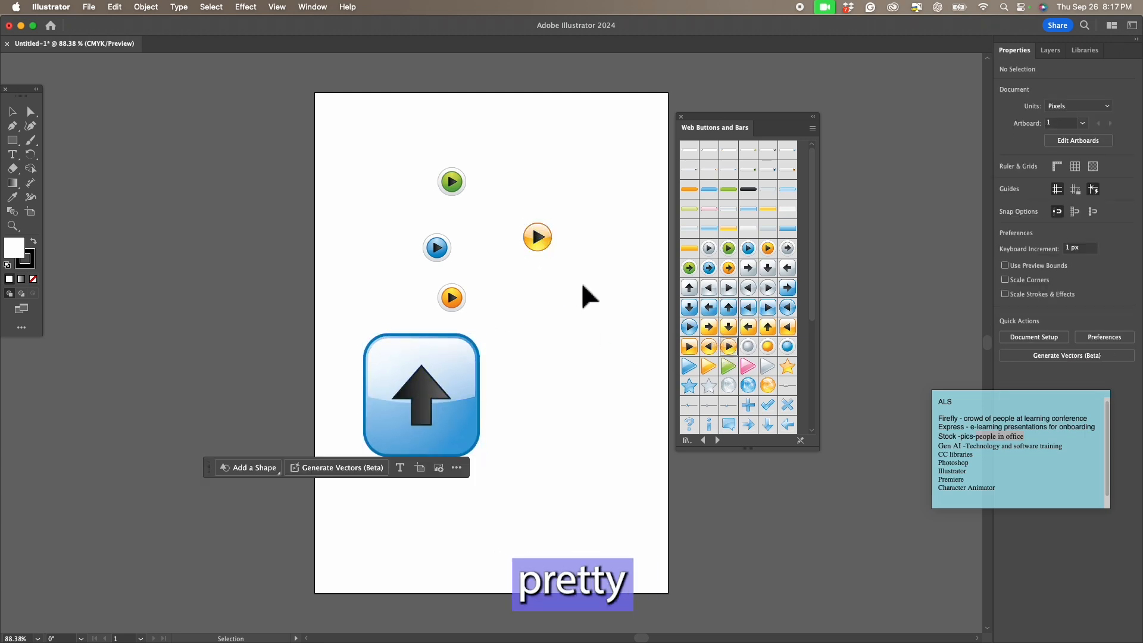
Step: Export the yellow play button alone as a PNG asset at 1x scale to the desktop
click(545, 249)
right_click(543, 238)
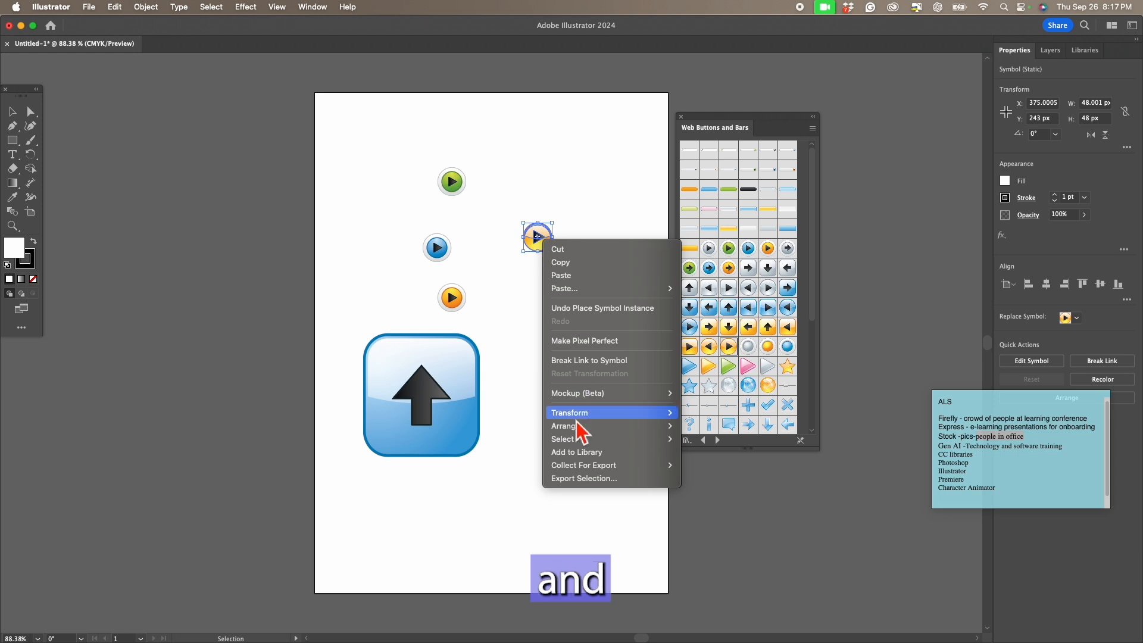
click(585, 479)
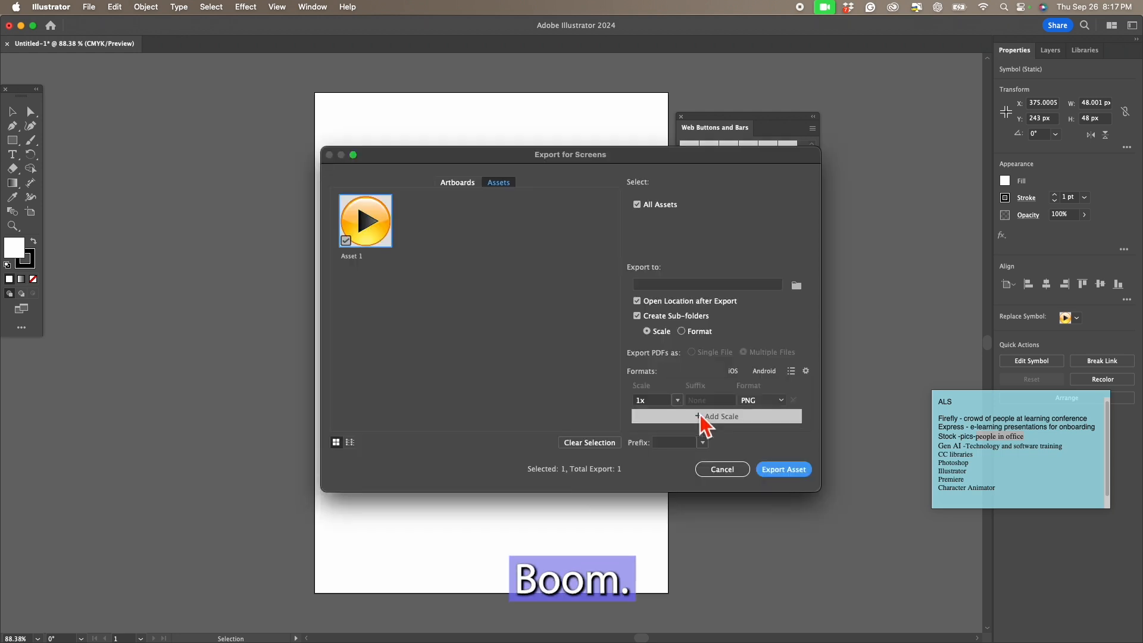
click(784, 469)
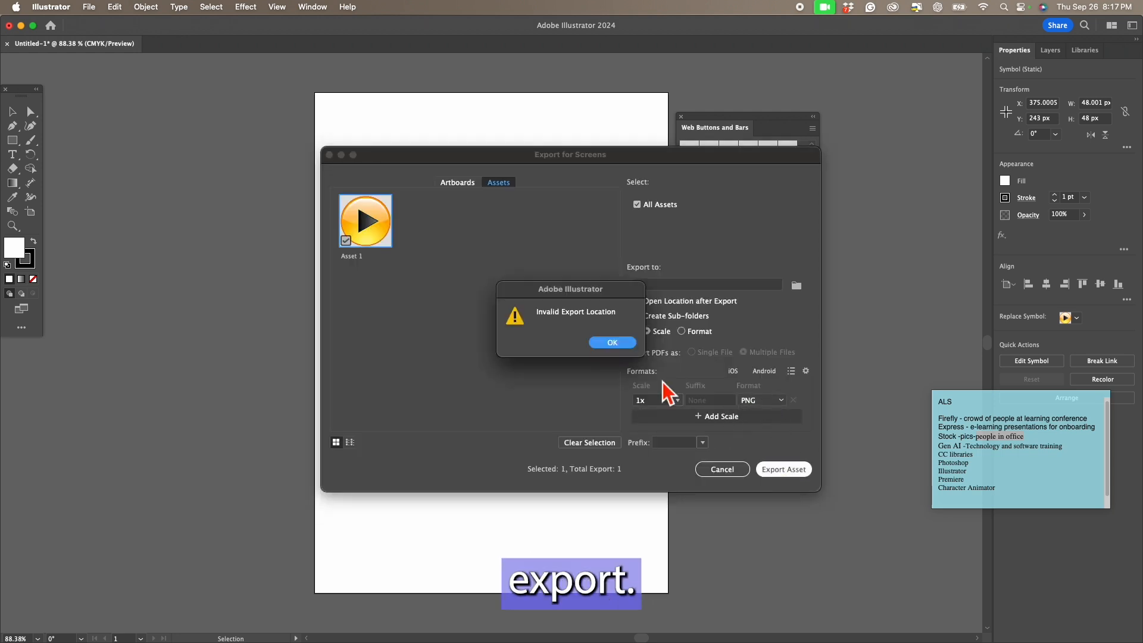
click(617, 344)
click(787, 469)
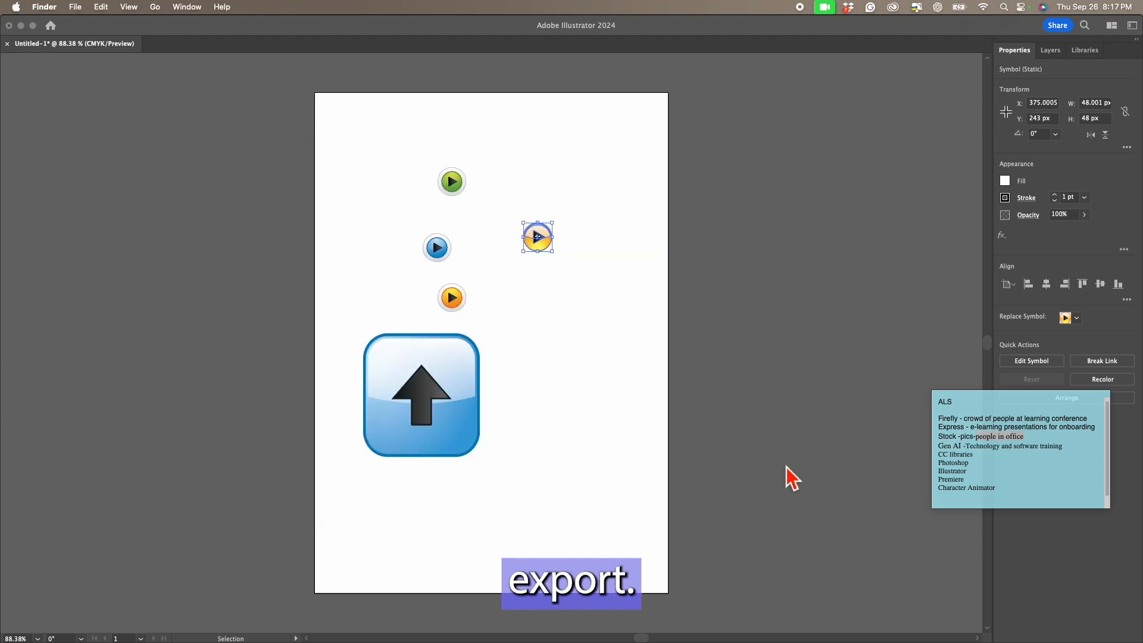
Step: Check the exported Asset 1.png in the desktop's 1x folder, close the folder and return to Illustrator
mouse_move(1, 641)
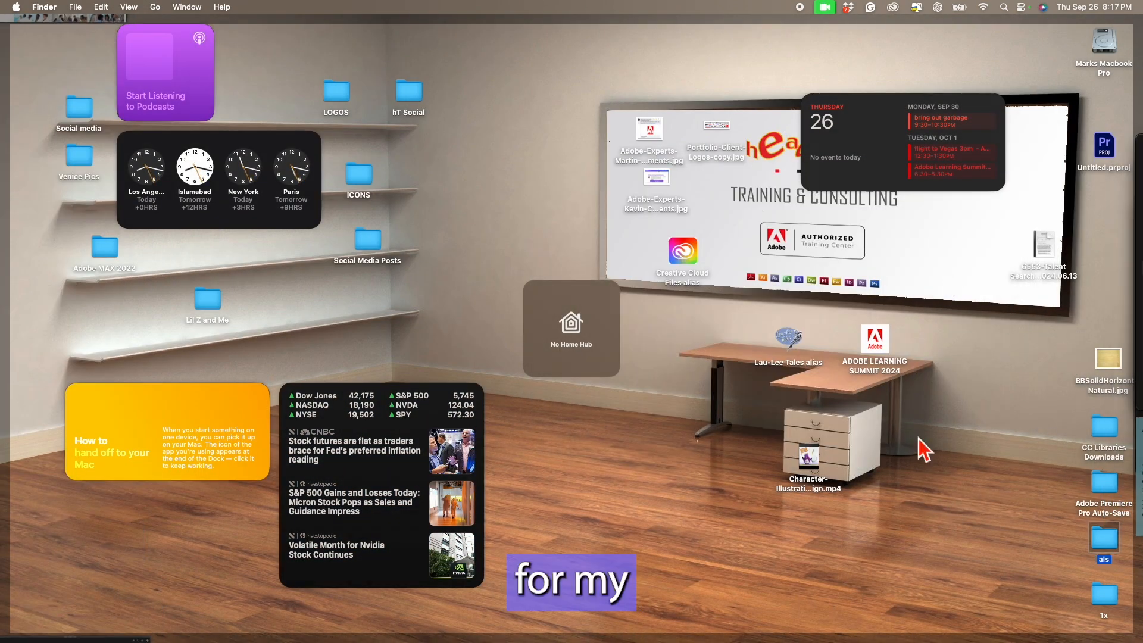
double_click(1089, 591)
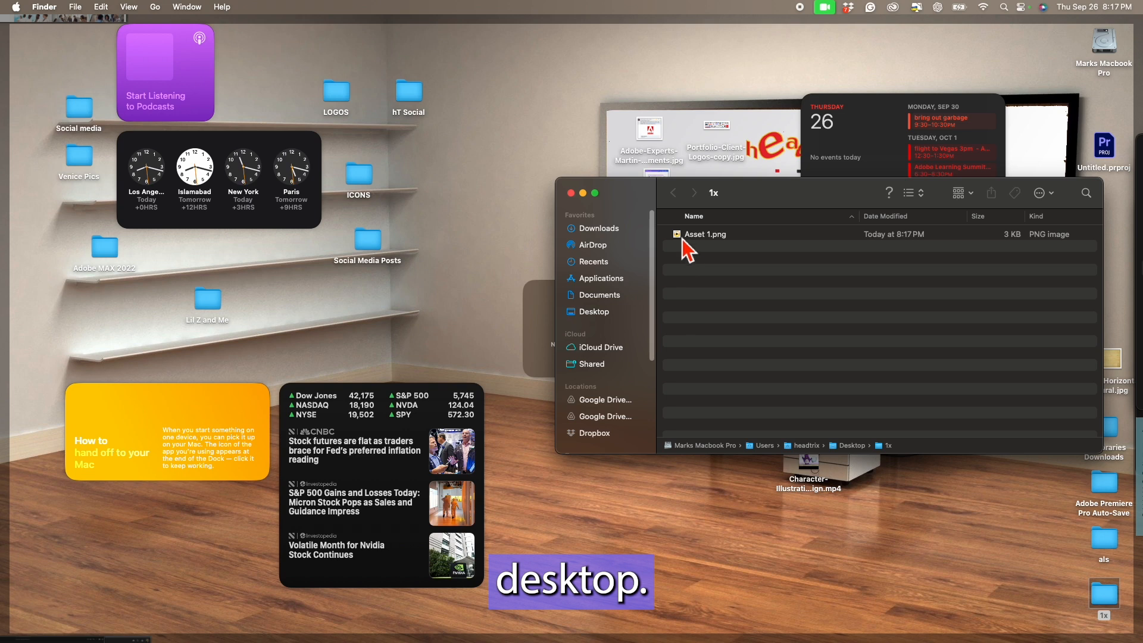
click(572, 194)
key(super+Tab)
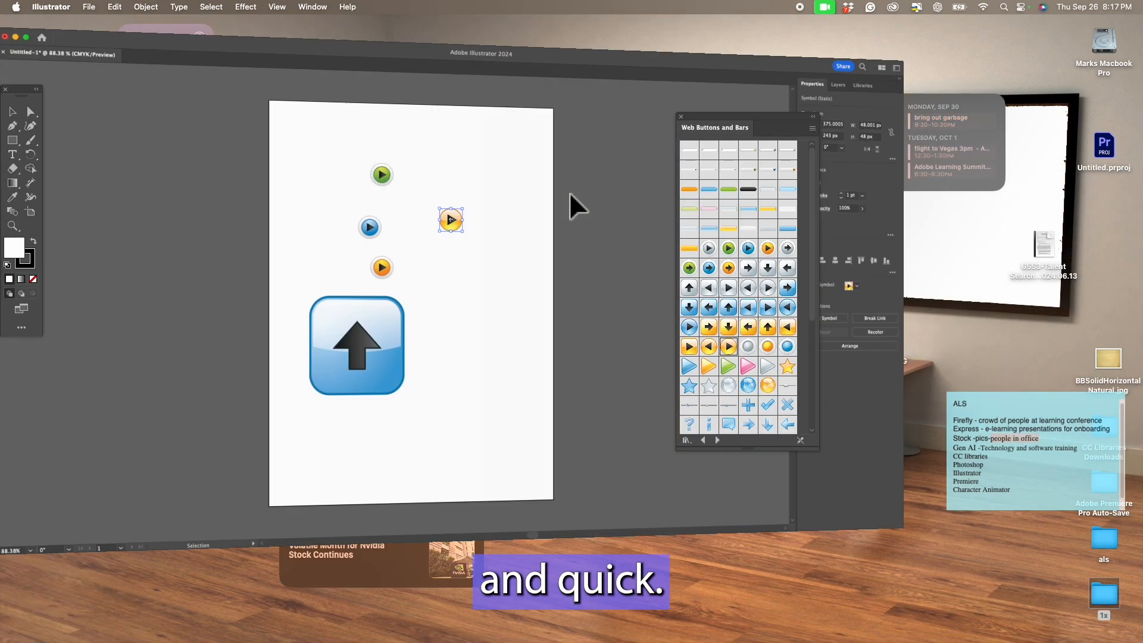
Step: Place the shopping cart, padlock, calculator and to-do list symbols from the Web Icons library along the artboard's right side
click(717, 441)
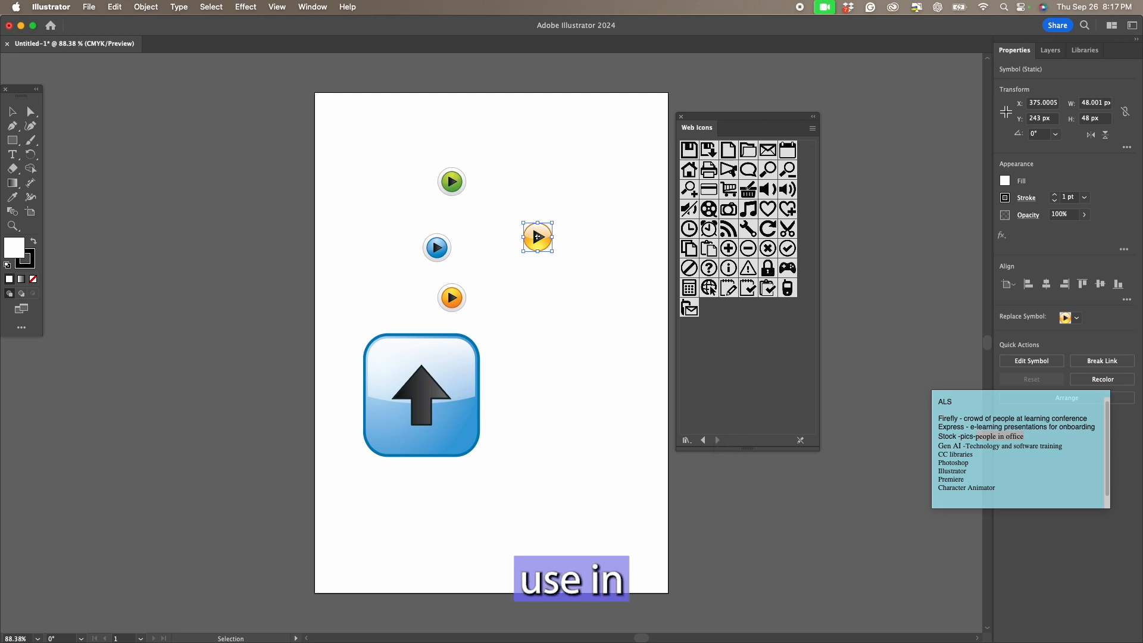
drag(731, 193, 588, 275)
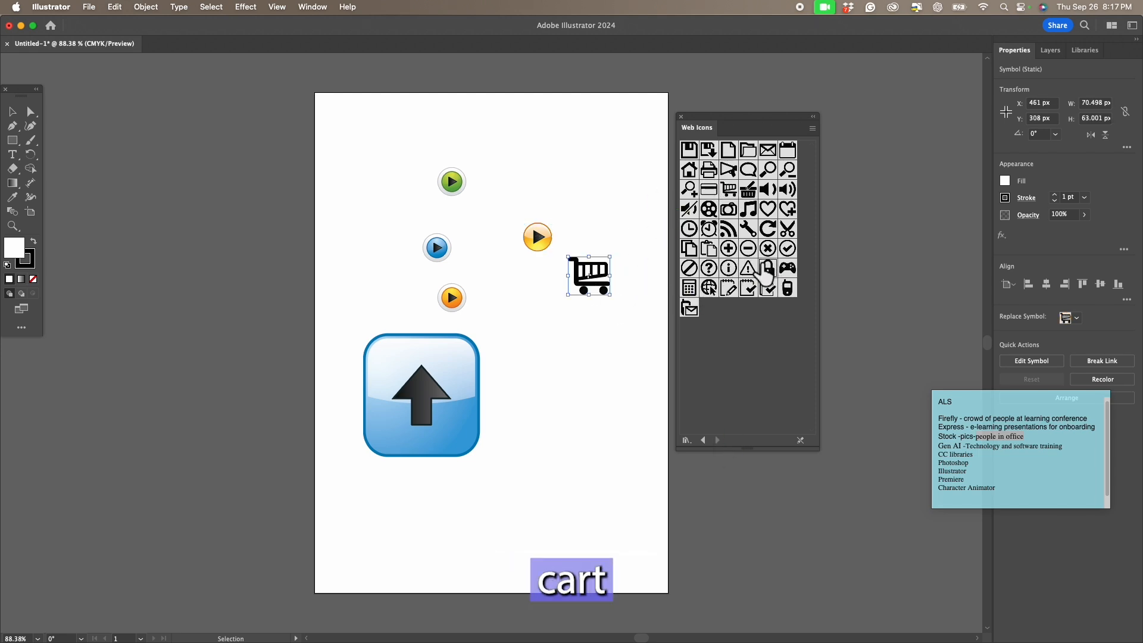
drag(769, 268, 562, 337)
drag(689, 288, 613, 368)
drag(748, 288, 612, 421)
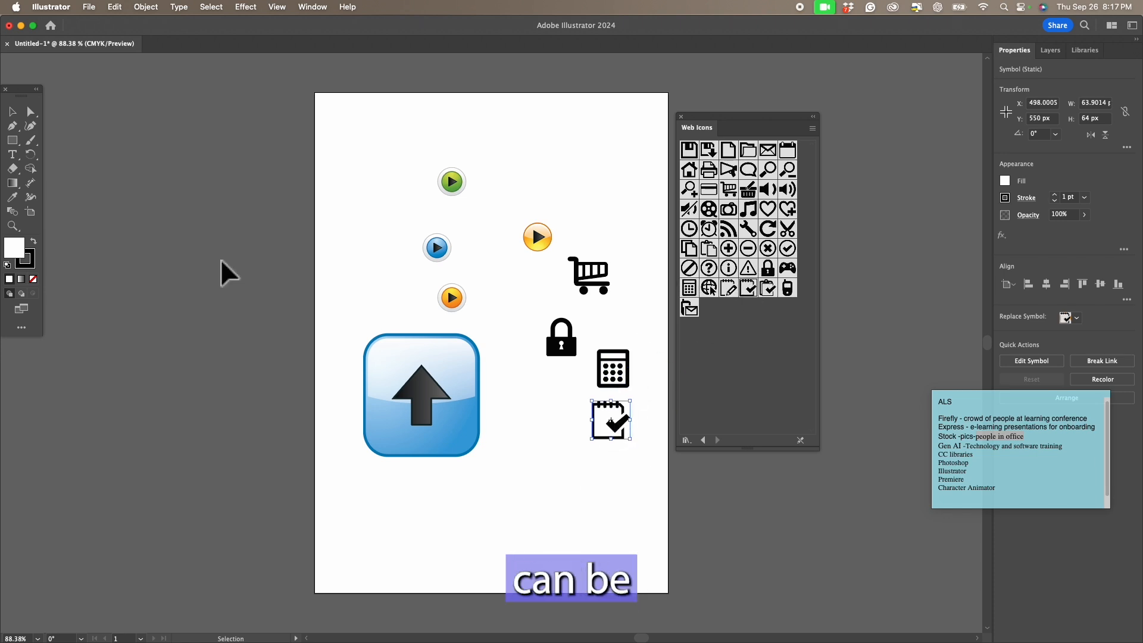
Step: Edit the to-do list symbol in isolation, change its fill to crimson red and exit isolation mode
click(33, 241)
double_click(610, 420)
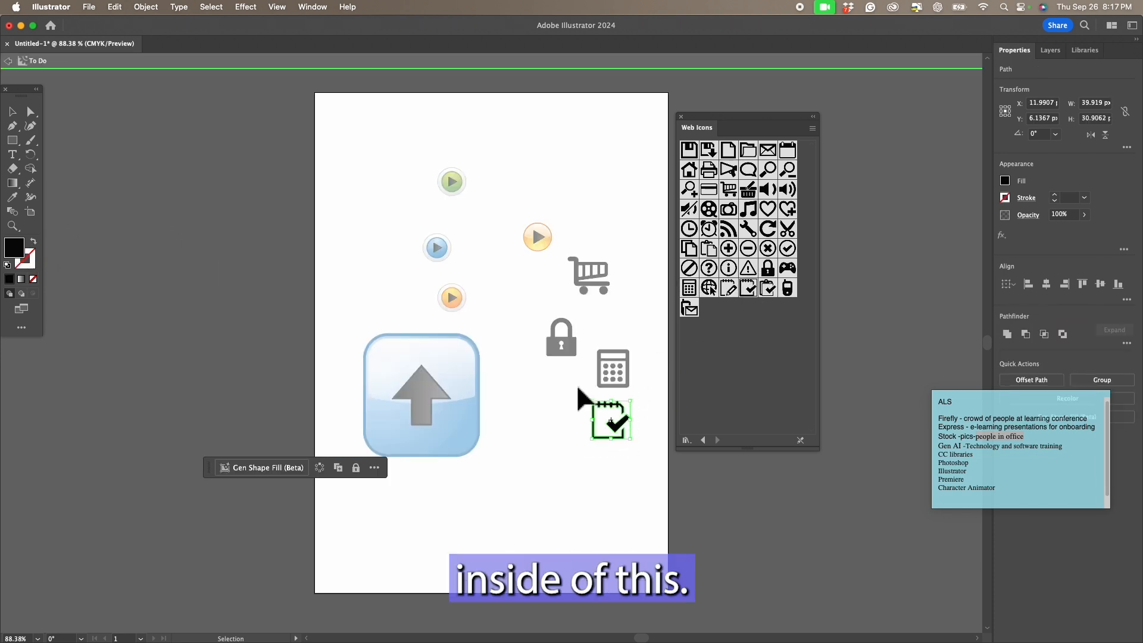
double_click(13, 247)
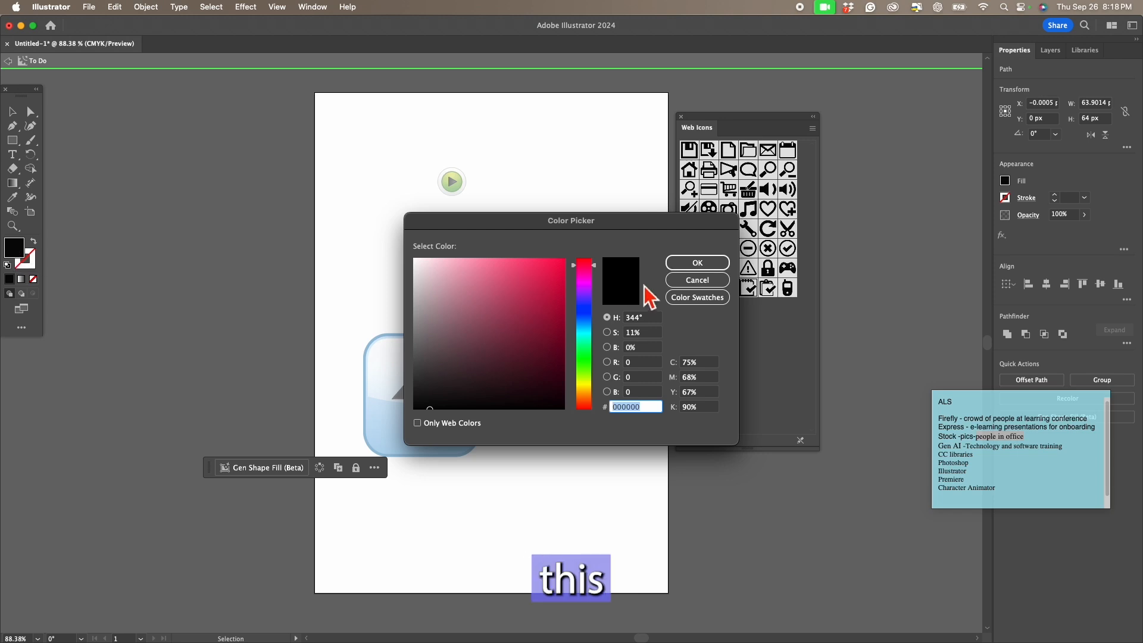
click(560, 276)
click(697, 263)
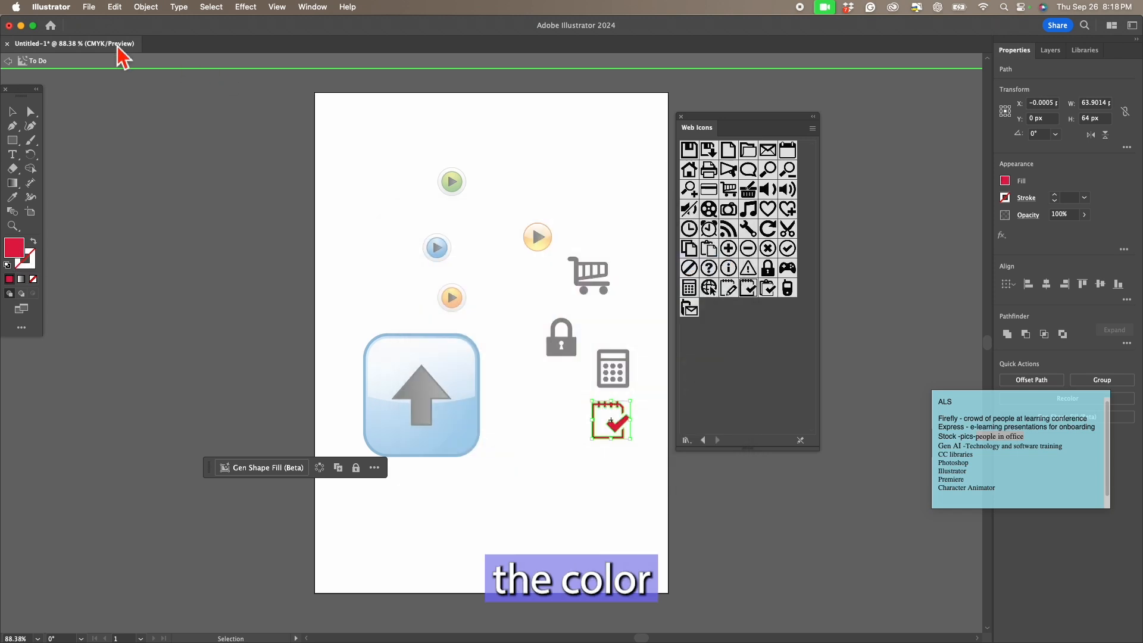
click(8, 61)
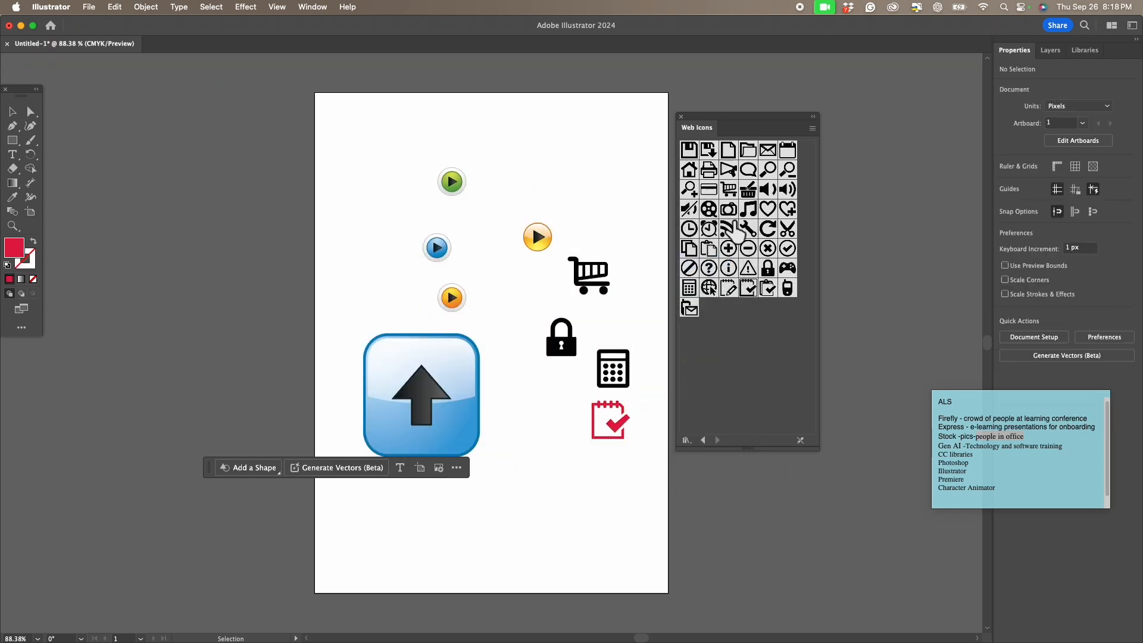
Step: Place the poodle, cat, potted plant and two fireplace symbols from the Tiki library on the artboard
click(704, 440)
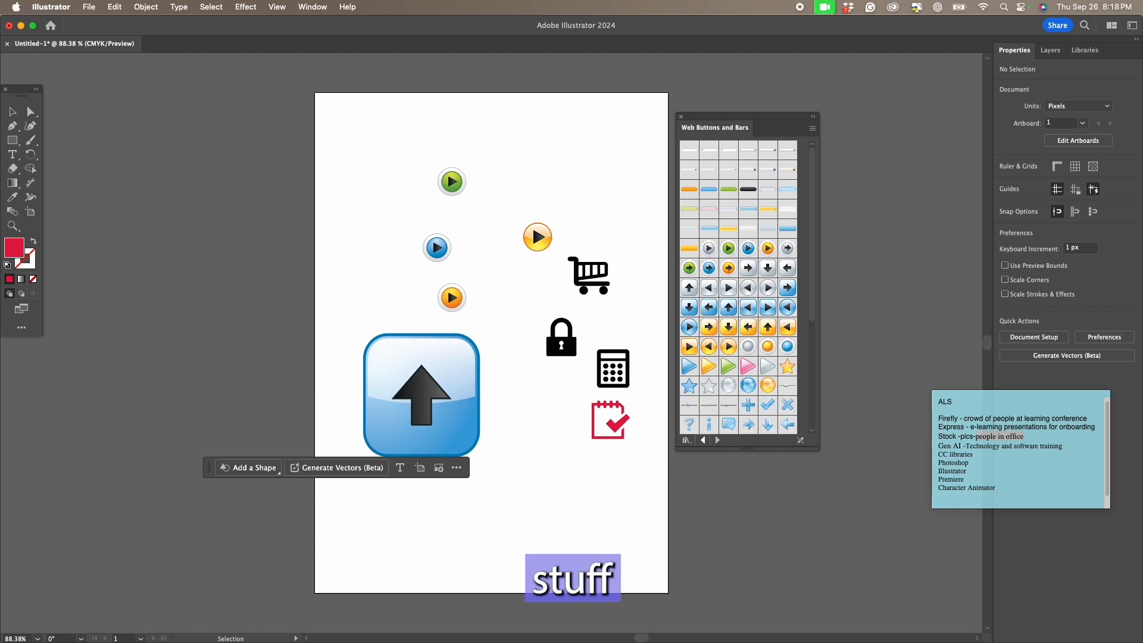
click(704, 440)
drag(752, 159, 617, 147)
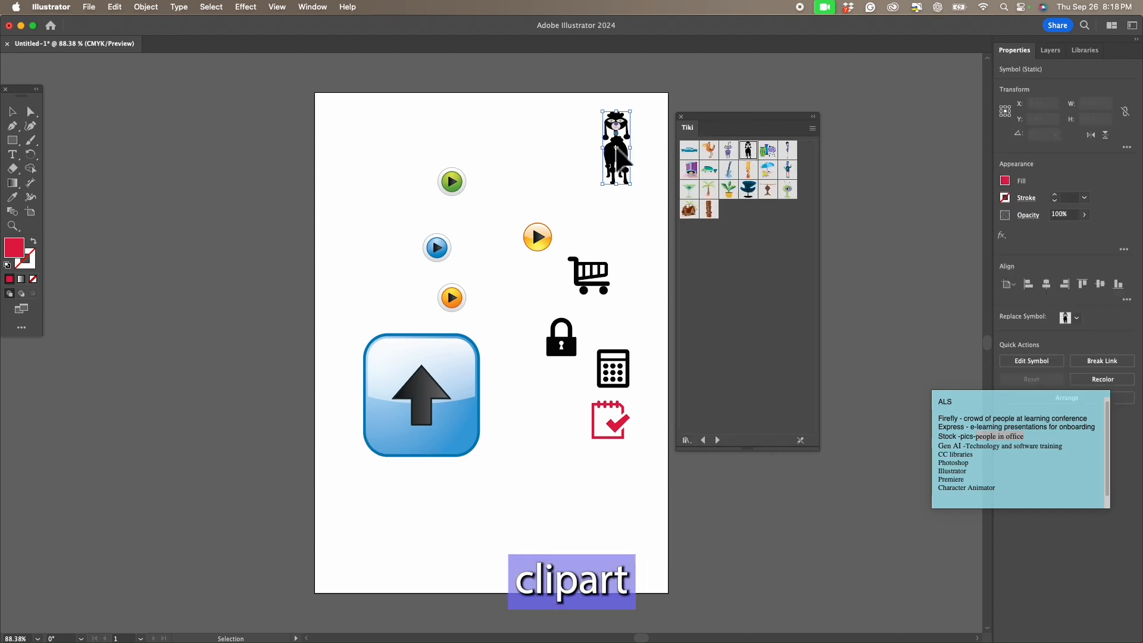
drag(725, 152, 532, 148)
drag(695, 166, 482, 171)
drag(729, 190, 523, 443)
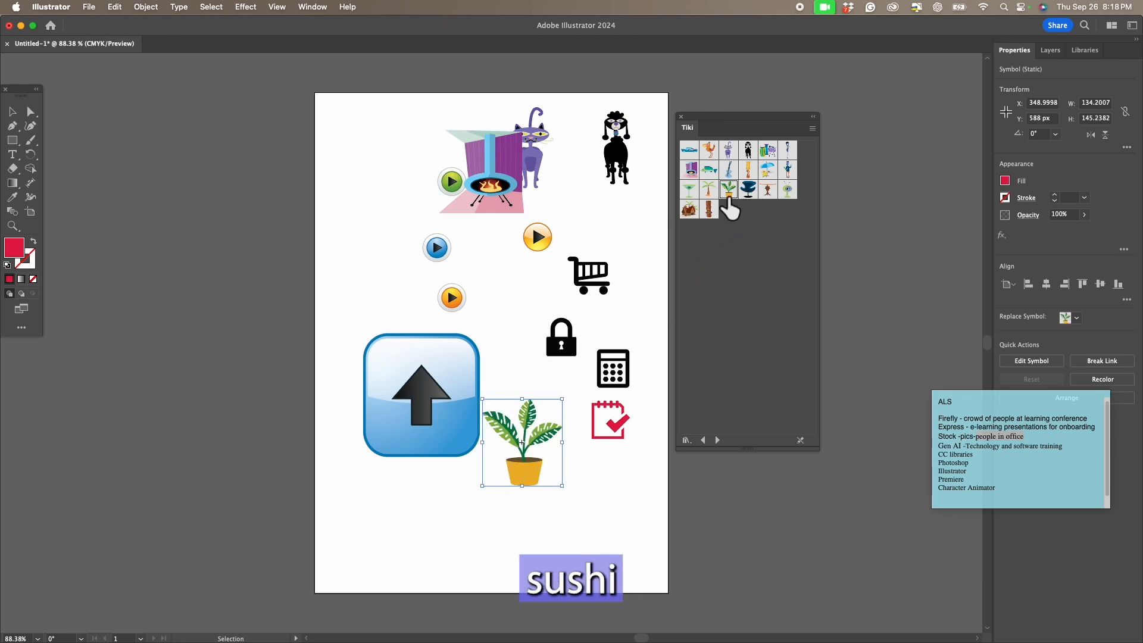
drag(690, 170, 368, 261)
Step: Place three Sushi library symbols: two near the artboard's lower edge and one overlapping its upper-left corner
click(704, 441)
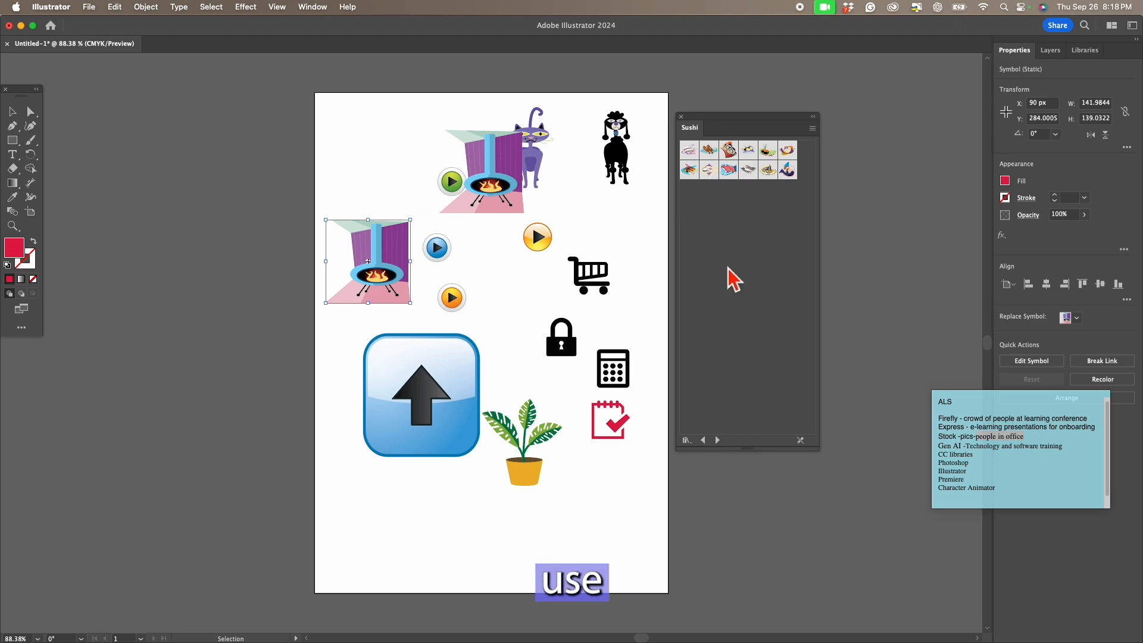
drag(786, 179, 412, 532)
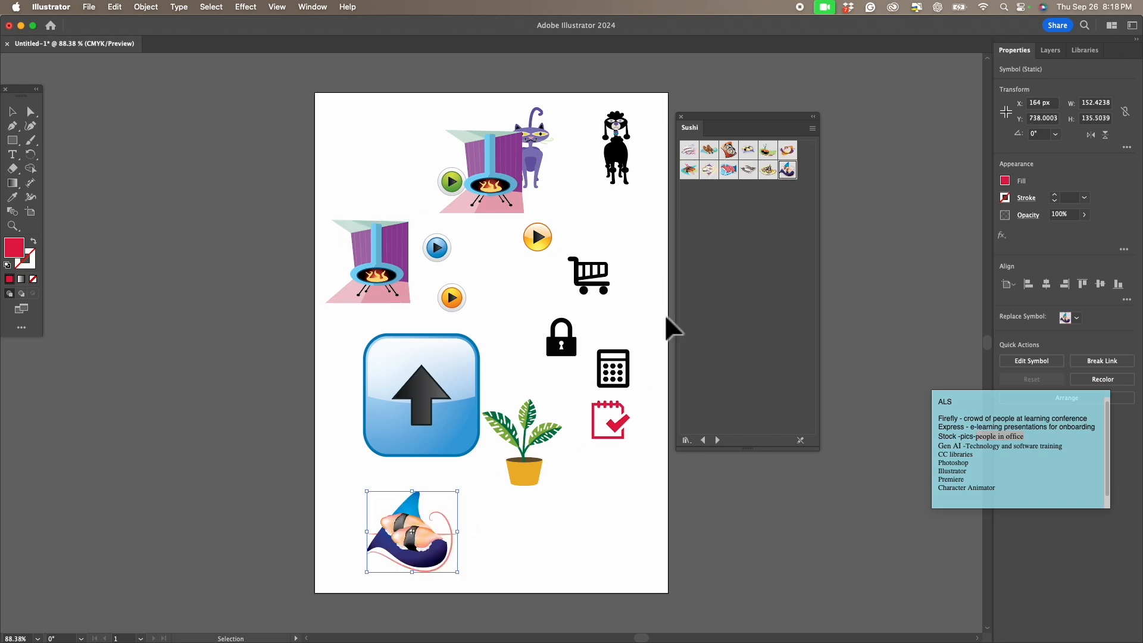
drag(728, 151, 580, 509)
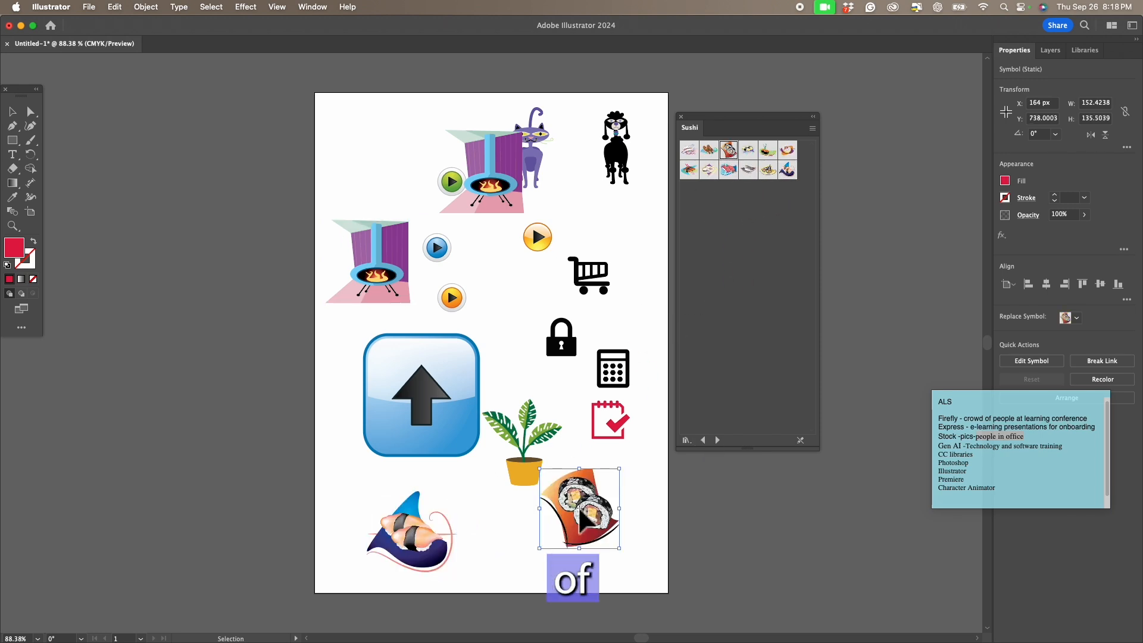
drag(692, 156, 328, 148)
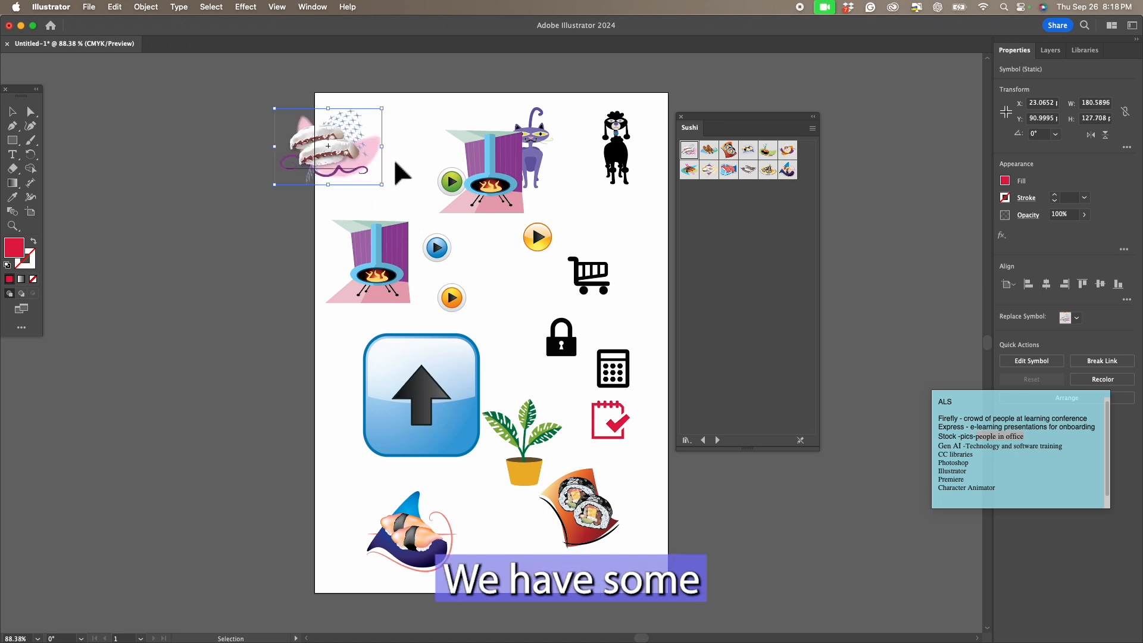
Step: Place the guitar, red lips and yin-yang flower symbols from the Retro library around the artboard's middle
click(703, 440)
drag(729, 151, 543, 233)
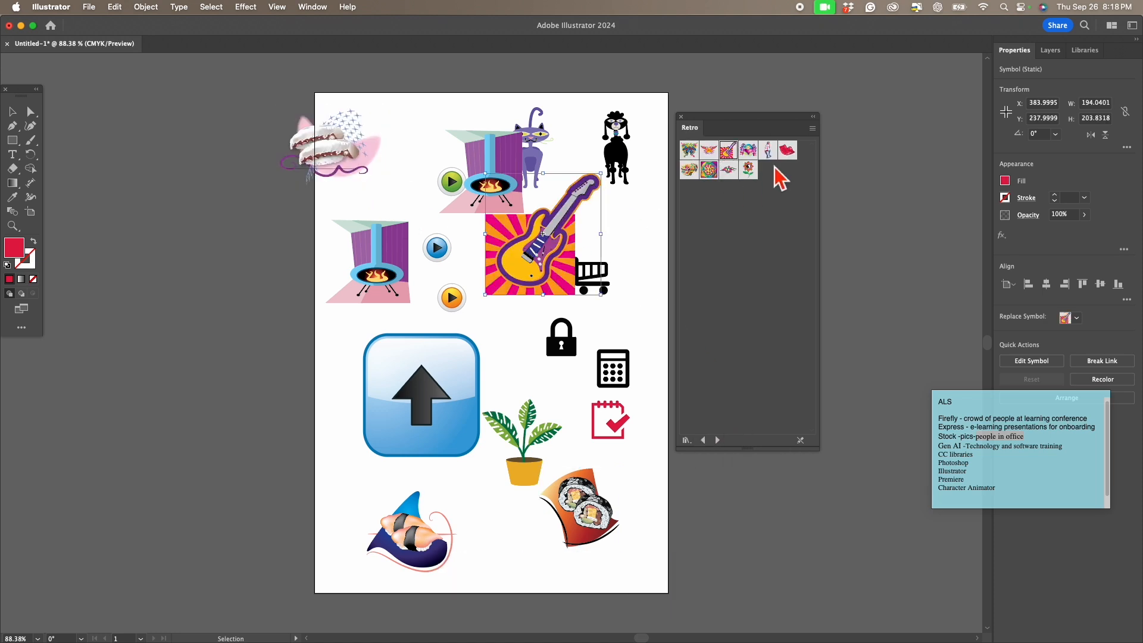
drag(787, 150, 628, 296)
drag(748, 170, 523, 336)
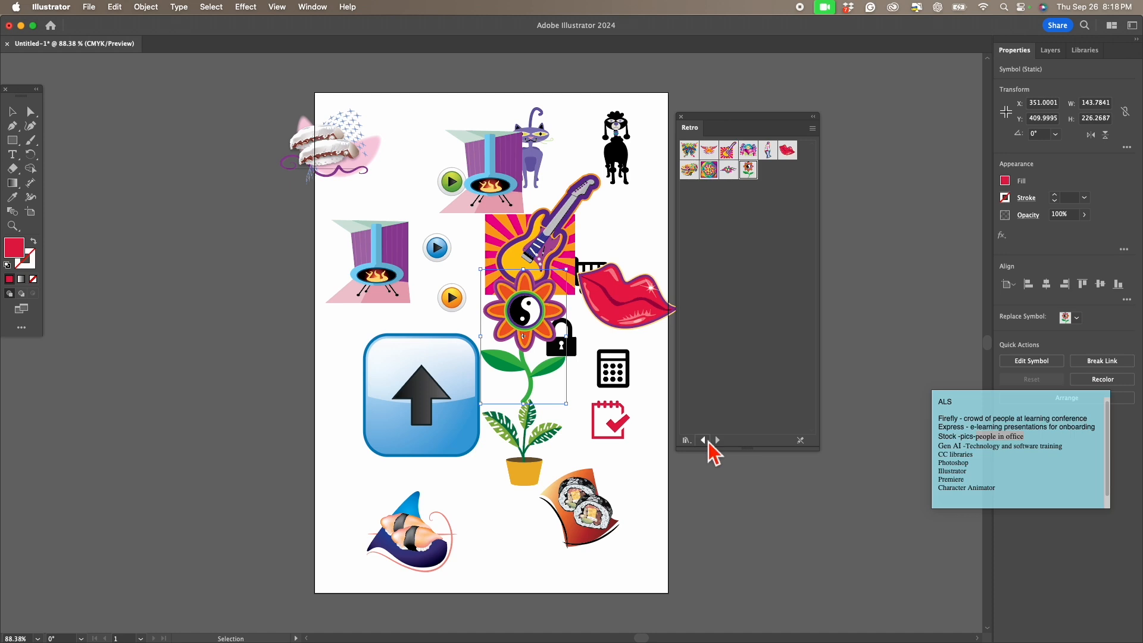
Step: Place the shield and the twin-beast crest from the Regal Vector Pack, and shrink the crest over the left fireplace
click(703, 440)
mouse_move(709, 169)
mouse_down()
mouse_move(544, 375)
mouse_move(534, 345)
mouse_up()
drag(499, 280, 386, 296)
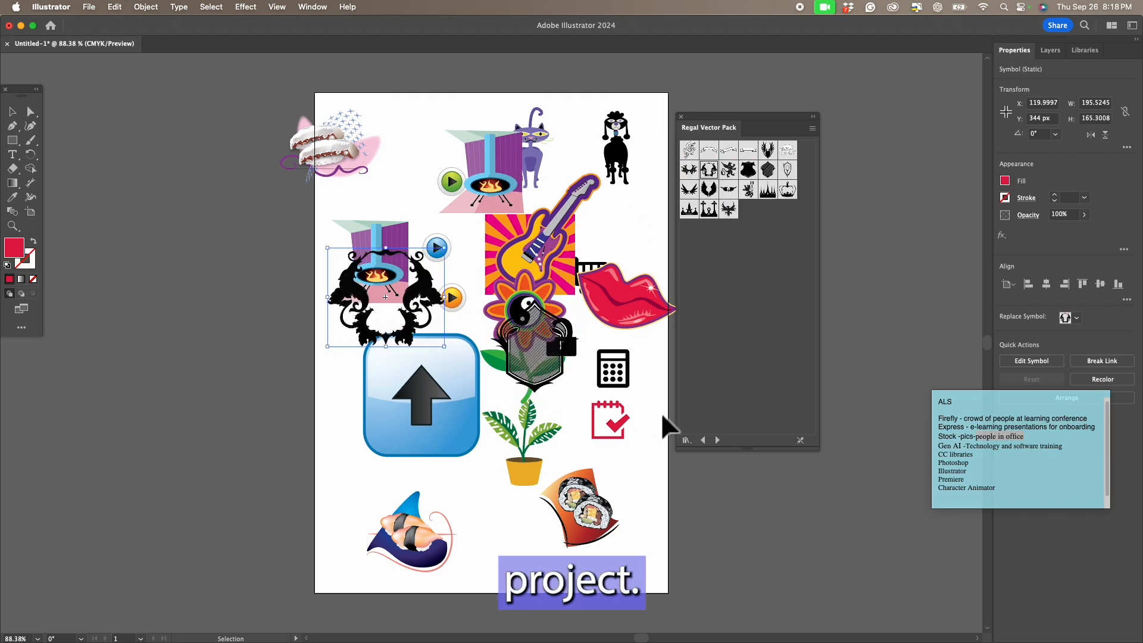
drag(445, 346, 405, 307)
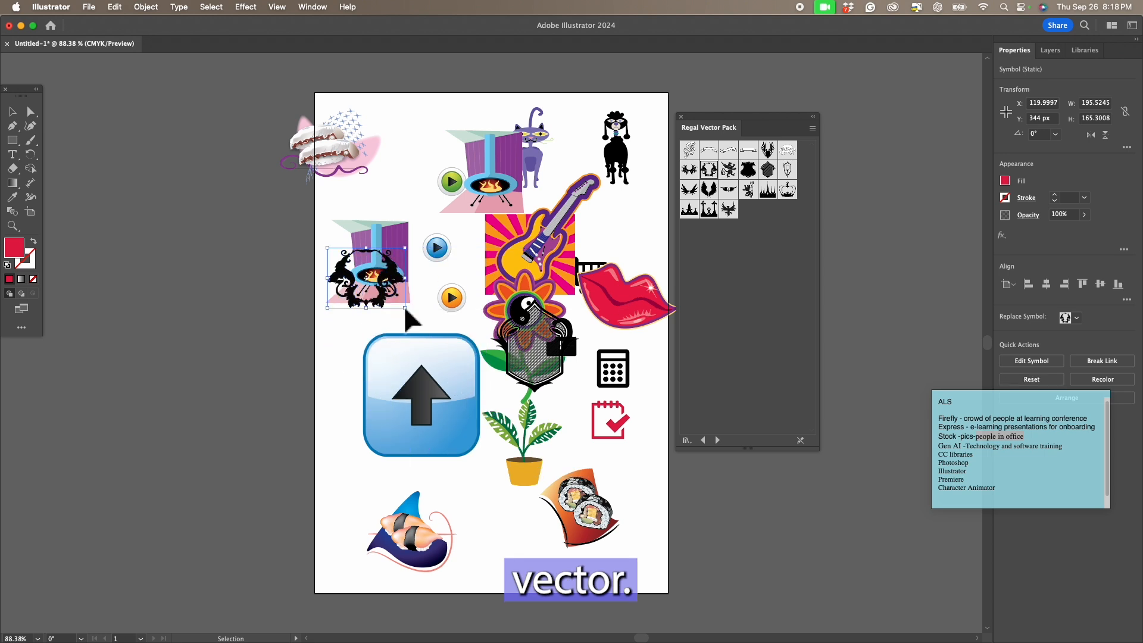
Step: Place the ladybug, a grey rock, two red maple leaves, a brown leaf and an orange leaf from the Nature library
click(704, 440)
drag(689, 229, 446, 374)
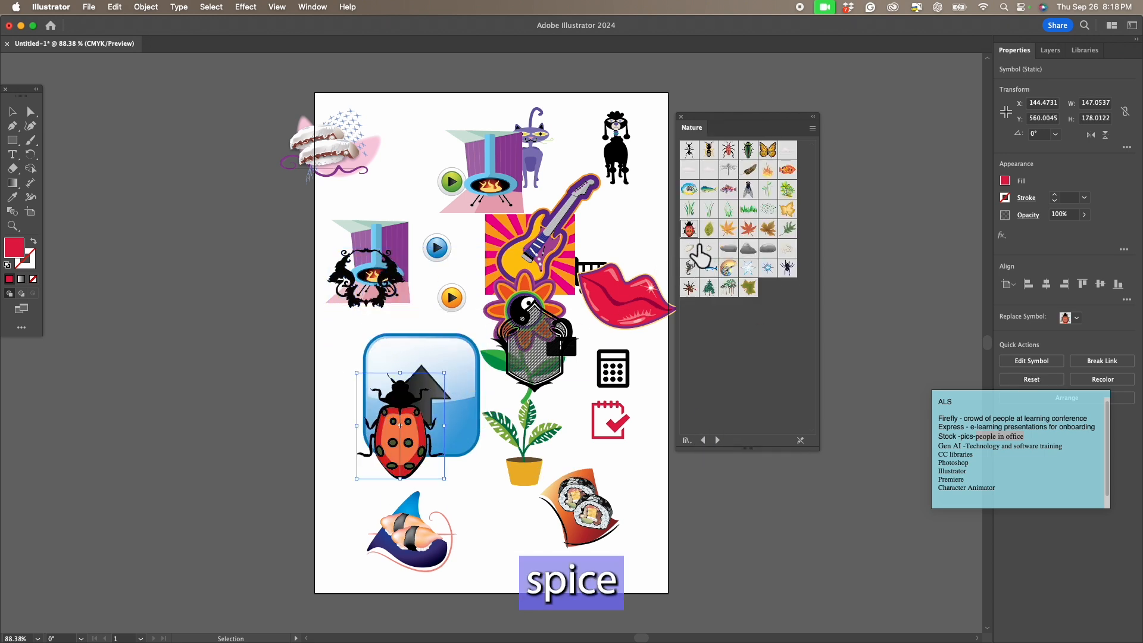
drag(729, 248, 555, 282)
drag(751, 225, 482, 225)
drag(748, 228, 453, 238)
drag(764, 234, 450, 220)
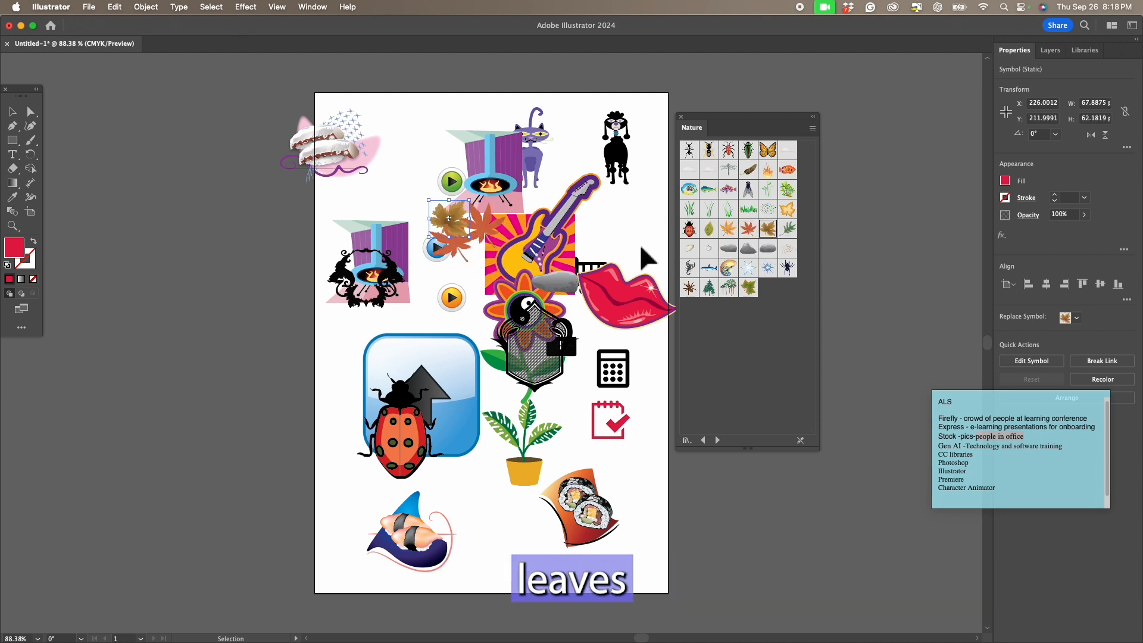
drag(728, 234, 517, 428)
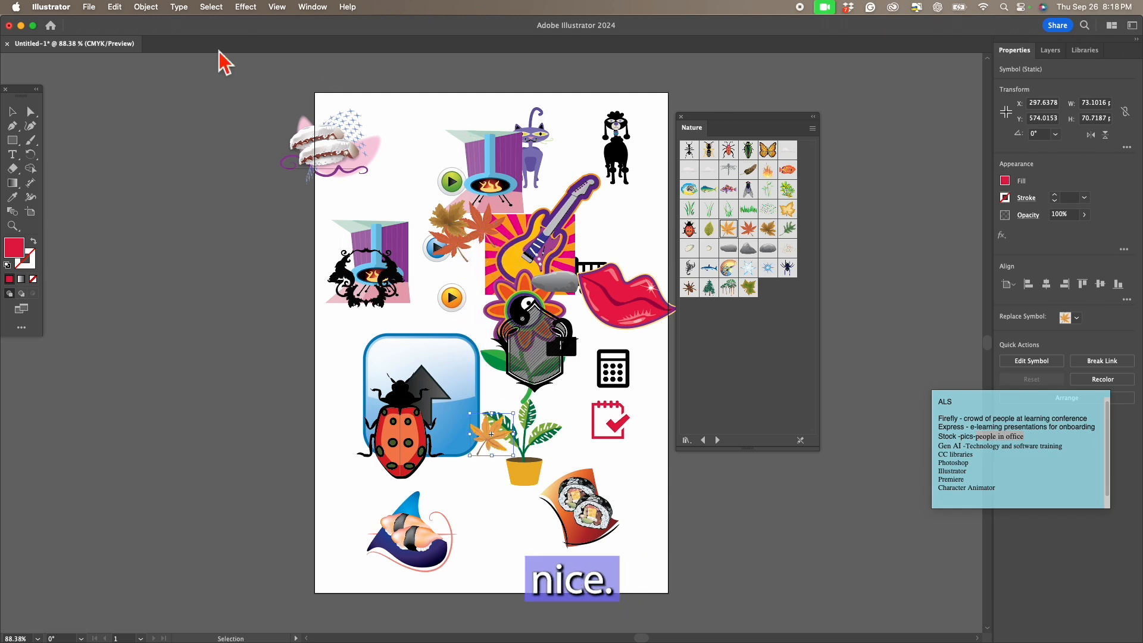
Step: Delete all artwork from the artboard and place a copy of the Gen Shape Fill bird outline from the Adobe Learning Summit library
key(super+a)
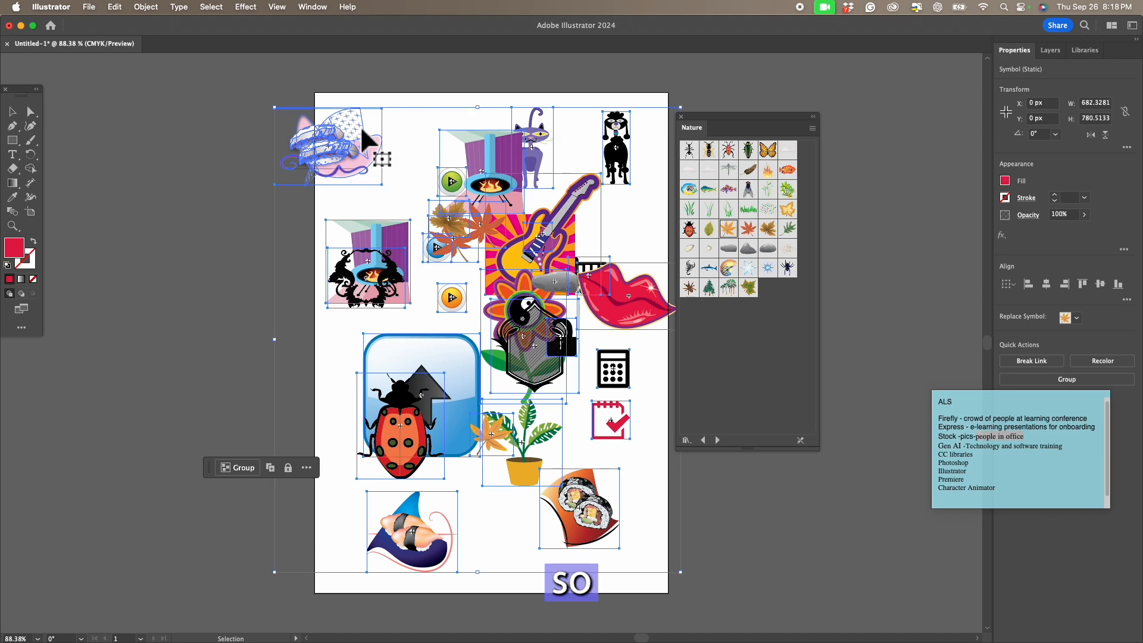
key(Delete)
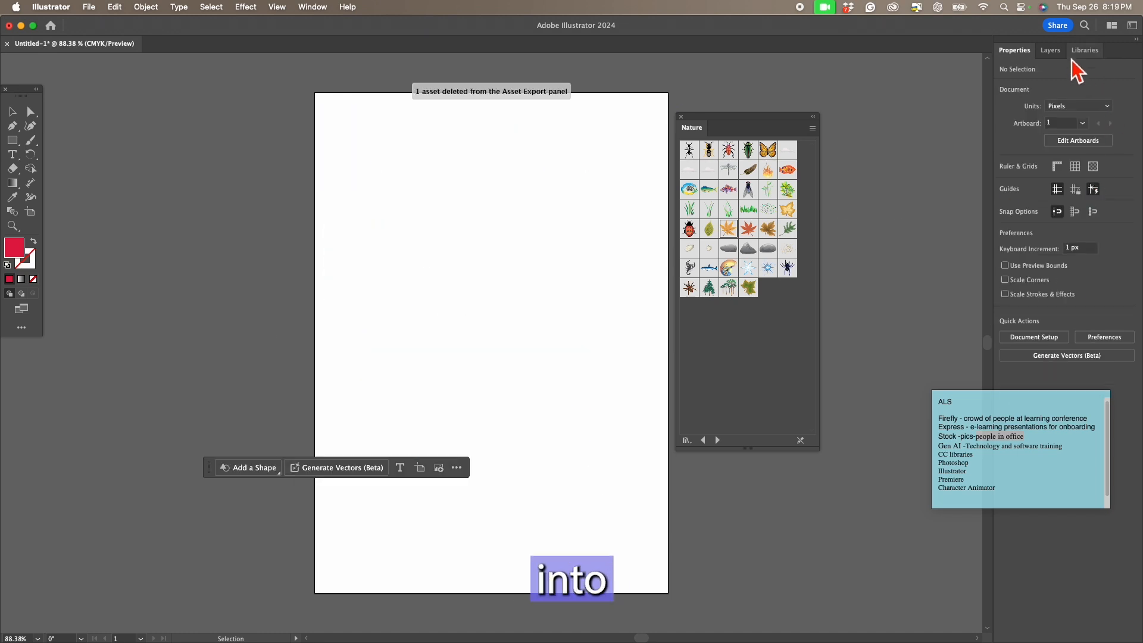
click(1088, 51)
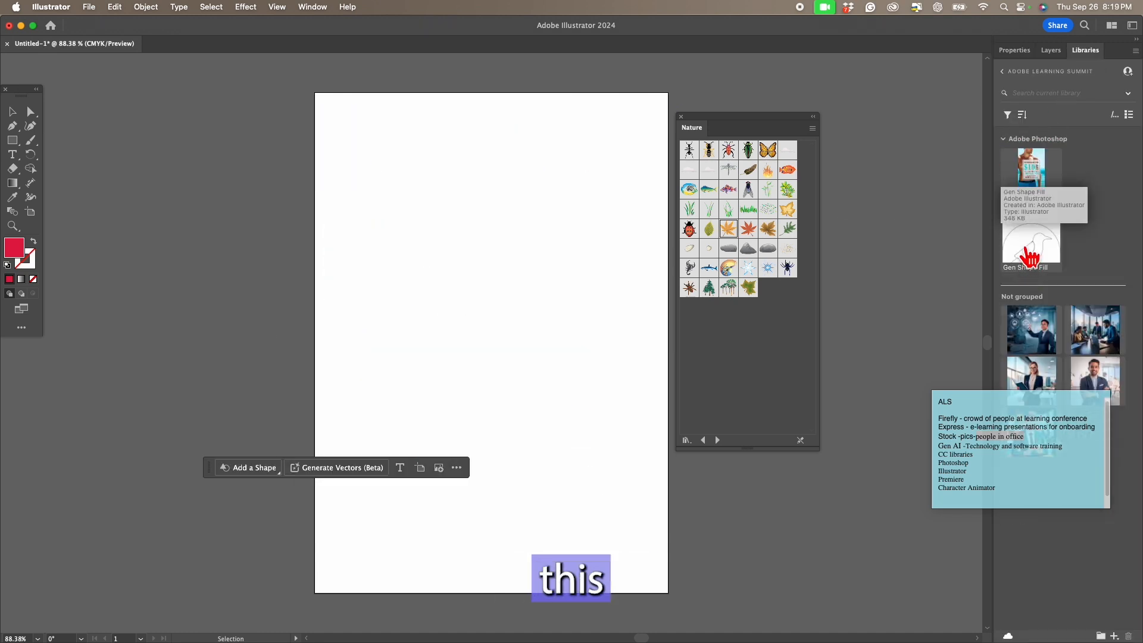
right_click(1029, 254)
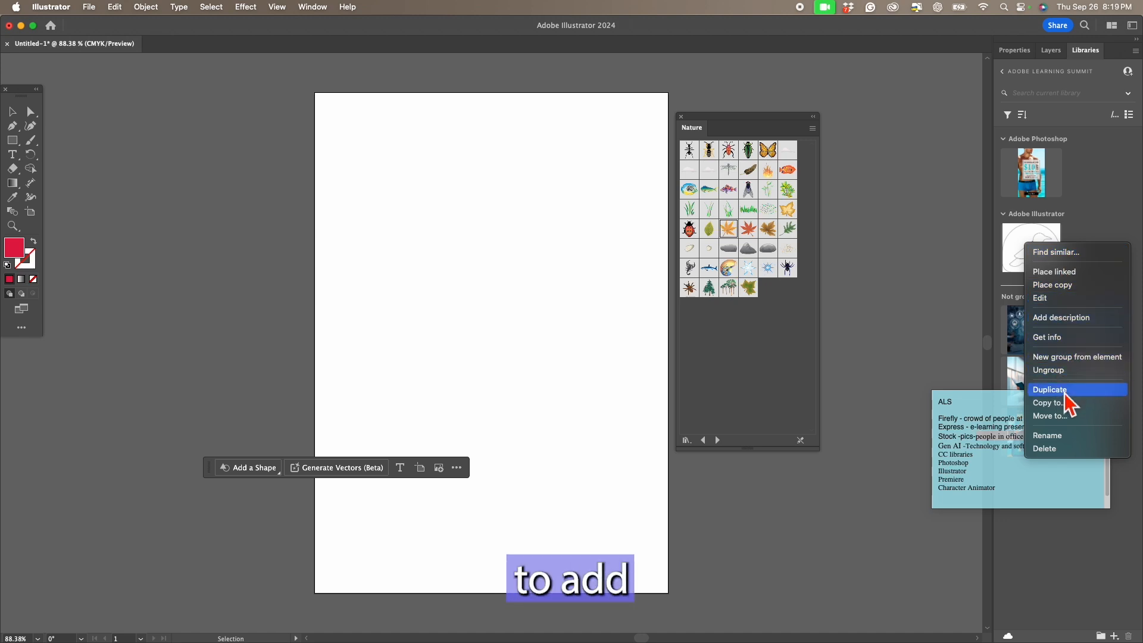
click(1063, 284)
click(422, 202)
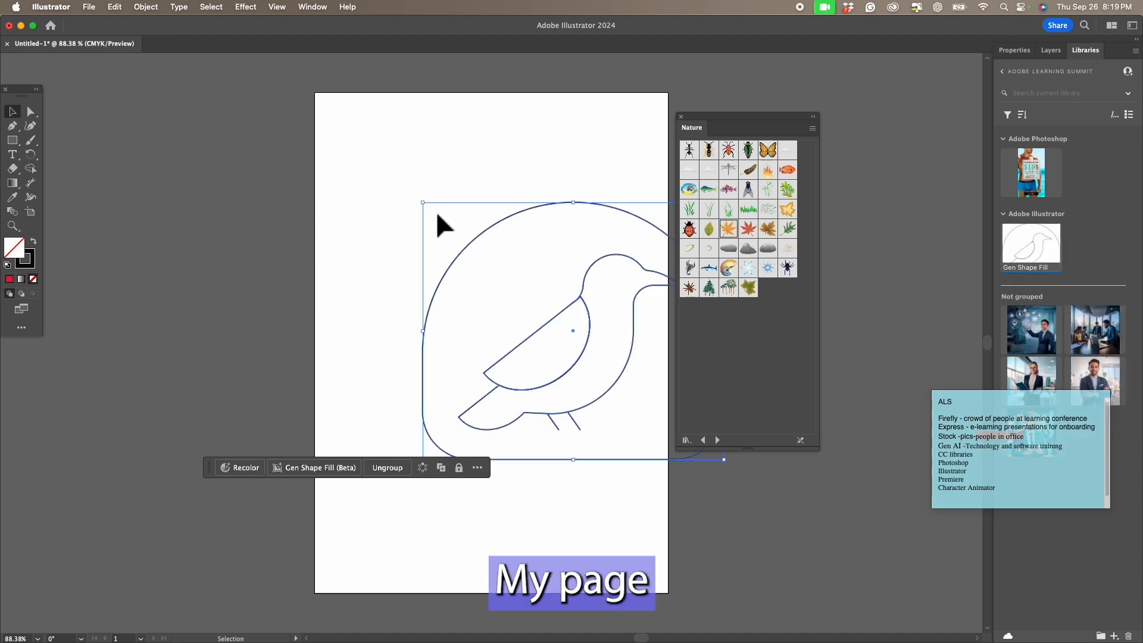
Step: Scale the bird outline down to about 329 by 268 px and move it into the artboard's upper half
drag(423, 203, 529, 301)
drag(561, 339, 426, 204)
right_click(524, 261)
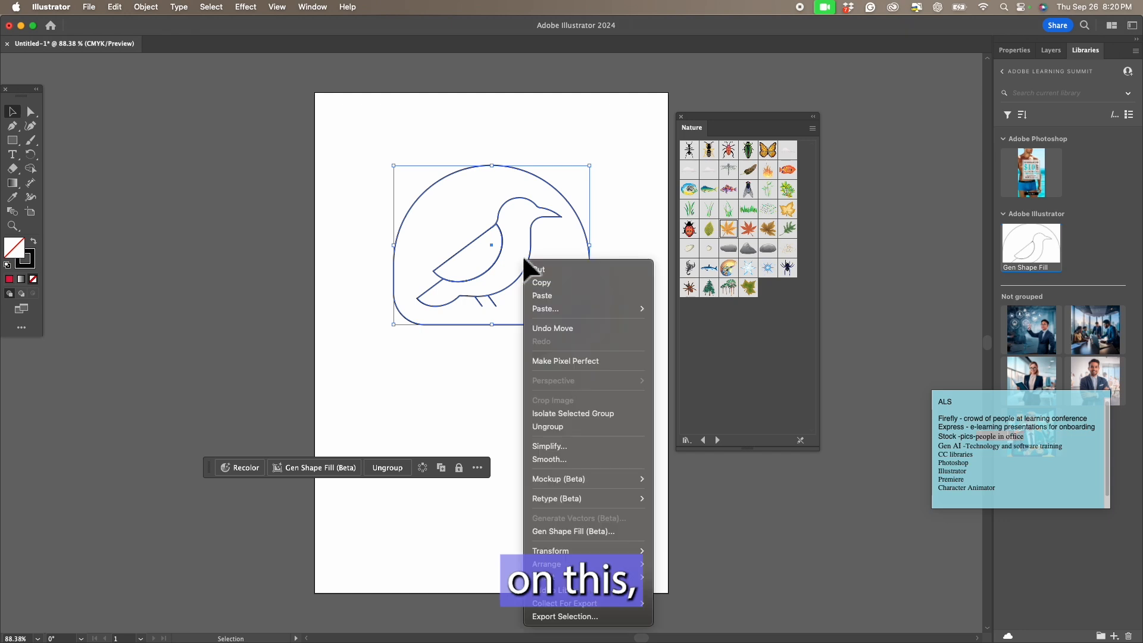
click(499, 278)
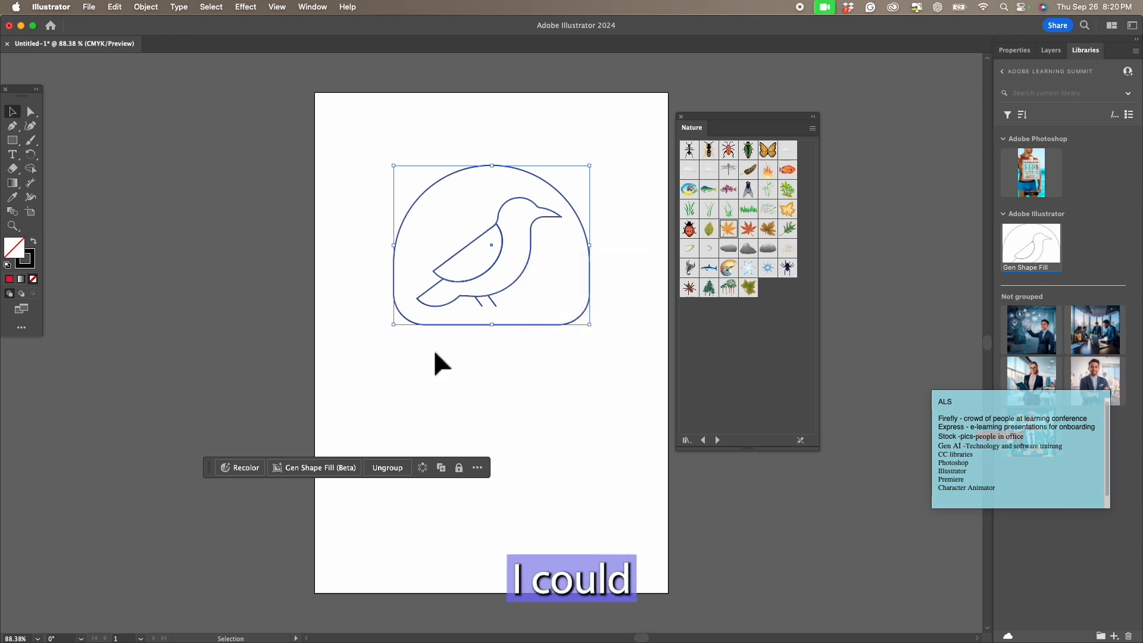
Step: Fill the bird outline with Gen Shape Fill without a prompt and apply the third generated variation
click(315, 471)
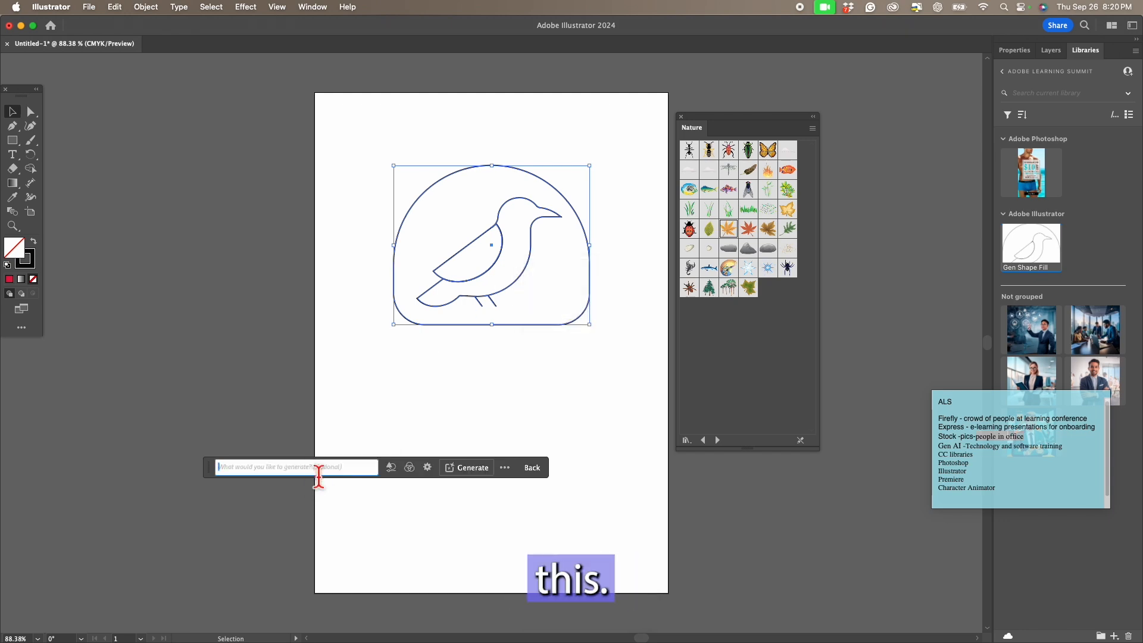
click(464, 473)
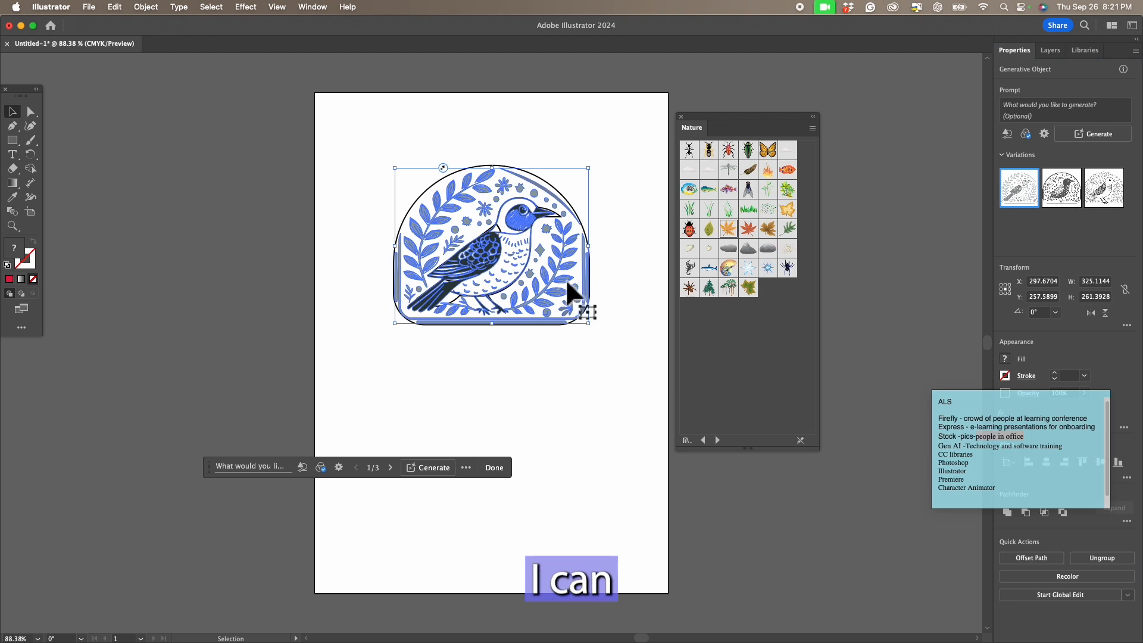
click(1069, 189)
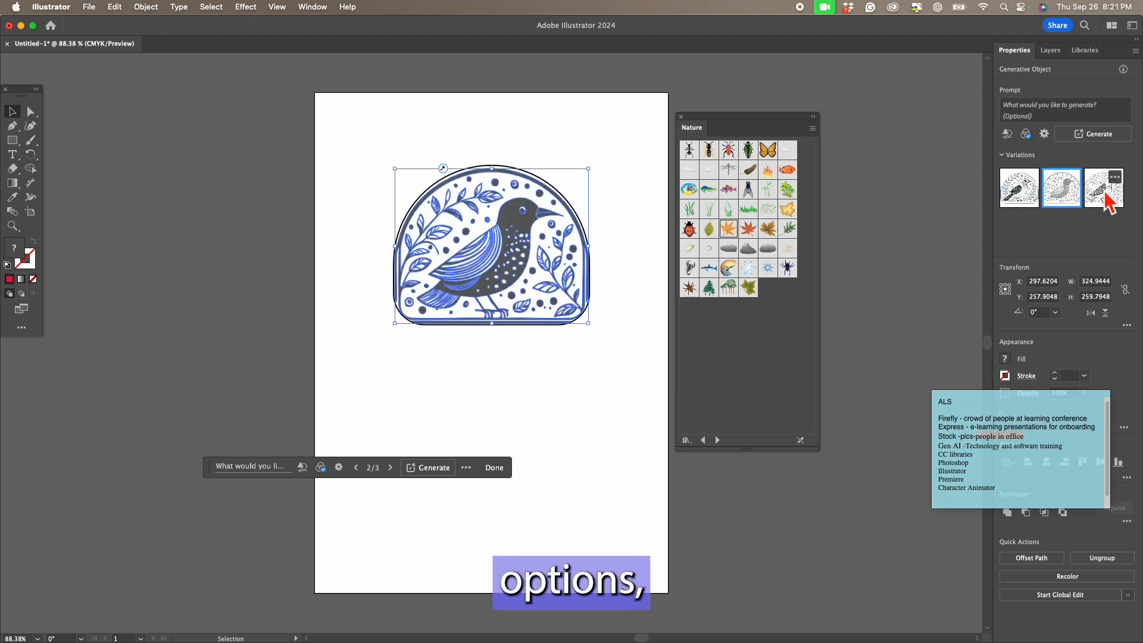
click(1110, 198)
Step: Regenerate the fill with the prompt "White bird on a log with big green leaves", shape strength at Low and detail at Maximum
click(1045, 134)
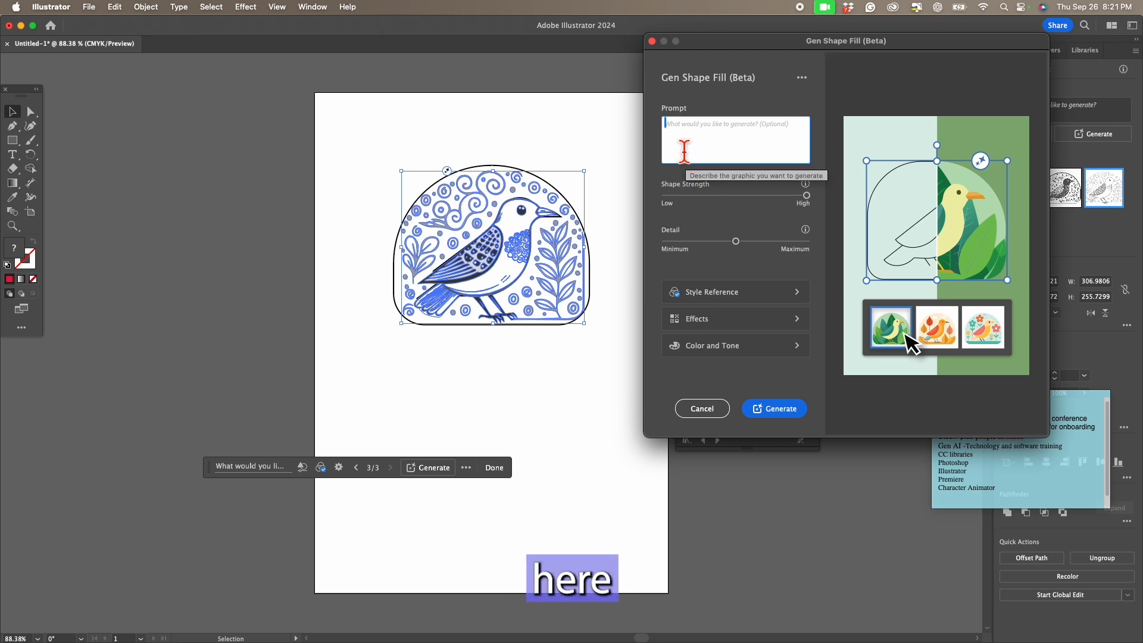
text(White bird on a log with big green leaves)
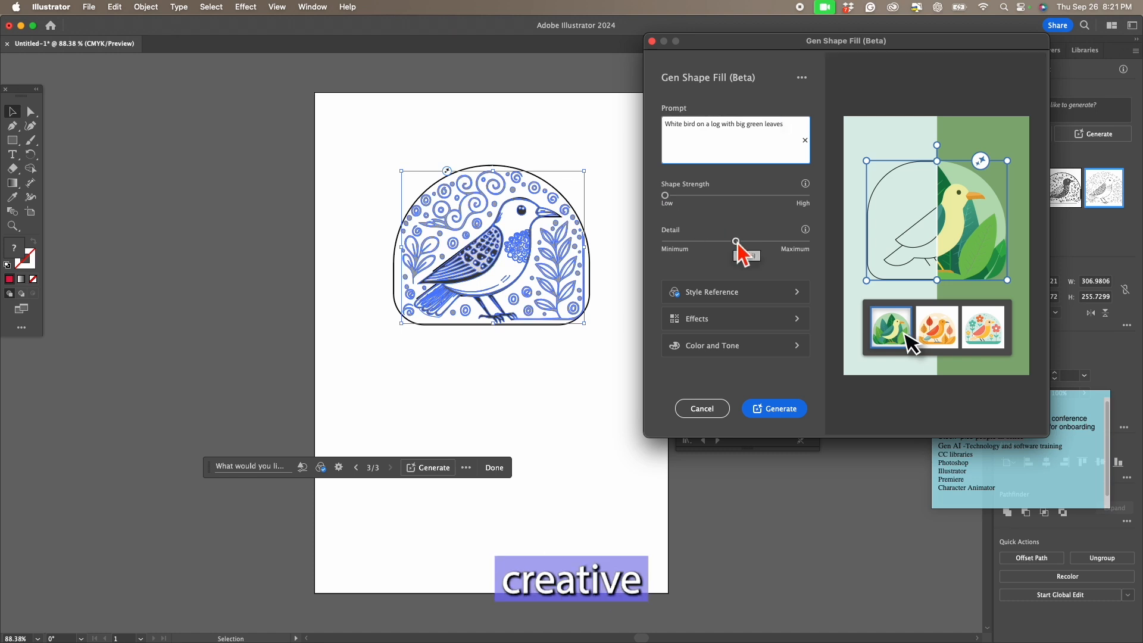
drag(772, 242, 808, 242)
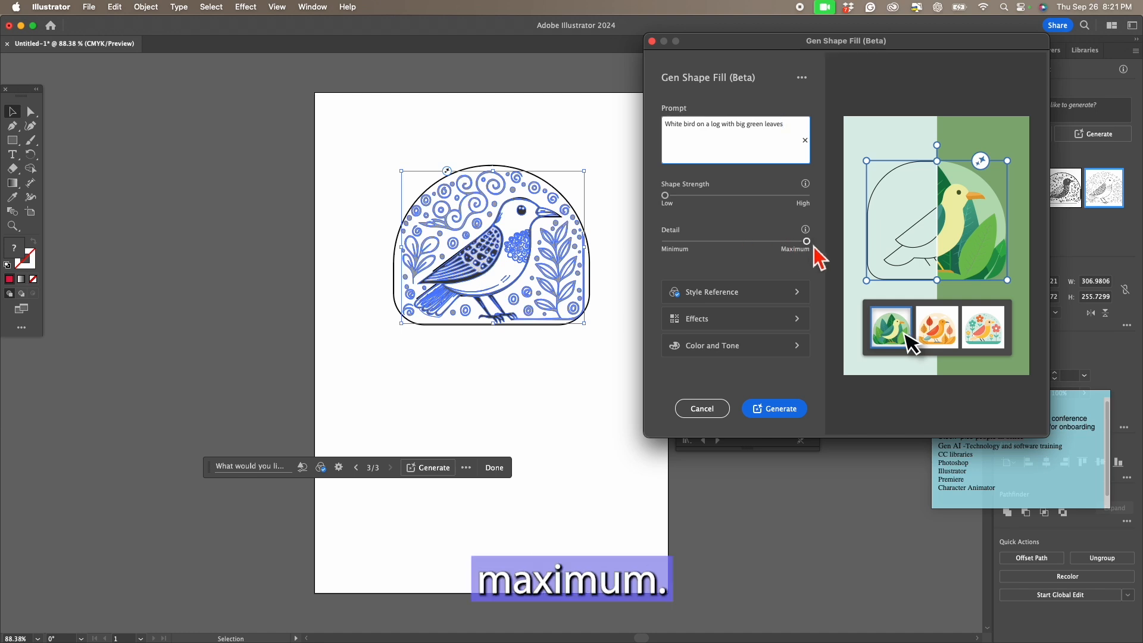
click(717, 293)
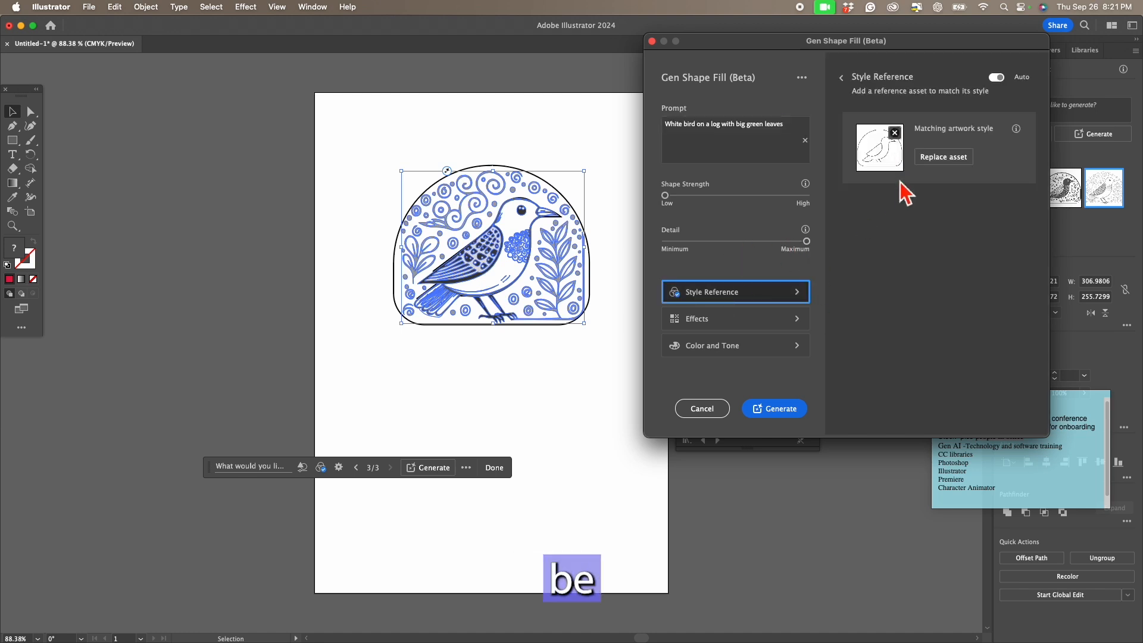
click(775, 409)
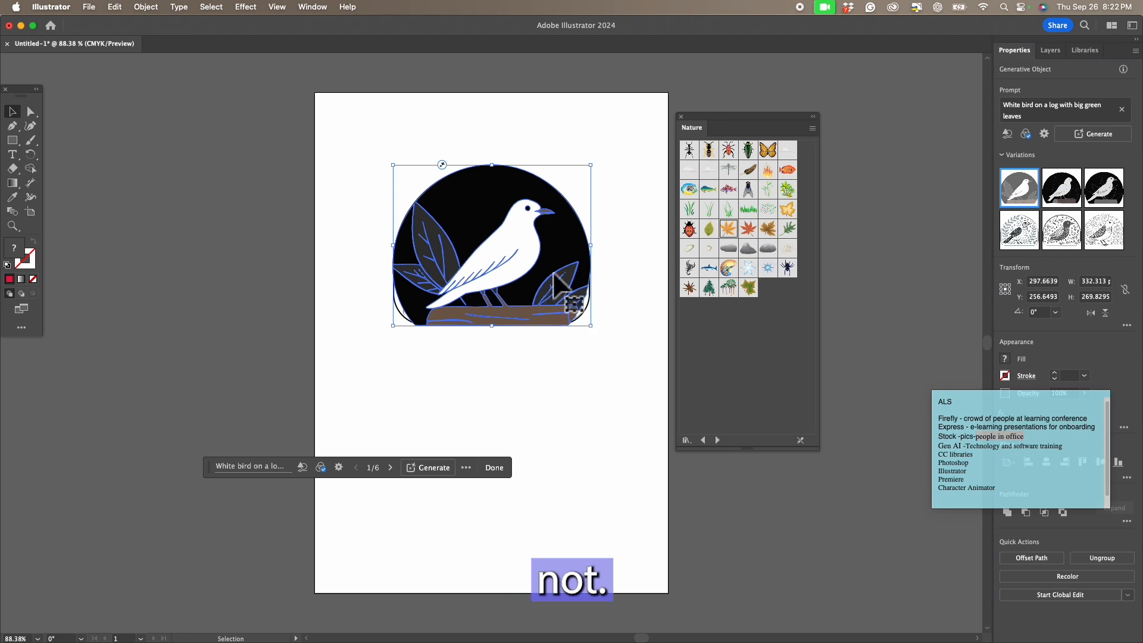
Step: Remove the style reference from the Gen Shape Fill settings and generate the white bird again
click(1045, 134)
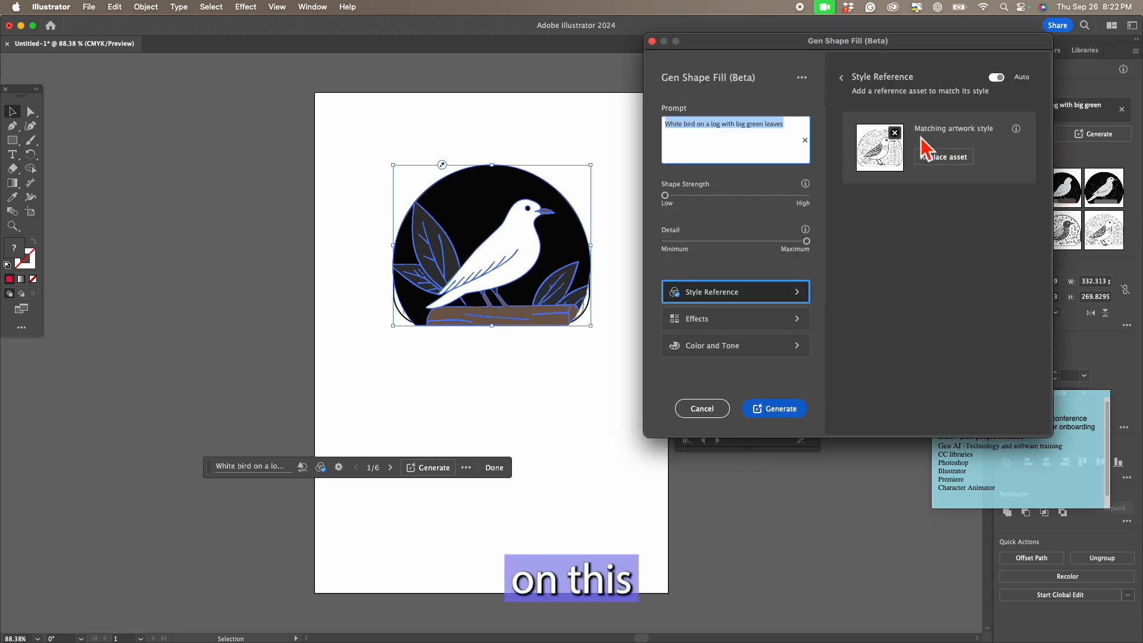
click(896, 133)
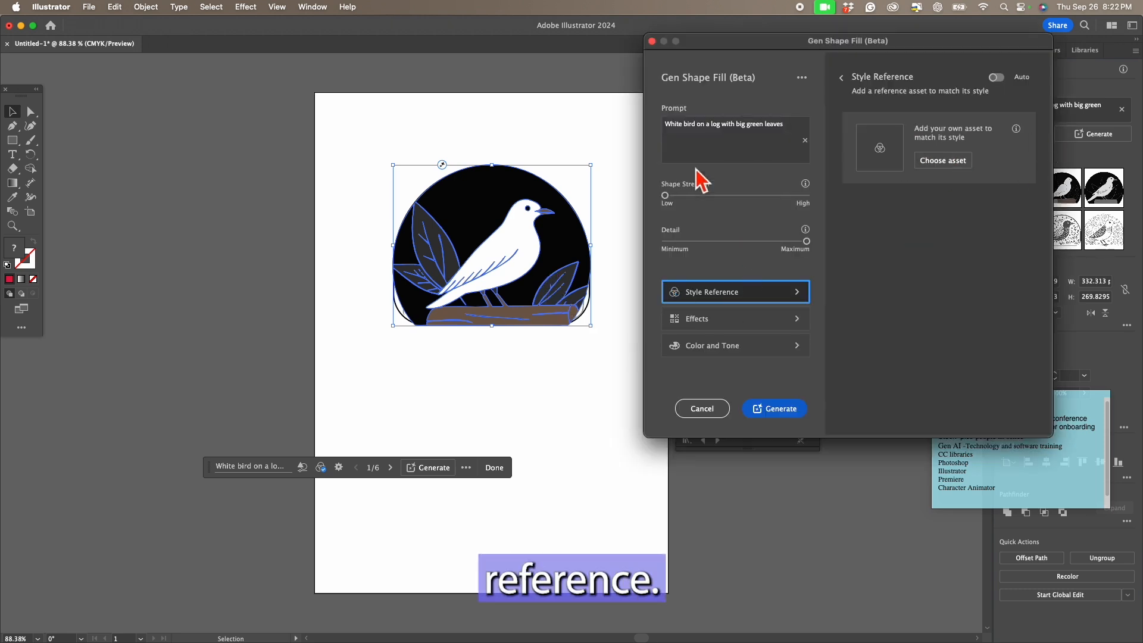
click(772, 410)
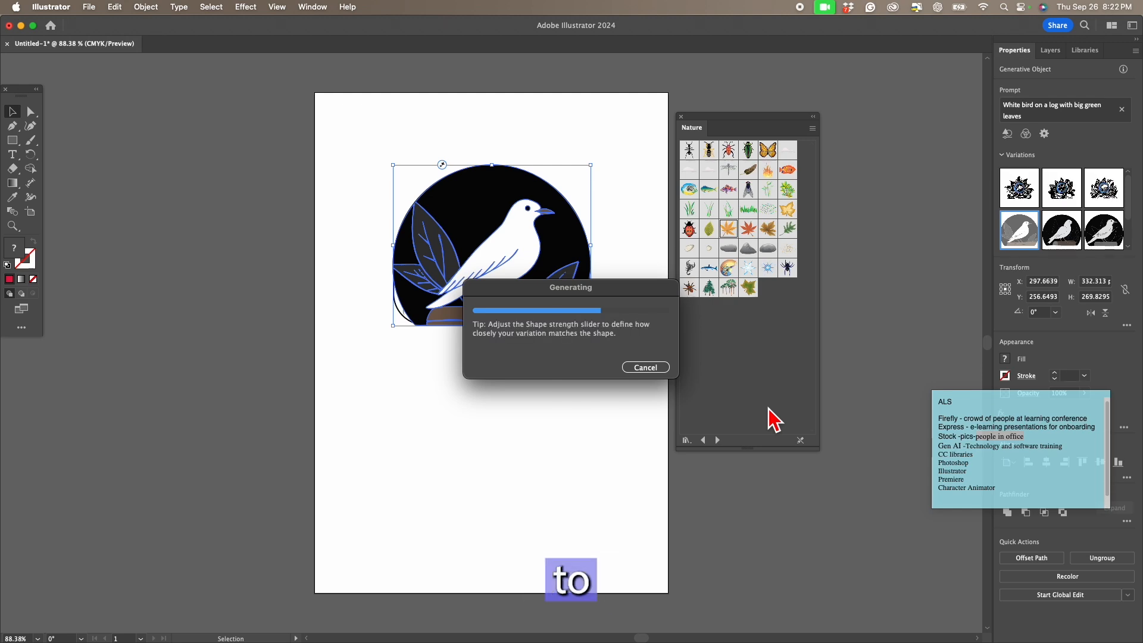
Step: Place the third variation of the leafy white bird below the outline and delete the black-background bird from the outline
drag(499, 284, 498, 456)
click(1074, 197)
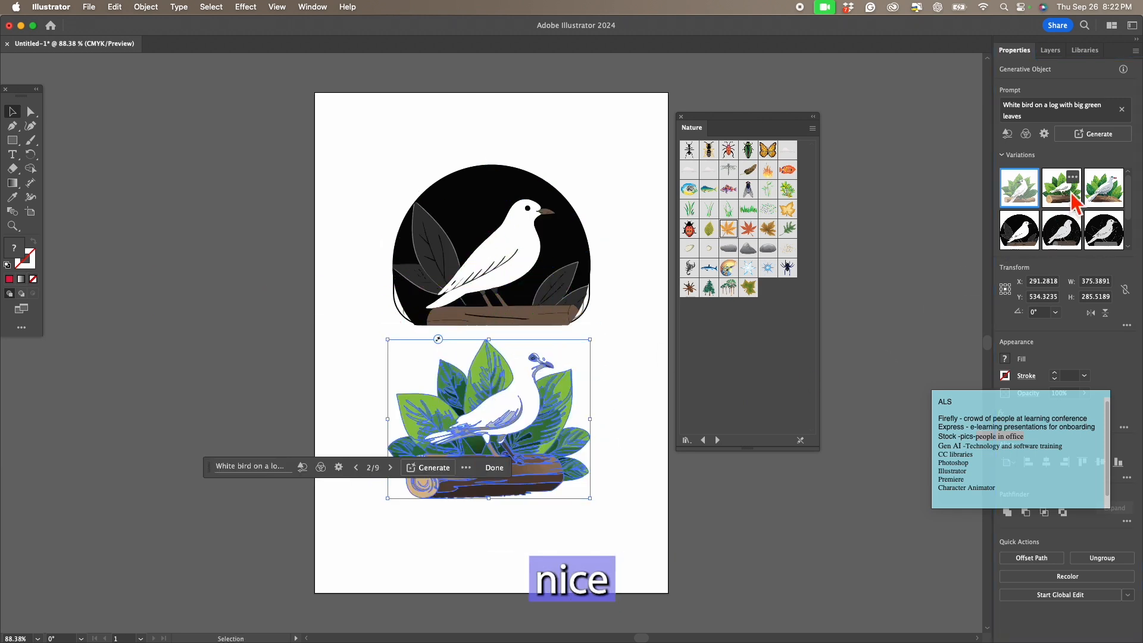
click(1101, 194)
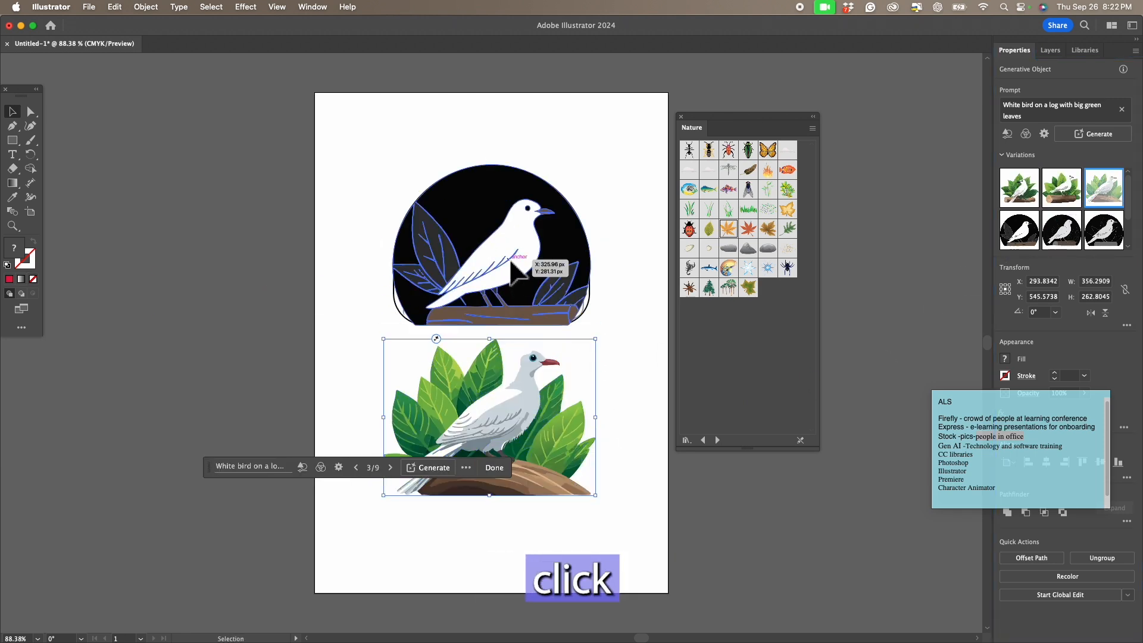
click(384, 256)
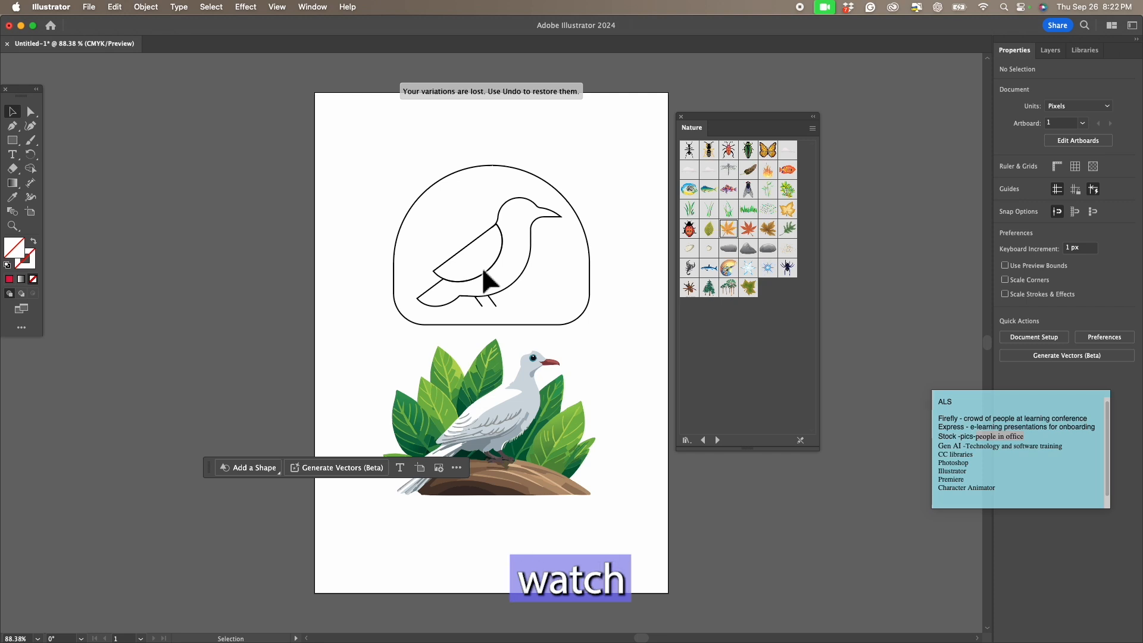
Step: Fill the bird outline with Gen Shape Fill using the prompt "Green frog on a big lily pad again" and detail at Maximum
click(487, 275)
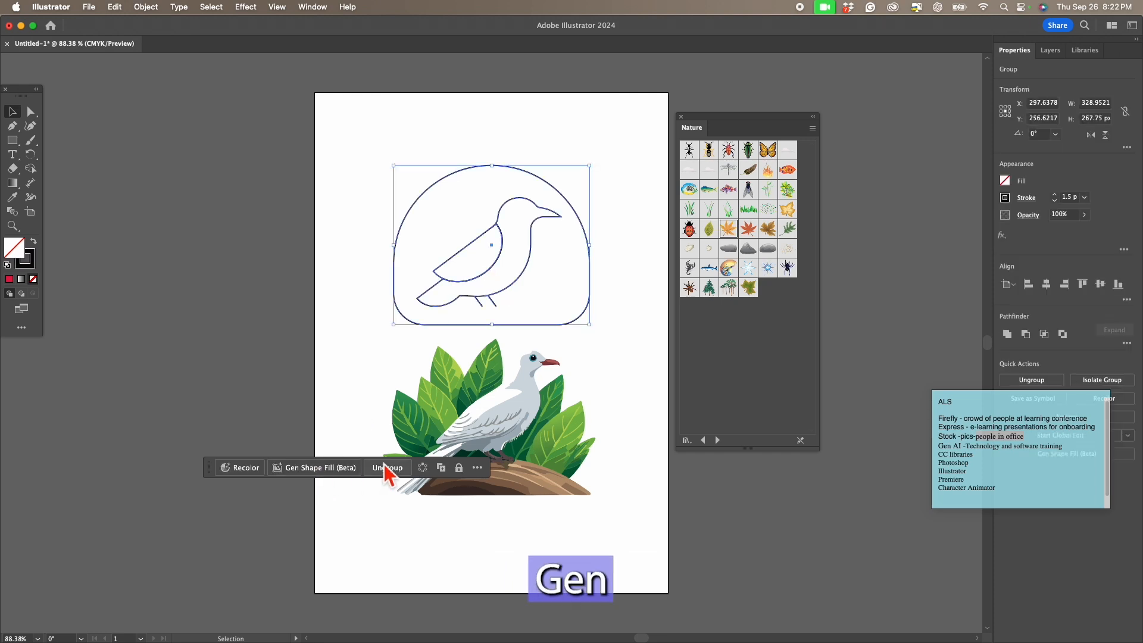
click(316, 468)
click(428, 467)
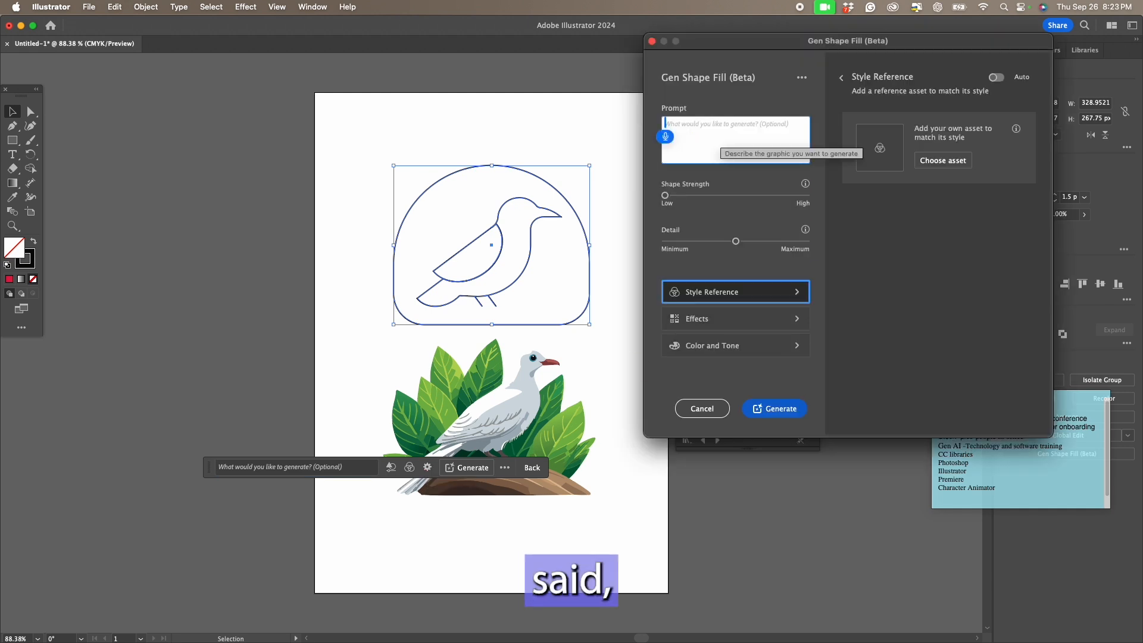
text(Green frog on a big lily pad again shape stre)
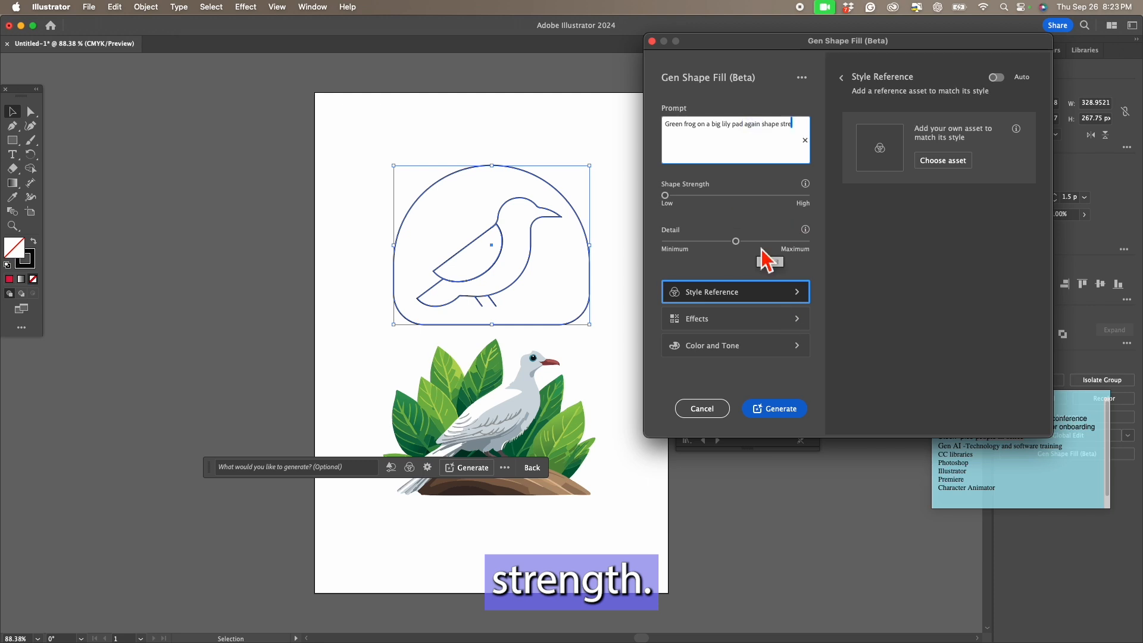
key(BackSpace)
key(BackSpace)
key(BackSpace)
key(BackSpace)
key(BackSpace)
key(BackSpace)
key(BackSpace)
key(BackSpace)
key(BackSpace)
key(BackSpace)
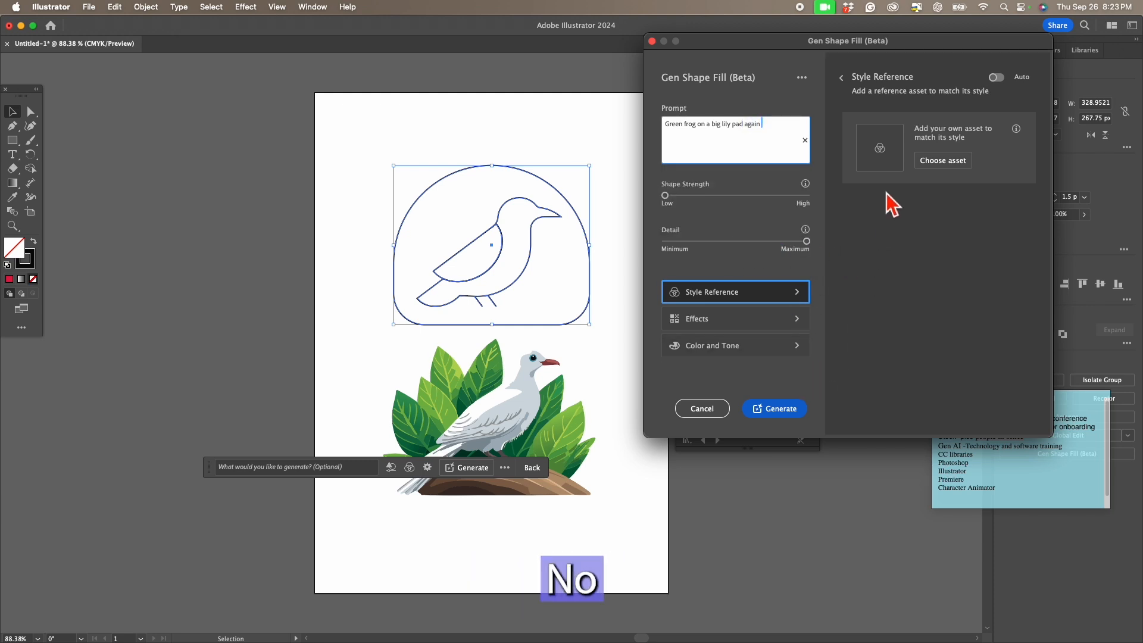
click(743, 325)
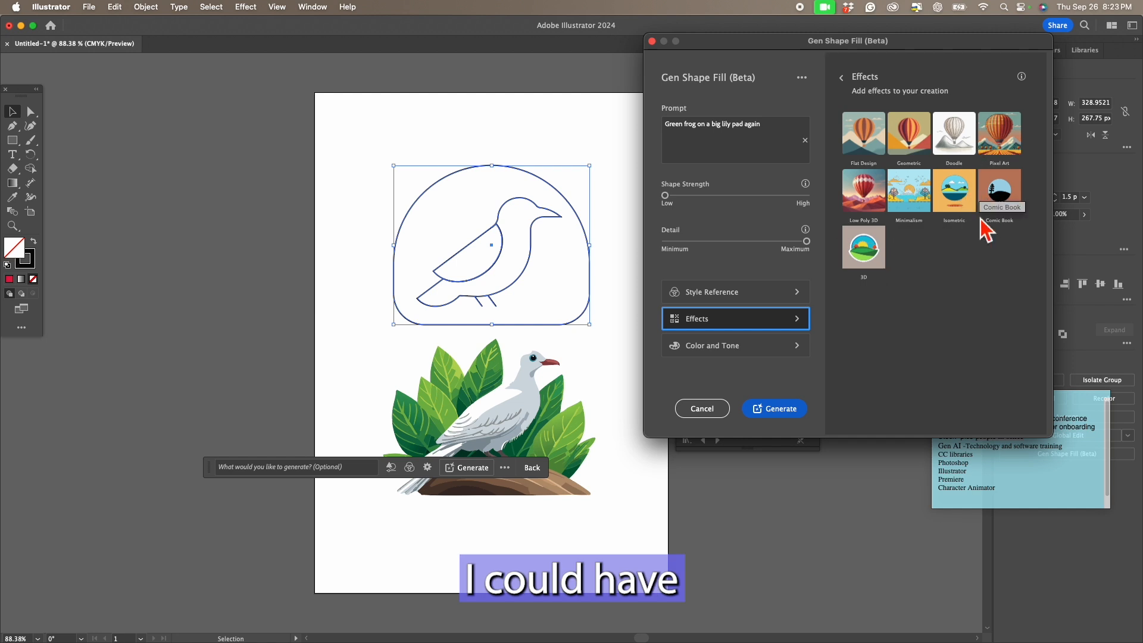
click(783, 412)
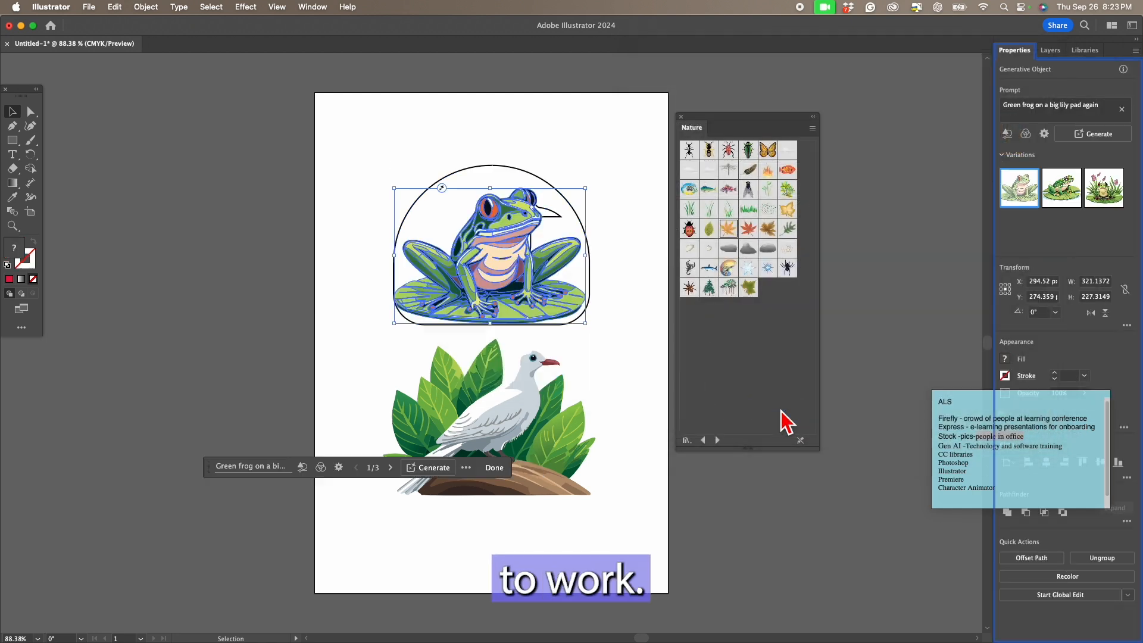
Step: Apply the third frog variation with the pink flowers and clear the selection
click(1062, 193)
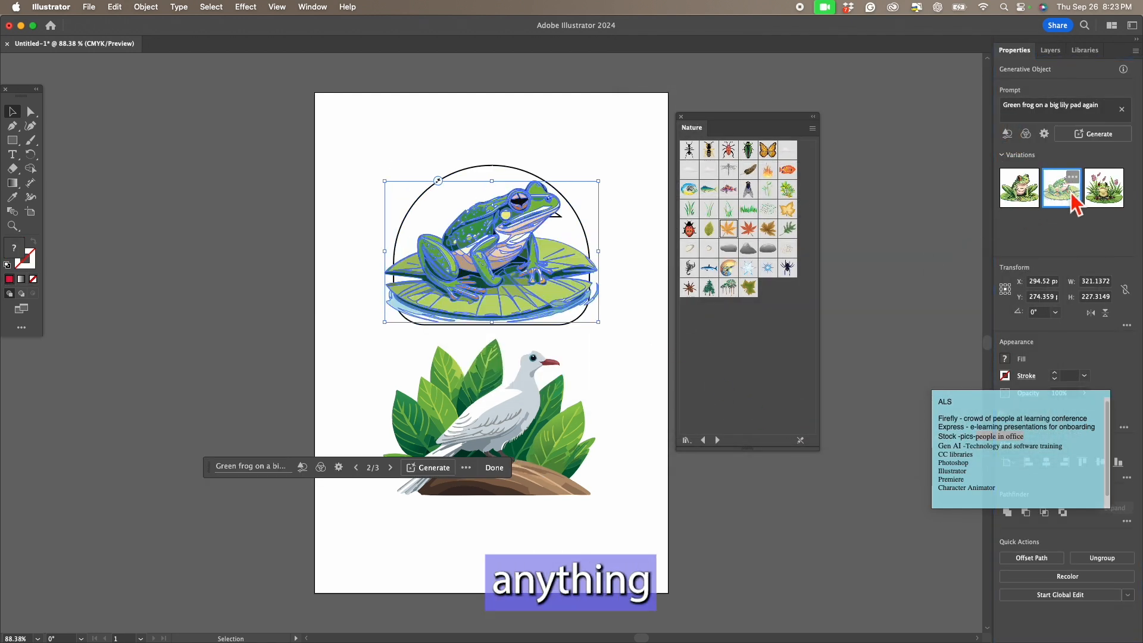
click(1107, 193)
click(613, 232)
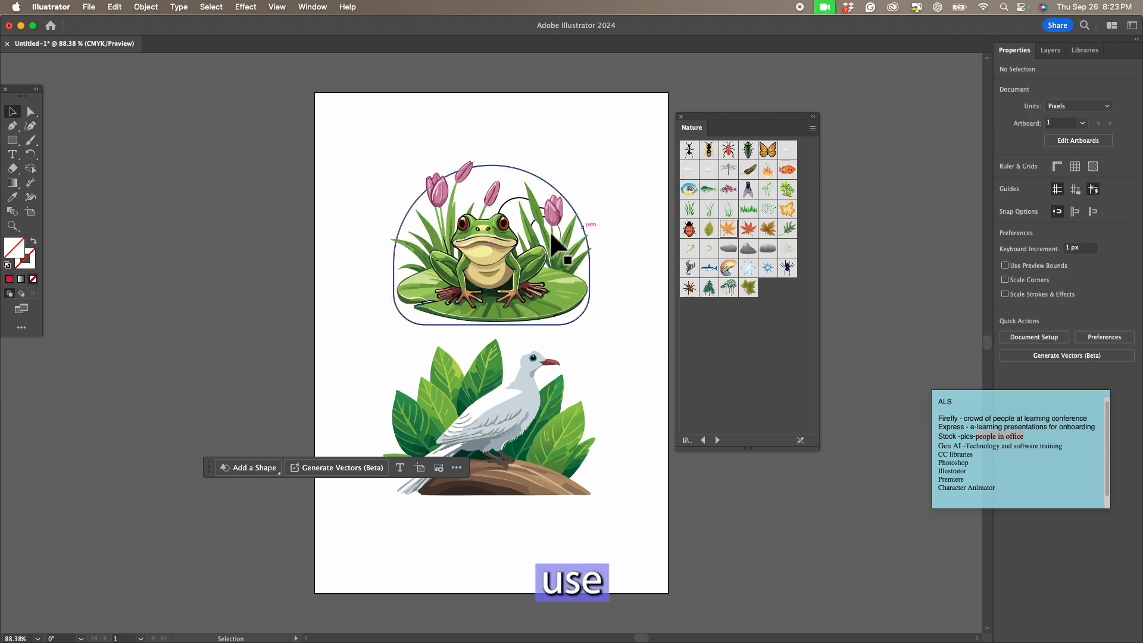
click(509, 244)
click(382, 355)
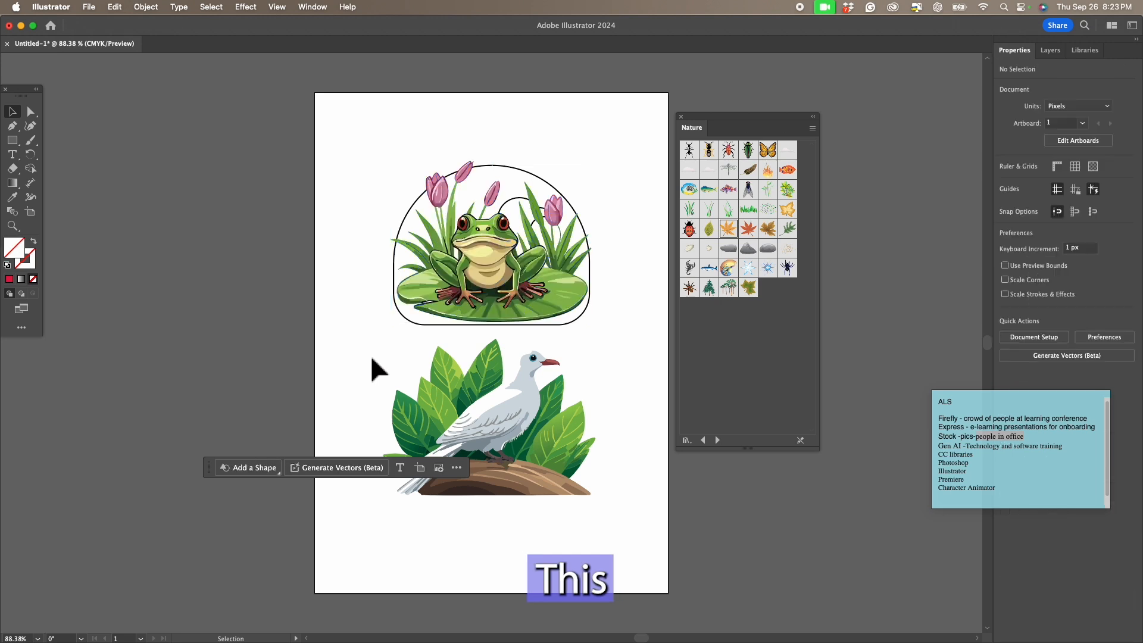
Step: Generate a vector with content type Icon, the Isometric effect and the prompt "Man with headphones"
click(1081, 358)
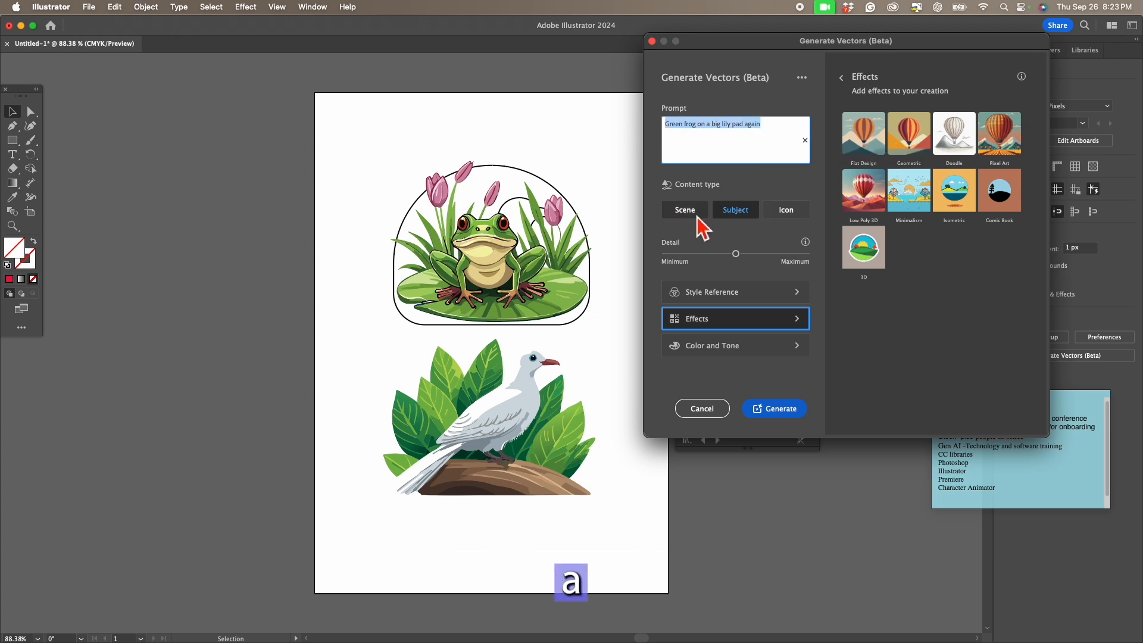
click(791, 212)
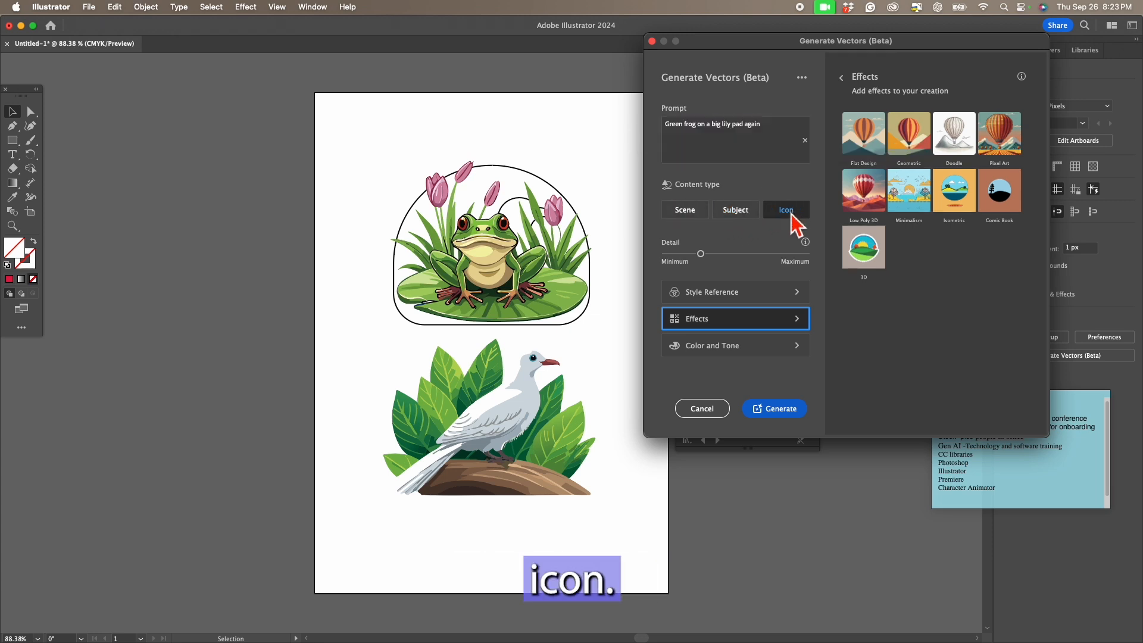
click(773, 140)
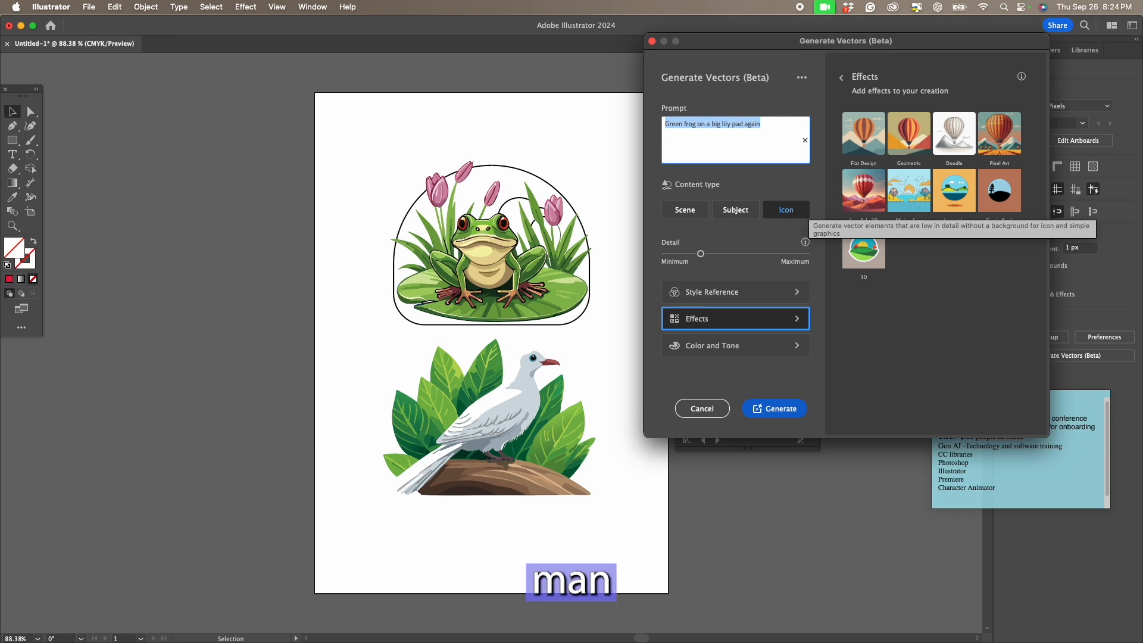
text(Man with headphones)
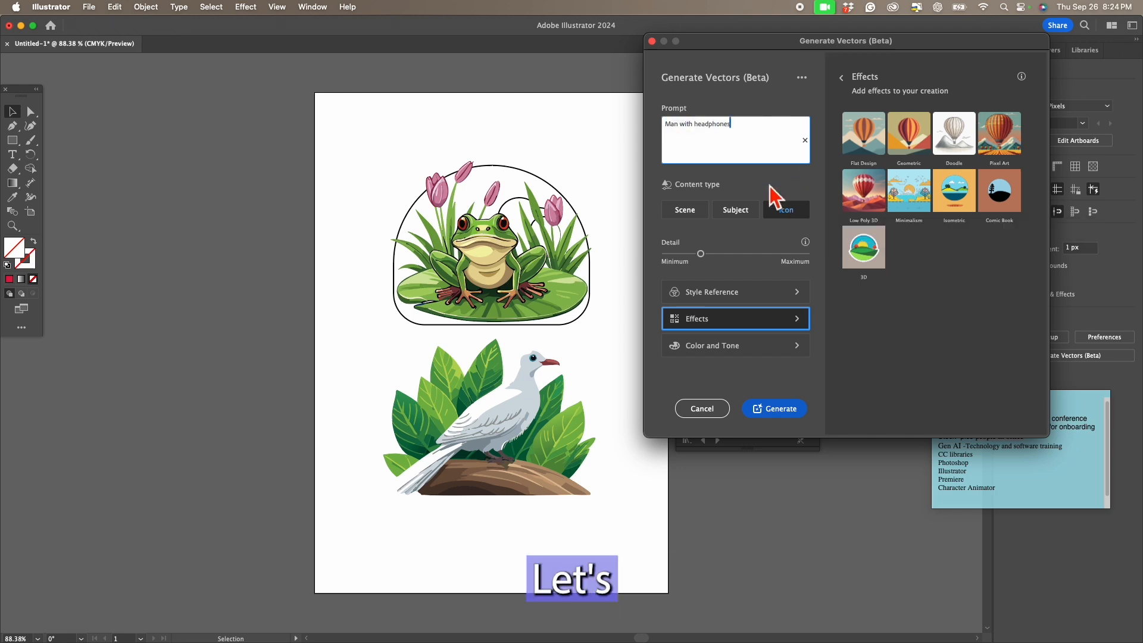
click(704, 254)
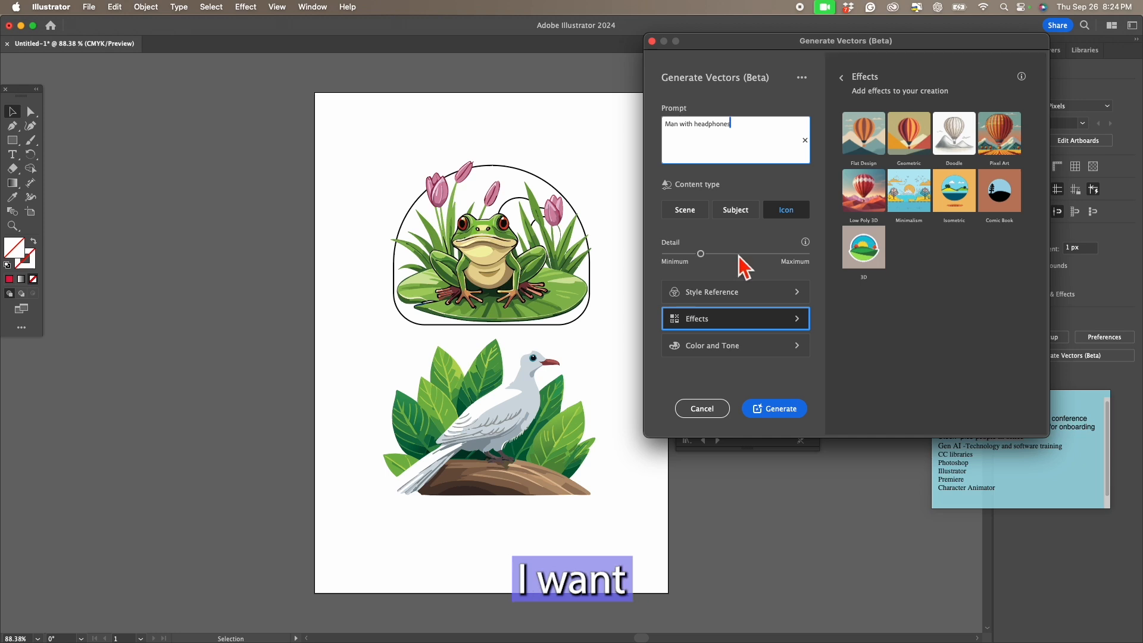
drag(744, 256, 723, 256)
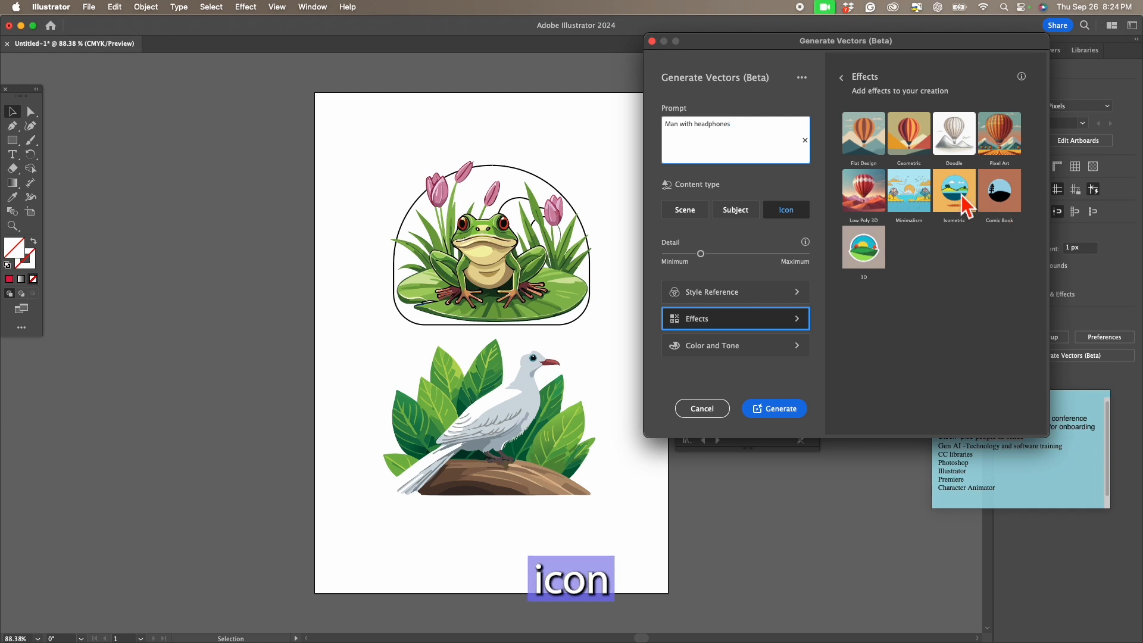
click(777, 411)
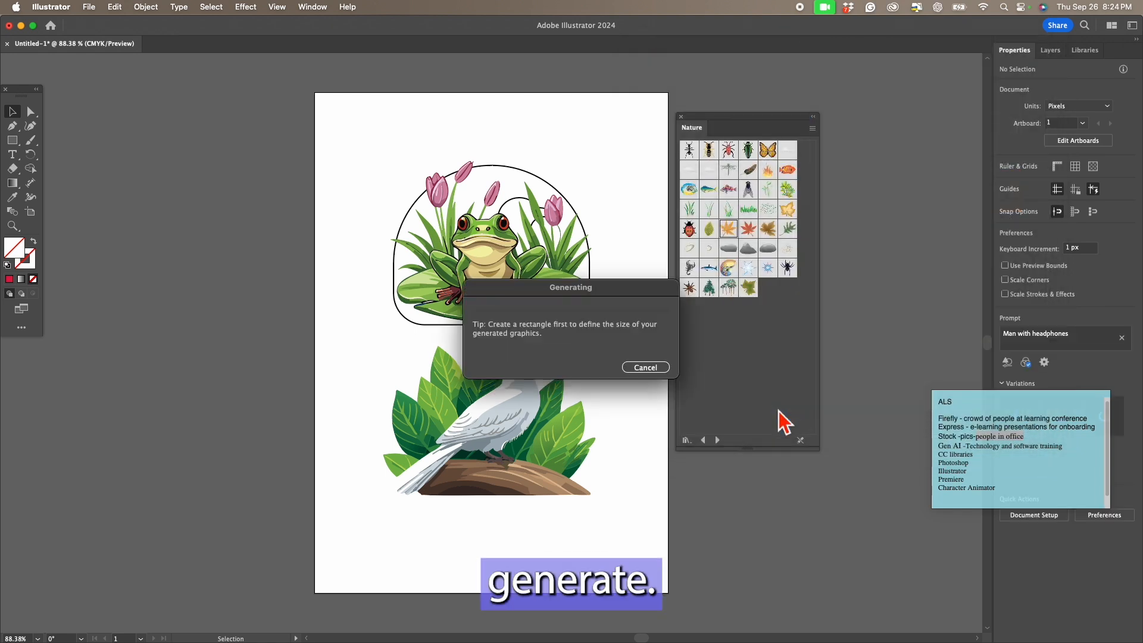
Step: Apply the third headphones variation, scale it to about 217 by 209 px and move it to the artboard's upper-left corner
click(1066, 197)
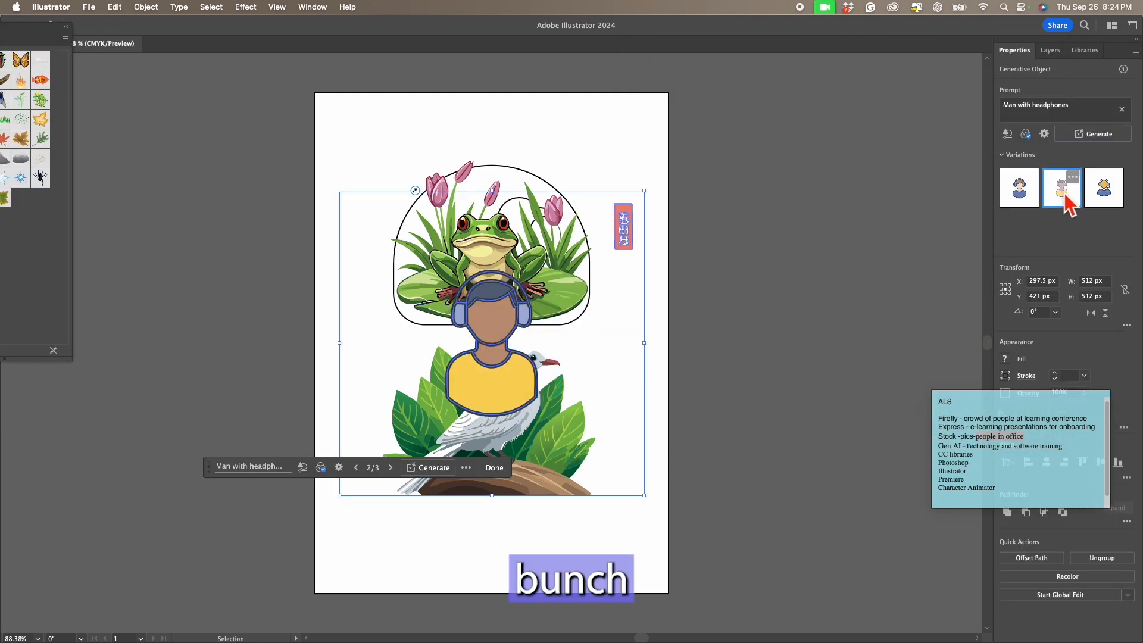
click(1105, 197)
drag(645, 198, 468, 371)
drag(400, 416, 365, 132)
Step: Change the generated icon's prompt to "Woman withwithwith headphones"
click(1019, 108)
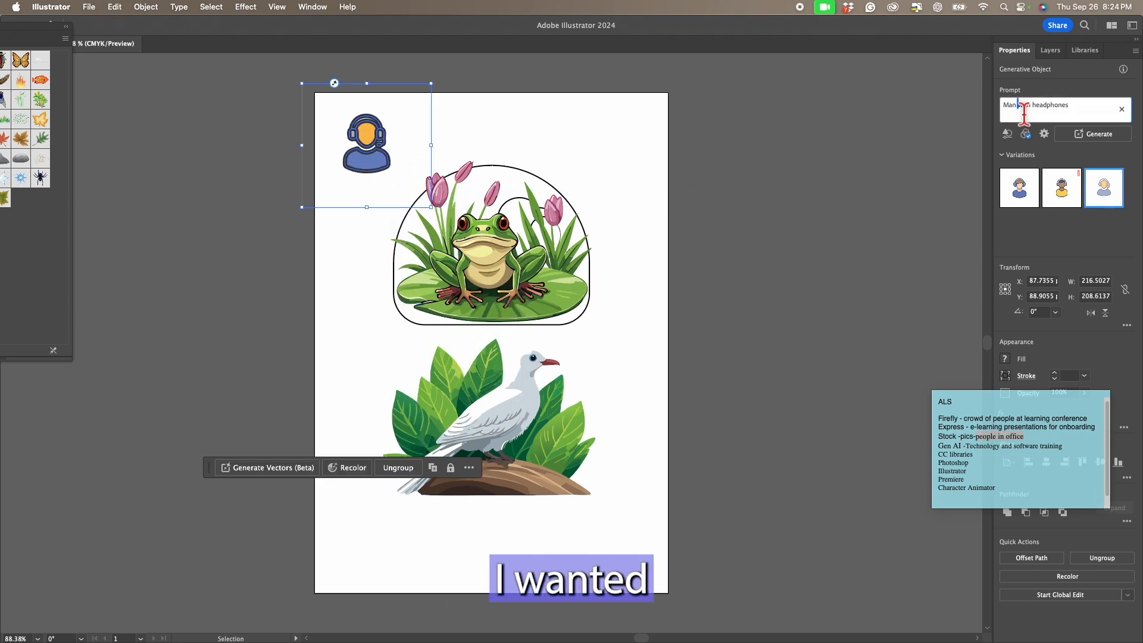
drag(1019, 108, 988, 108)
key(BackSpace)
text(Woman withwith)
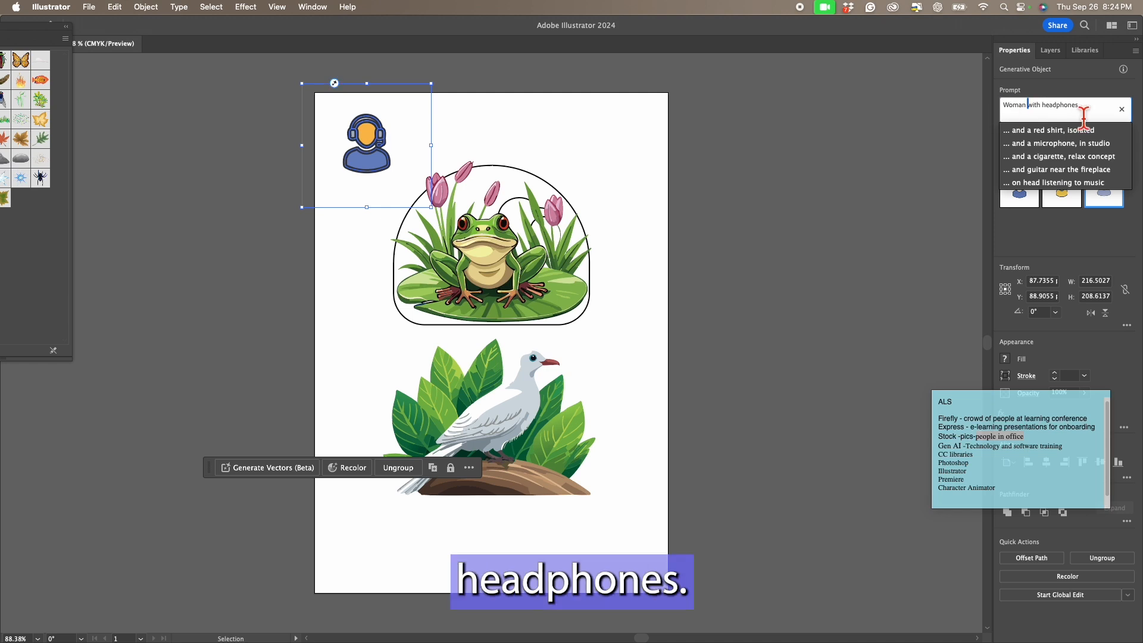
Step: Generate the woman icon using the blue headset man as the style reference and move the result above the frog
click(1045, 133)
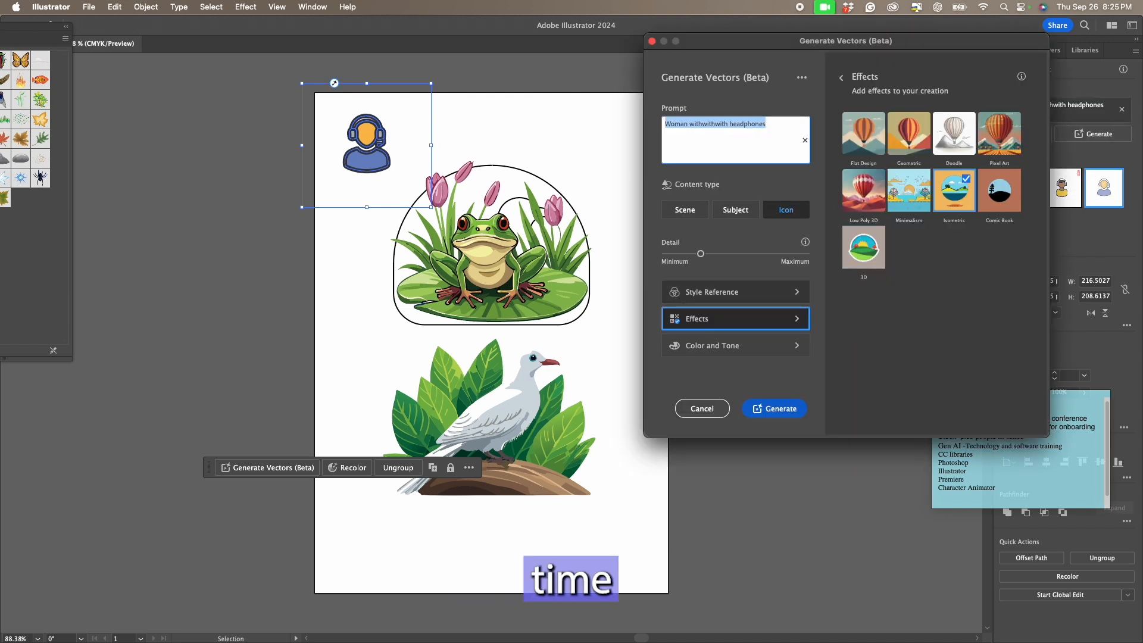
click(735, 293)
click(943, 160)
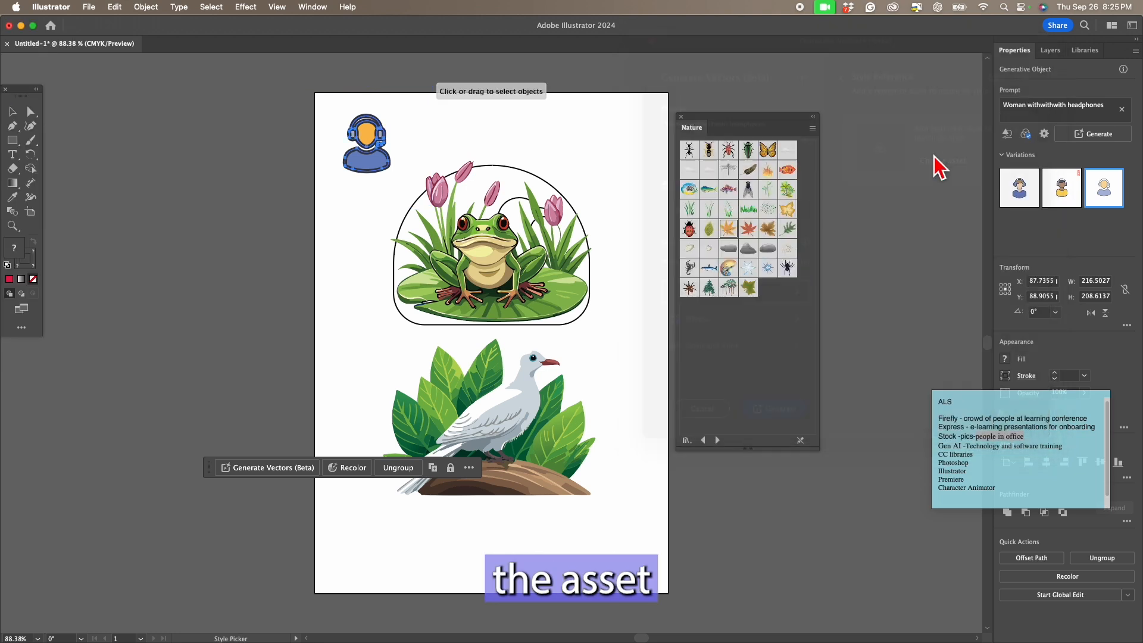
click(379, 145)
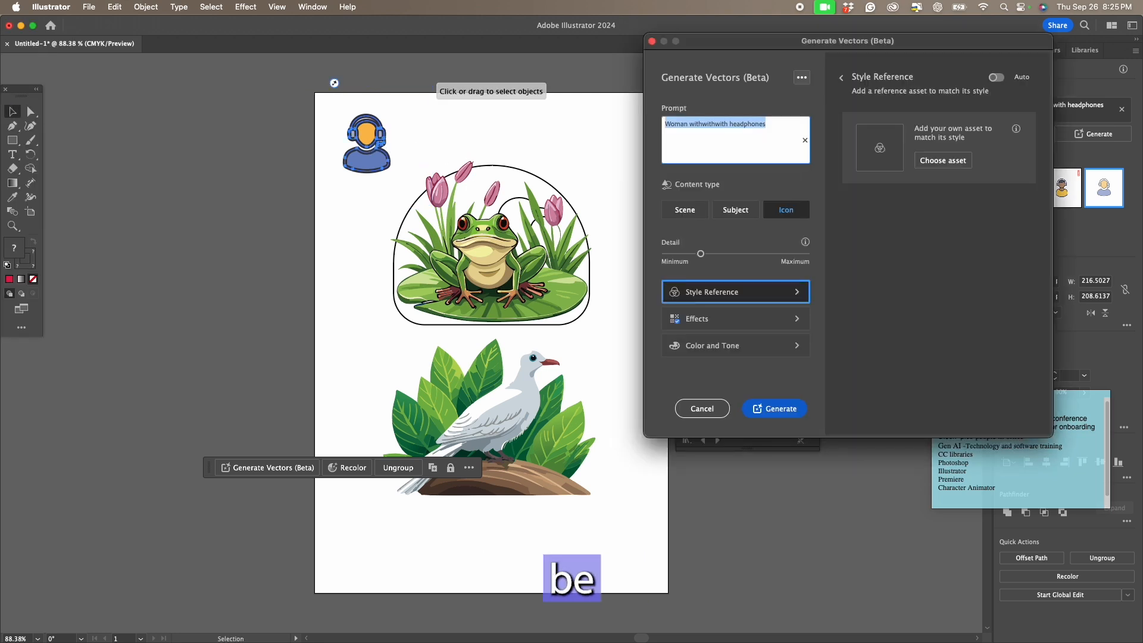
click(774, 409)
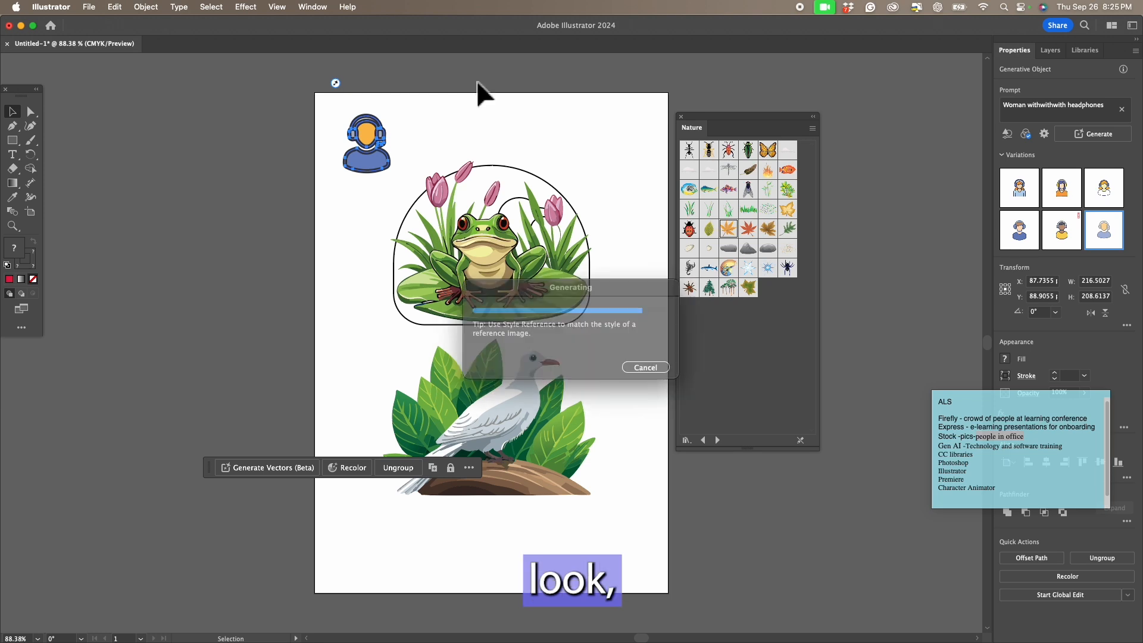
drag(379, 133, 501, 131)
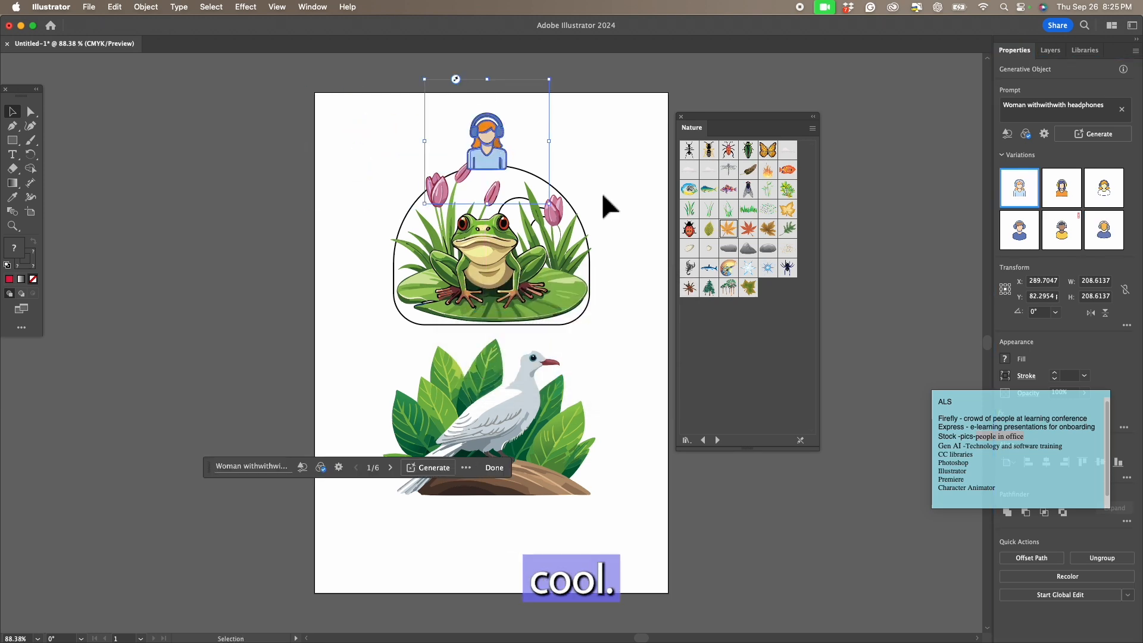
Step: Switch to Premiere Pro and close the open office-footage project
key(super+Tab)
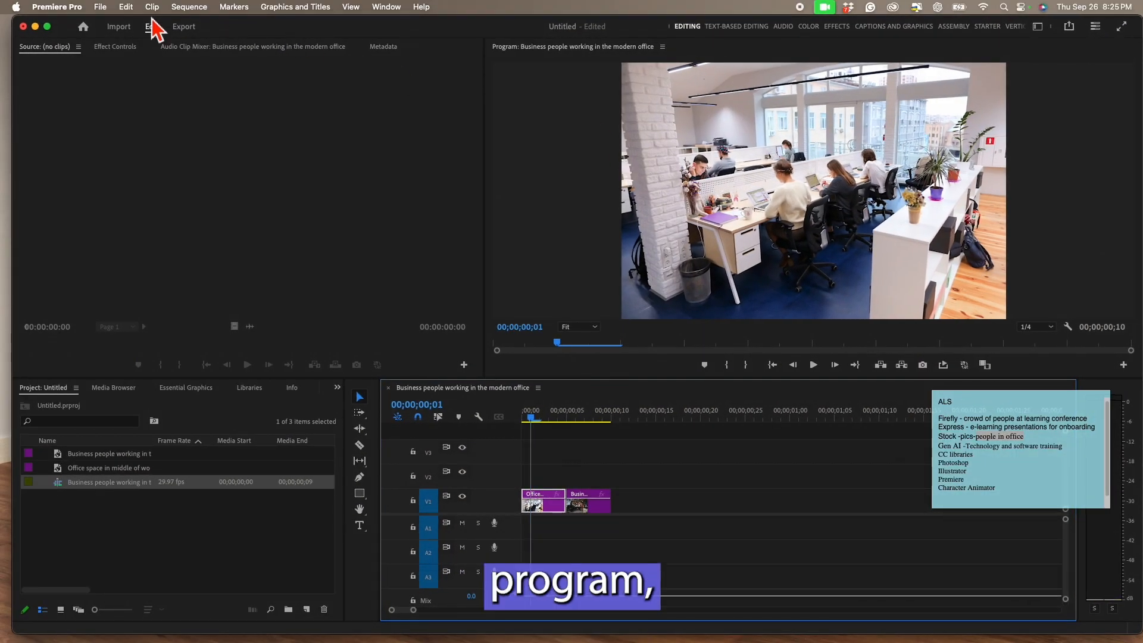
click(99, 7)
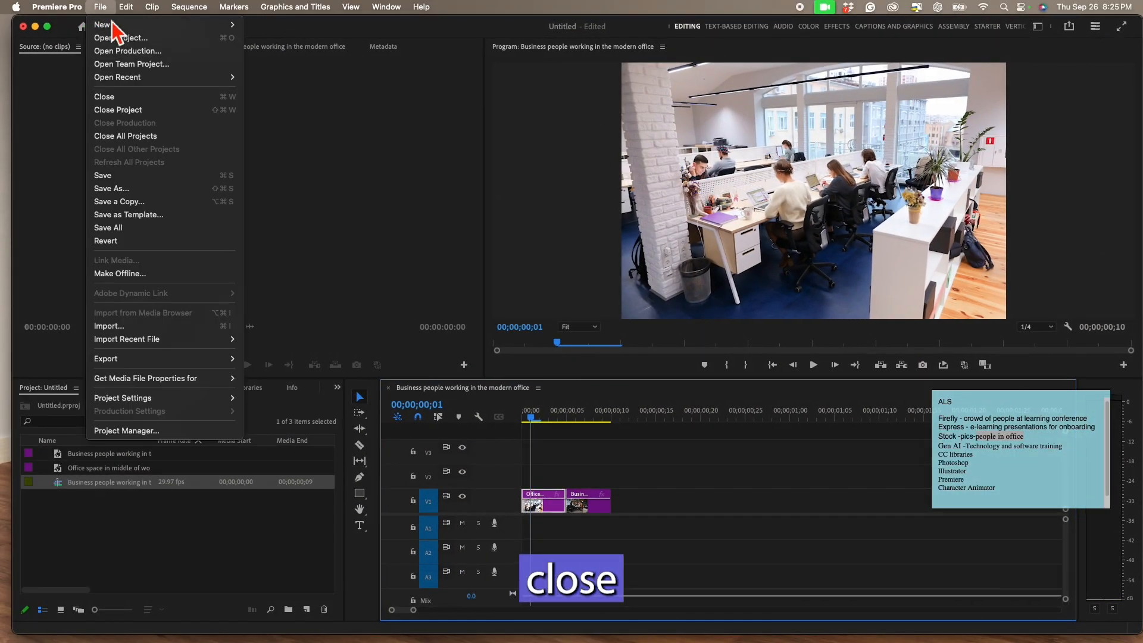
click(141, 112)
click(579, 344)
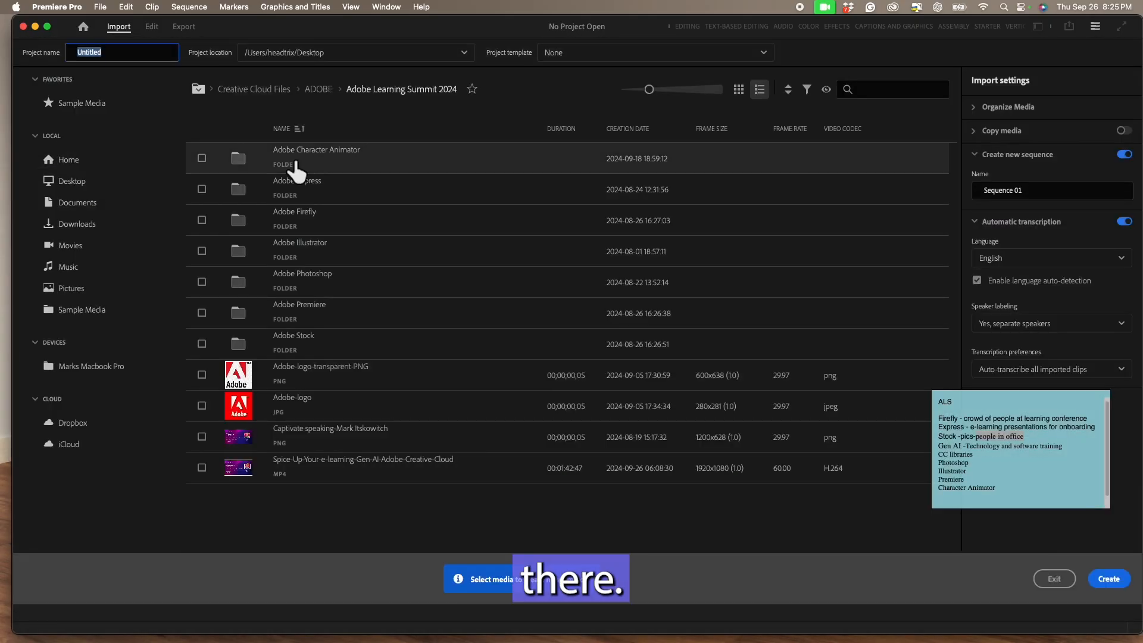
Step: Create a new project named Untitled with the Desktop as its location
click(465, 53)
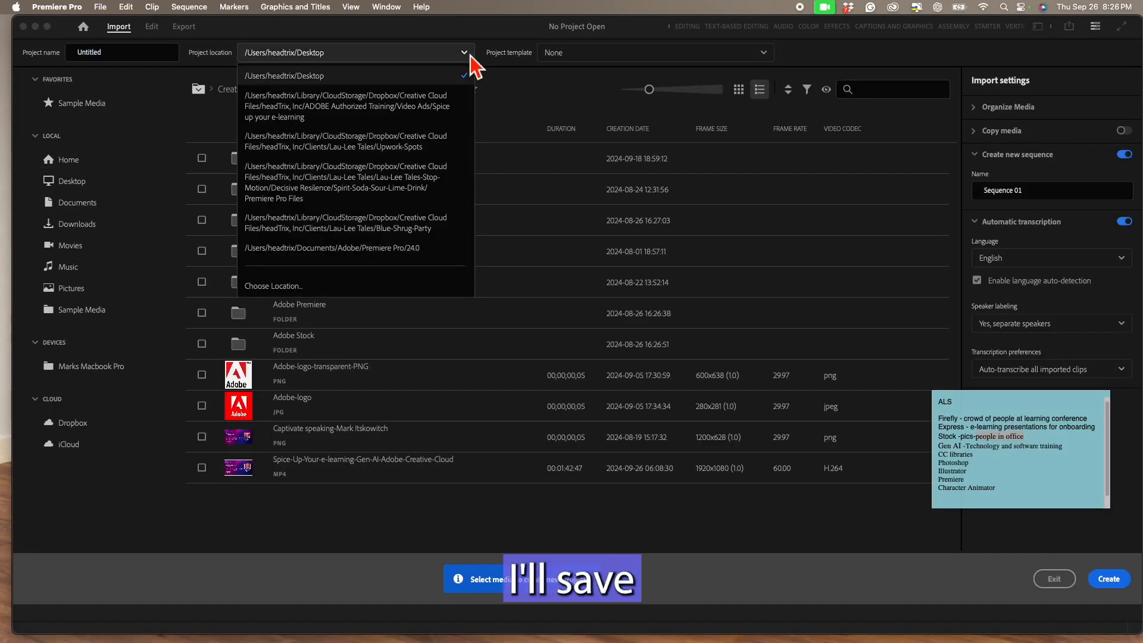
click(439, 51)
click(1112, 581)
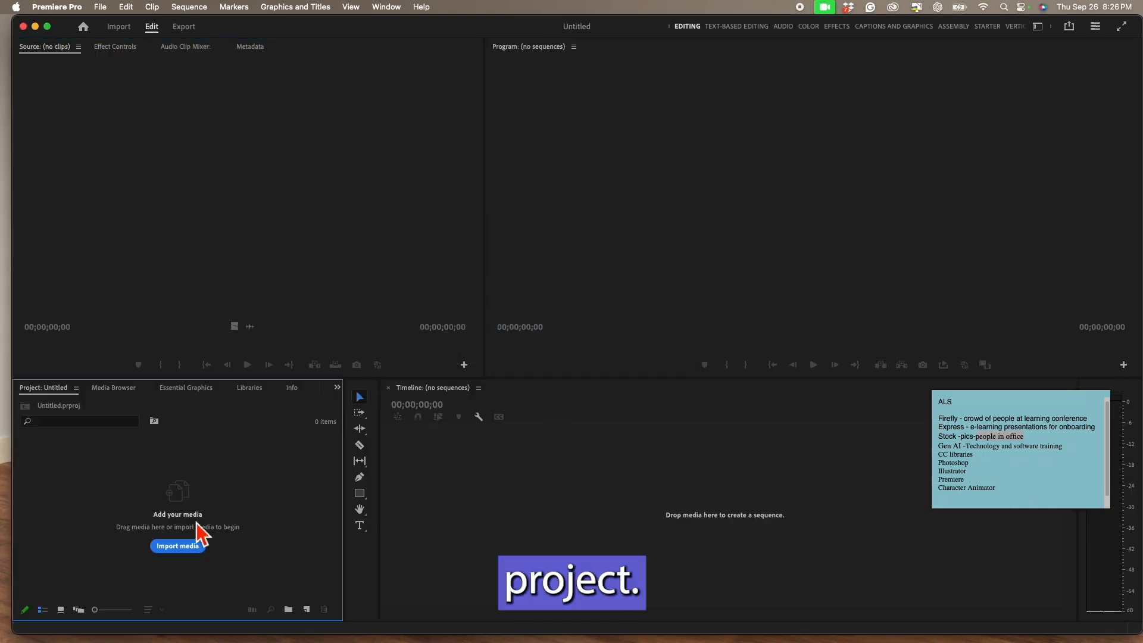
Step: Import Classroom Rules-3.mp4 from the Adobe Premiere folder inside the Adobe Learning Summit folder
click(176, 547)
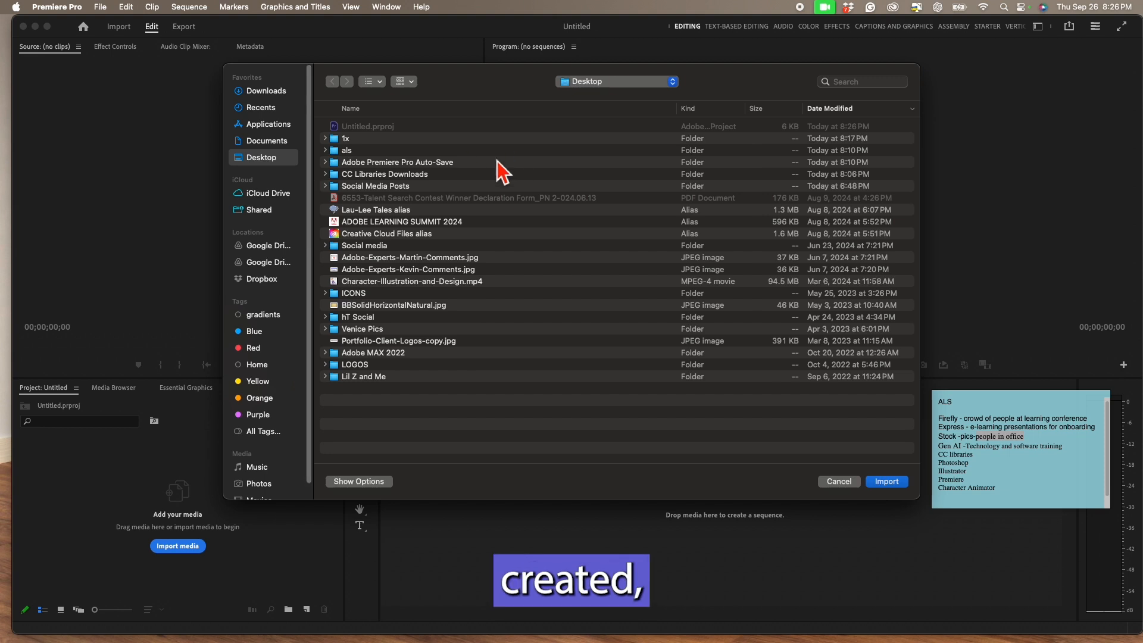
double_click(336, 223)
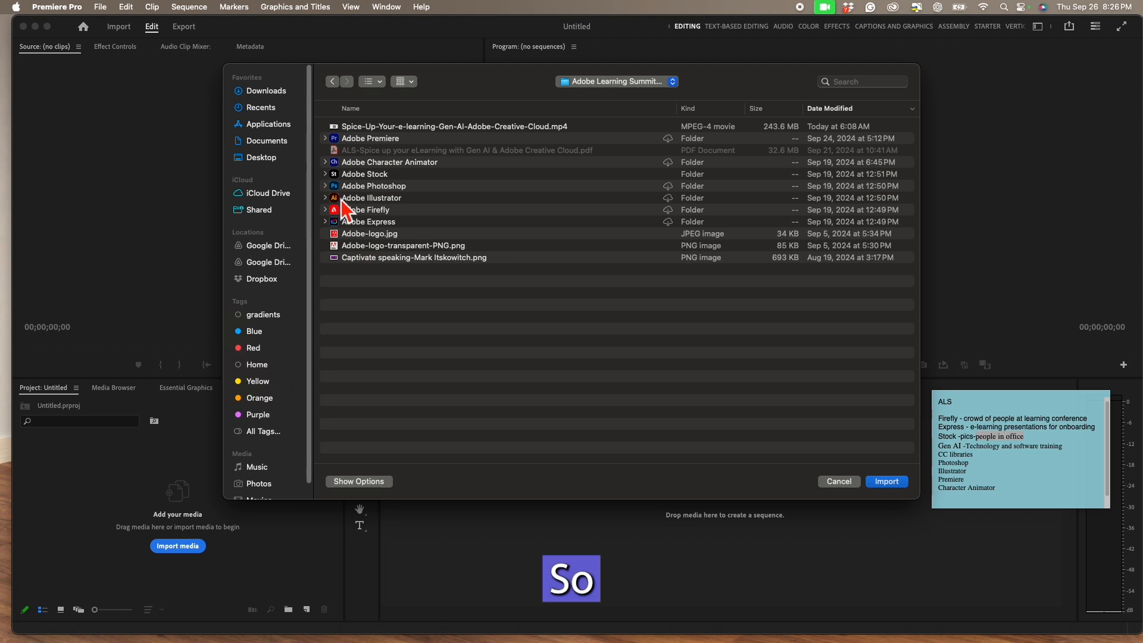
double_click(337, 140)
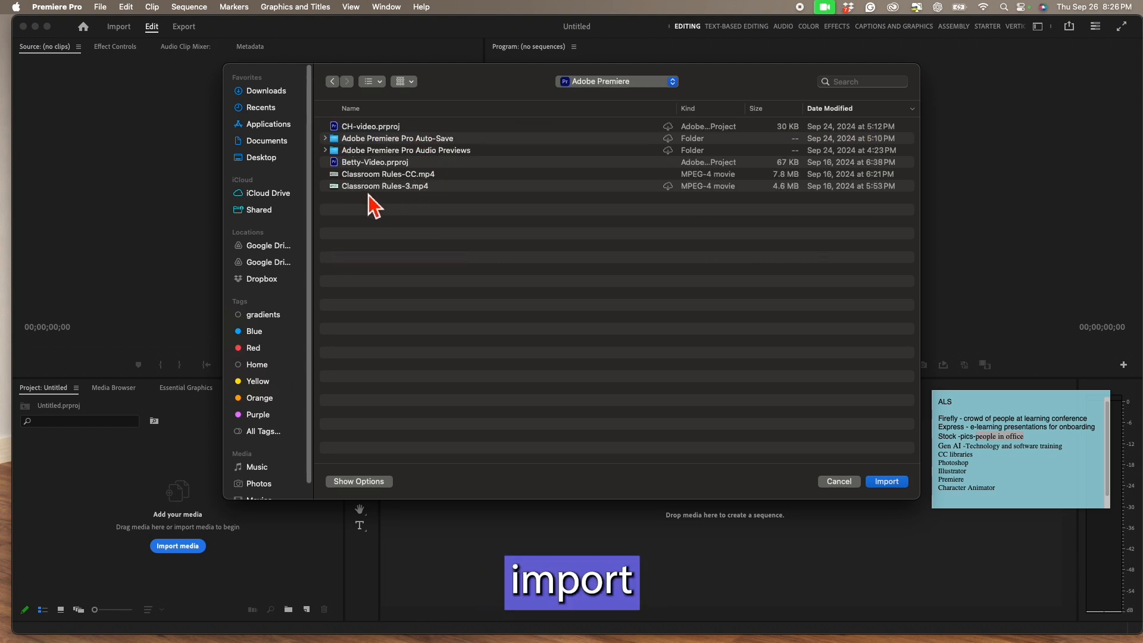
click(352, 178)
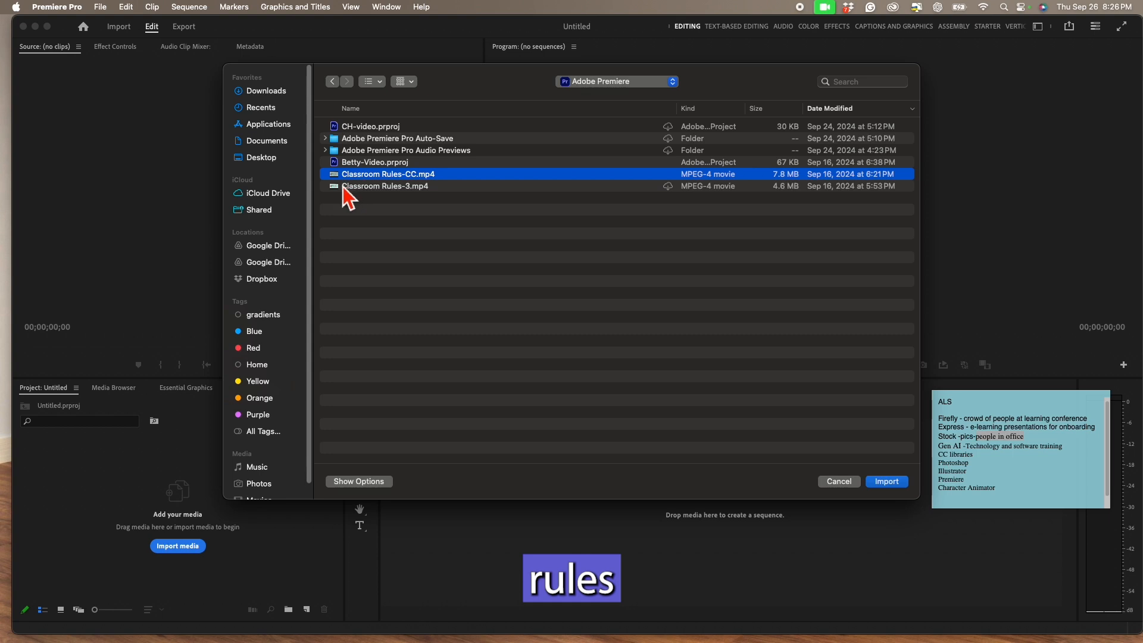
click(345, 187)
click(887, 481)
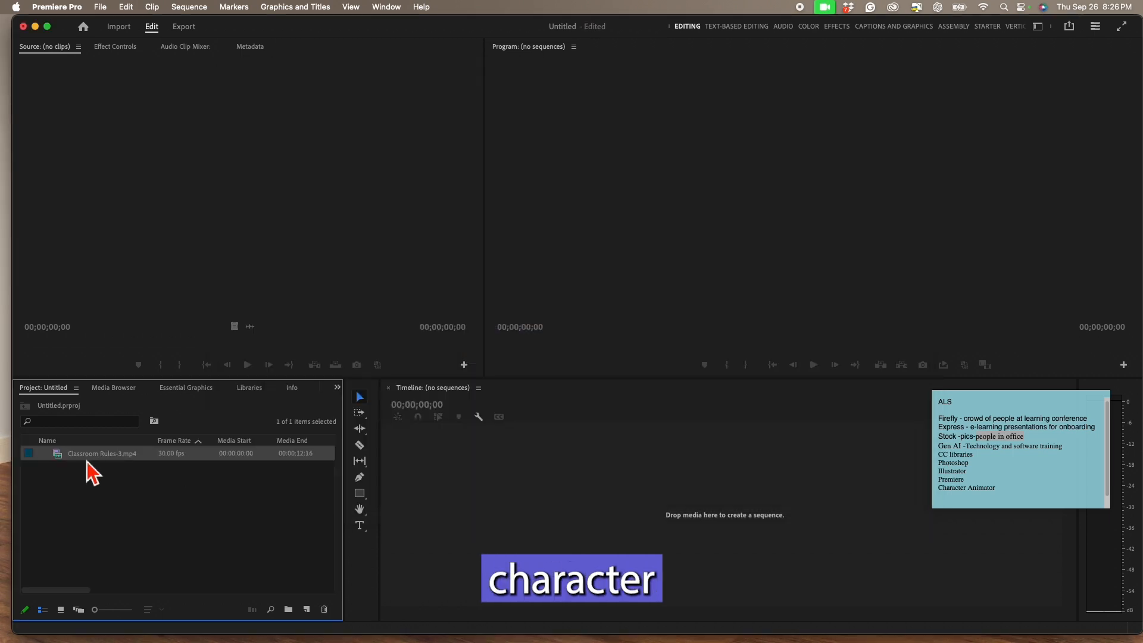
Step: Preview the beginning of Classroom Rules-3.mp4 in the Source monitor
double_click(59, 455)
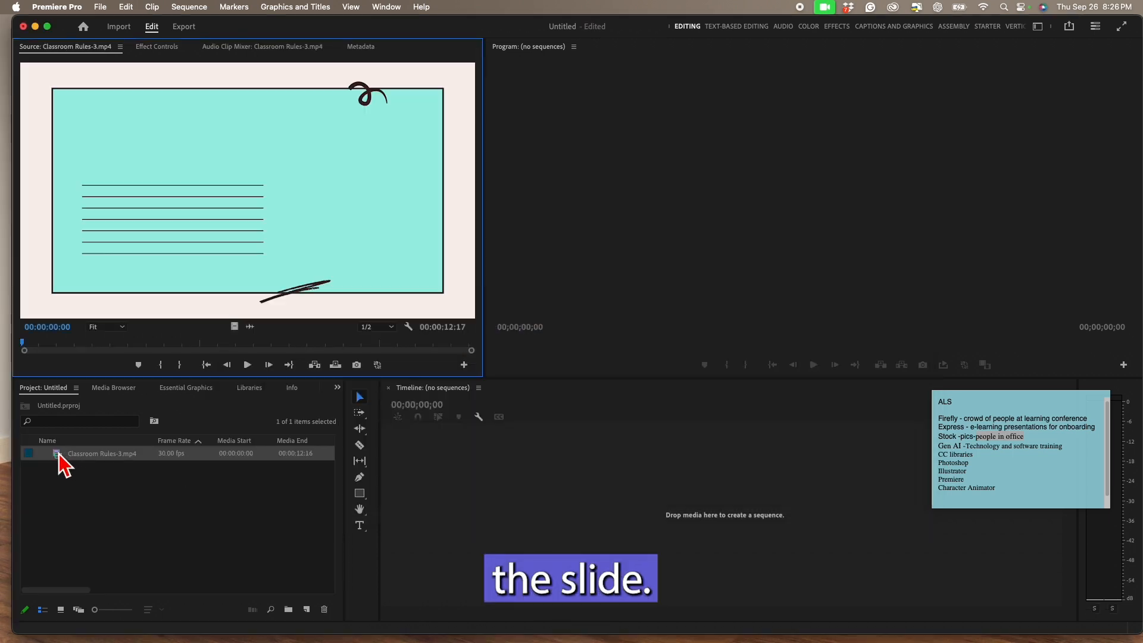
click(247, 364)
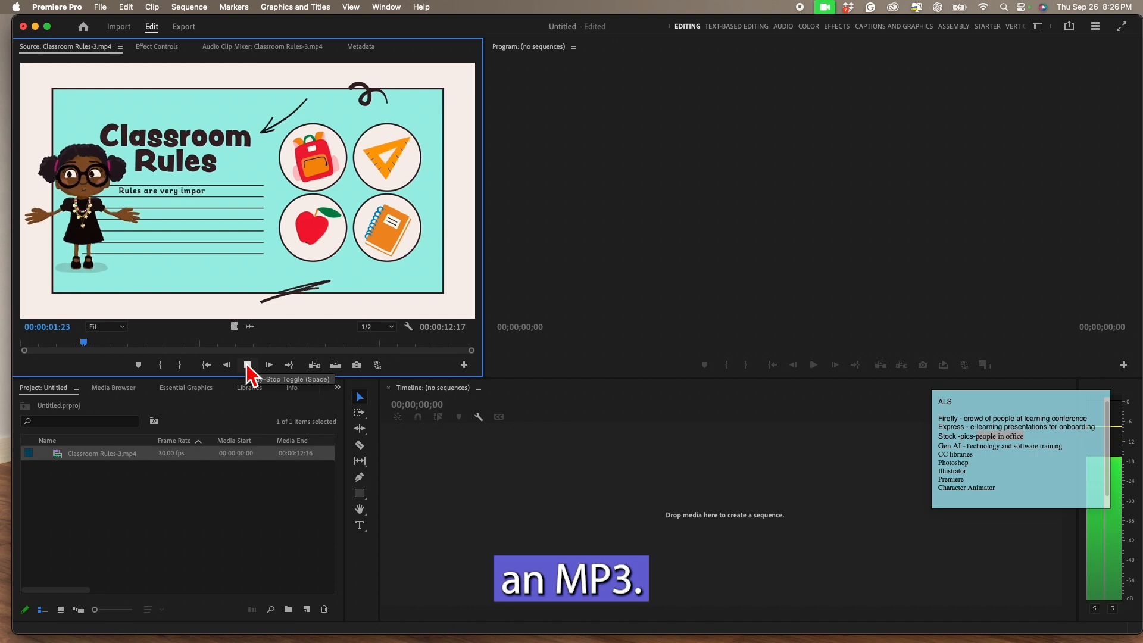
click(247, 365)
Step: Place Classroom Rules-3.mp4 on the empty timeline as a new sequence and play its opening seconds
drag(79, 459, 474, 512)
key(space)
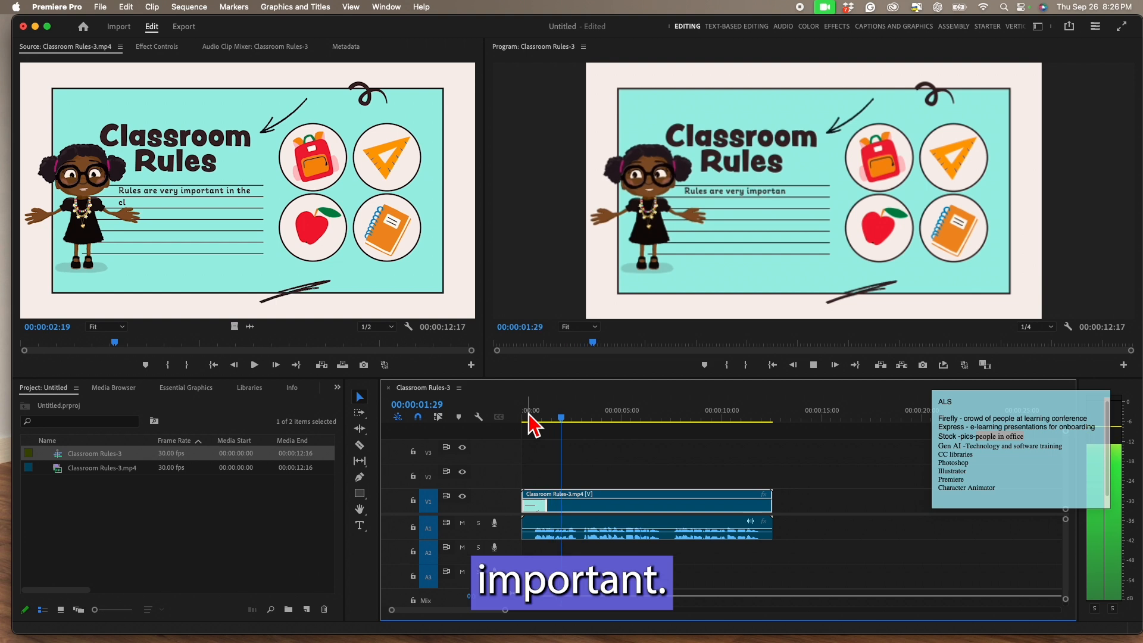
key(space)
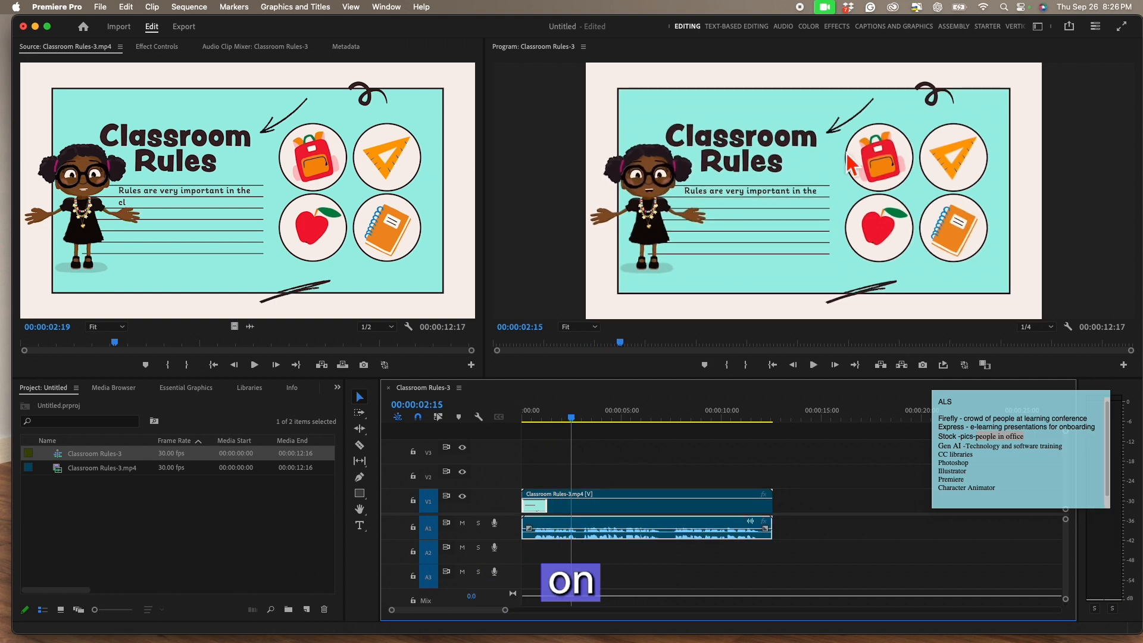
Step: Switch to the Audio workspace, set the clip's Dynamics under Clarity to 6.6 and play the result
click(784, 27)
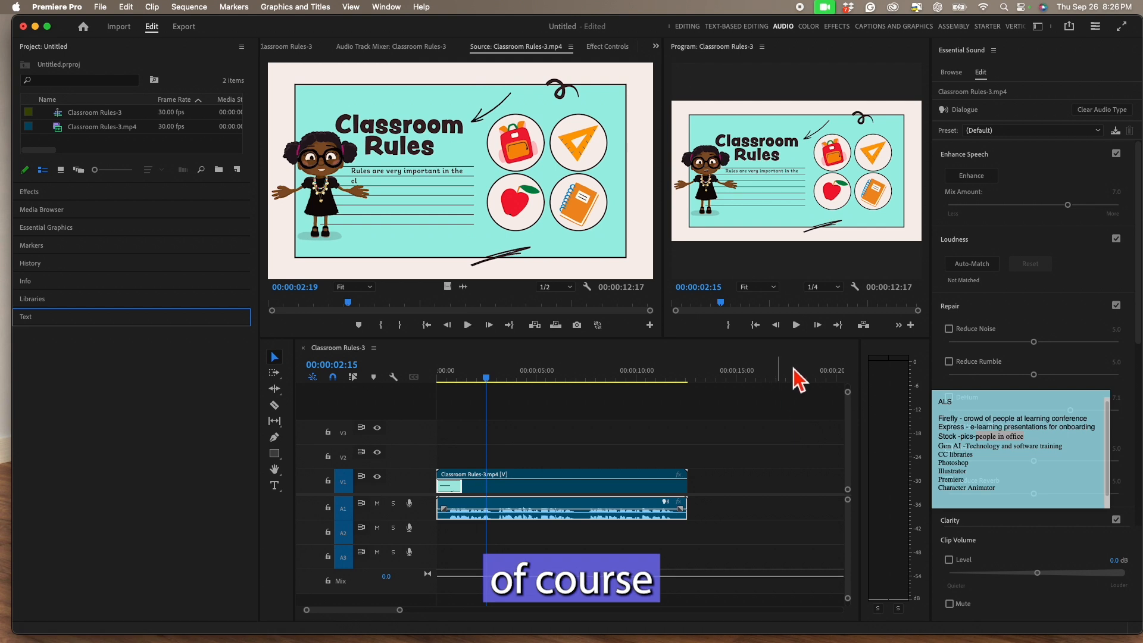
scroll(1048, 307, down, 5)
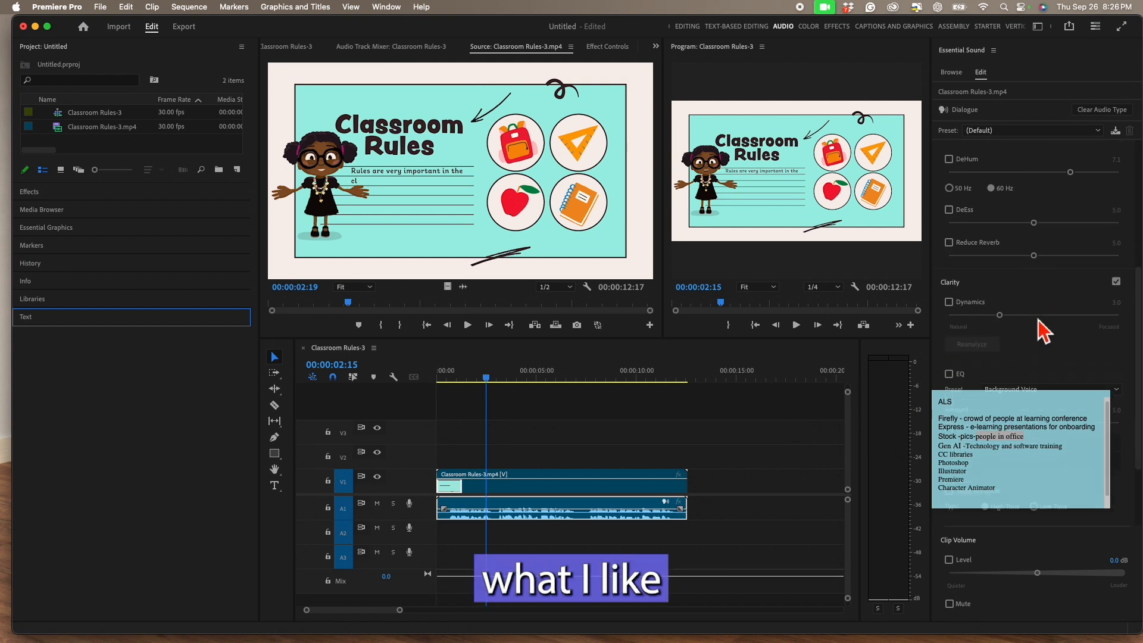
click(1001, 254)
drag(999, 253, 1061, 253)
click(475, 377)
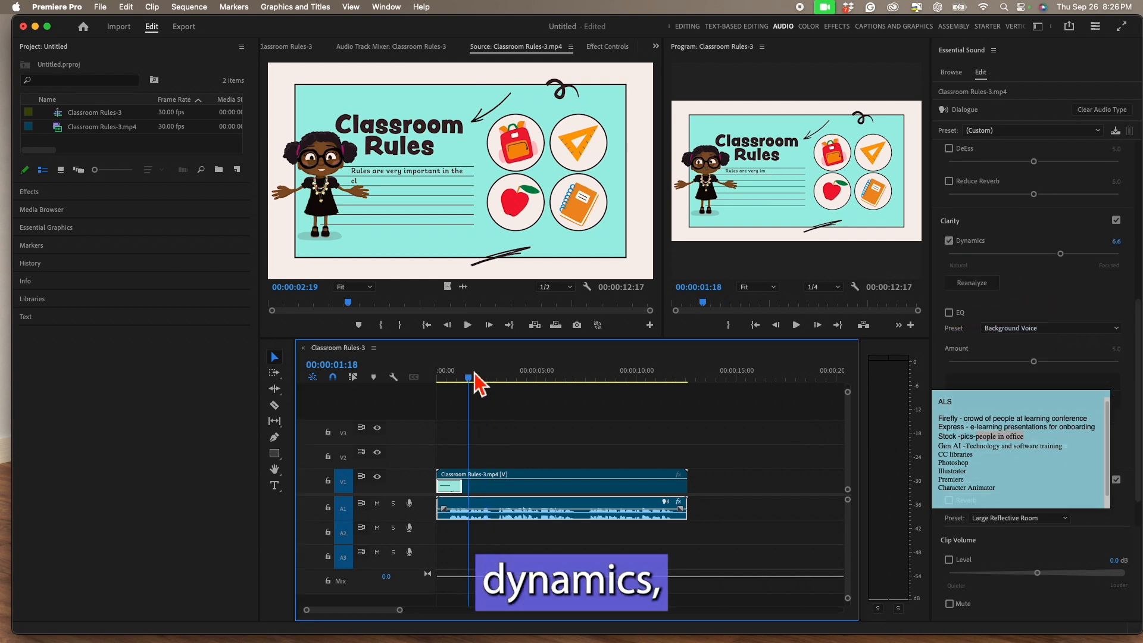
key(space)
Step: Compare the audio with Clarity off and on, set Dynamics to 5.5 and replay the clip from mid-sequence
click(1117, 221)
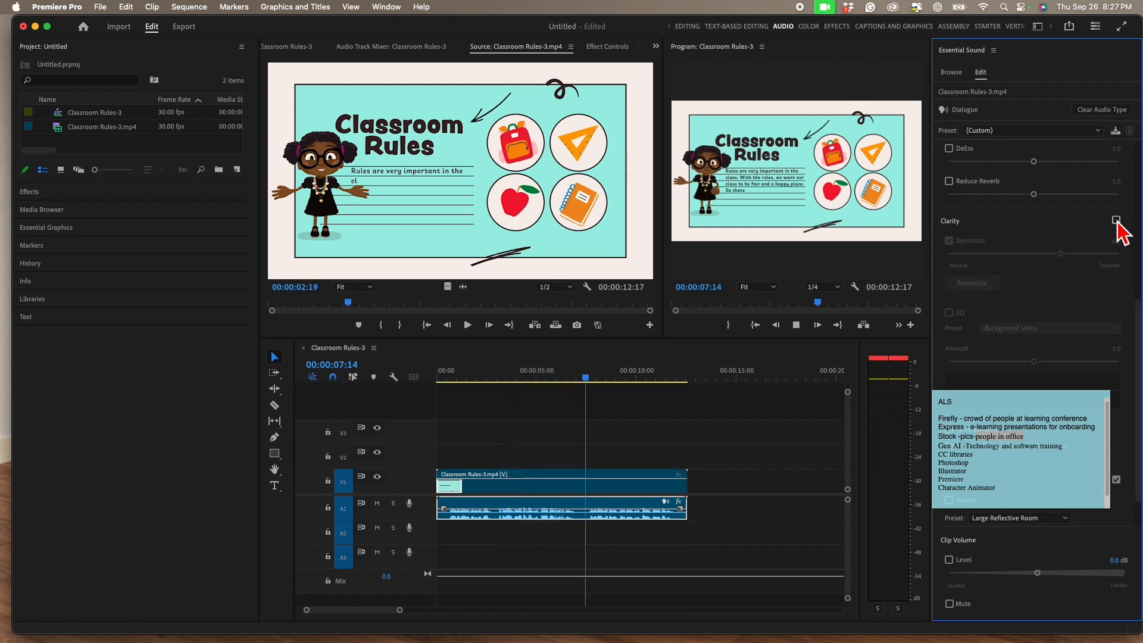
click(1116, 221)
drag(1060, 253, 1042, 262)
key(space)
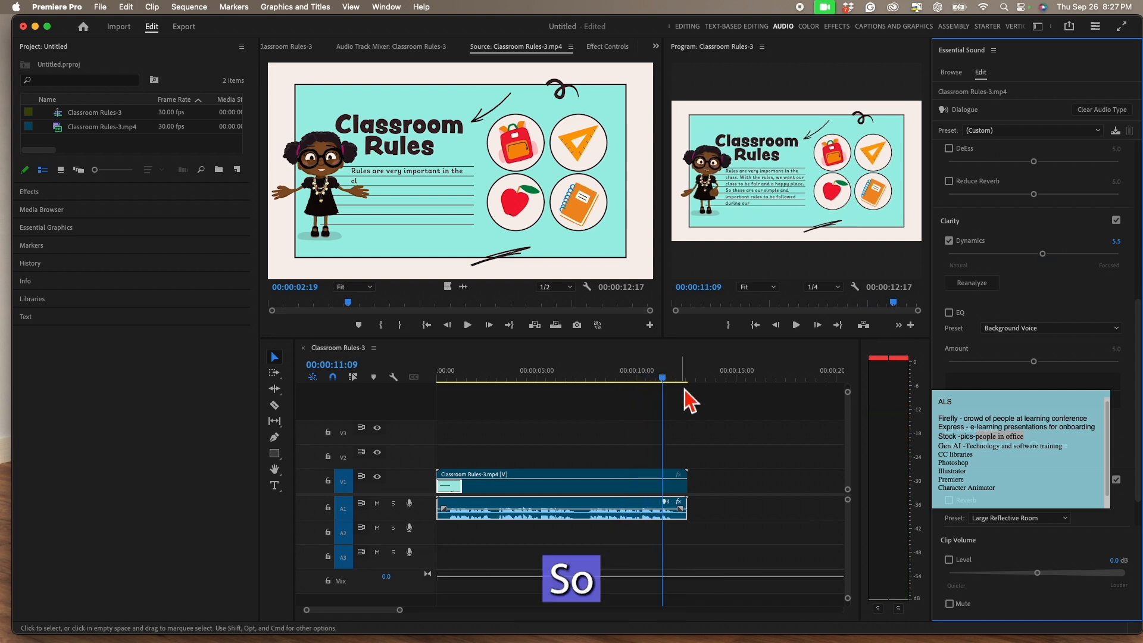
click(563, 376)
key(space)
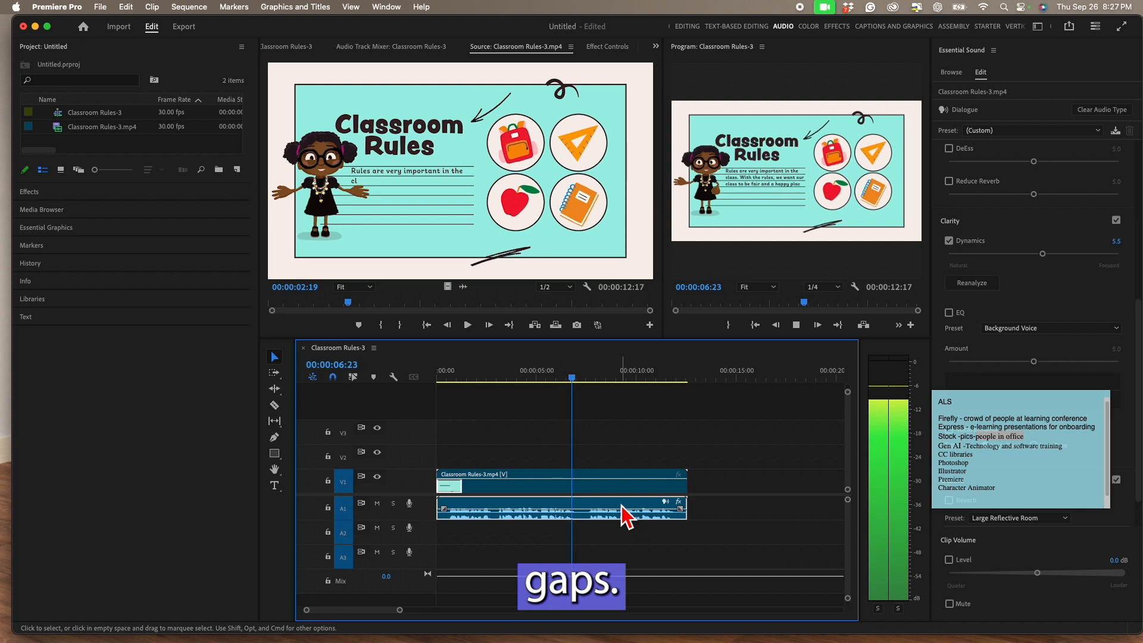
Step: Switch to the Text-Based Editing workspace, open the sequence transcript and play from the beginning to follow the spoken words
key(space)
click(738, 26)
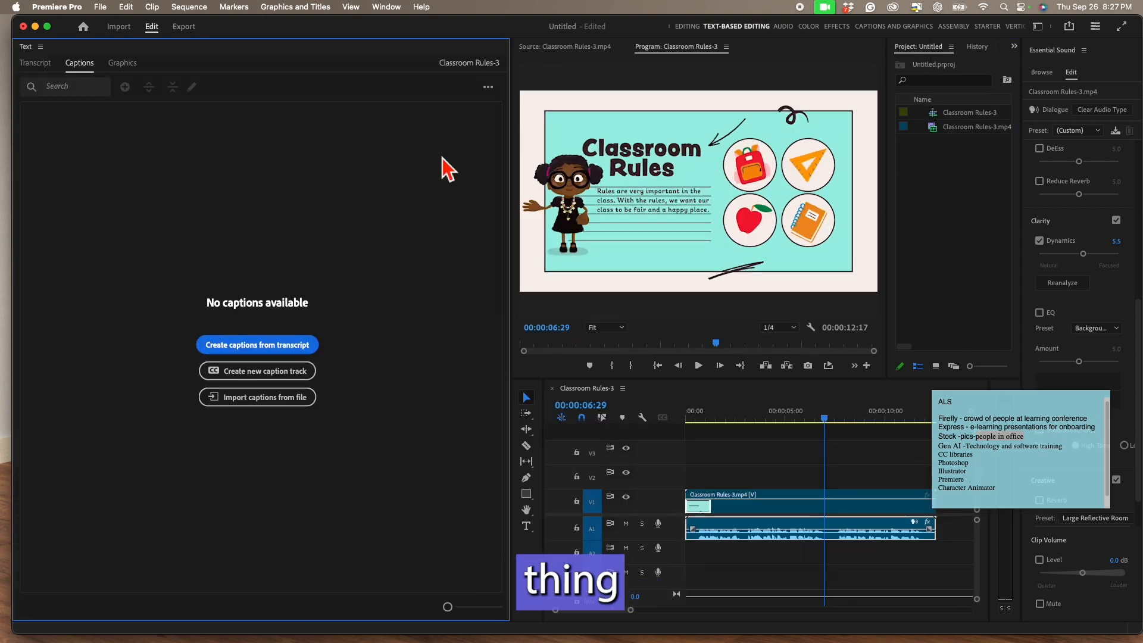
click(34, 63)
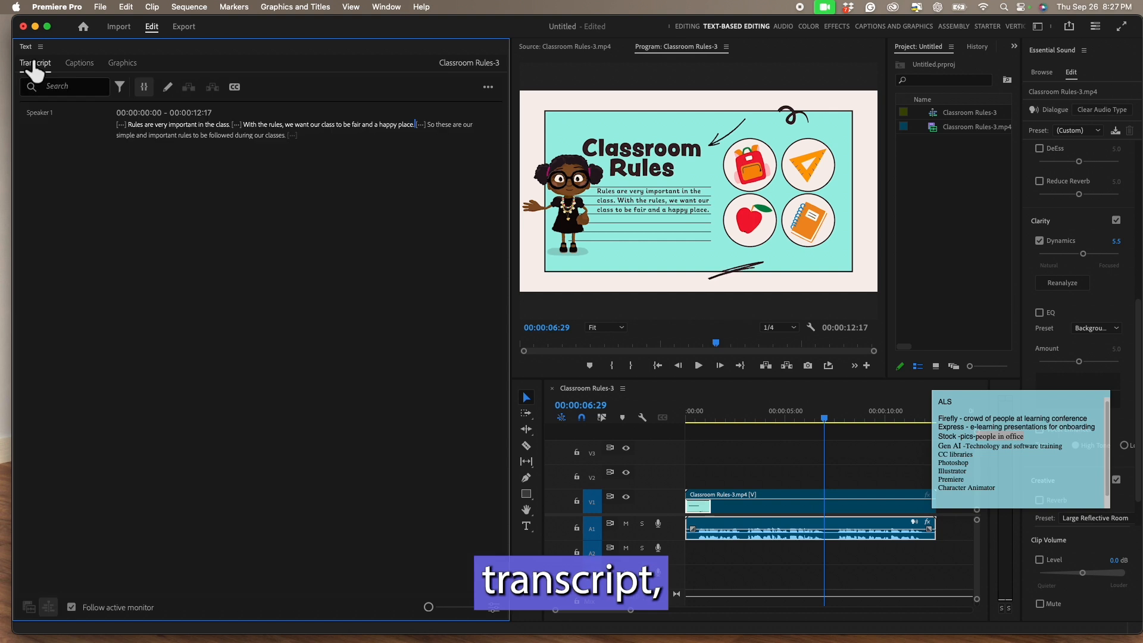
click(695, 411)
key(space)
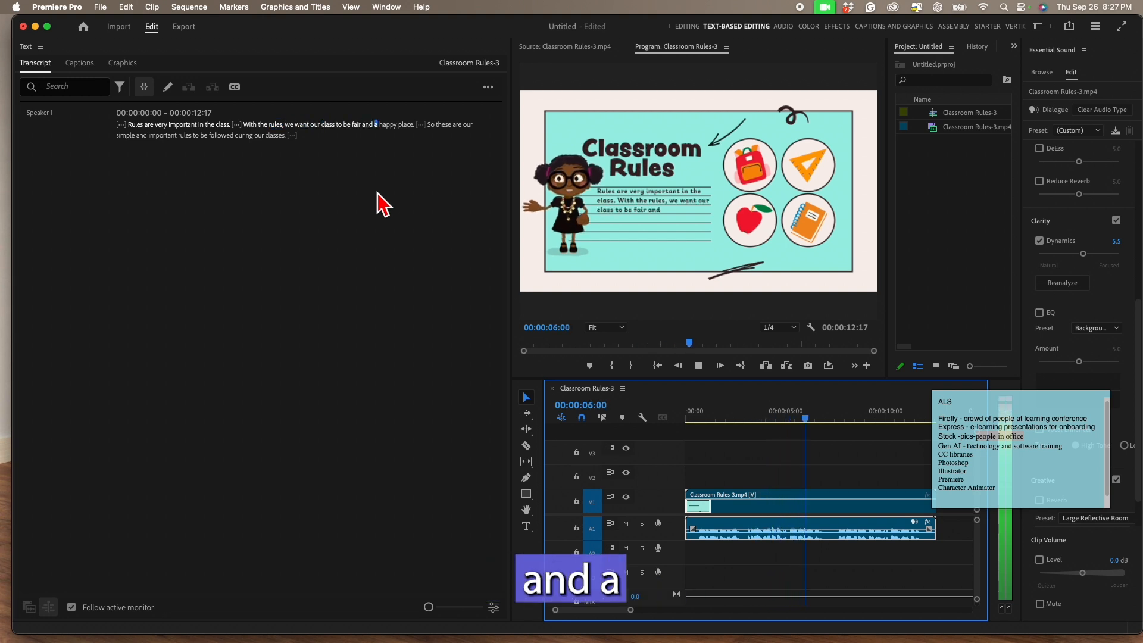
key(space)
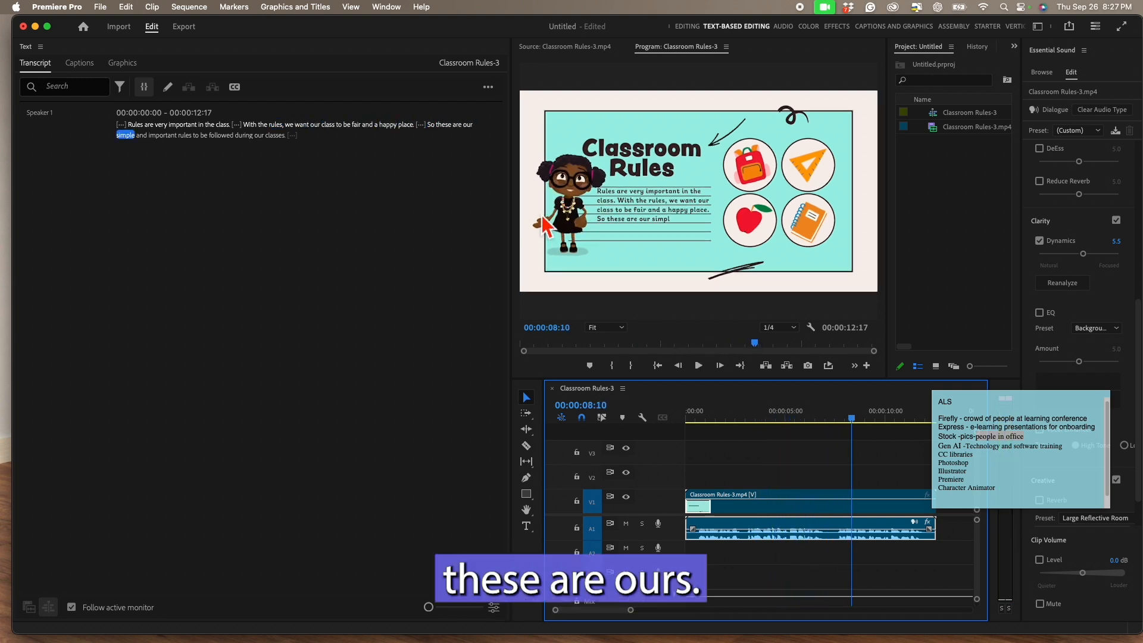
Step: Ripple delete the pause after "happy place." through the transcript and play the middle of the shortened sequence
click(421, 125)
right_click(421, 126)
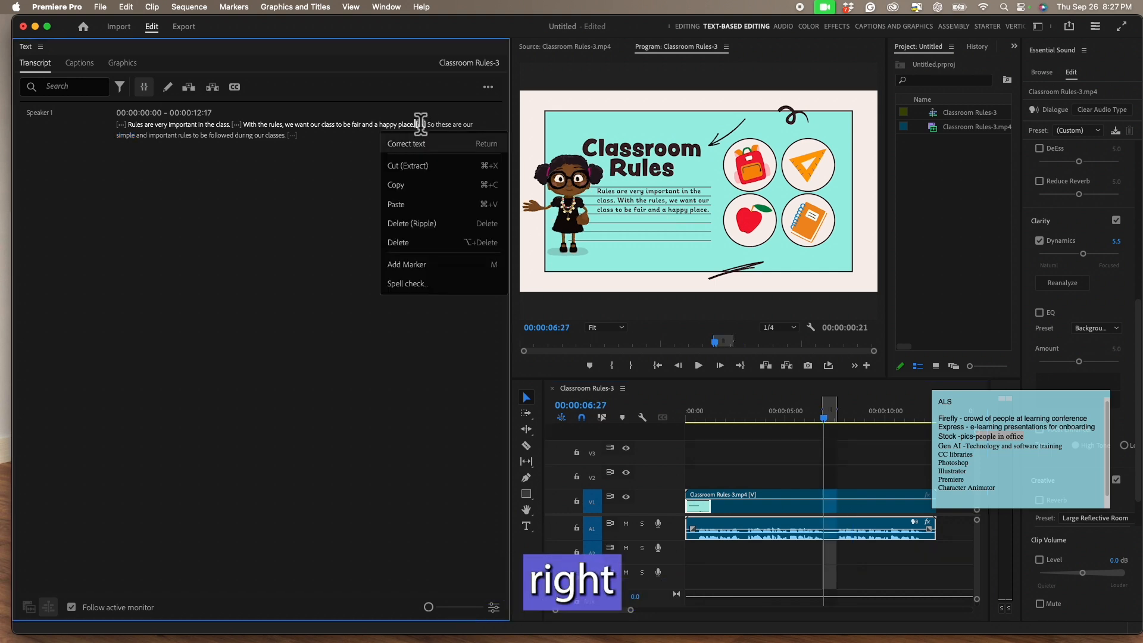
click(418, 225)
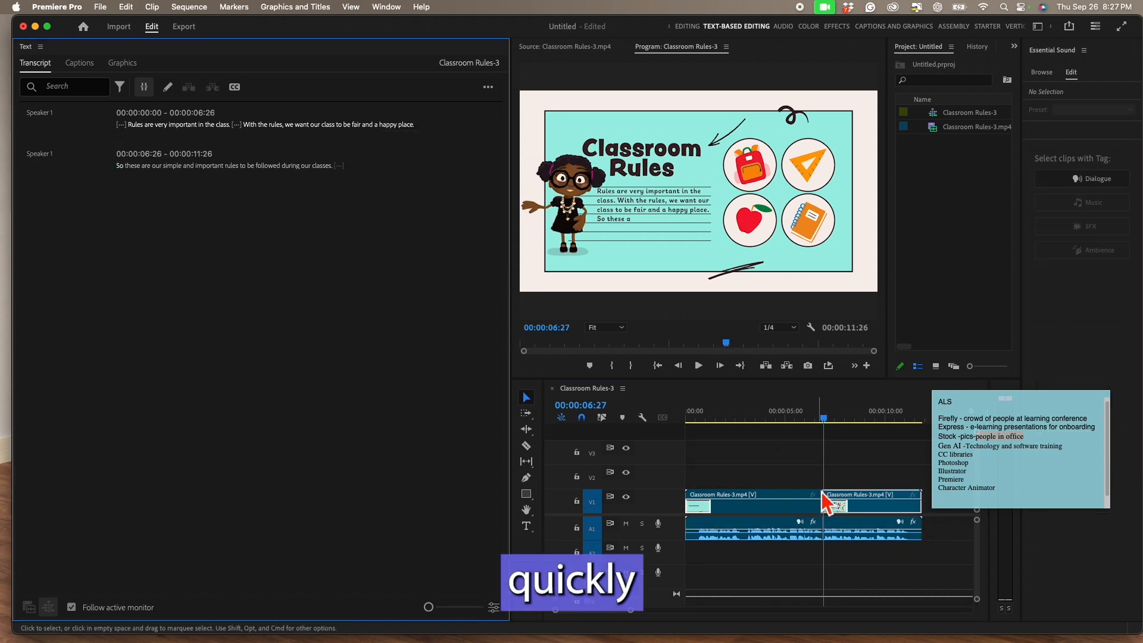
click(760, 415)
key(space)
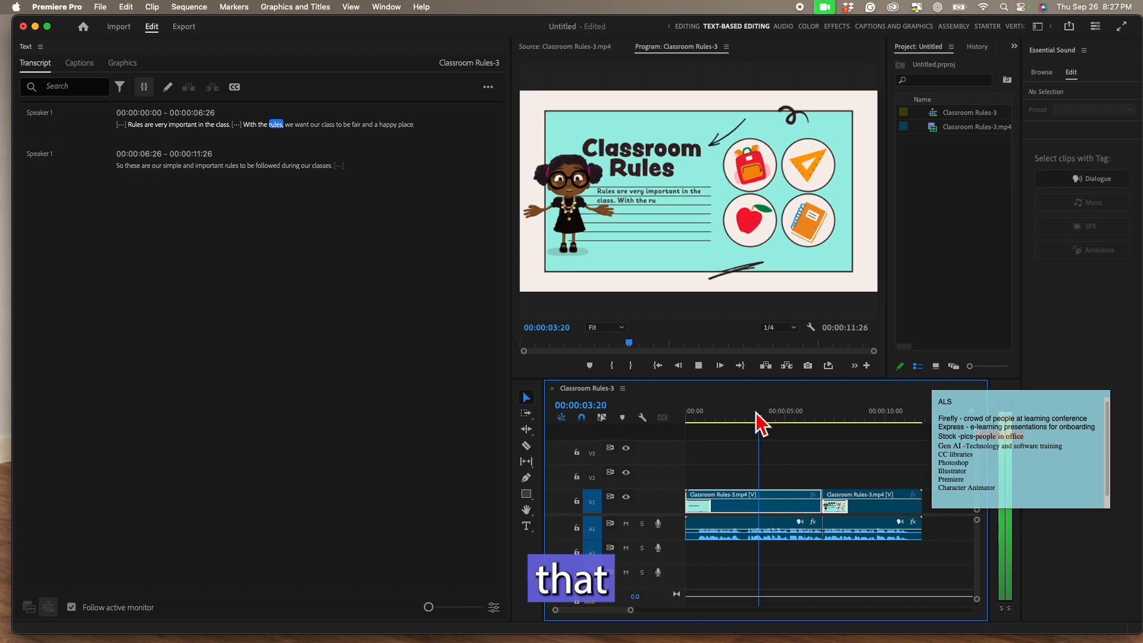
key(space)
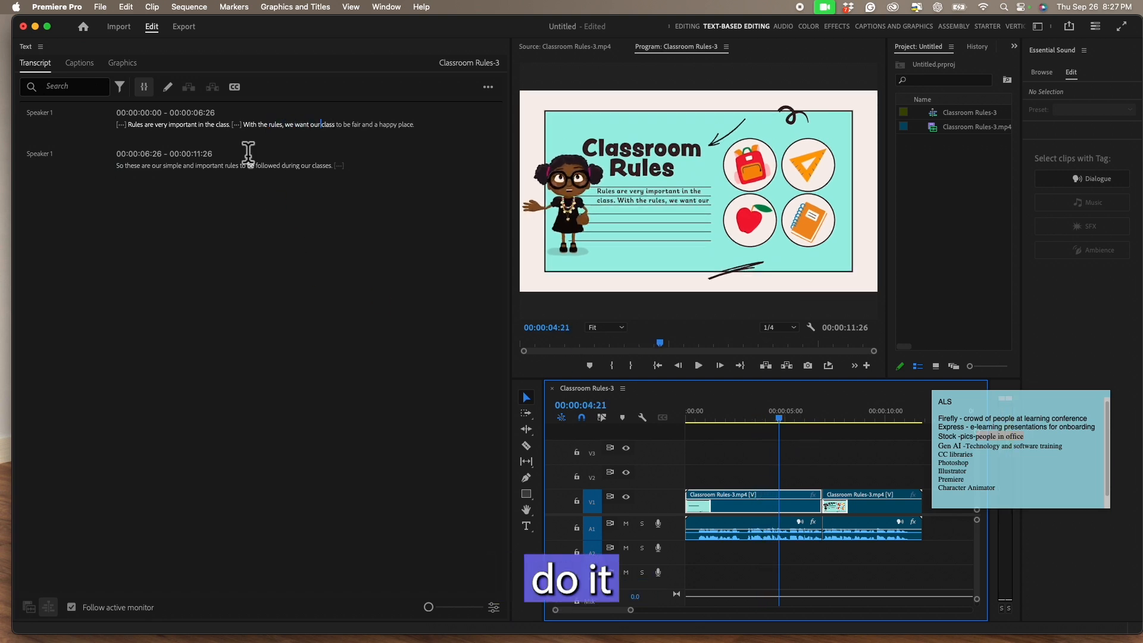
Step: Ripple delete the opening pause and the pause before "With the rules" through the transcript
right_click(121, 125)
click(143, 224)
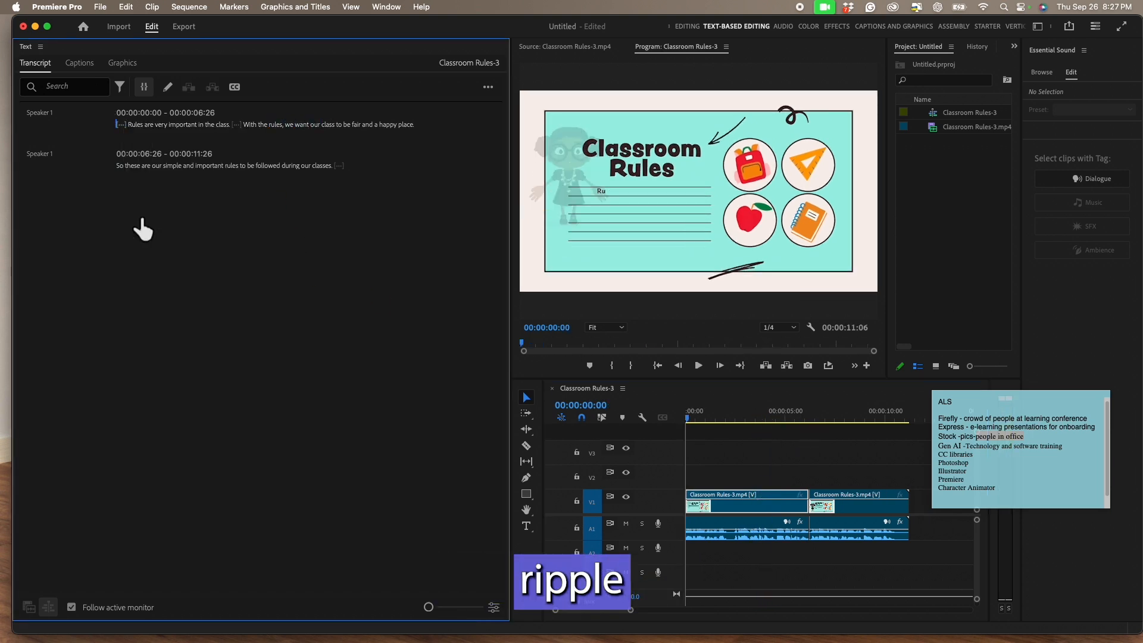
right_click(225, 126)
click(257, 223)
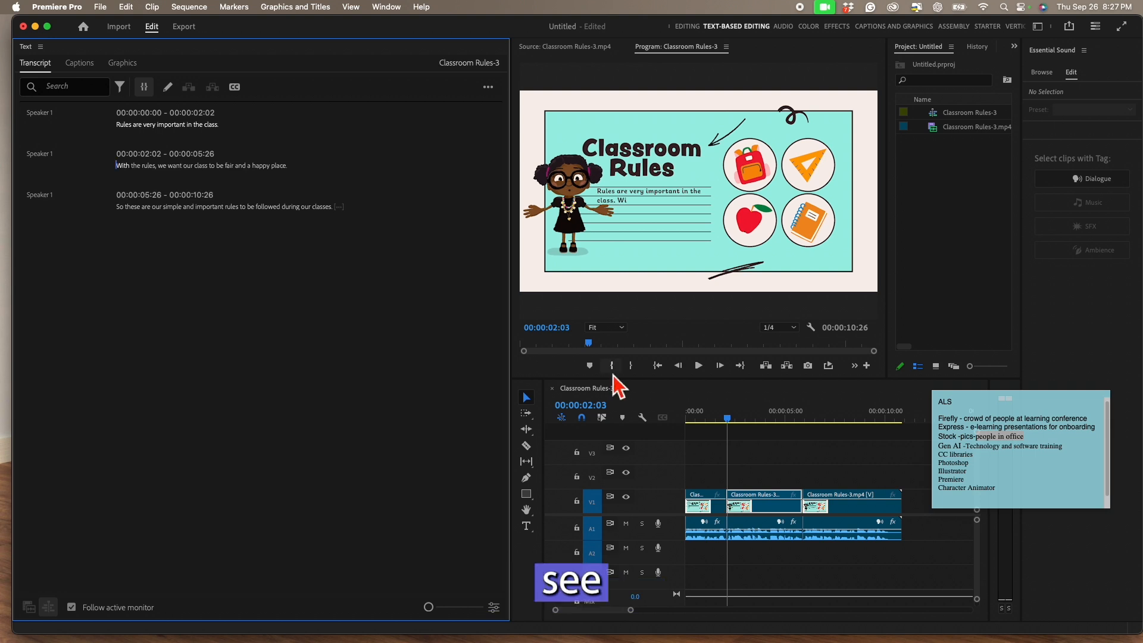
Step: Ripple delete the words "in the class." from the transcript and play the edited sequence from the beginning
click(199, 123)
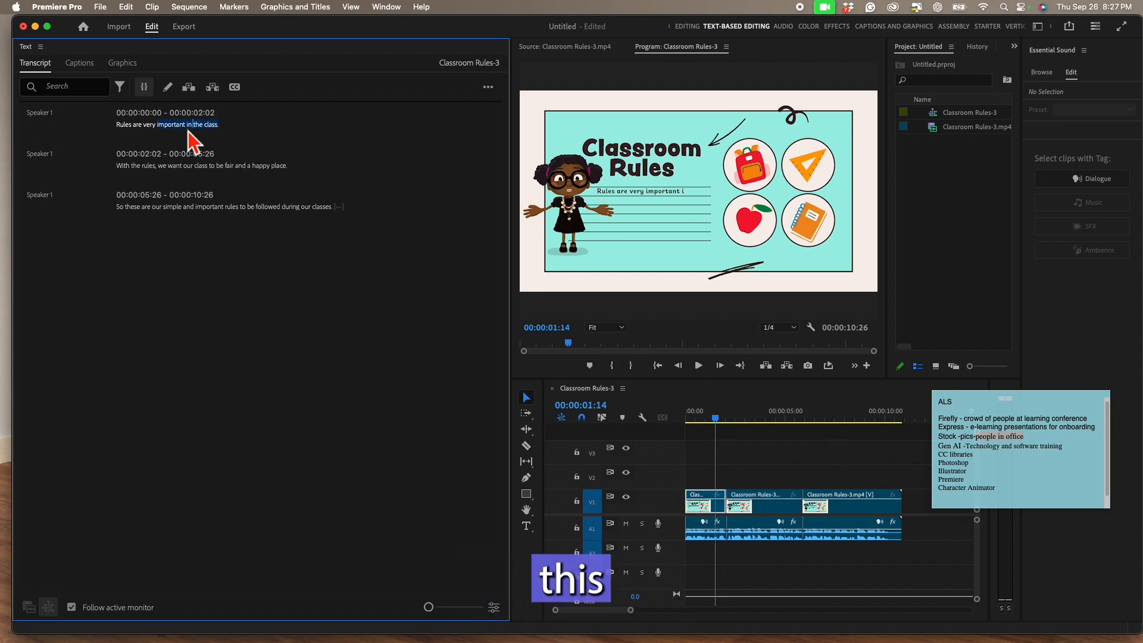
right_click(191, 128)
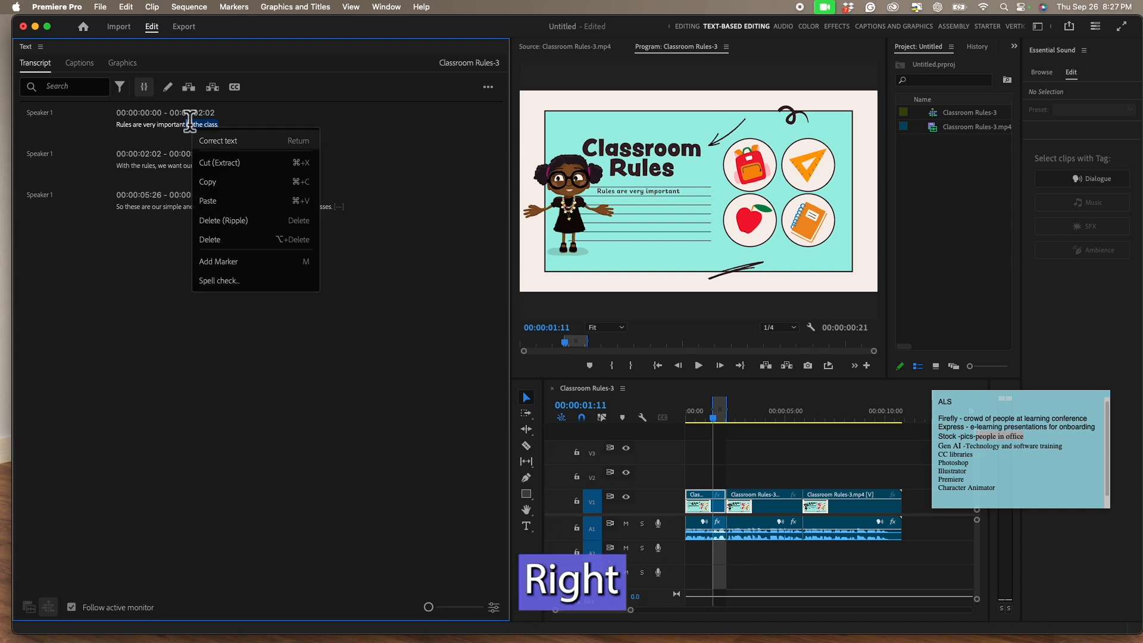
click(237, 227)
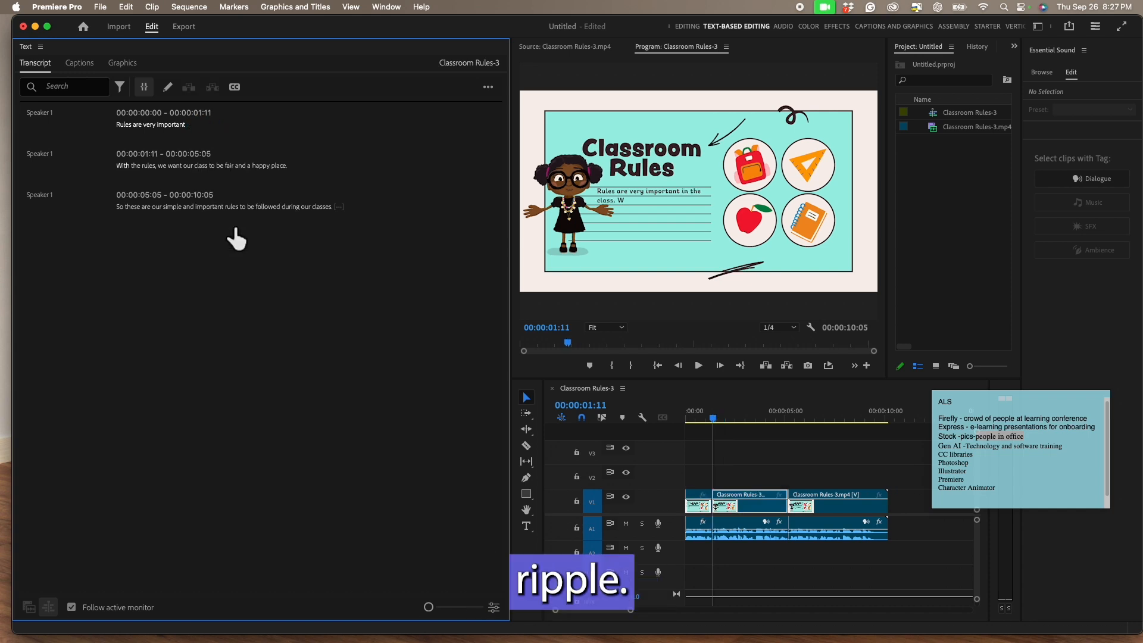
drag(704, 416, 612, 416)
key(space)
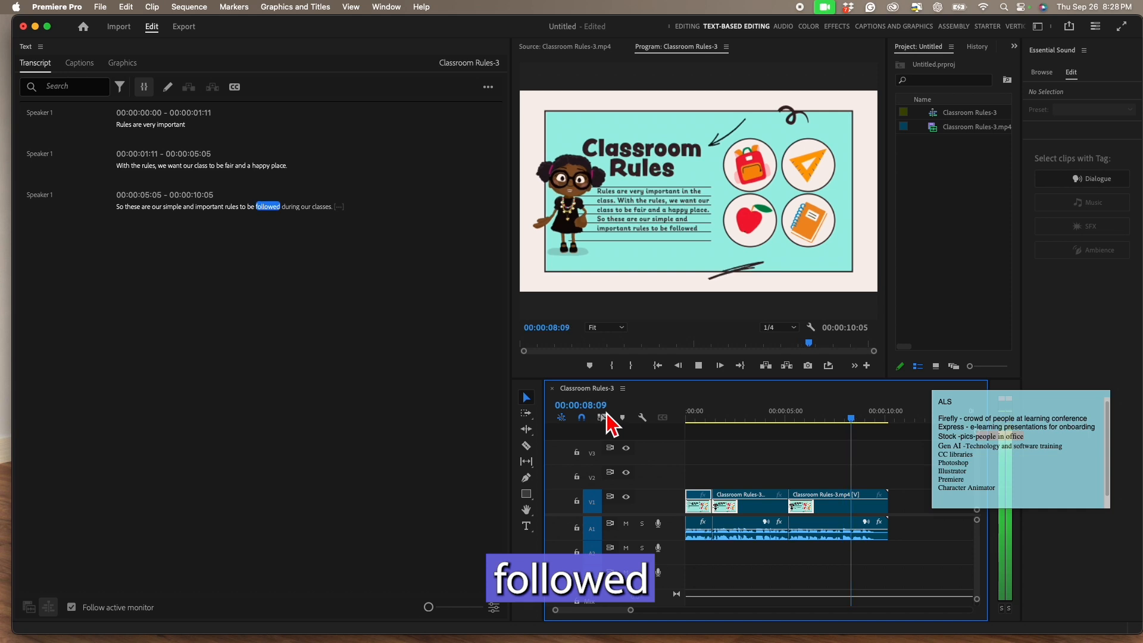
key(space)
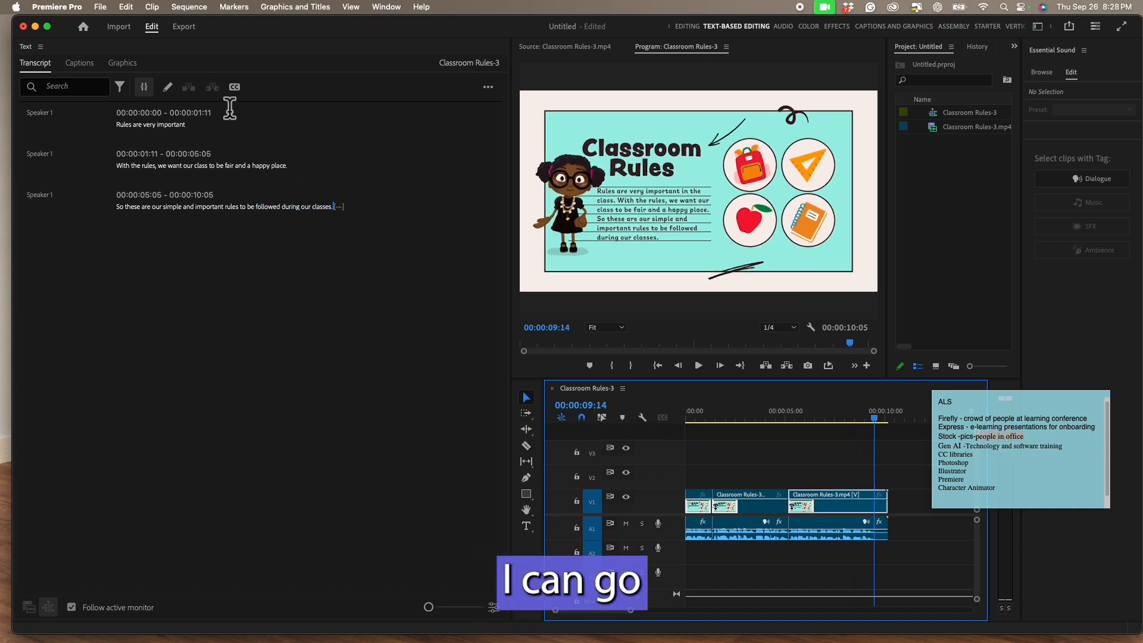
Step: Try creating captions from the transcript with the Subtitle default preset, play them over the video and undo their creation
click(235, 88)
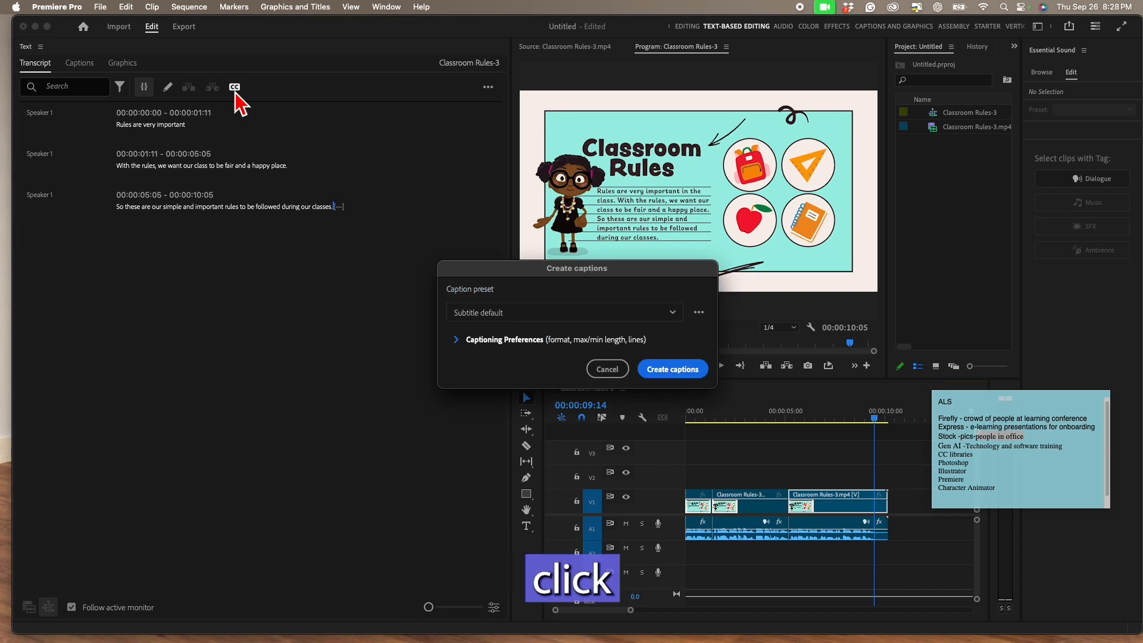
click(679, 373)
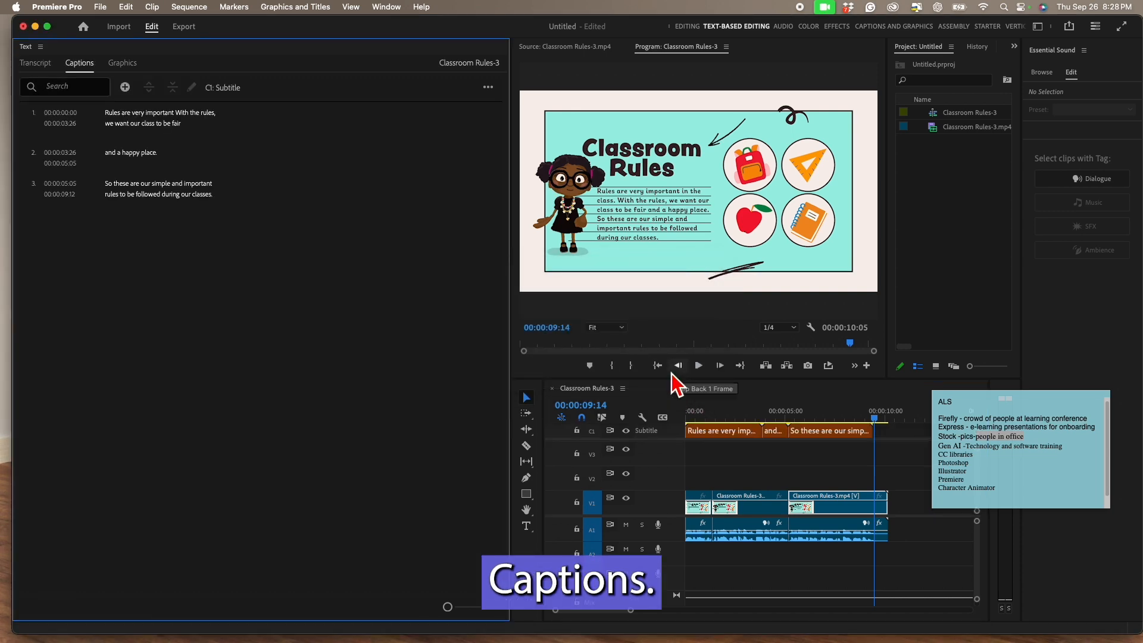
drag(762, 417, 608, 417)
key(space)
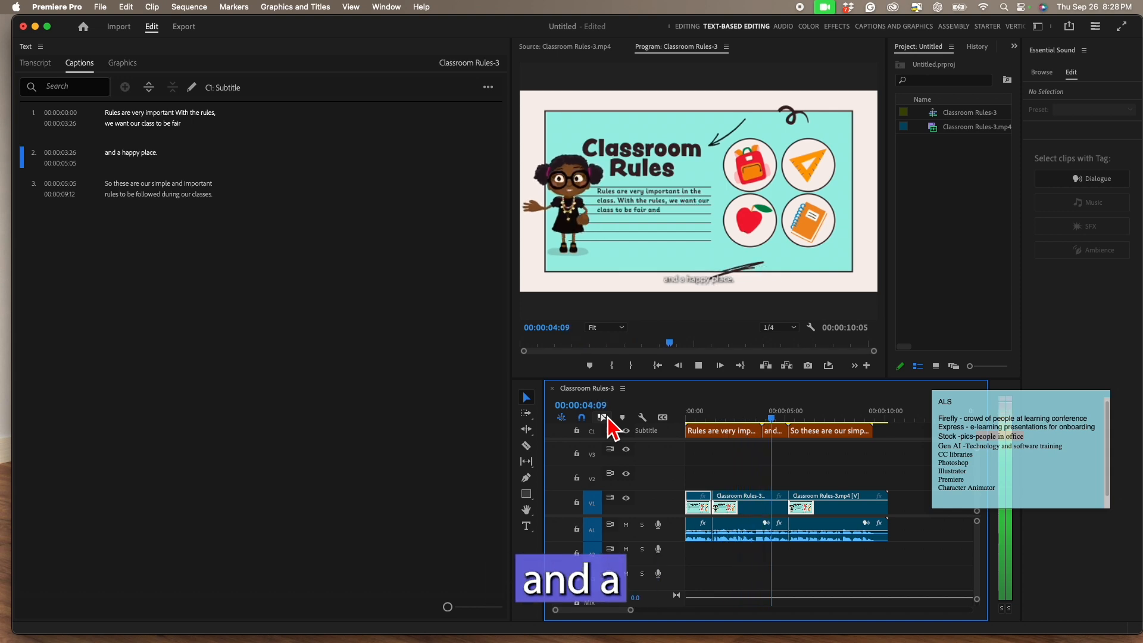
key(space)
key(super+z)
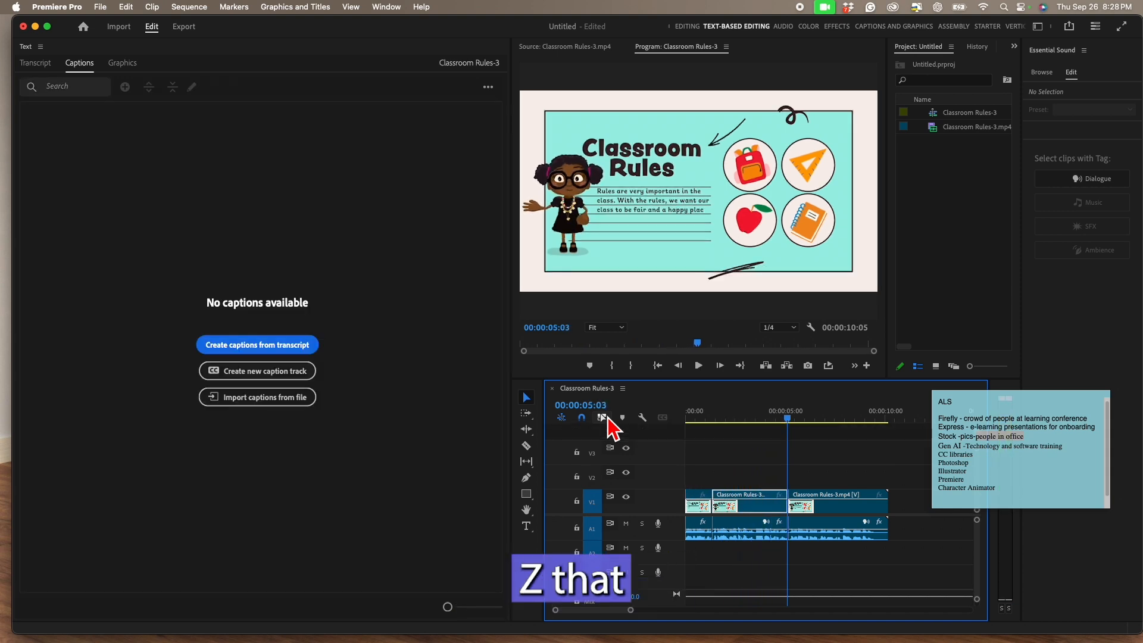
Step: Create captions from the transcript with a maximum length of 7 characters and a minimum duration of 1.2 seconds
click(263, 350)
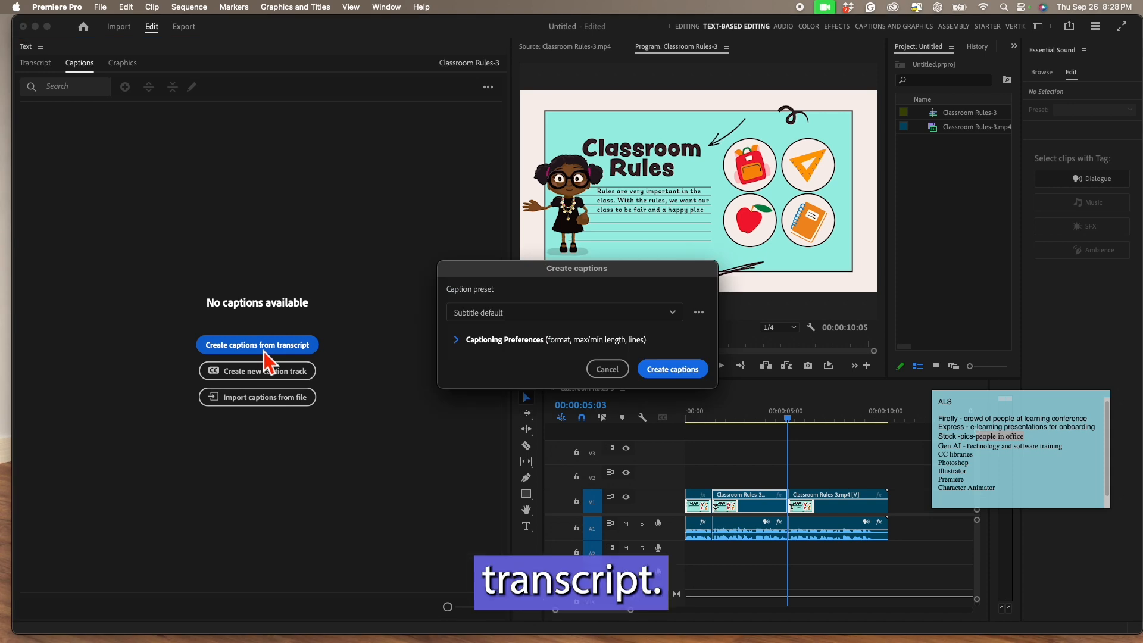
click(456, 341)
drag(576, 267, 366, 66)
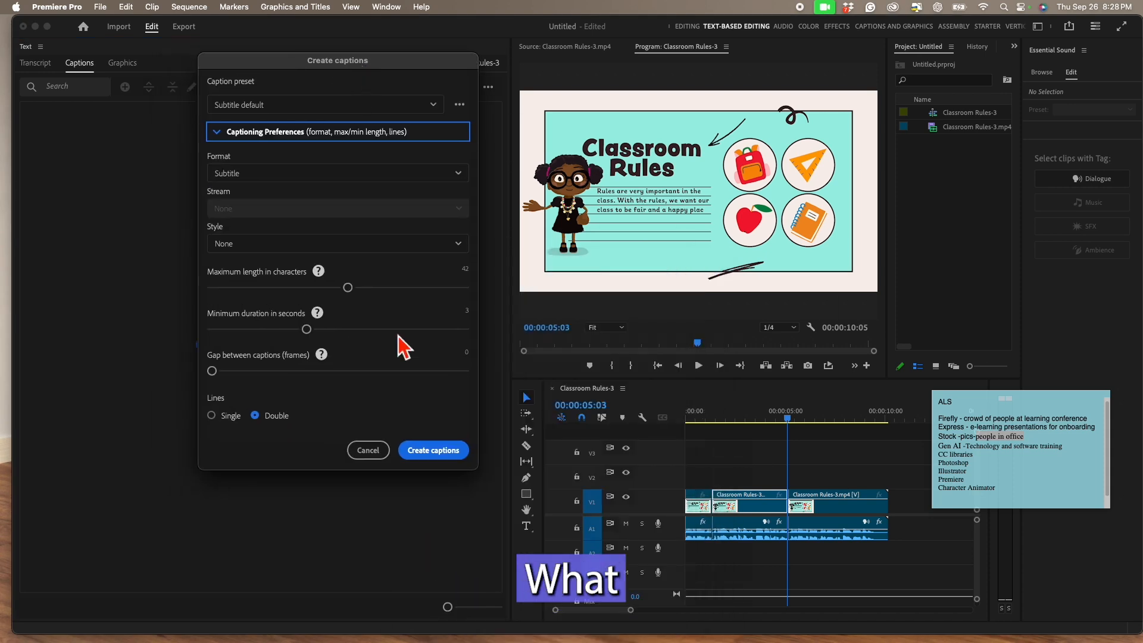
click(346, 288)
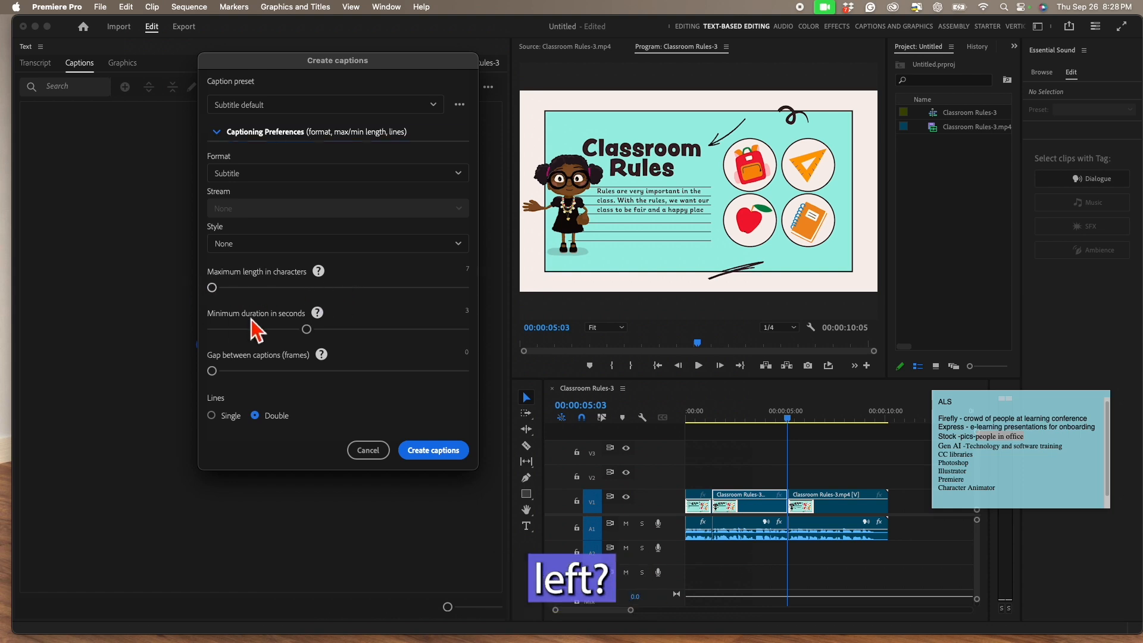
drag(299, 318, 176, 319)
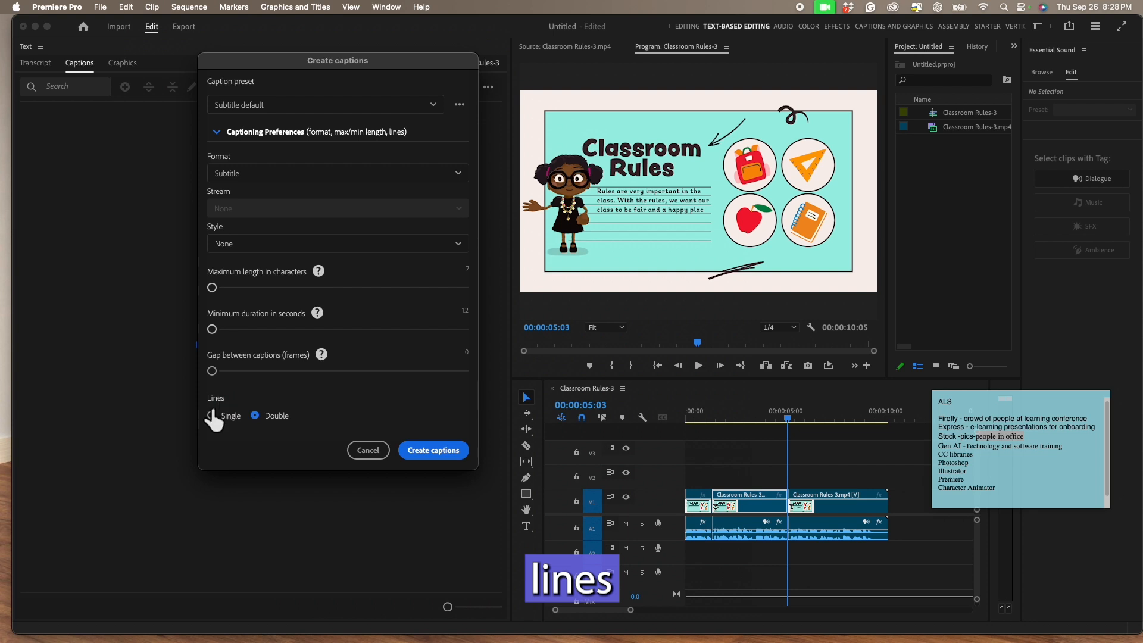
click(428, 453)
Step: Play the sequence from the beginning to check the word-by-word captions
drag(717, 411, 626, 412)
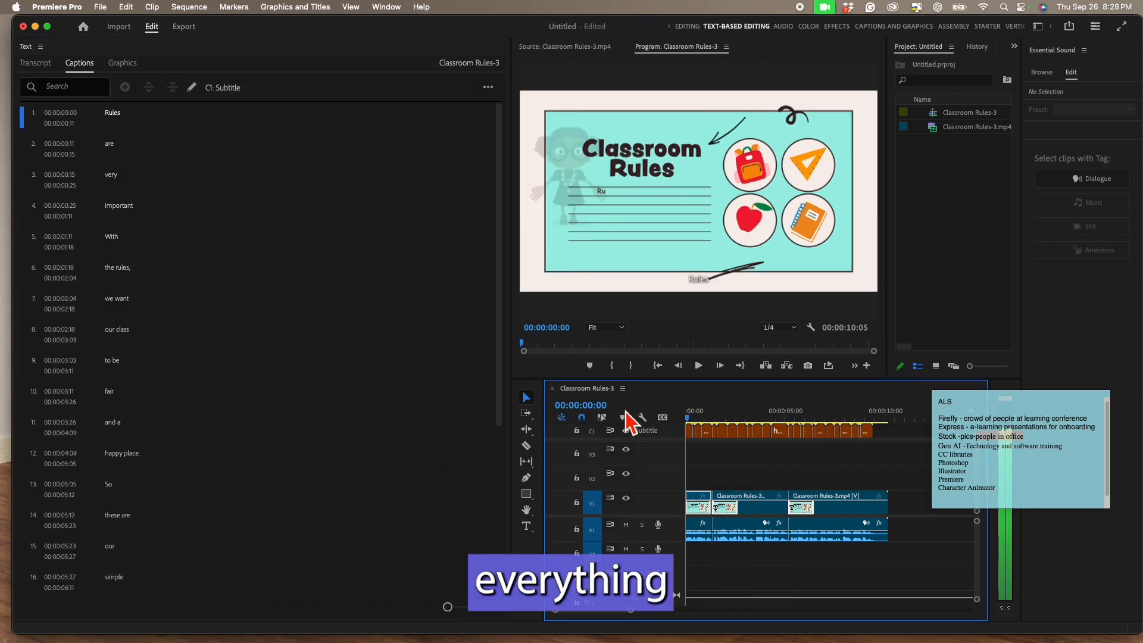
key(space)
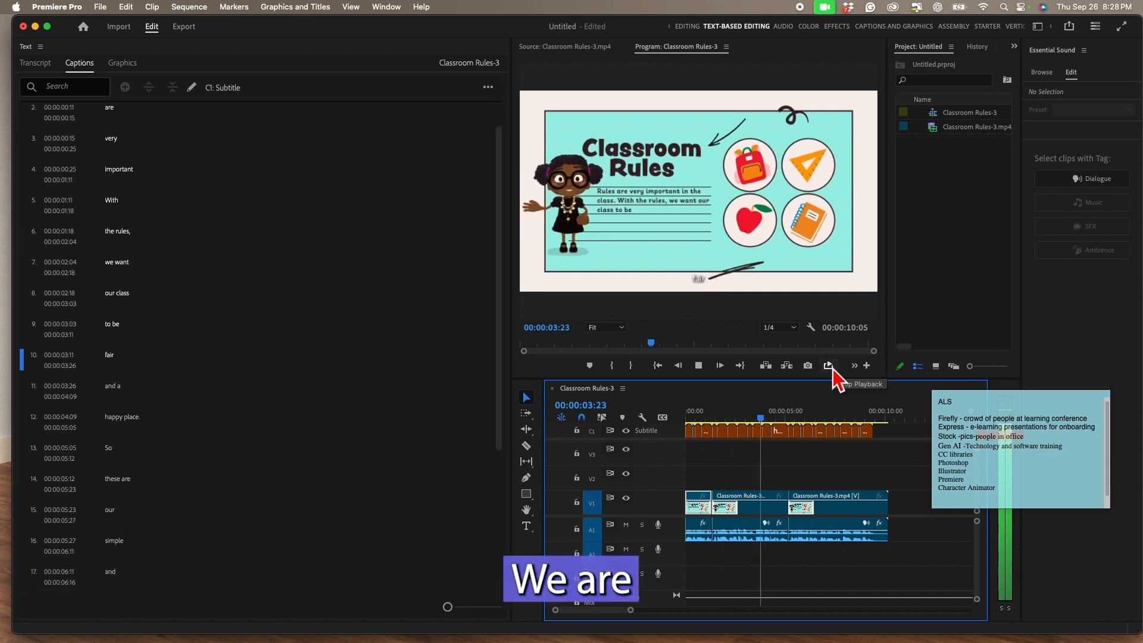
key(space)
Step: Select all captions on the subtitle track and set their font size to 79 in the Captions and Graphics workspace
drag(891, 447, 663, 423)
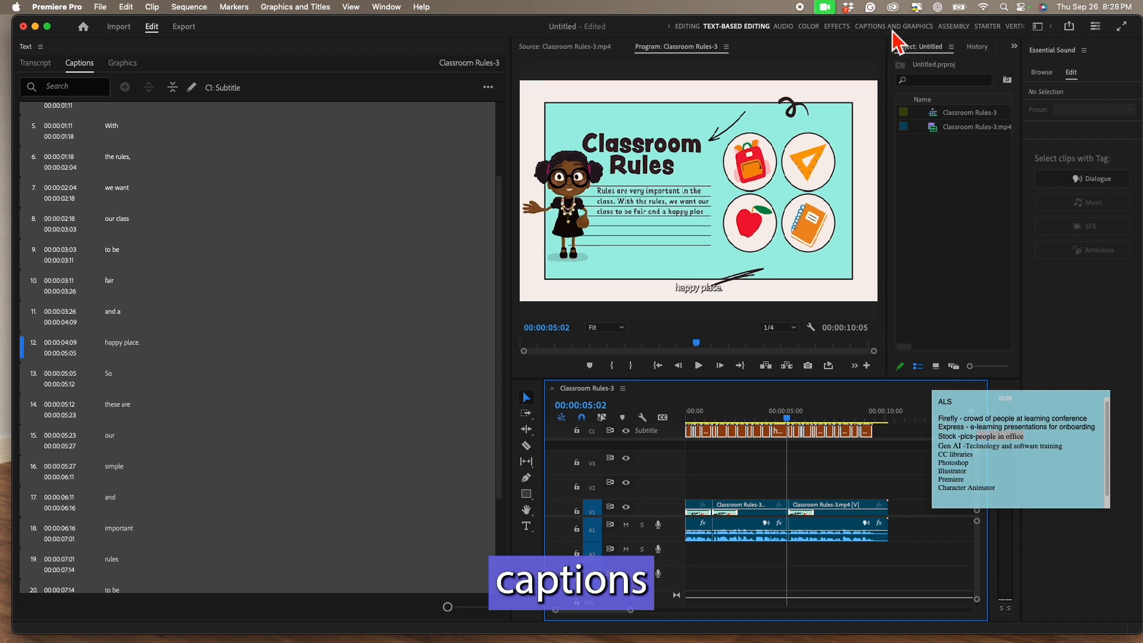
click(893, 26)
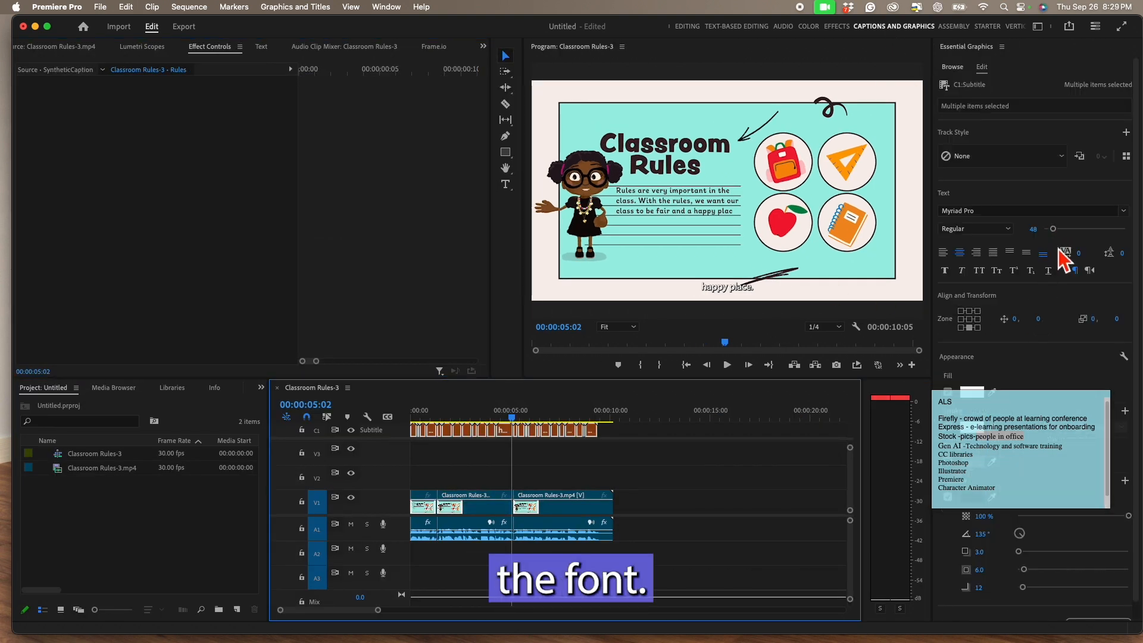
drag(1053, 229, 1061, 230)
Step: Add a red background to the selected captions with 87% opacity and a size of 19.3
drag(1025, 394, 1012, 511)
click(962, 466)
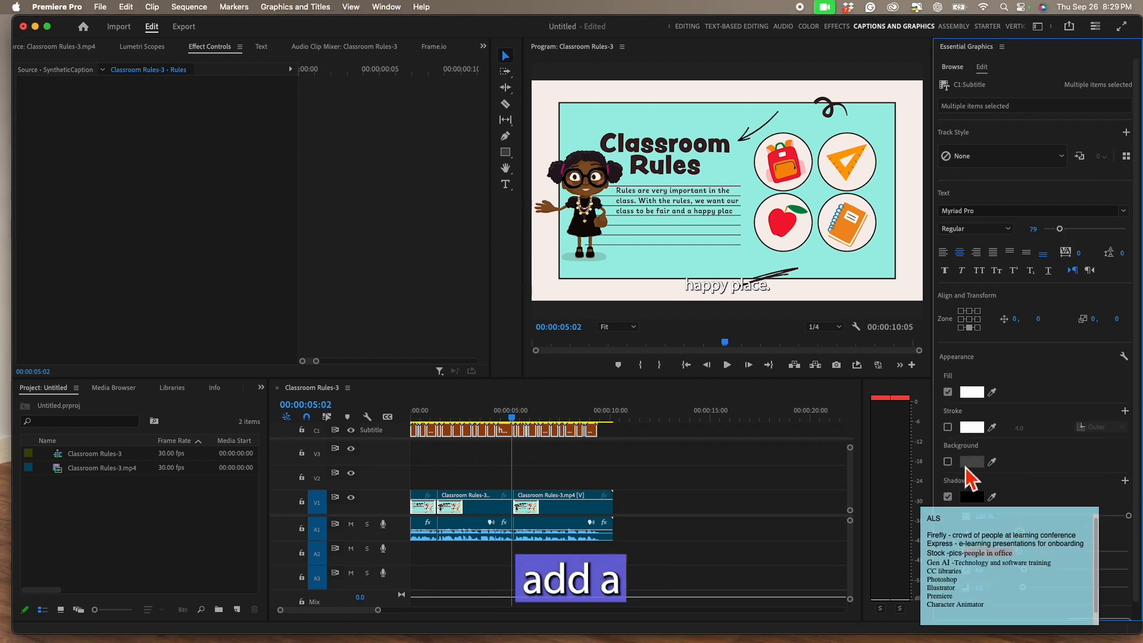
click(948, 461)
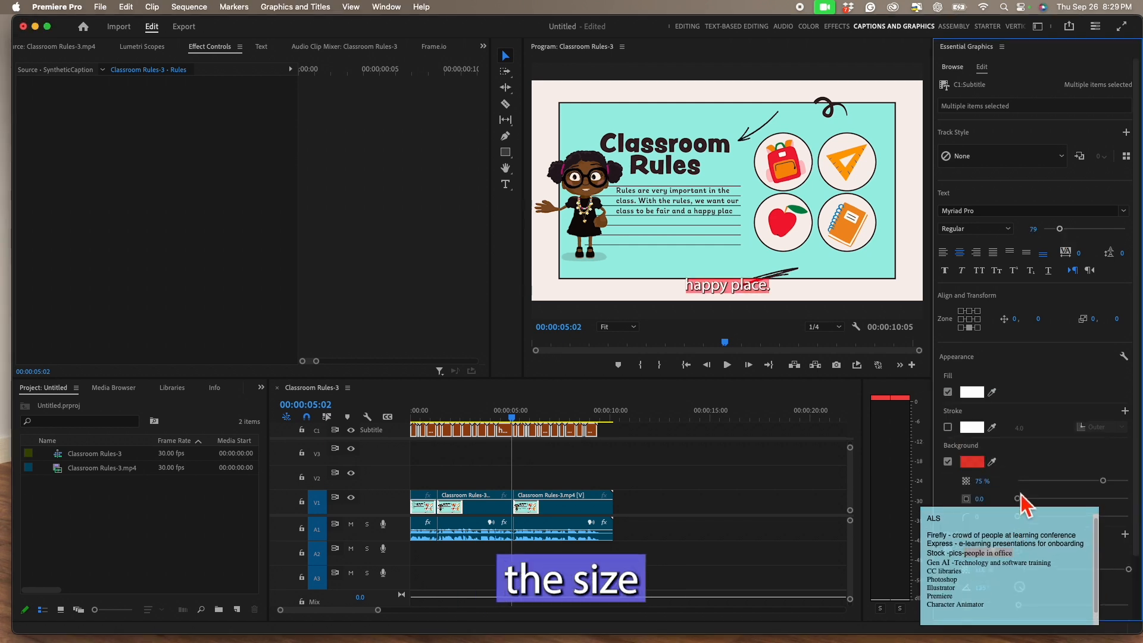
scroll(1047, 497, down, 3)
drag(1019, 427, 1039, 427)
drag(1103, 409, 1114, 410)
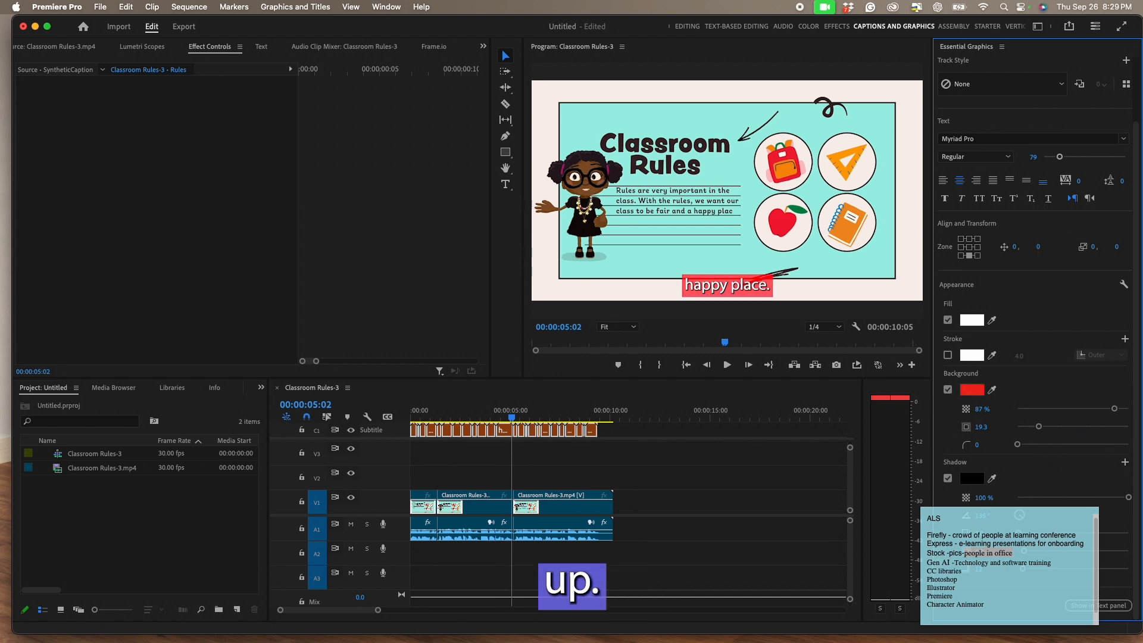
Step: Raise the captions by setting their vertical position to -118 and play the sequence from the beginning
drag(1039, 248, 764, 339)
click(686, 364)
key(space)
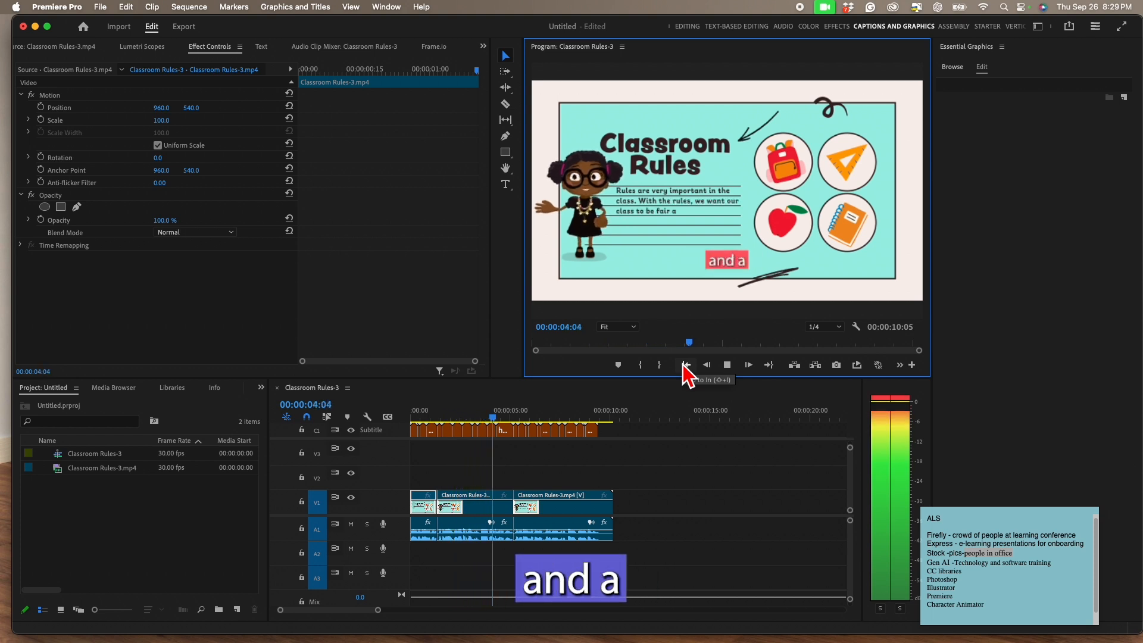
key(space)
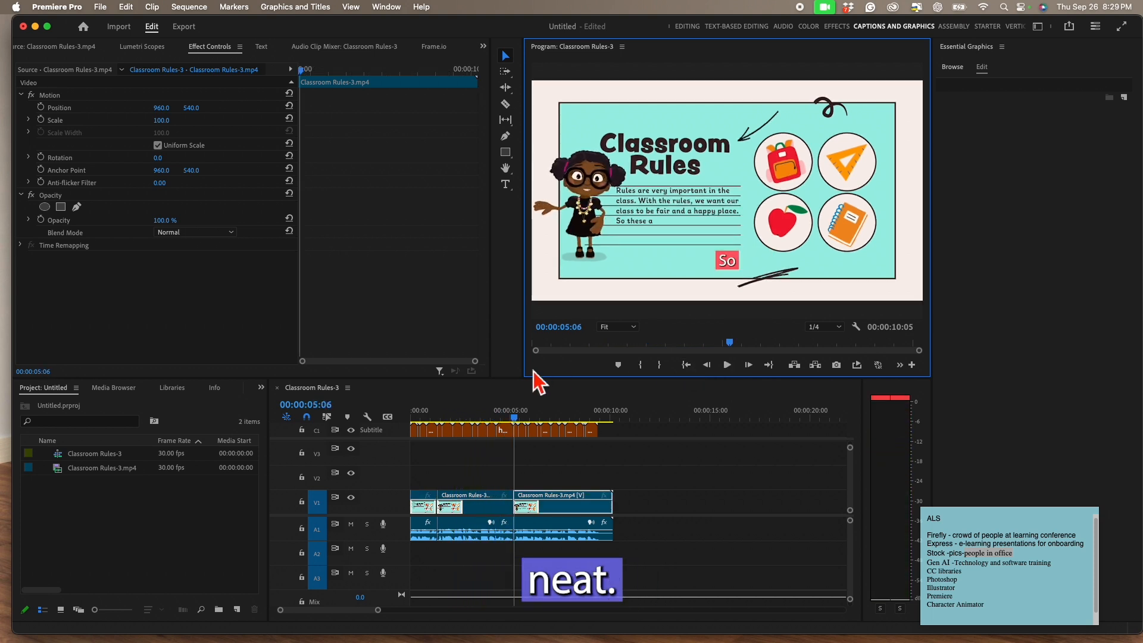
Step: Select all captions on the subtitle track and upgrade them to graphics
click(506, 410)
key(=)
key(=)
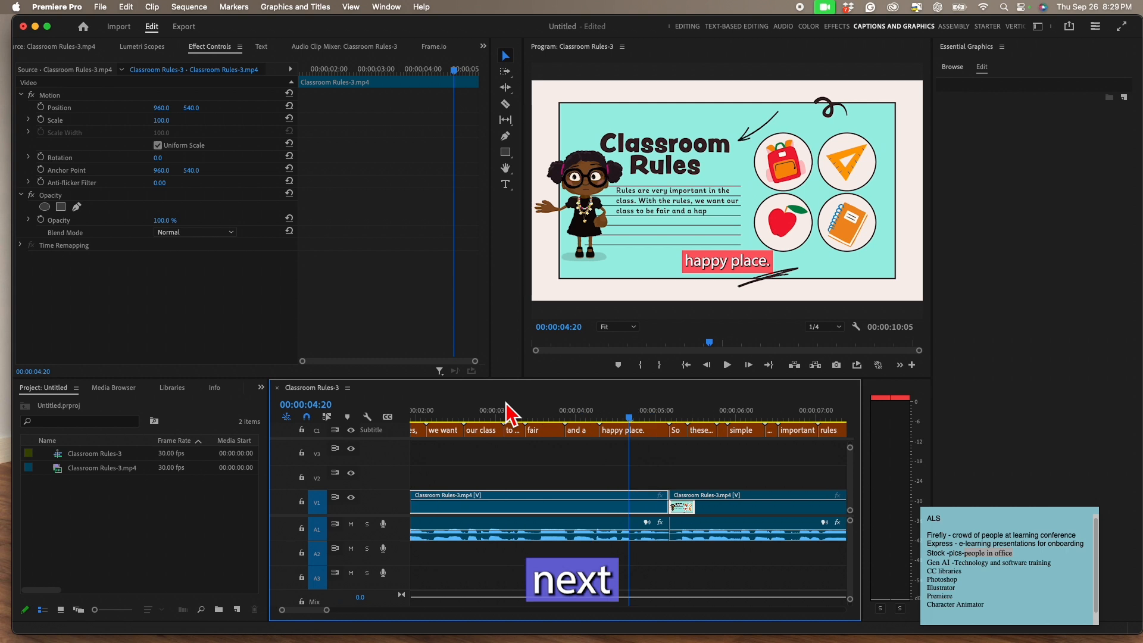
key(minus)
key(minus)
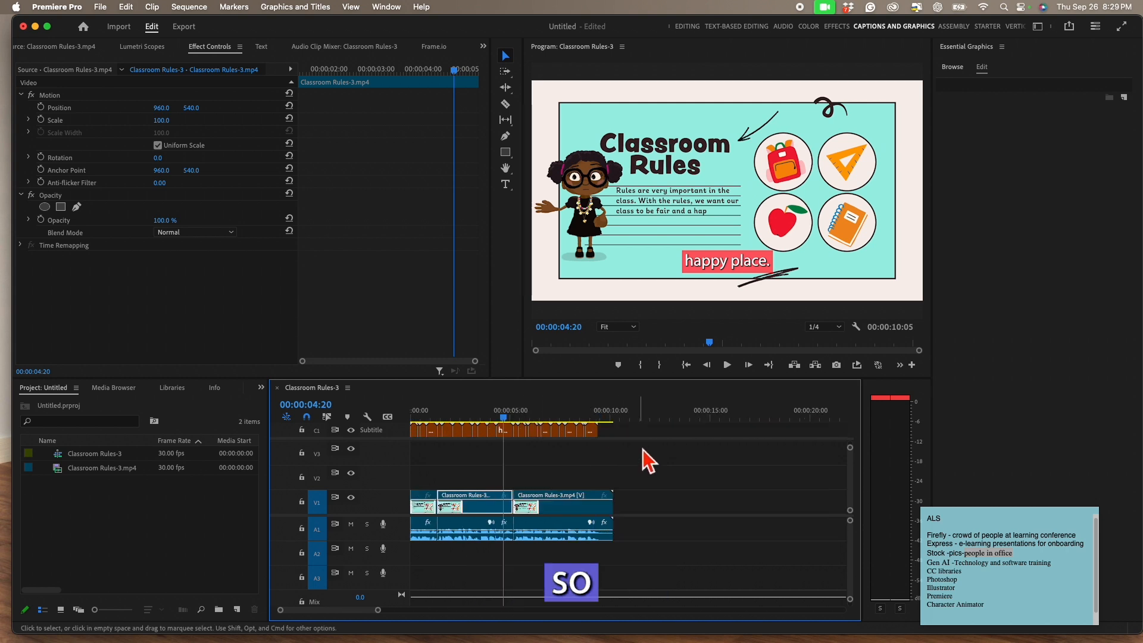
drag(638, 464, 331, 415)
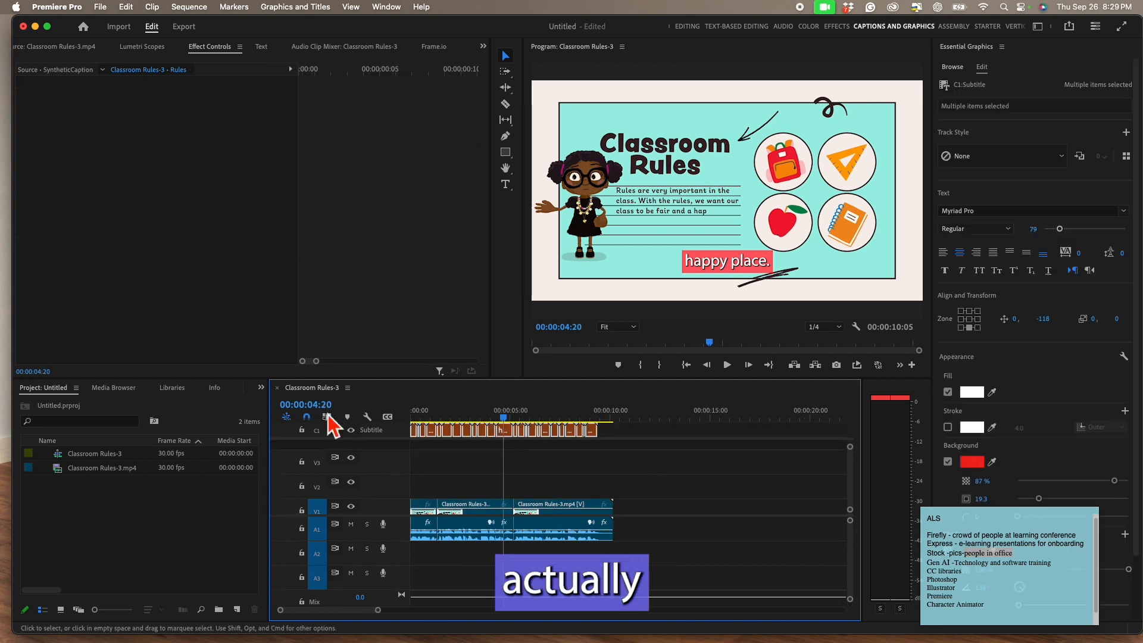
click(295, 7)
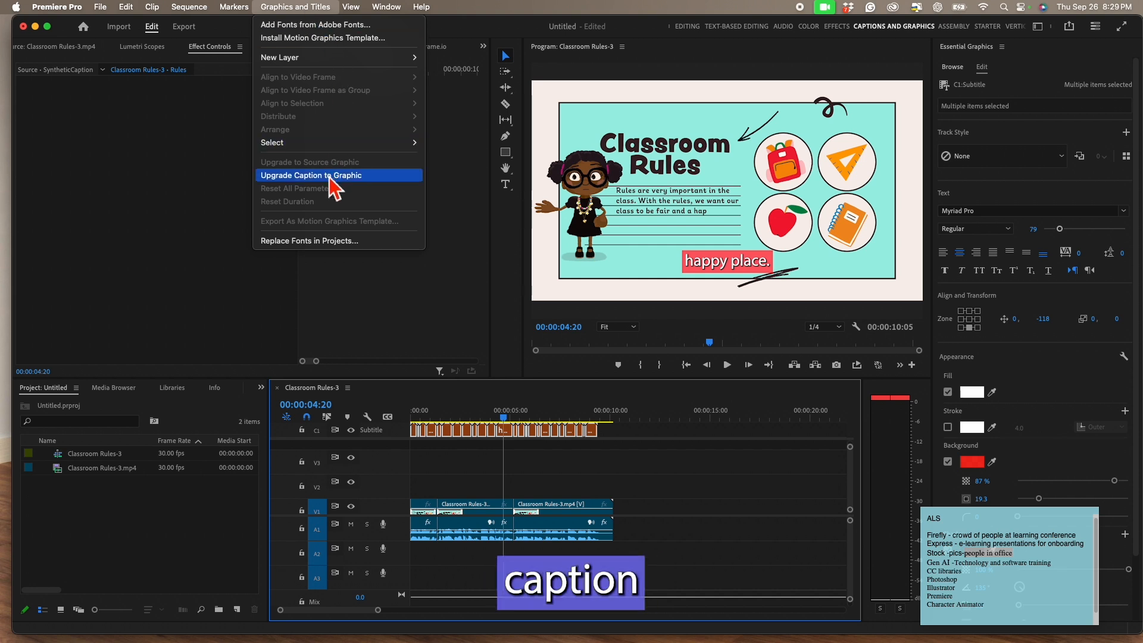
click(329, 177)
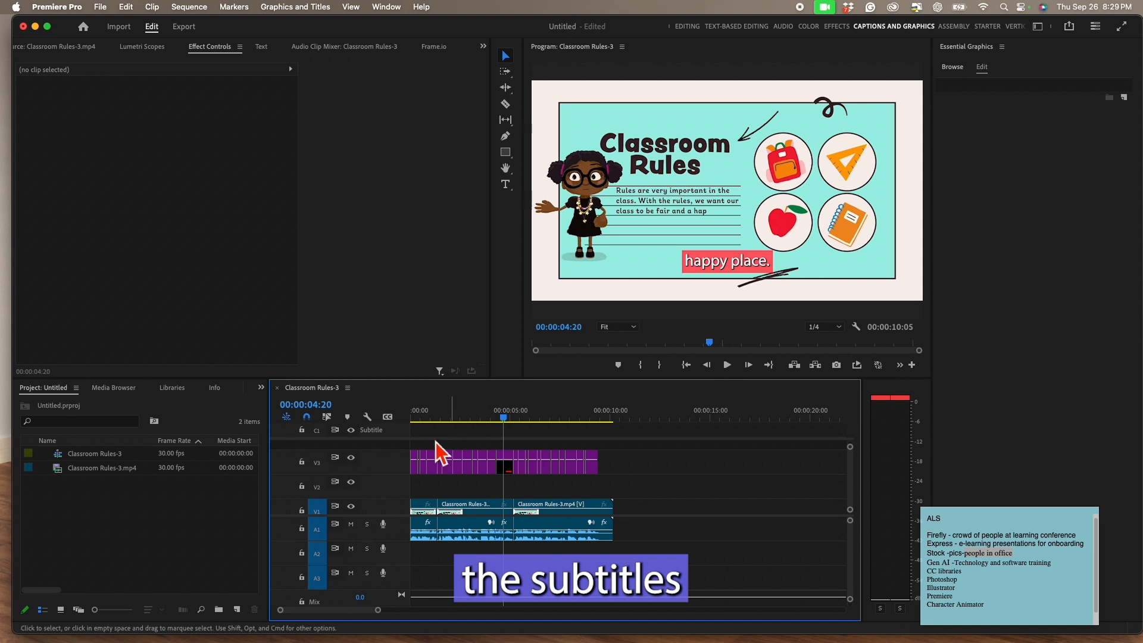
Step: Set the "important" graphic's Vector Motion anchor point to a vertical value of 886 and its vertical position to 876
click(446, 416)
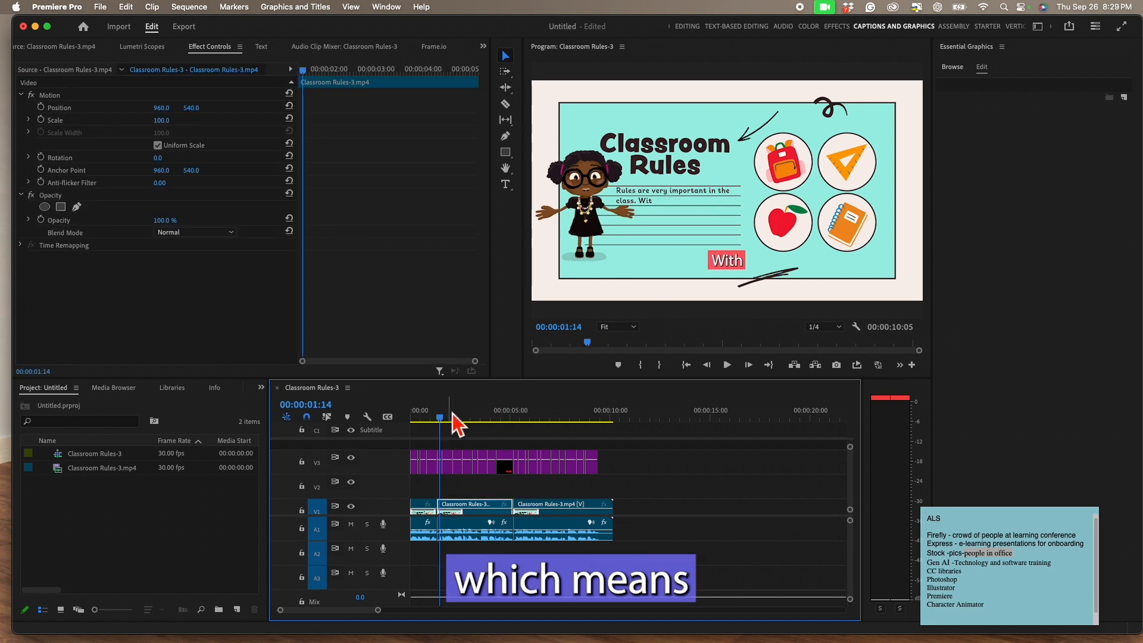
key(=)
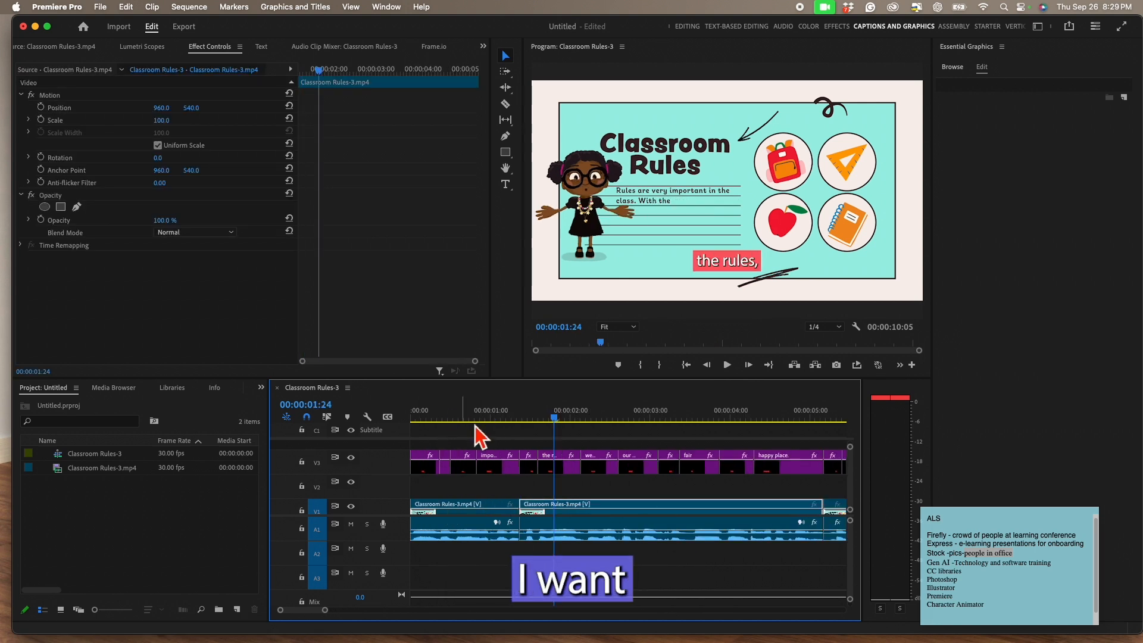
click(497, 468)
click(495, 411)
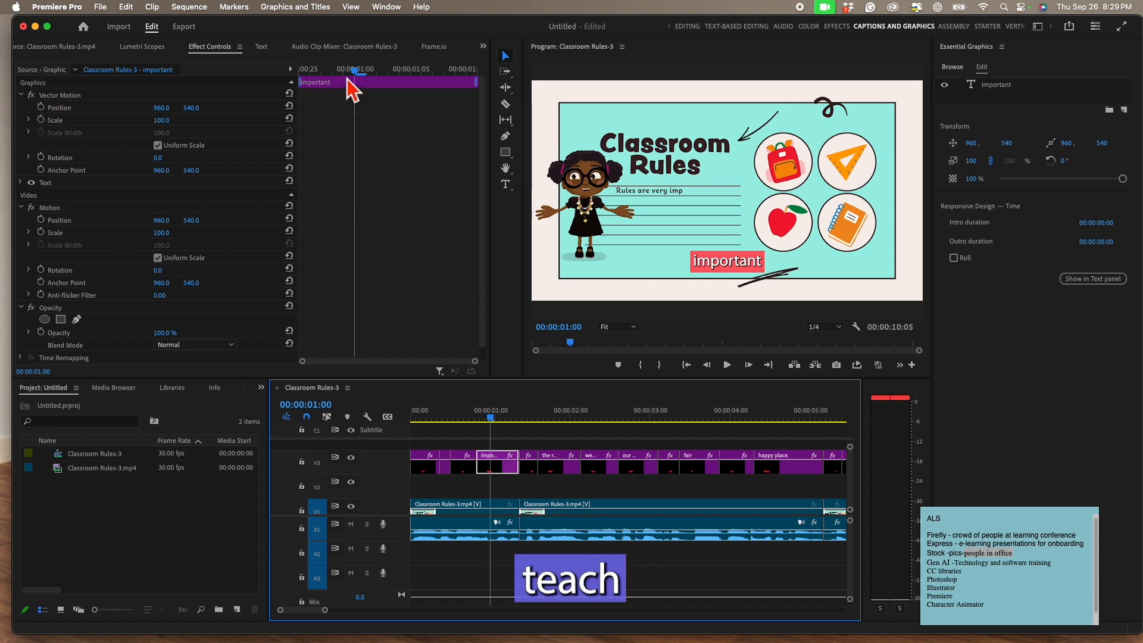
drag(493, 418, 484, 417)
click(168, 97)
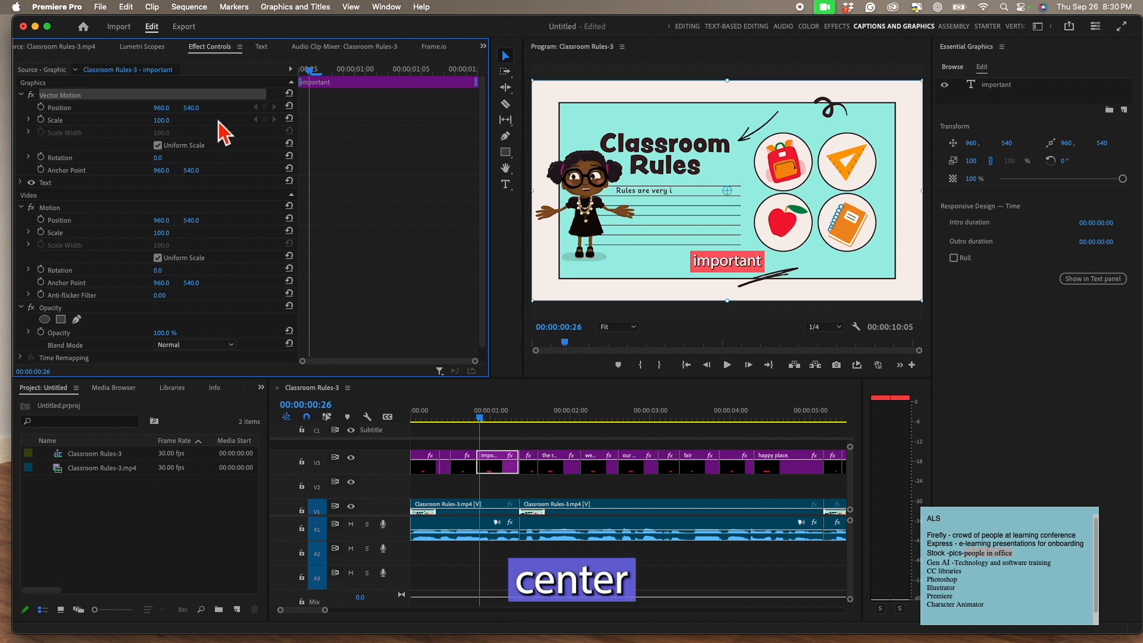
drag(191, 171, 400, 170)
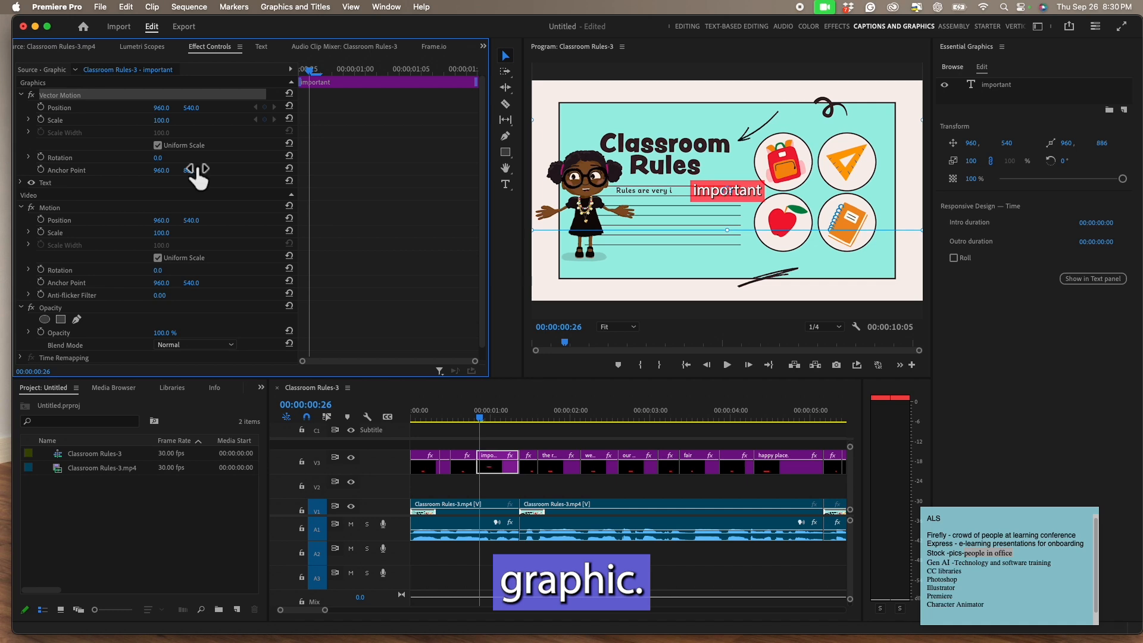
drag(191, 108, 393, 108)
Step: Add Vector Motion position and scale keyframes to the "important" graphic at 00:00:00:25 and 00:00:00:28
drag(312, 67, 306, 69)
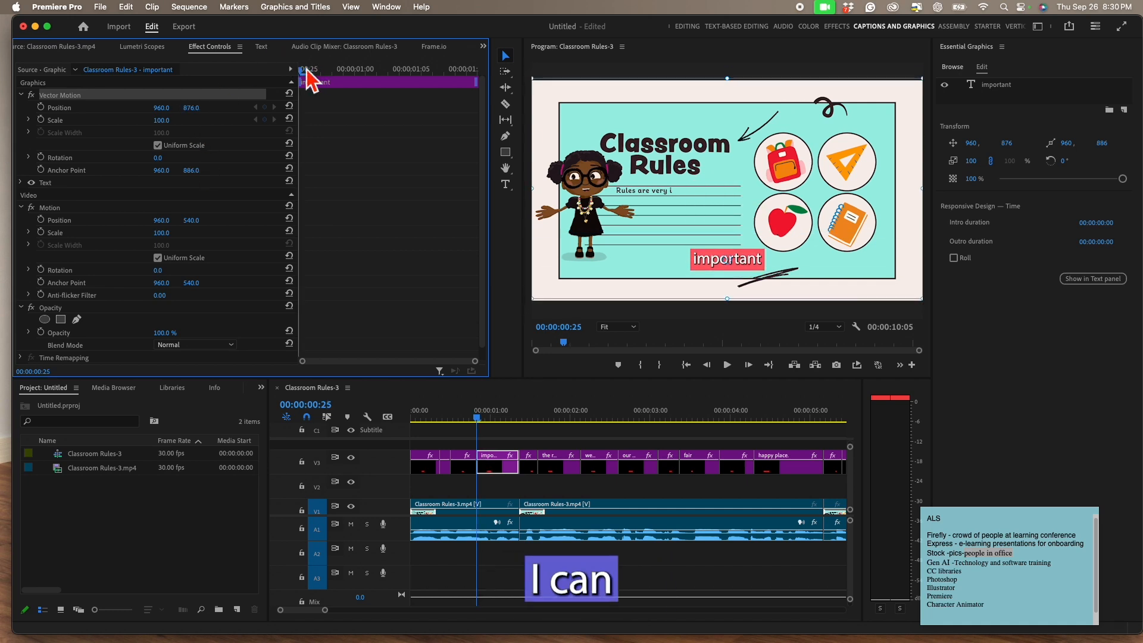
click(42, 120)
click(42, 109)
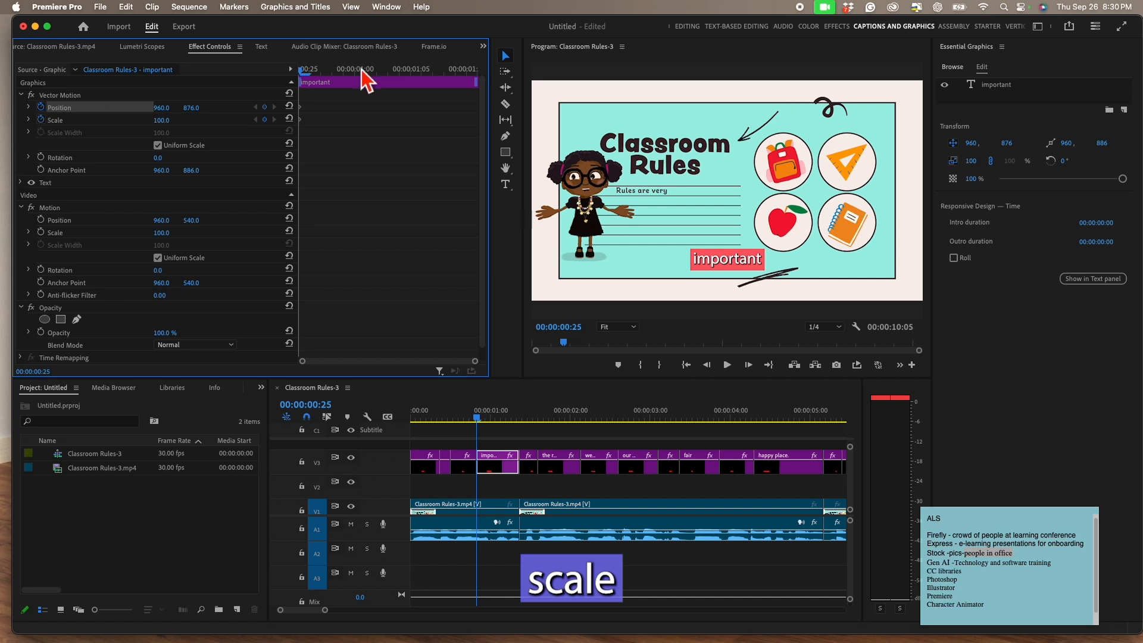
click(332, 69)
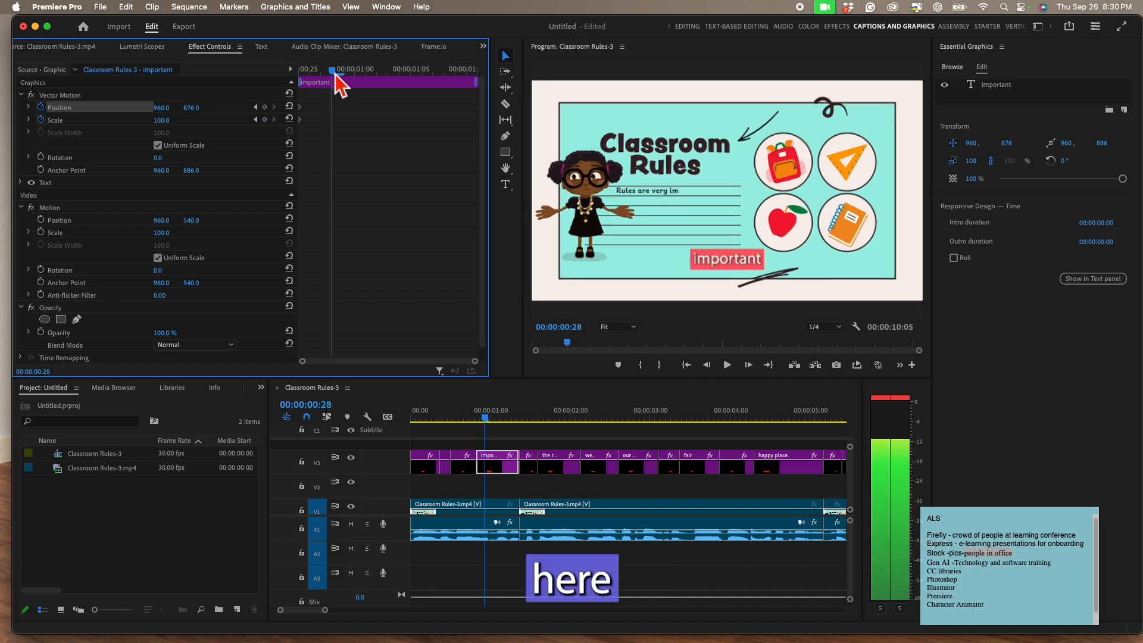
click(264, 120)
Step: Set the Vector Motion scale to 2 at the first keyframe, at the start of the "important" graphic
drag(332, 81, 270, 87)
mouse_move(159, 120)
mouse_down()
mouse_move(112, 119)
mouse_move(168, 123)
mouse_up()
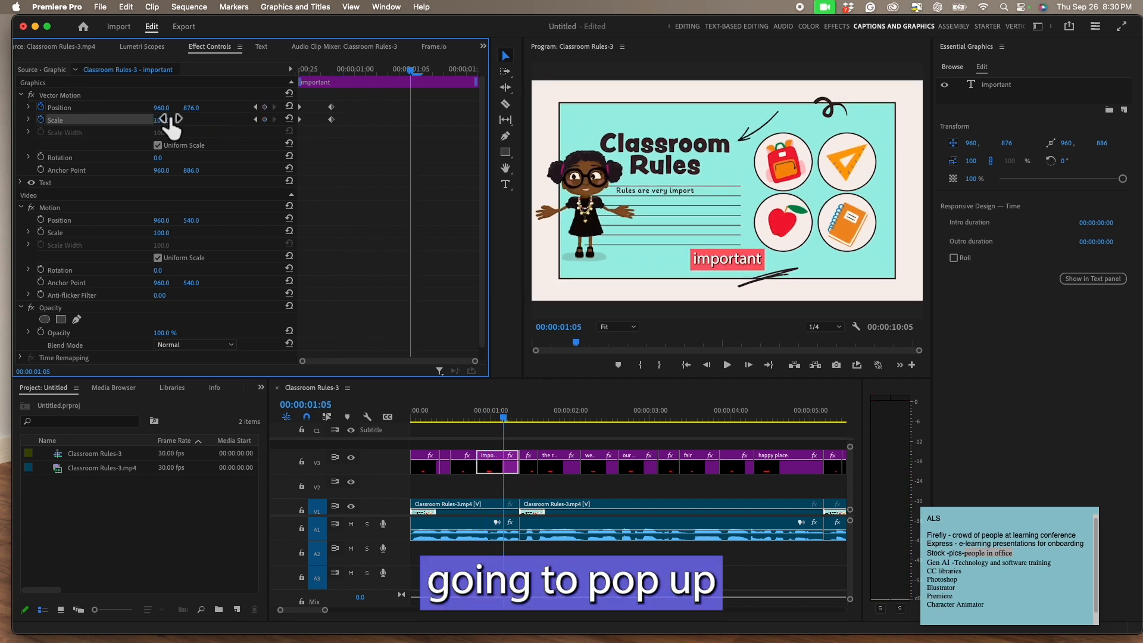
click(319, 86)
key(Left)
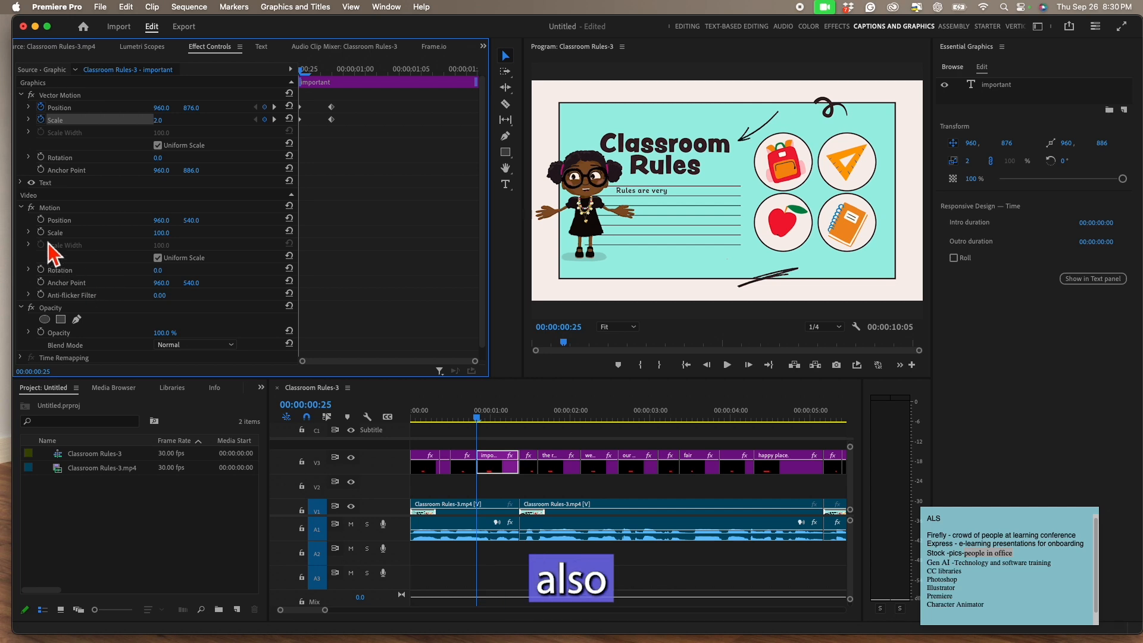
Step: Keyframe the "important" graphic's opacity from 0% at 00:00:00:25 to 100% at 00:00:00:28
click(42, 332)
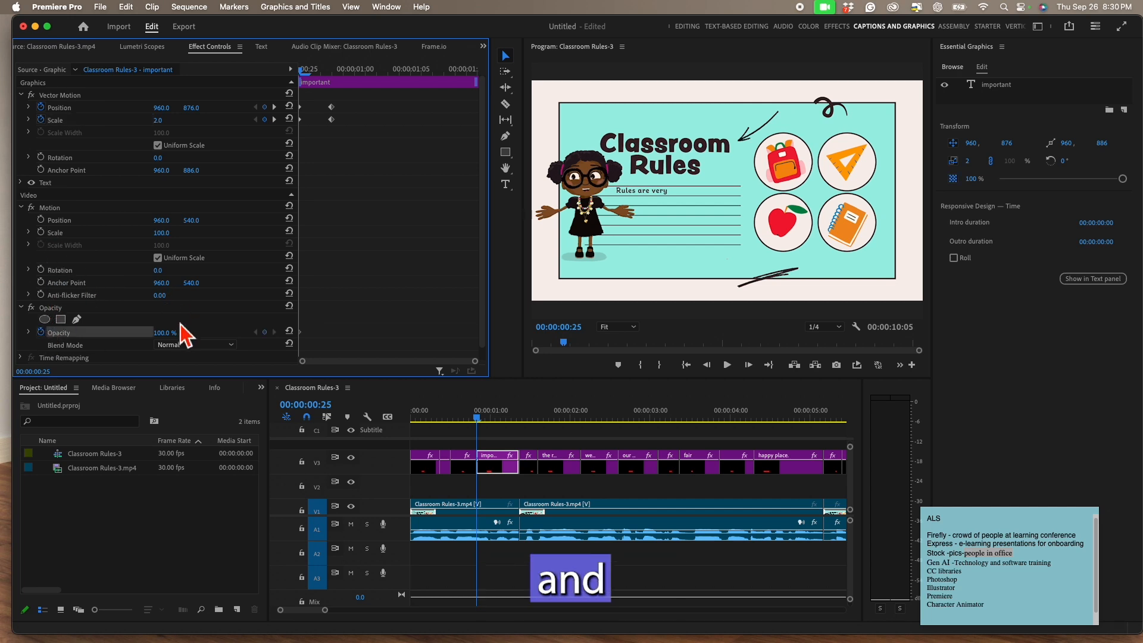
drag(167, 339, 119, 338)
click(275, 108)
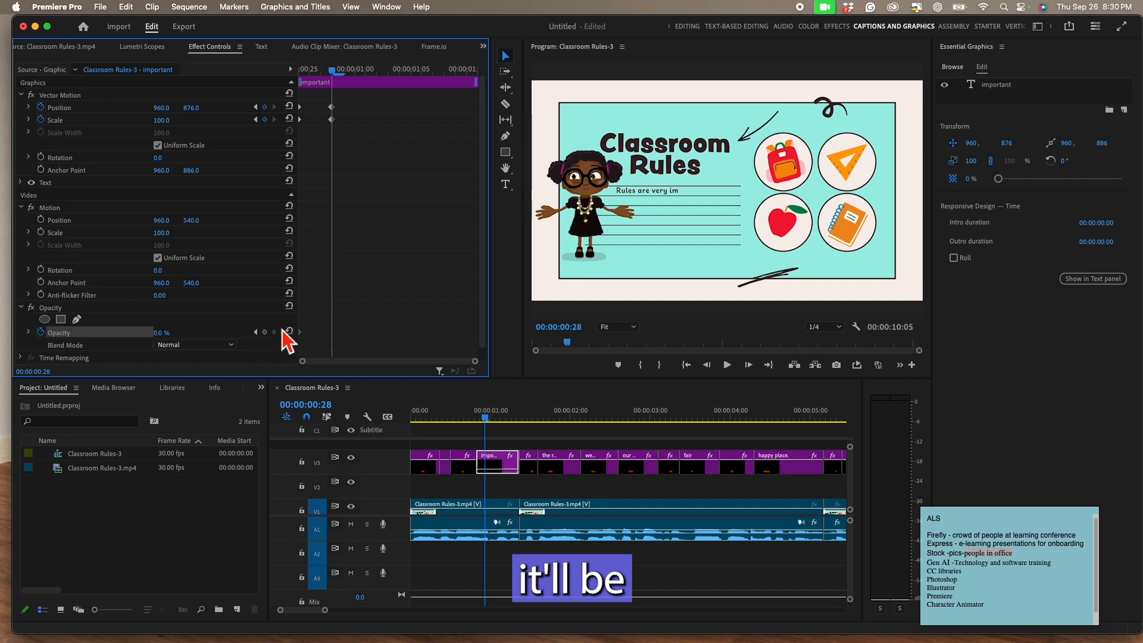
click(288, 332)
drag(495, 417, 482, 417)
click(294, 75)
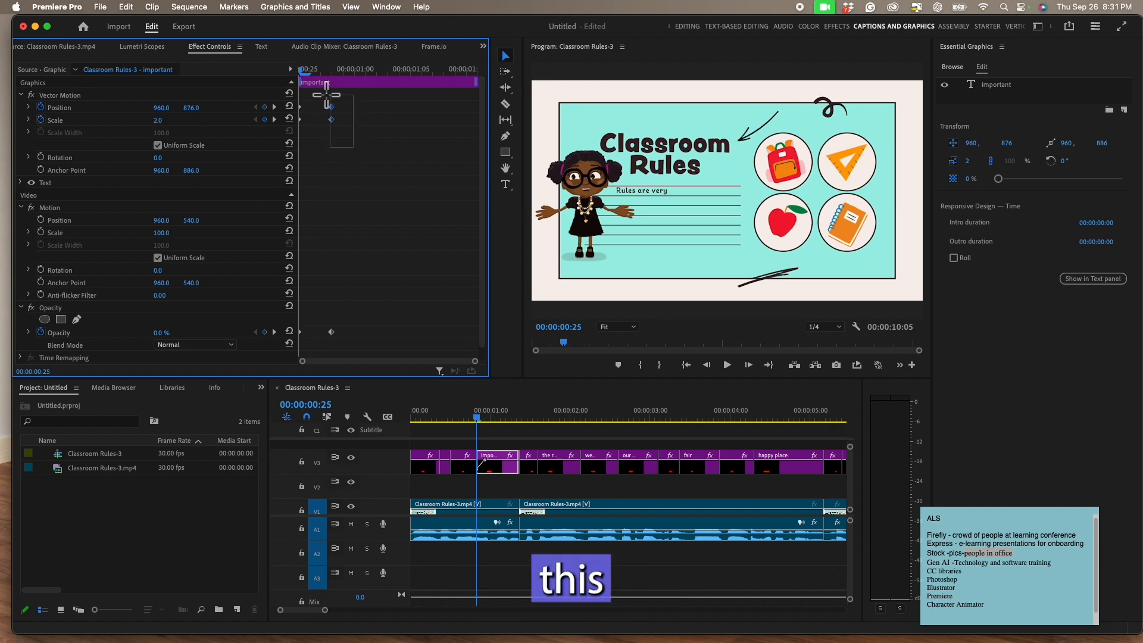
Step: Apply Ease In to the second pair of position and scale keyframes and Ease Out to the first pair
right_click(332, 121)
mouse_move(388, 231)
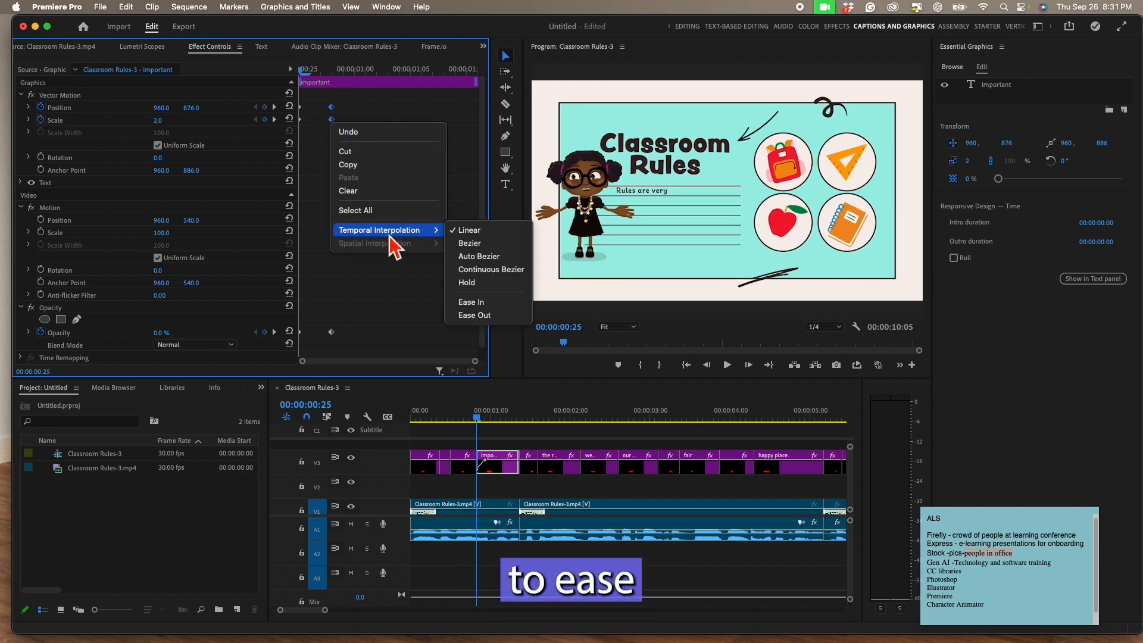
click(492, 306)
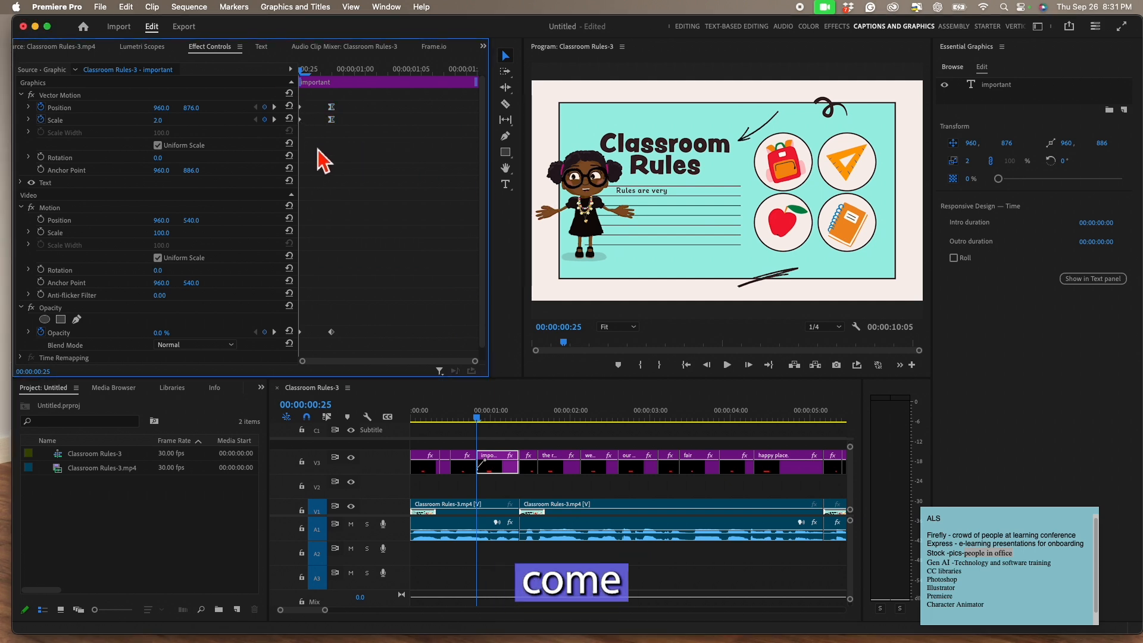
right_click(304, 127)
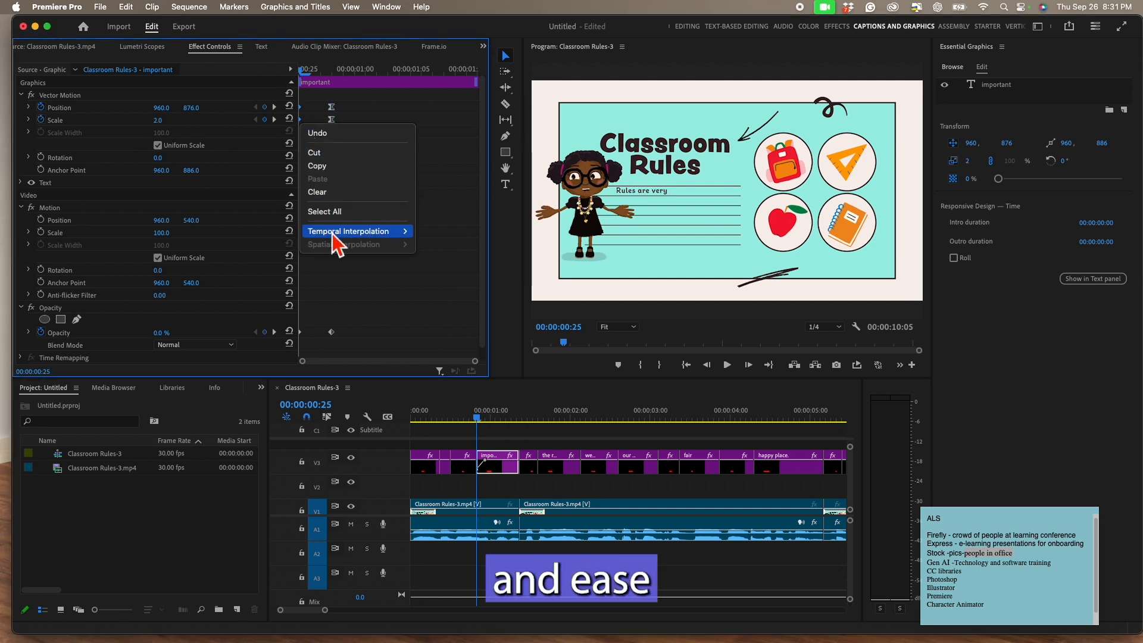
mouse_move(348, 231)
click(466, 317)
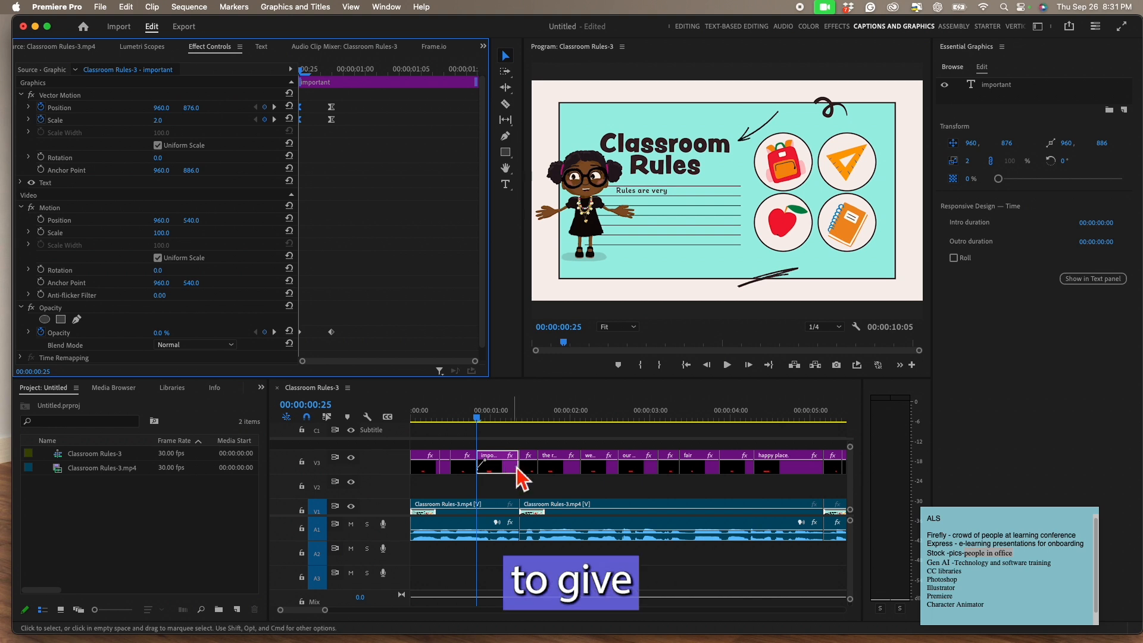
Step: Play the sequence from just before the "important" graphic to check its pop-up animation
click(460, 408)
key(space)
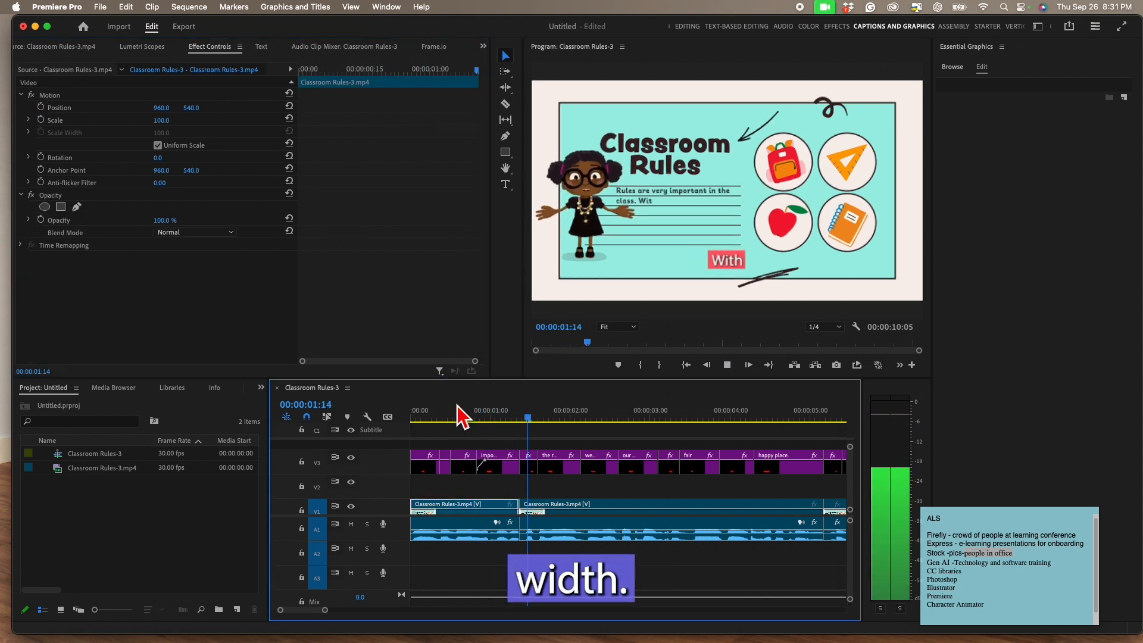
key(space)
Step: Paste the "important" graphic's Motion, Vector Motion and Opacity attributes onto all caption graphics that follow it, and play the sequence
click(506, 470)
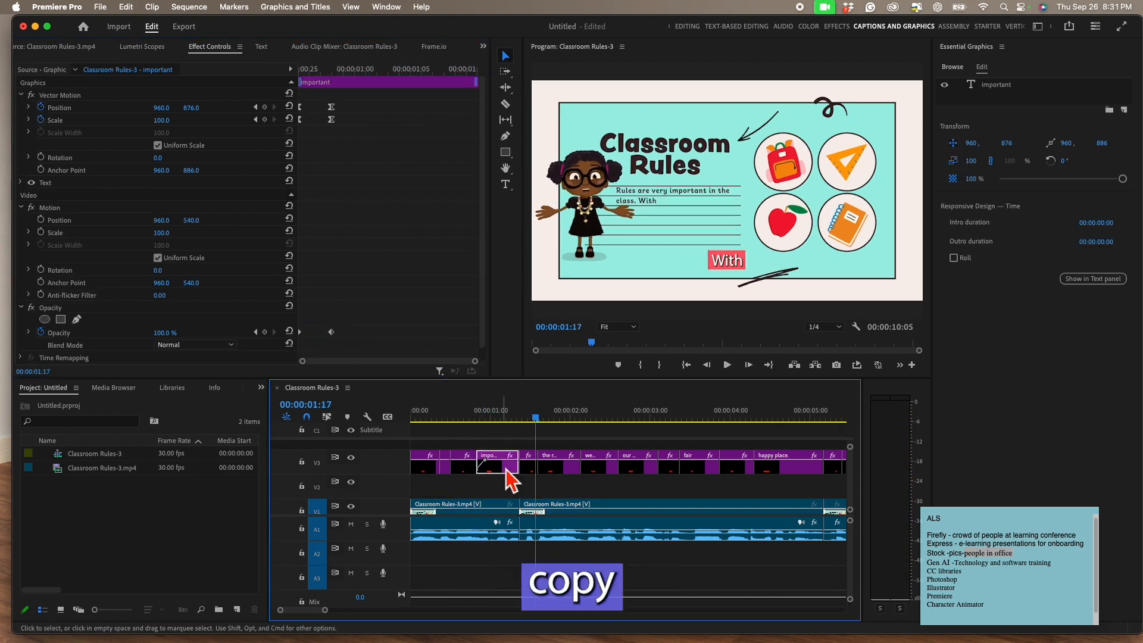
key(super+c)
right_click(507, 471)
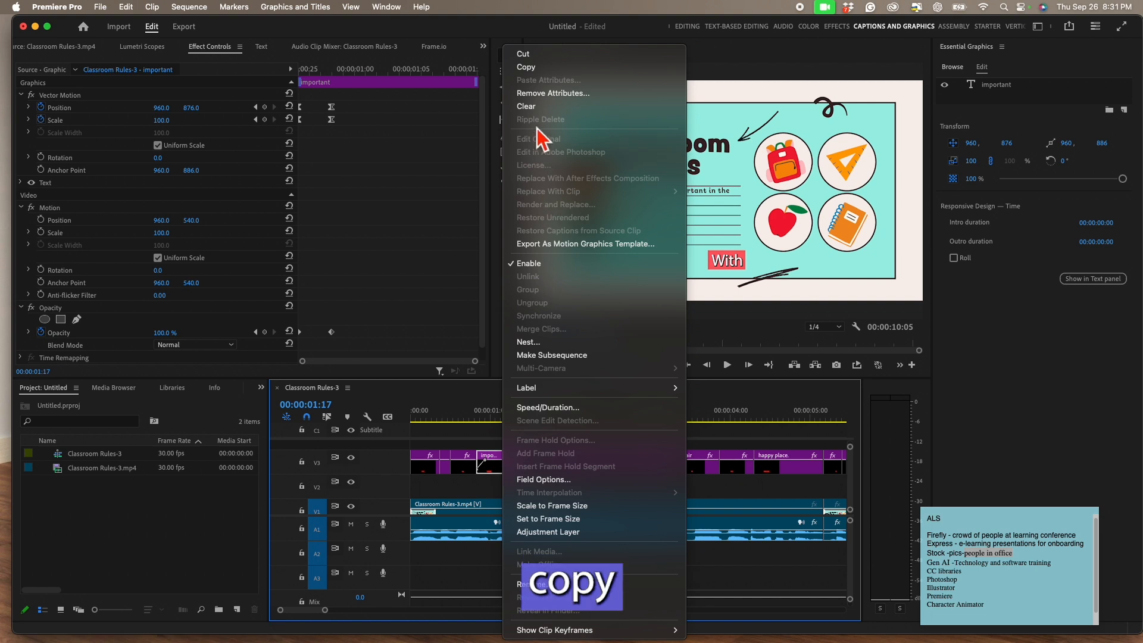
click(529, 70)
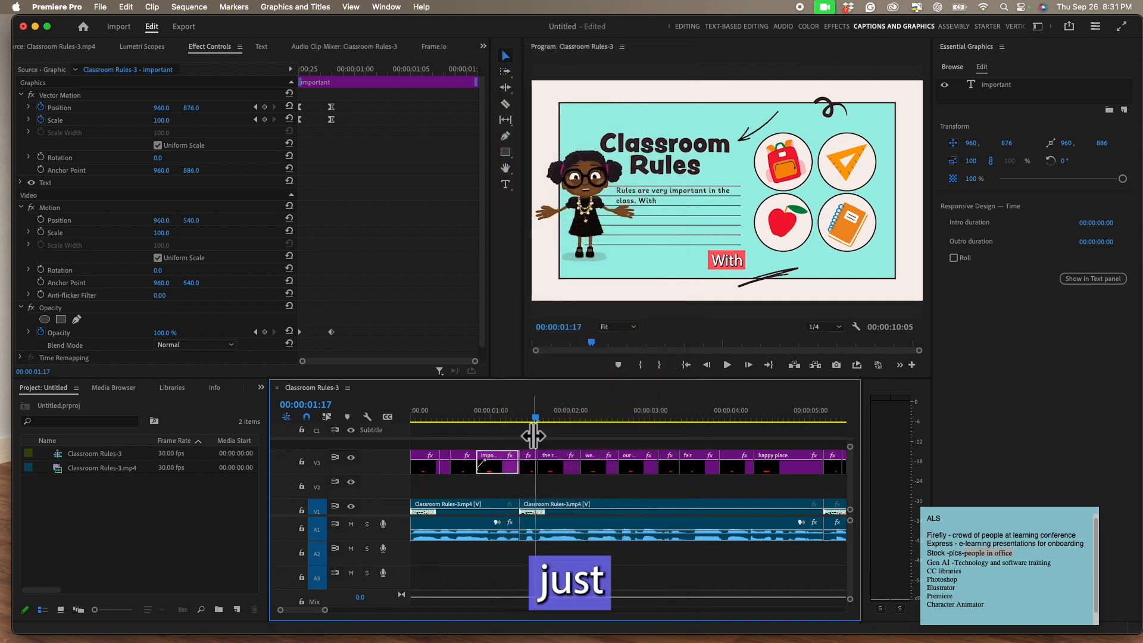
key(minus)
key(minus)
key(minus)
drag(624, 449, 441, 469)
right_click(456, 481)
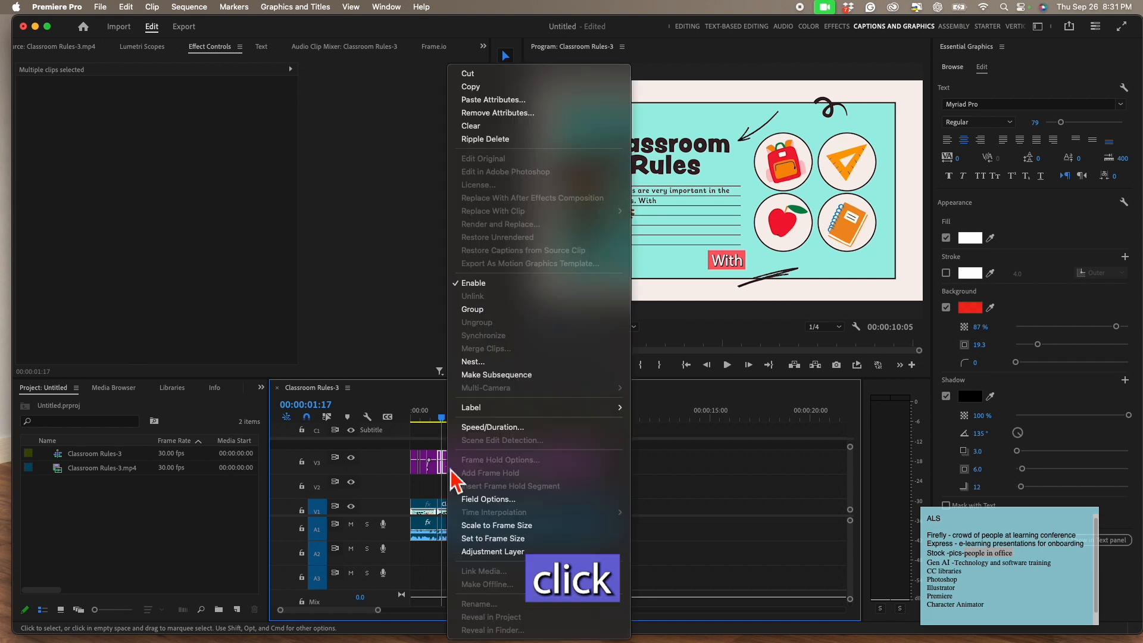
click(497, 102)
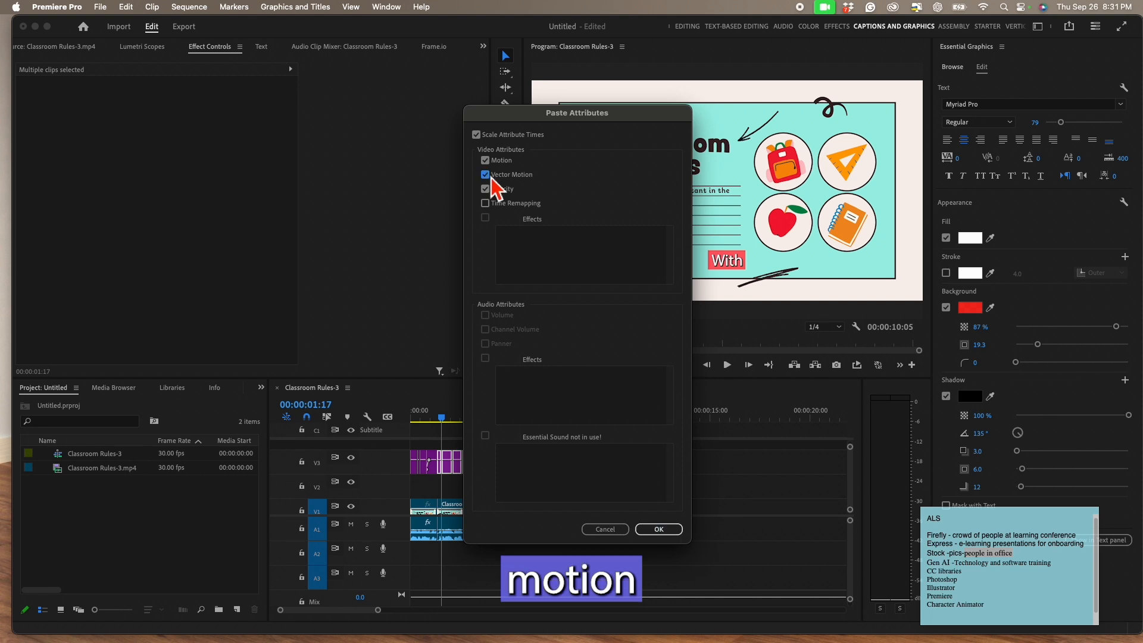
click(658, 530)
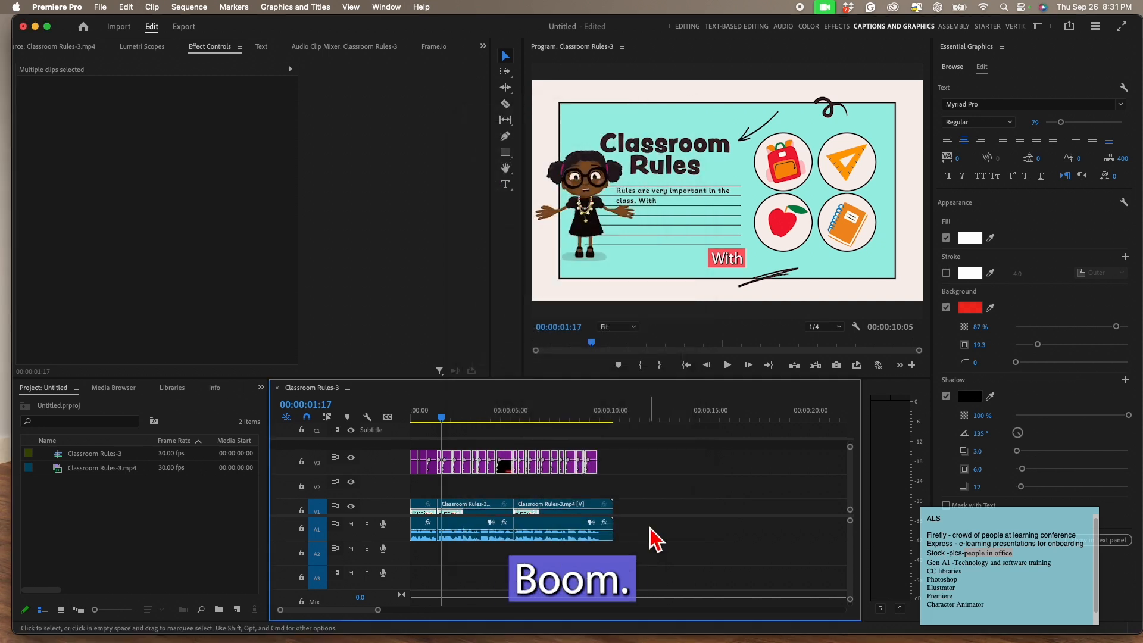
key(space)
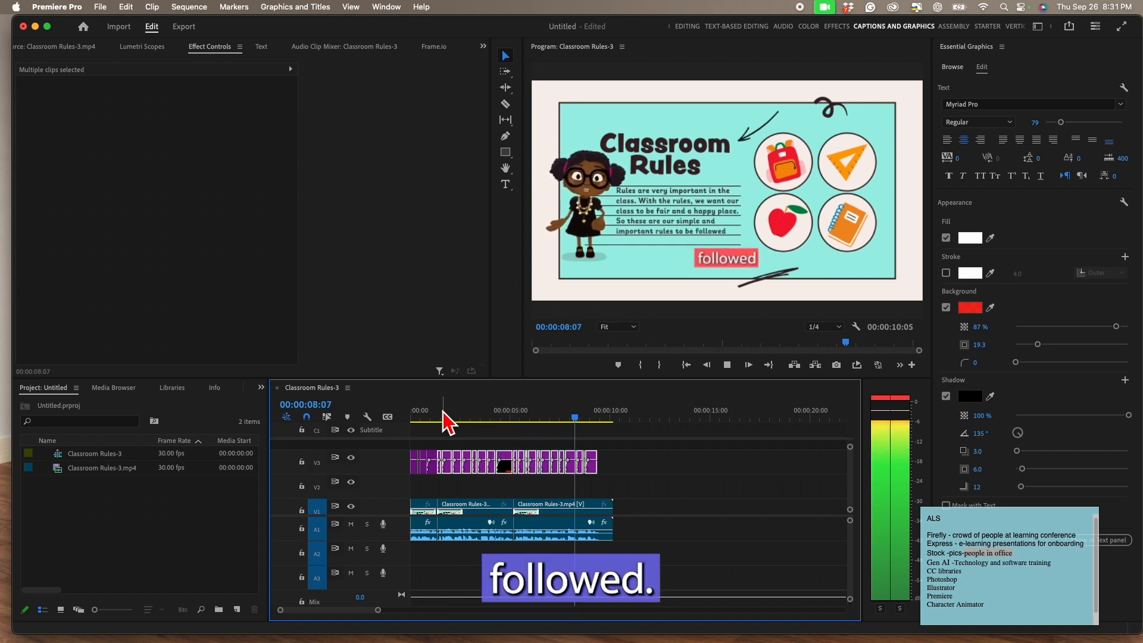
key(space)
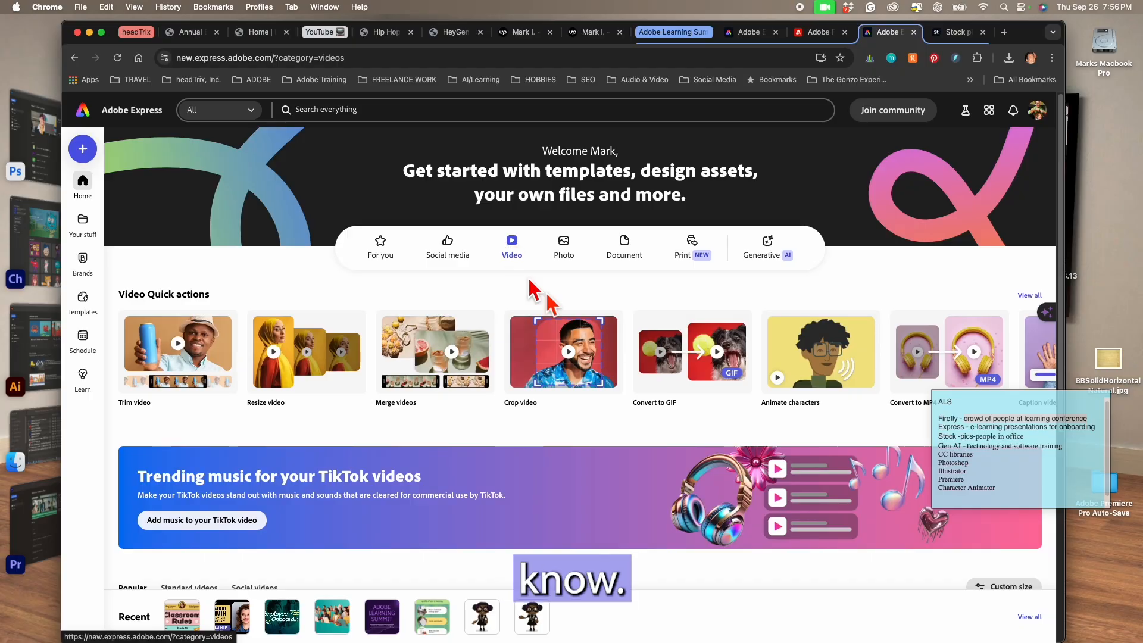
Step: Switch to Adobe Express, open the Animate characters quick action, browse the available characters and open the category choices
click(801, 348)
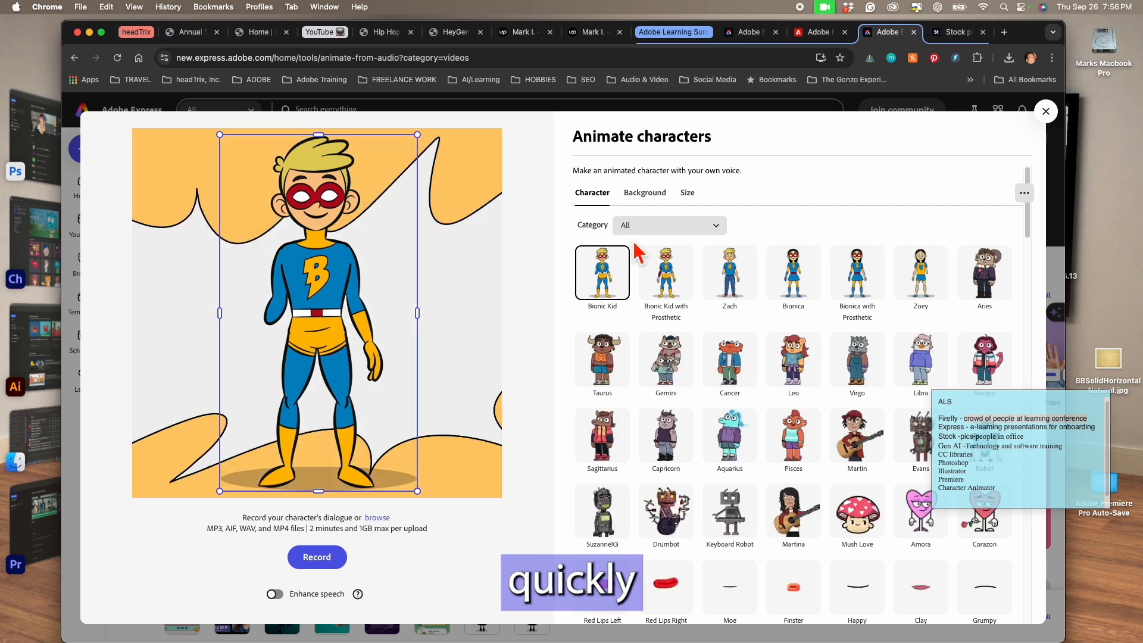
scroll(789, 322, down, 10)
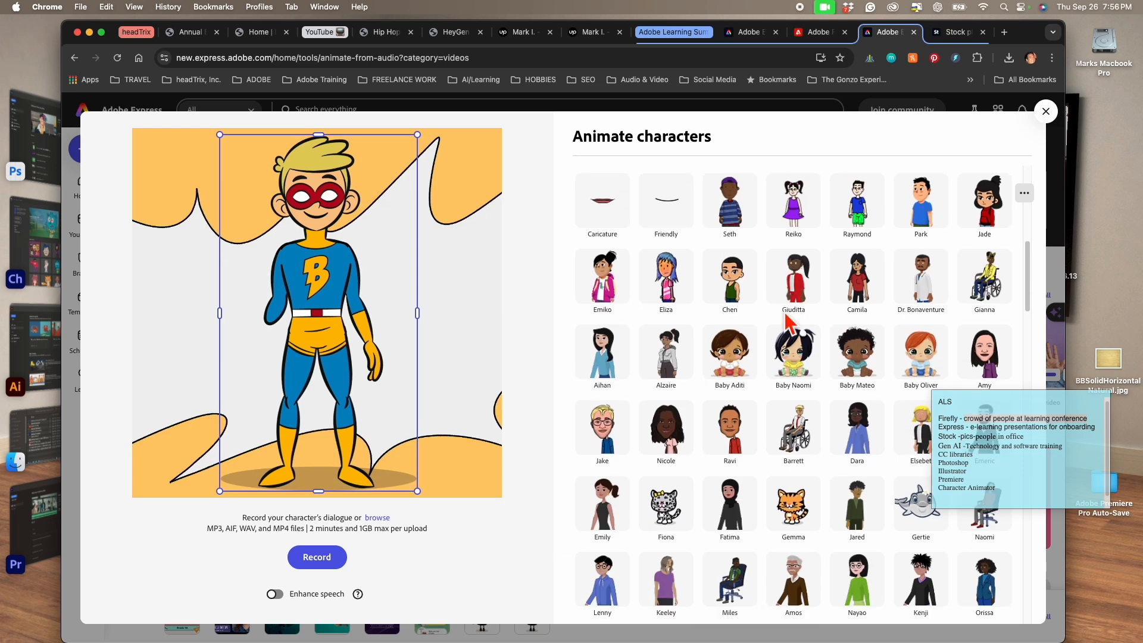
scroll(785, 319, up, 10)
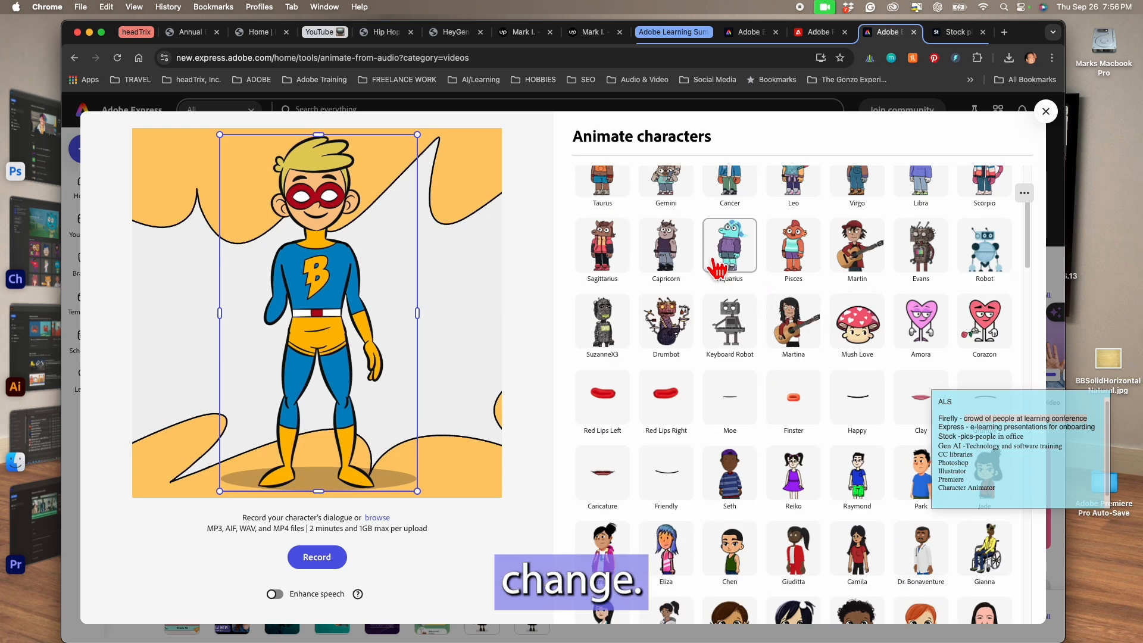
click(697, 229)
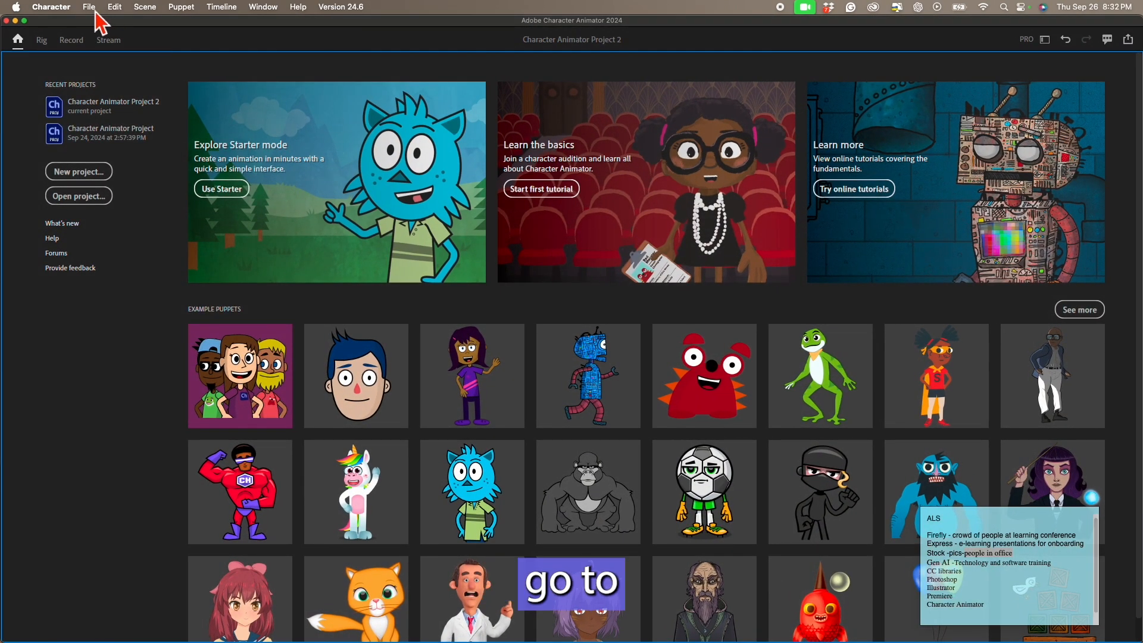
Step: Open Puppet Maker to build a new puppet
click(89, 7)
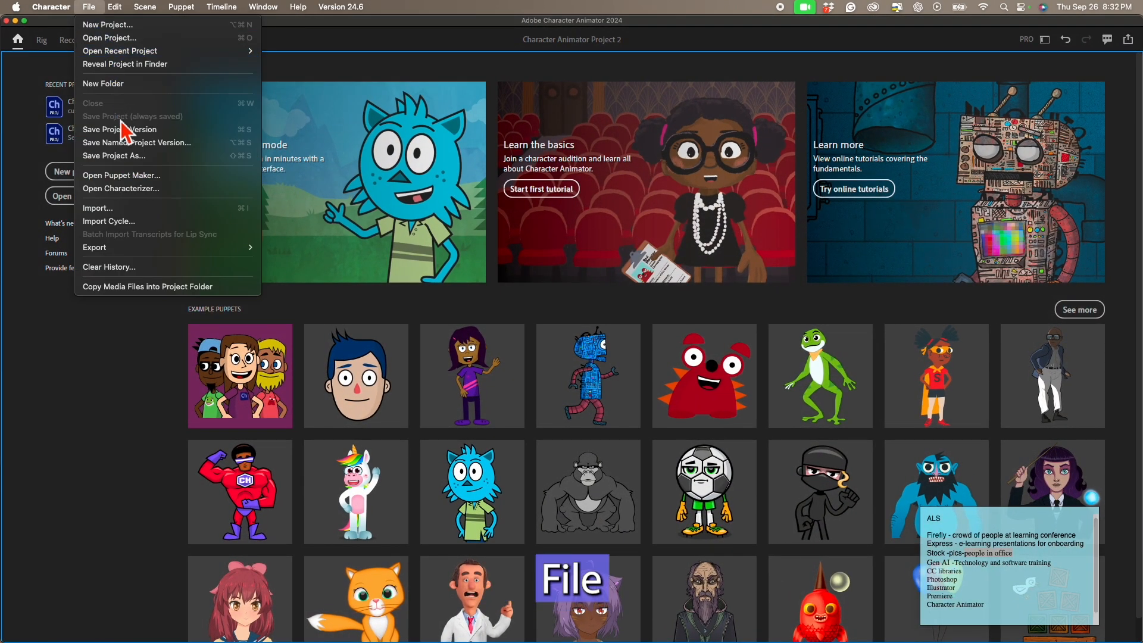
click(132, 179)
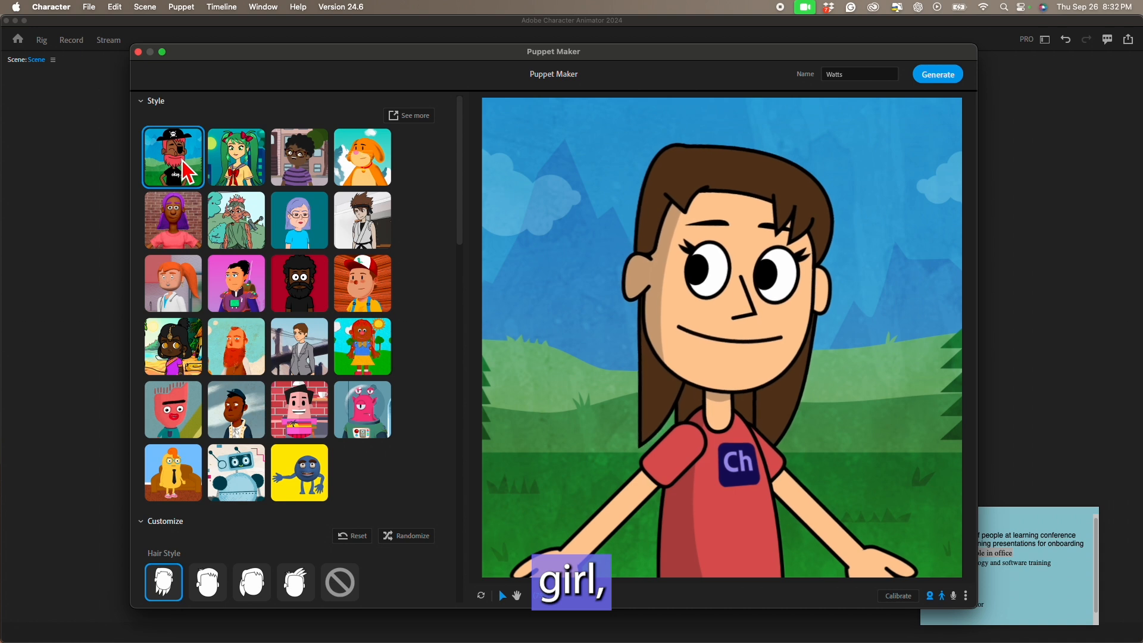
Step: Give the Watts puppet the second, short hairstyle and change the hair color to dark yellow
scroll(208, 357, down, 5)
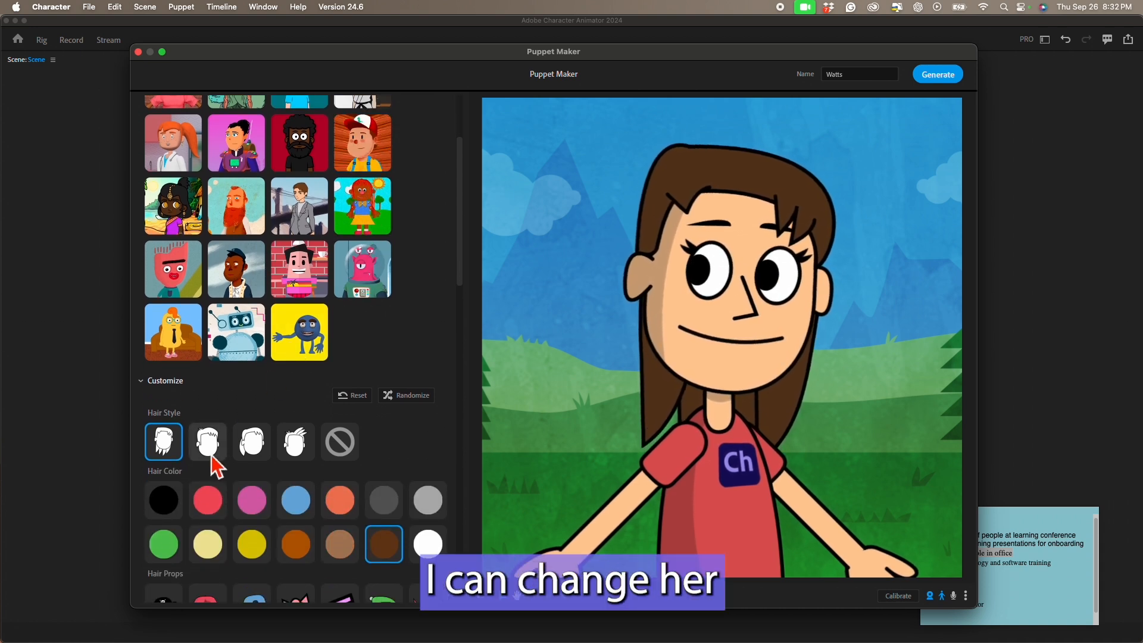
click(207, 455)
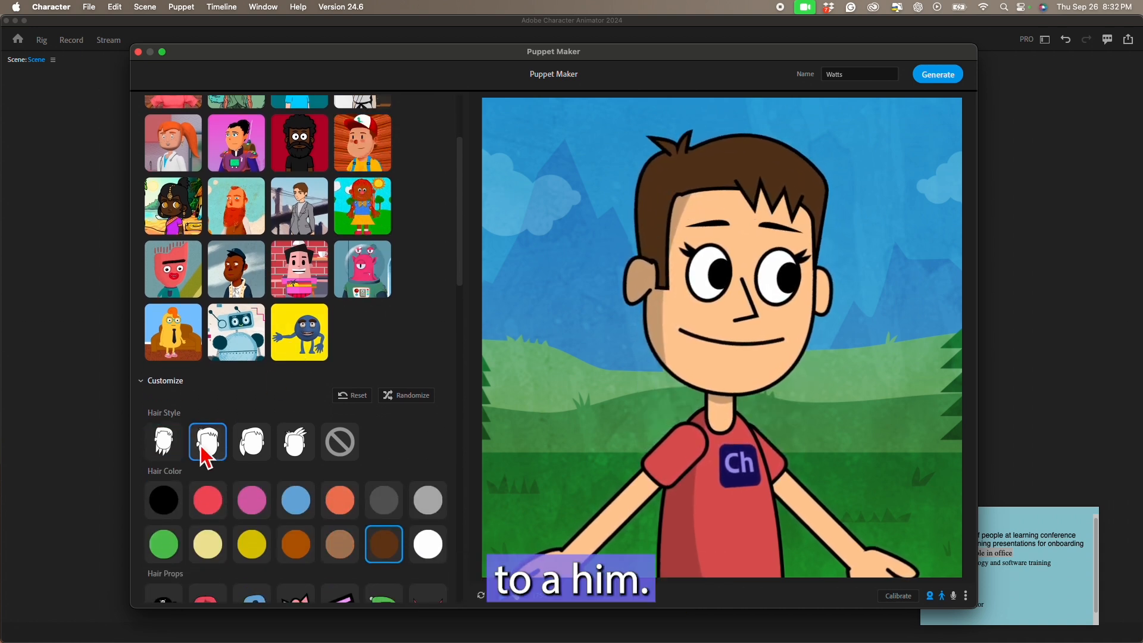
scroll(387, 417, down, 3)
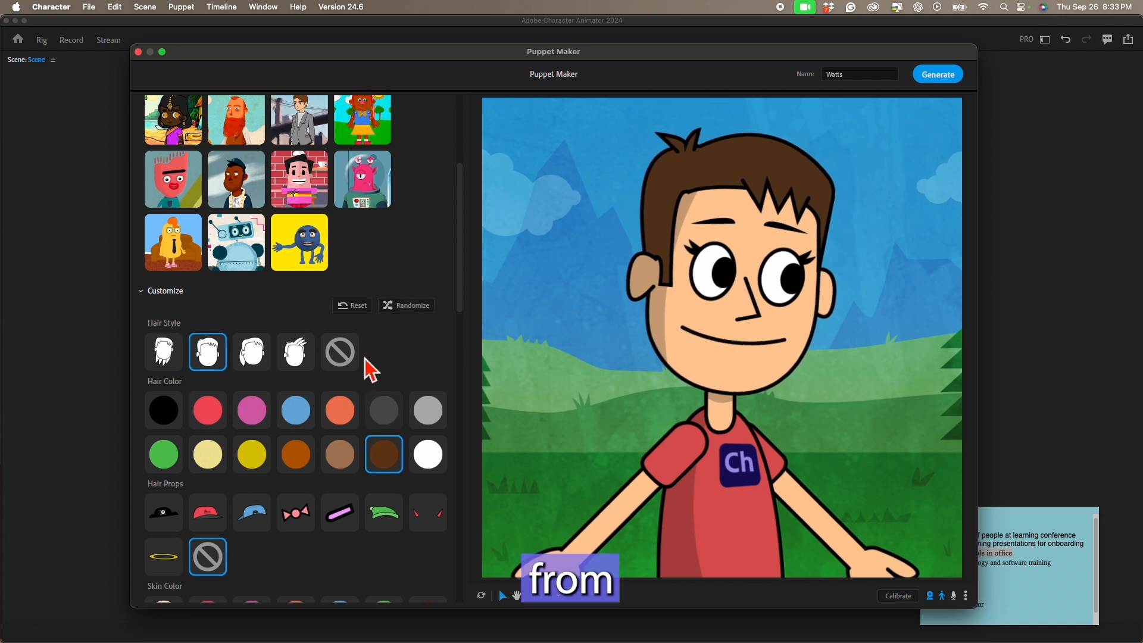
click(262, 464)
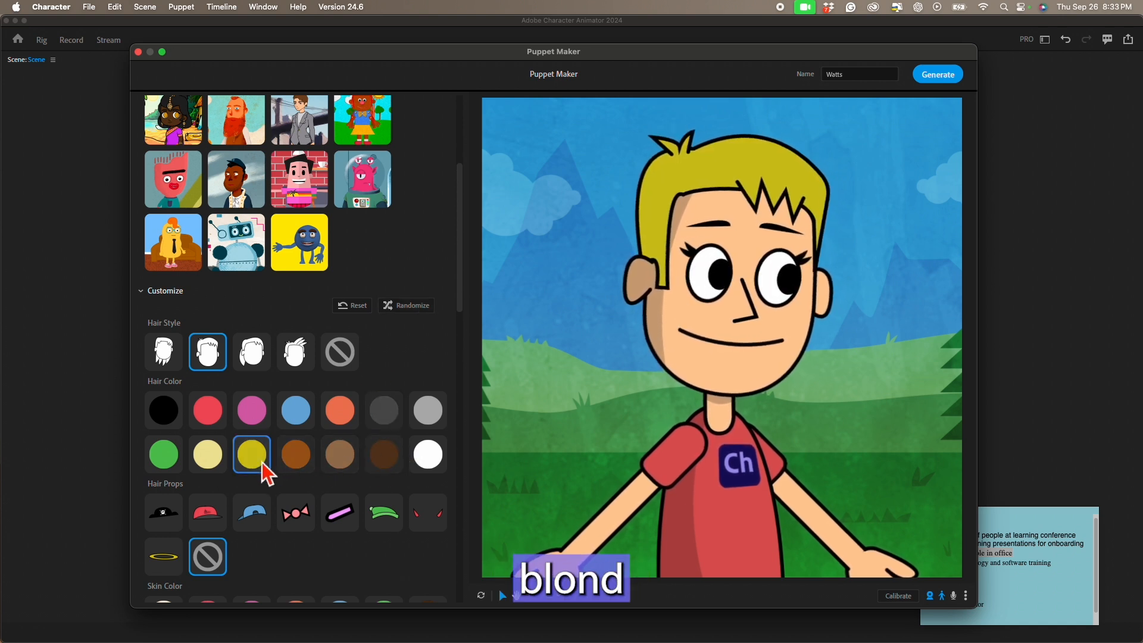
Step: Try the pink bow and the red cap as hair props on the puppet and settle on the pirate hat
scroll(339, 434, down, 3)
click(302, 427)
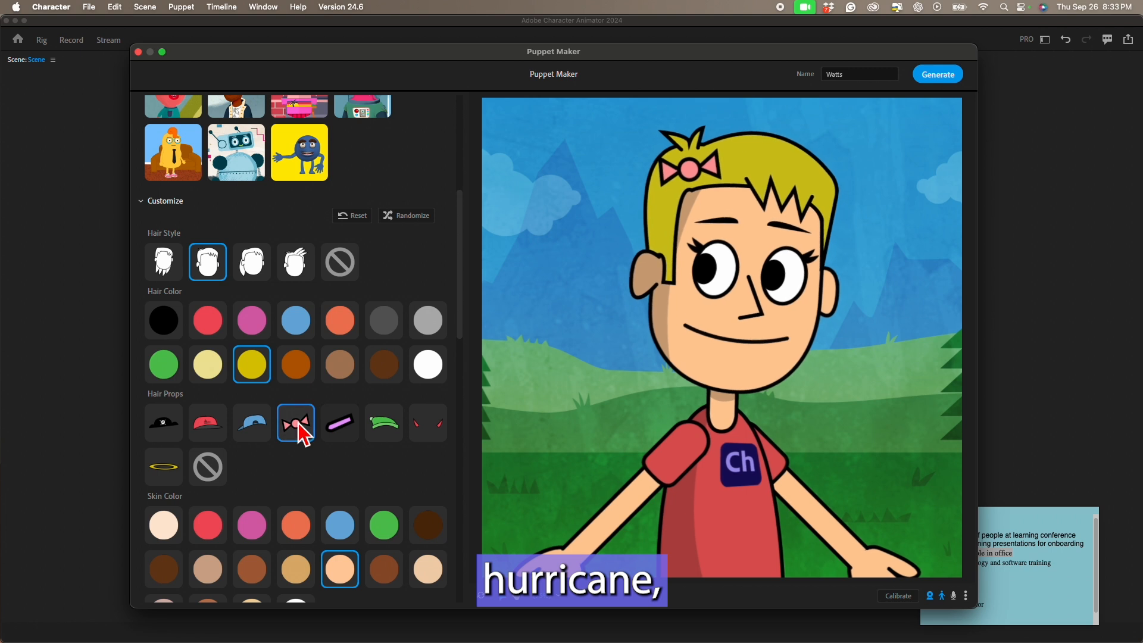
click(215, 427)
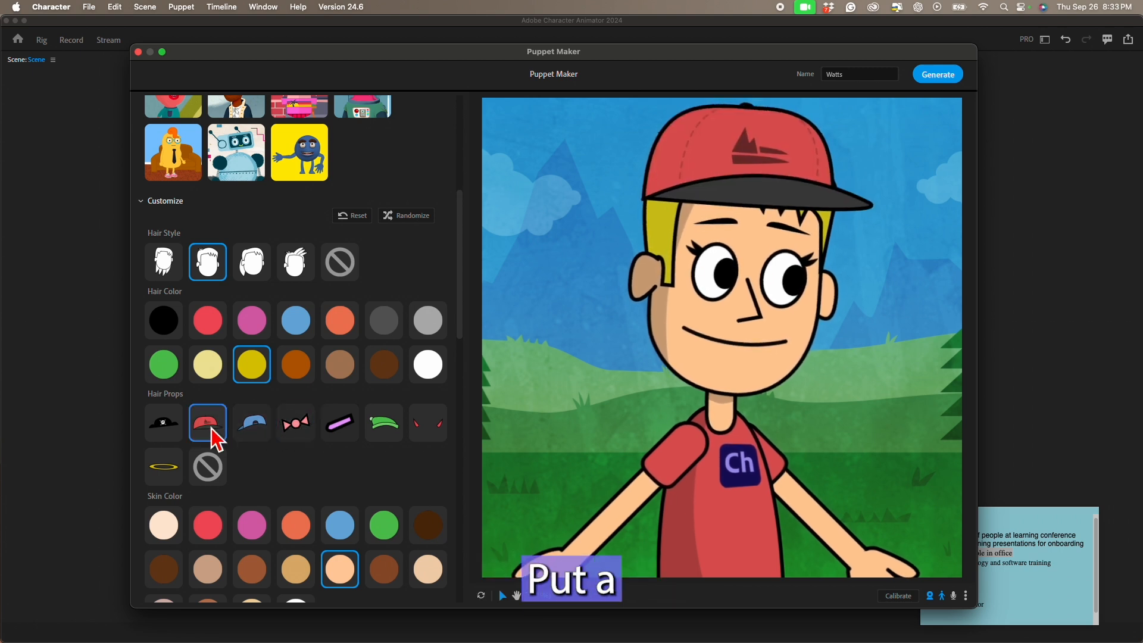
click(164, 425)
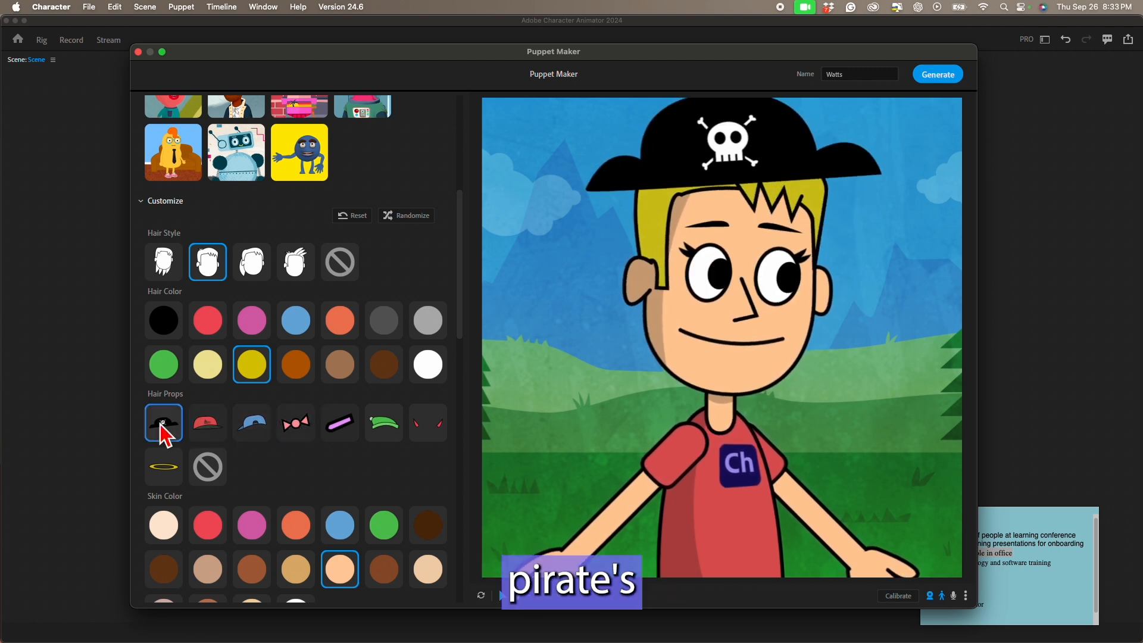
Step: Try pink and blue skin before choosing the darkest brown, and change the puppet's hair color to pink
click(255, 530)
scroll(257, 531, down, 3)
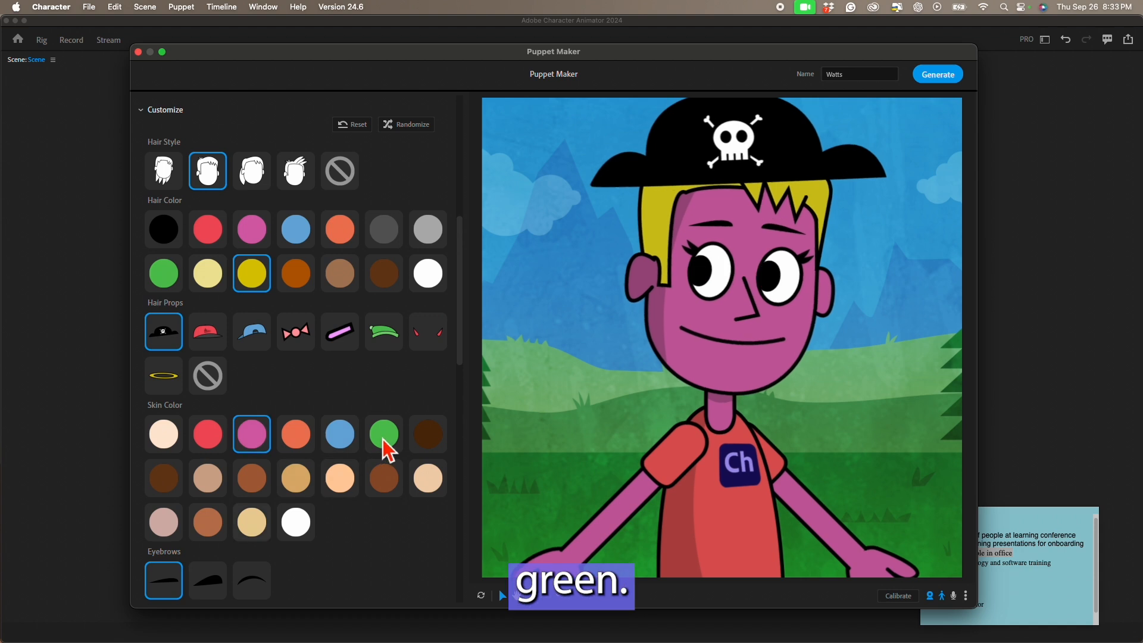
click(356, 441)
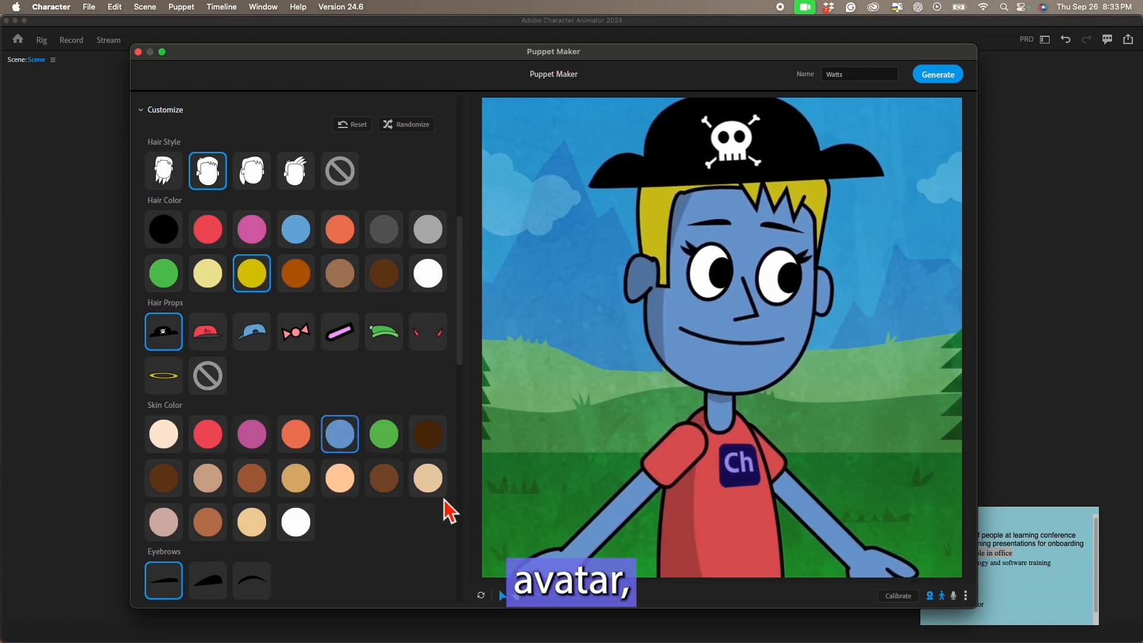
click(430, 438)
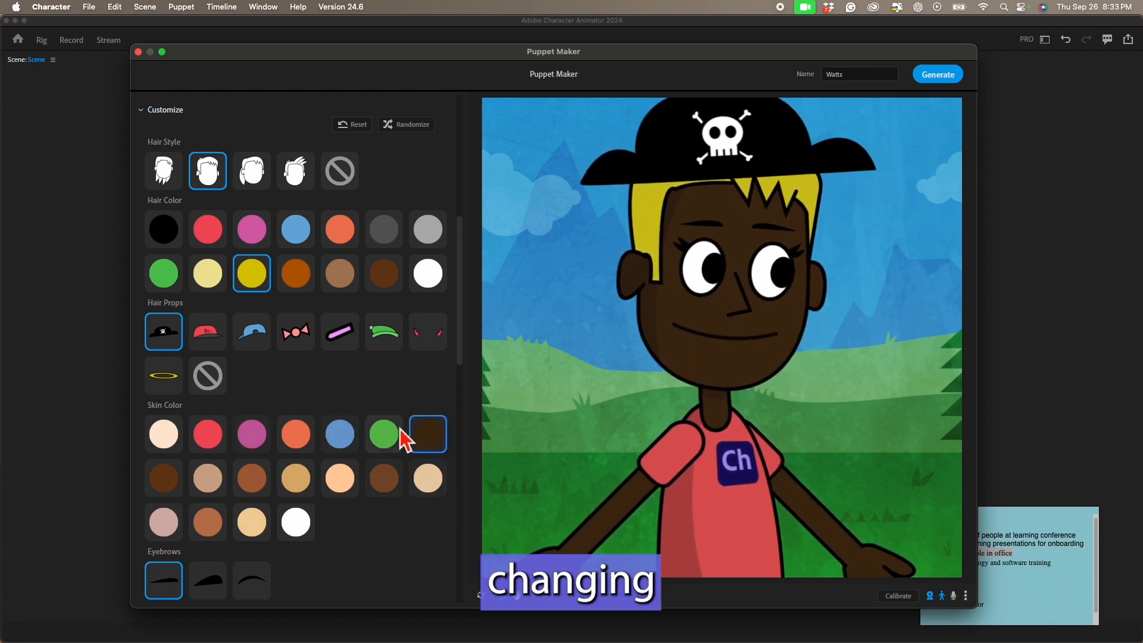
click(386, 279)
click(387, 250)
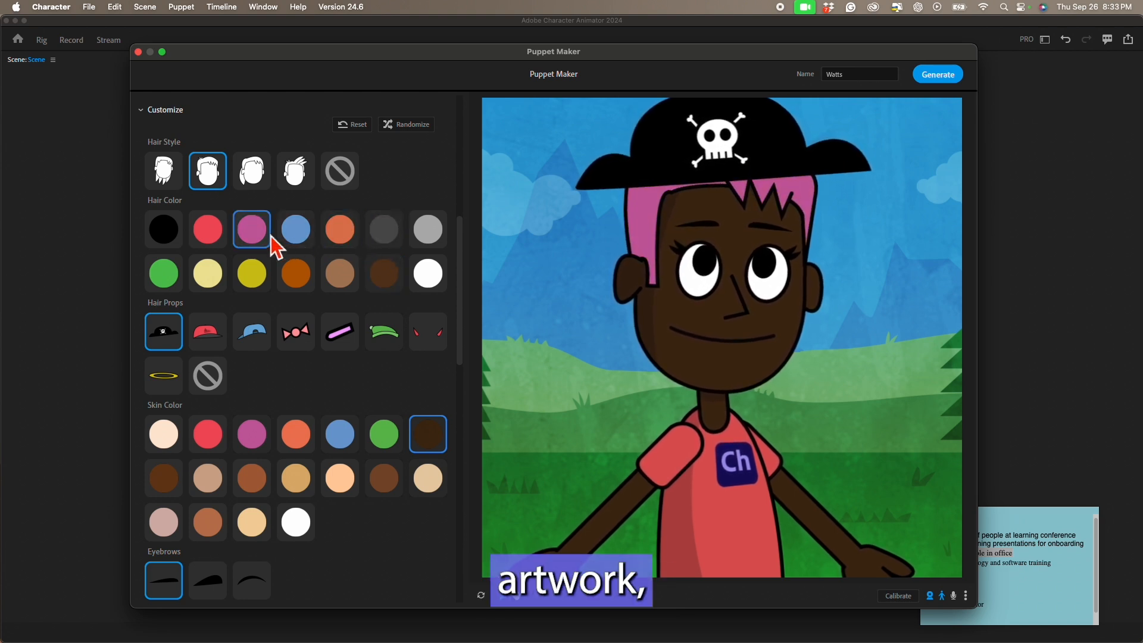
Step: Give the puppet thick eyebrows, dark blue eyes and a tan skin color
scroll(345, 434, down, 5)
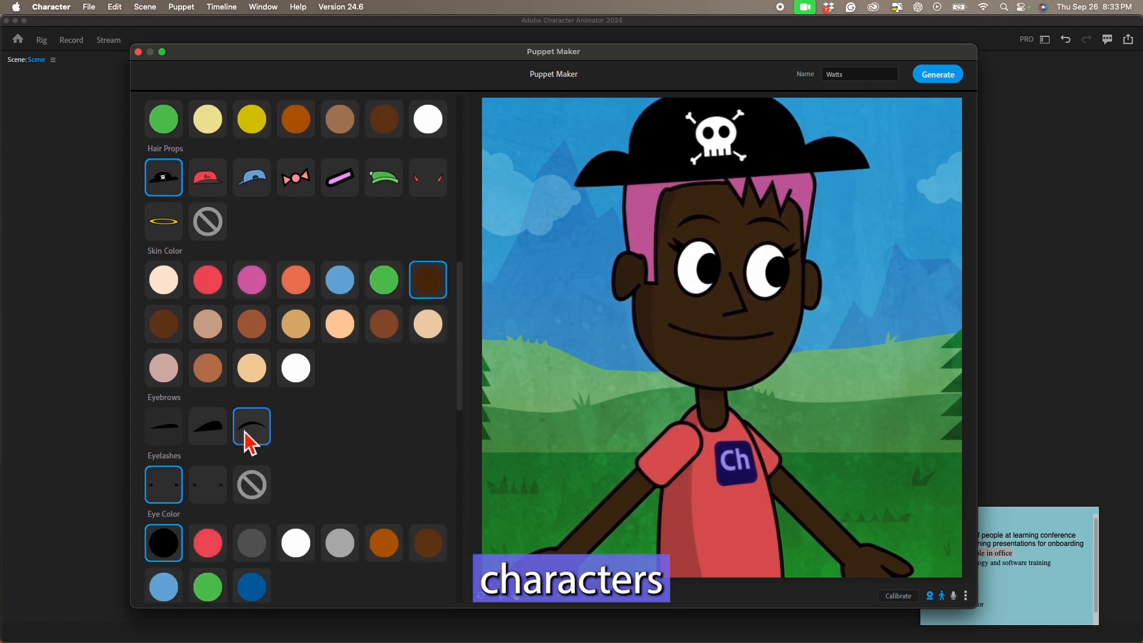
click(222, 437)
click(430, 546)
scroll(417, 545, down, 3)
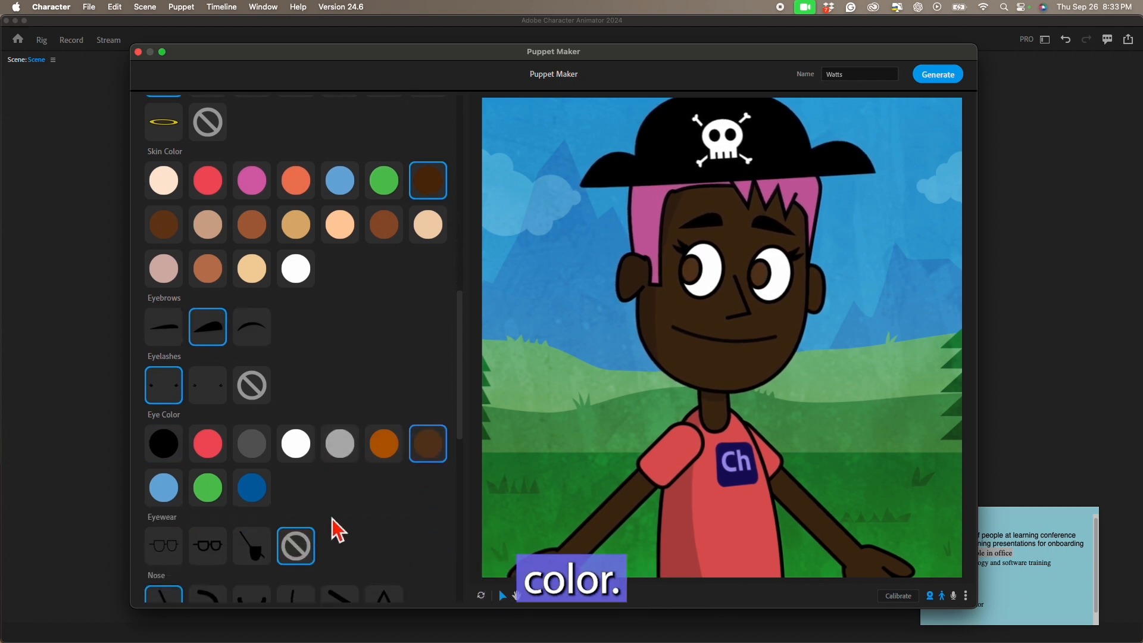
click(255, 490)
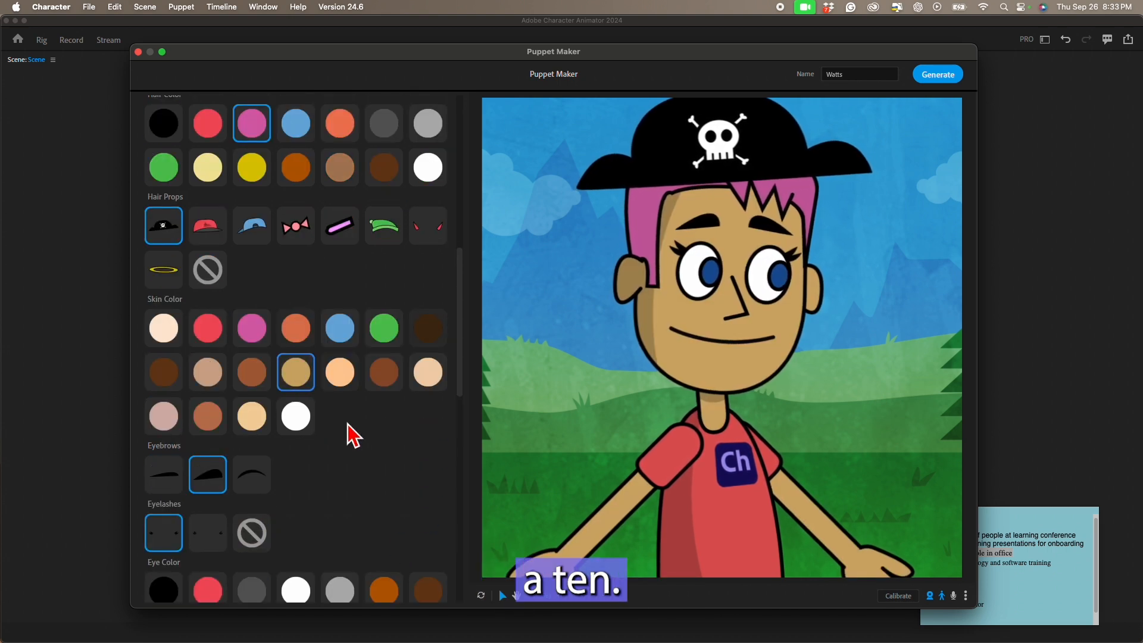
Step: Change the puppet's hair to dark brown and replace the pirate hat with the backwards blue cap
scroll(347, 424, up, 2)
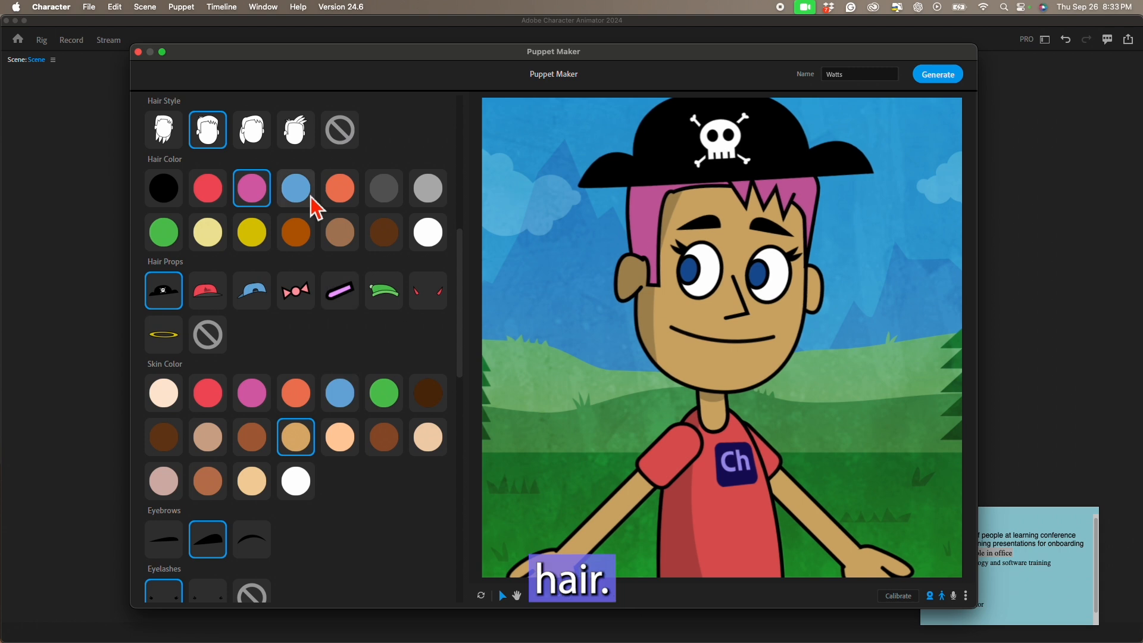
click(384, 233)
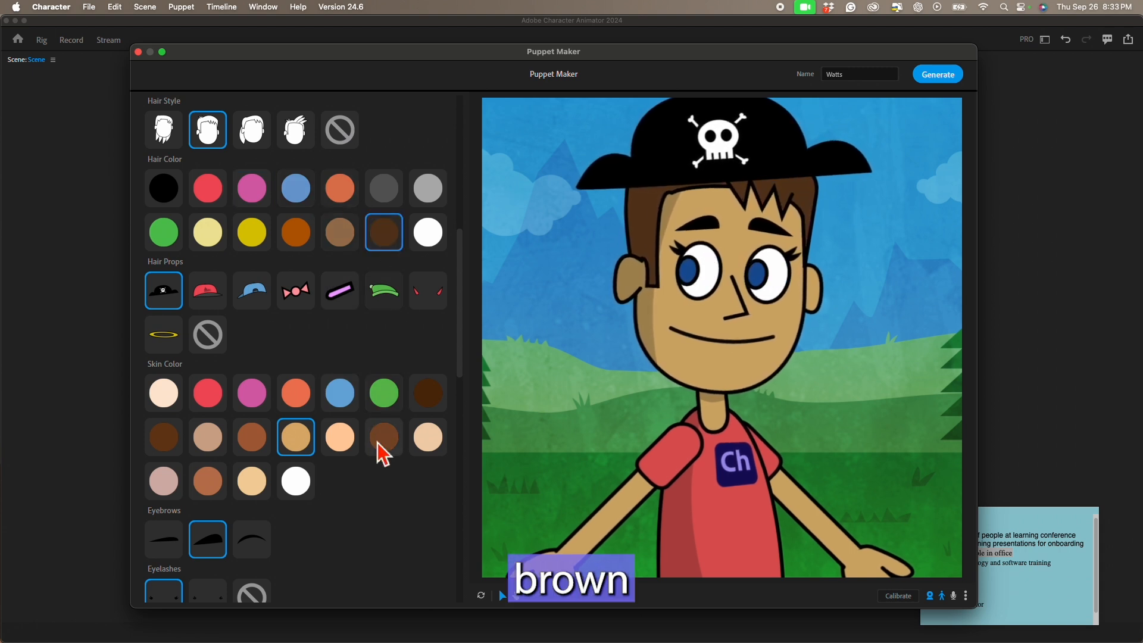
click(255, 292)
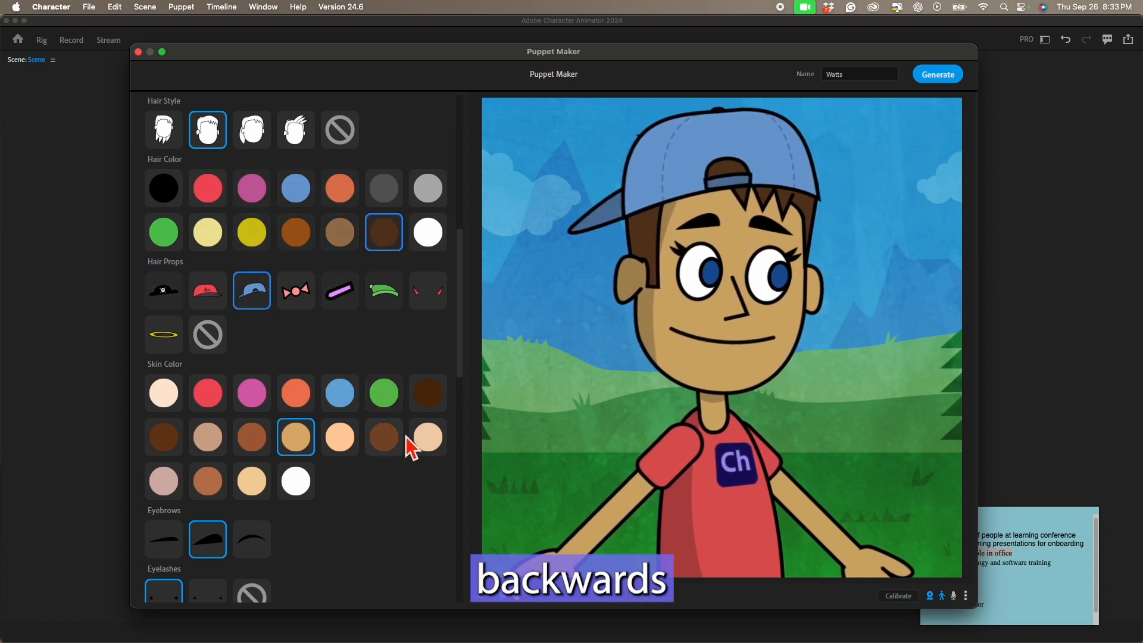
Step: Try several nose shapes on the puppet and settle on the second, rounded one
scroll(408, 446, down, 10)
click(350, 373)
click(300, 381)
click(268, 379)
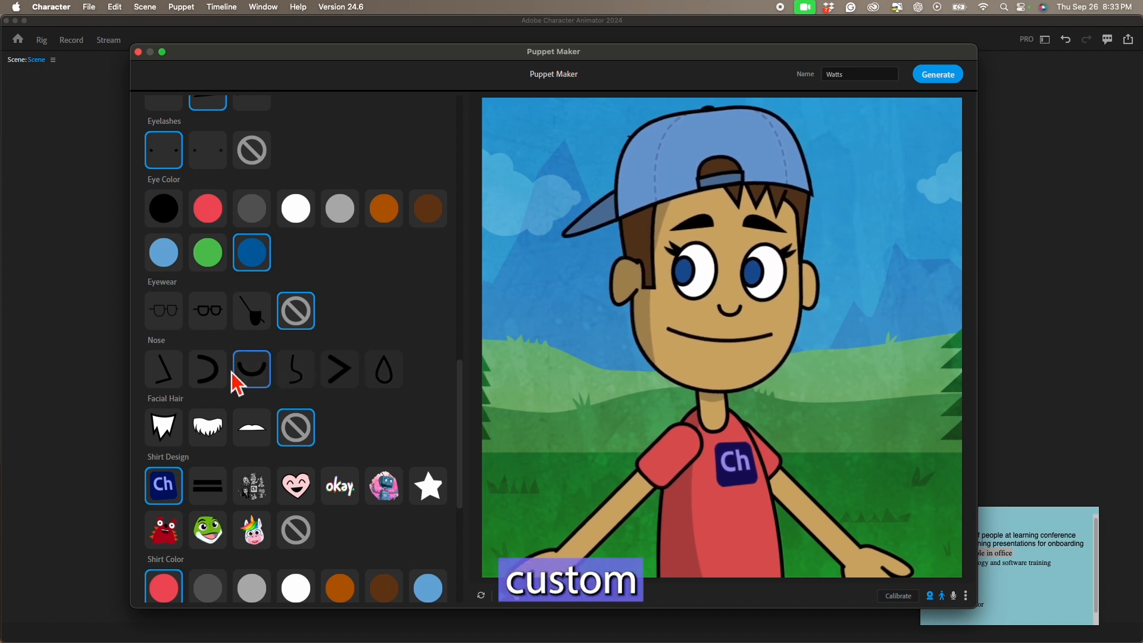
click(215, 380)
Step: Try the full beard and the goatee as facial hair and settle on the mustache
click(214, 432)
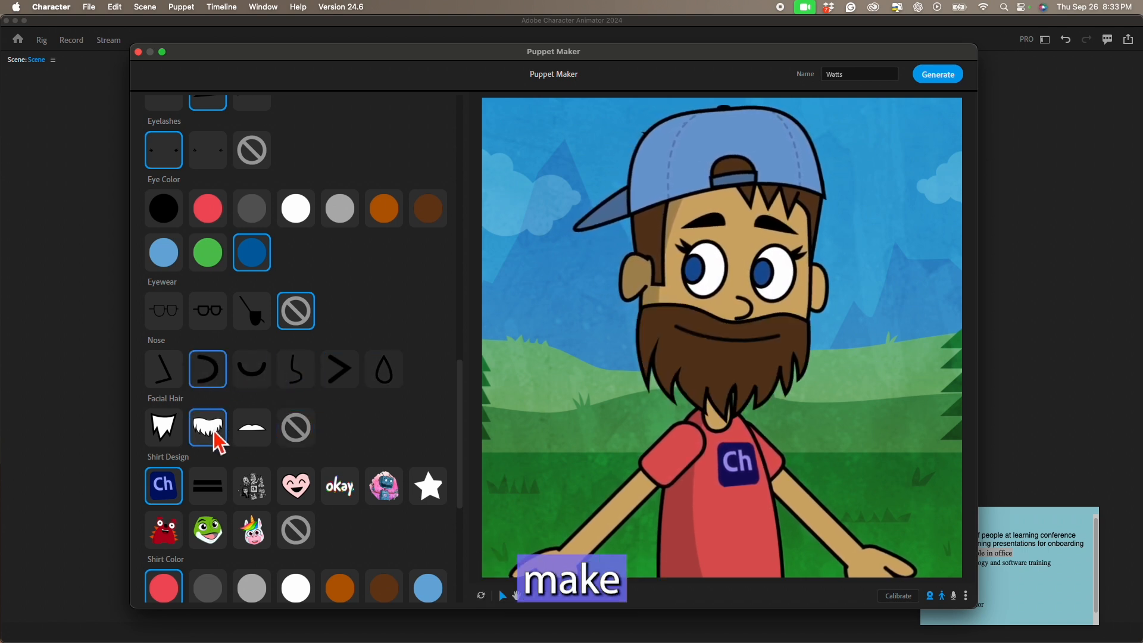
click(170, 435)
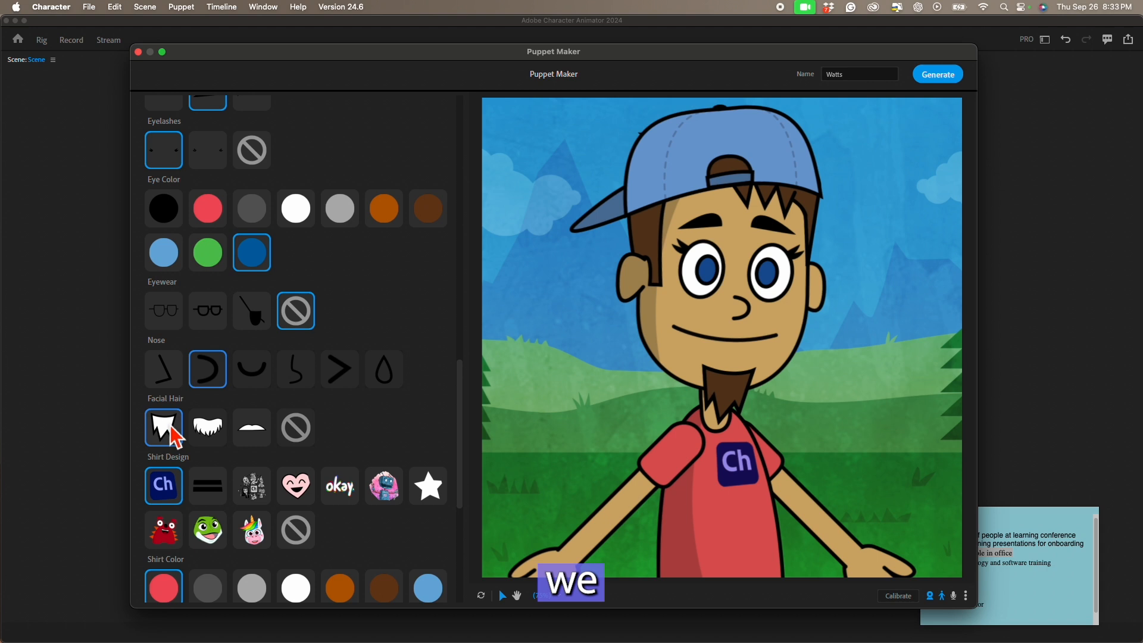
click(239, 426)
Step: Put the "okay" design on the puppet's shirt and make the shirt white
click(296, 486)
click(342, 488)
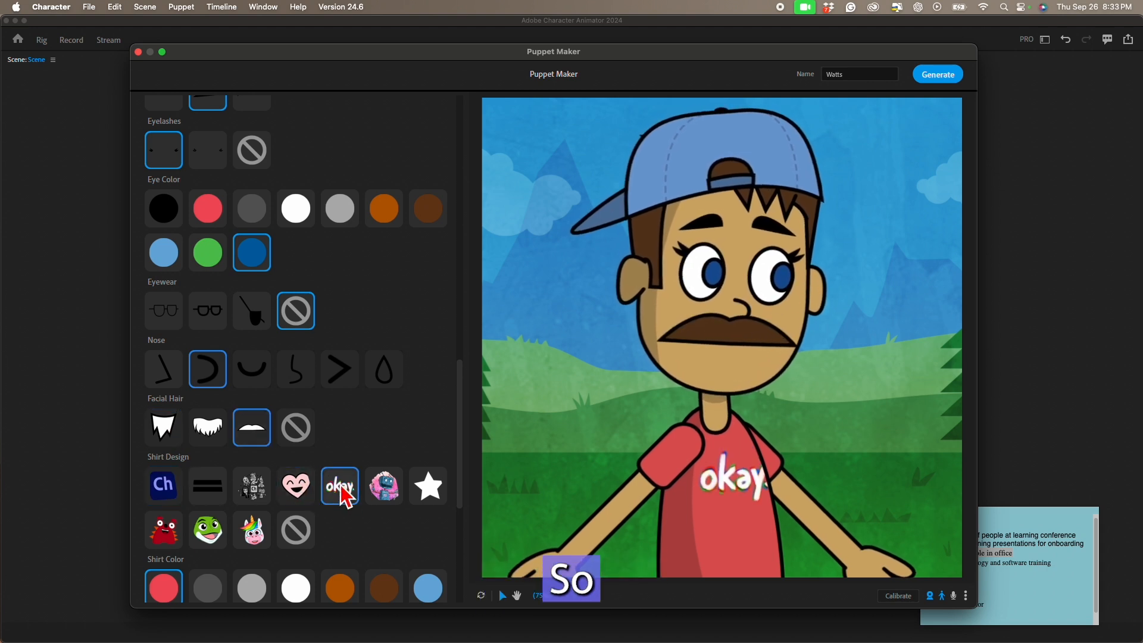
scroll(343, 489, down, 5)
click(296, 343)
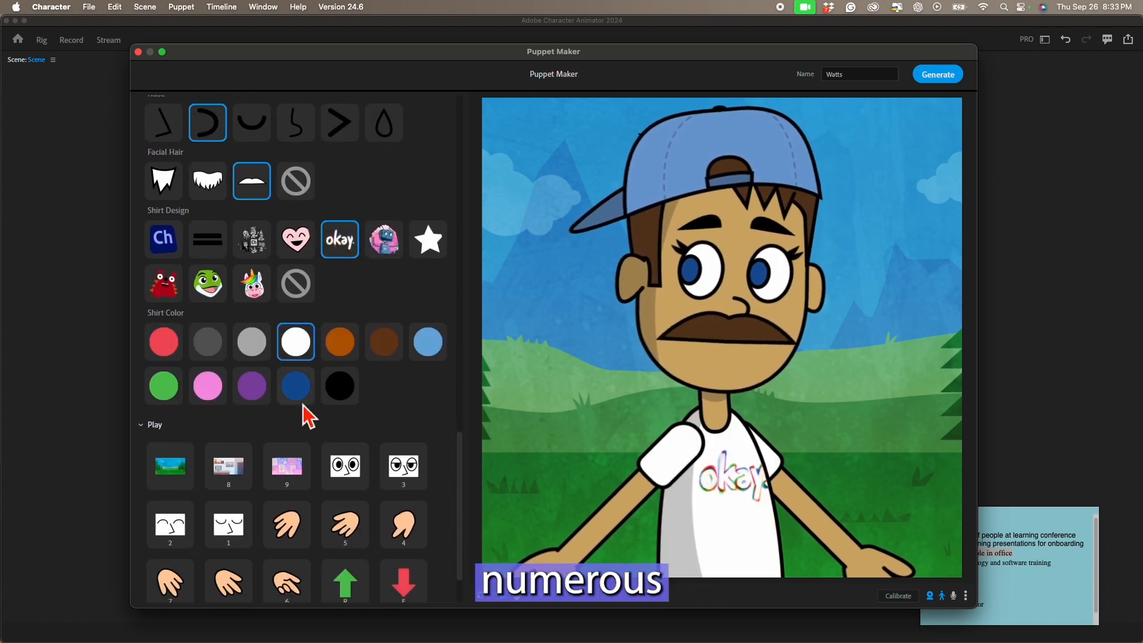
Step: Return to the puppet styles and switch to Kiddos, the child with the cap
scroll(335, 523, down, 2)
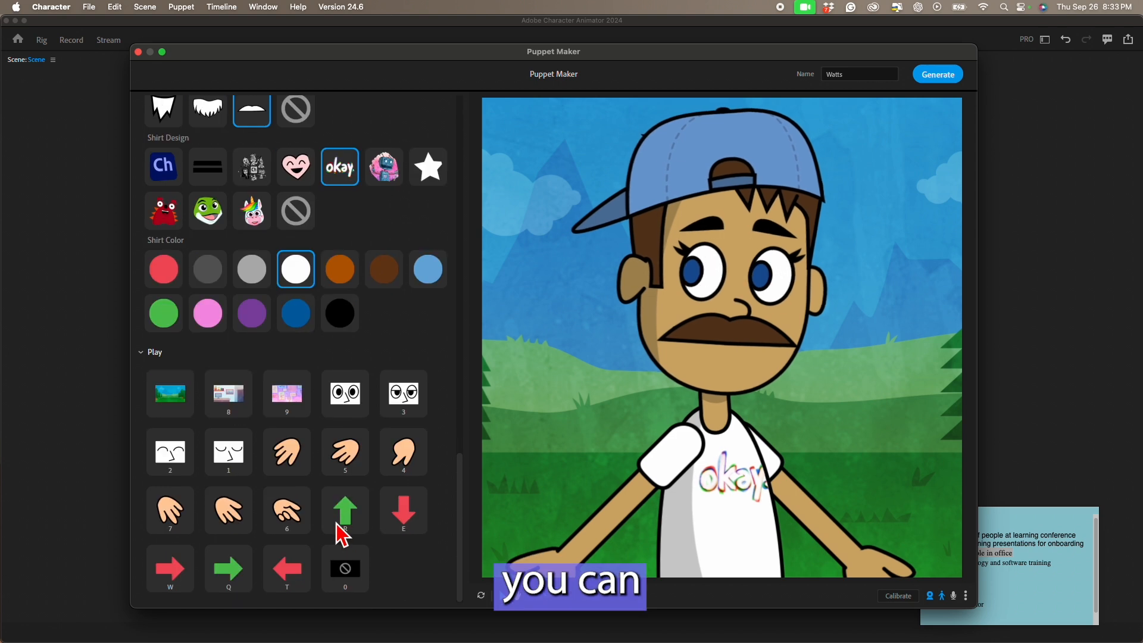
scroll(336, 524, up, 20)
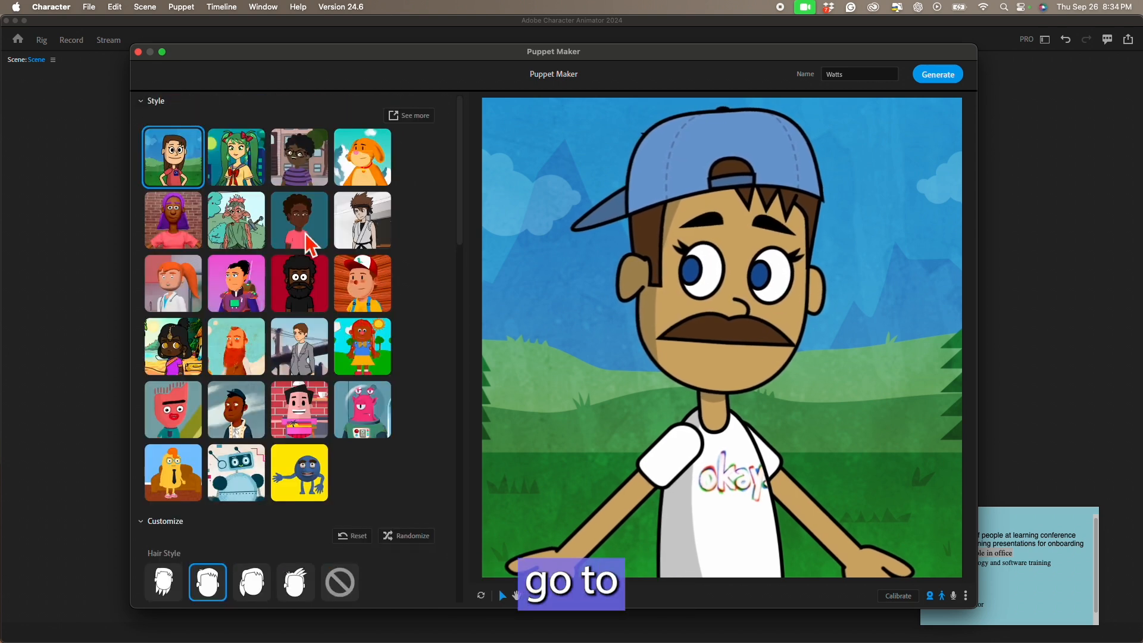
click(365, 287)
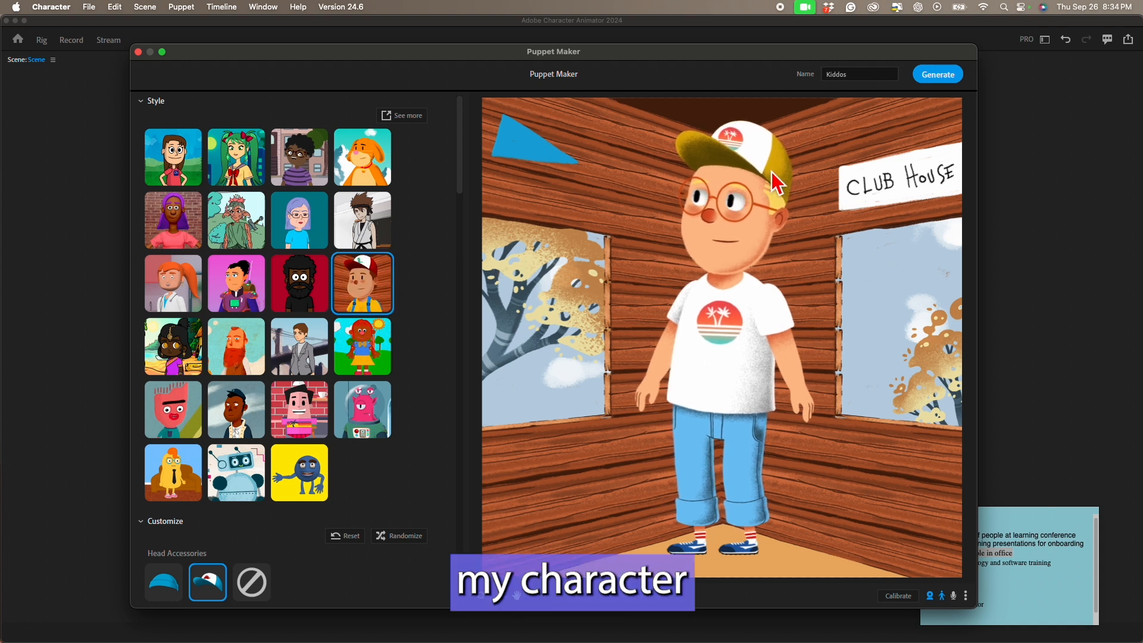
Step: Try the cowfolk, lightning bolt and red T-shirt decals on Kiddos, remove the decal and color the top magenta
scroll(318, 528, down, 1)
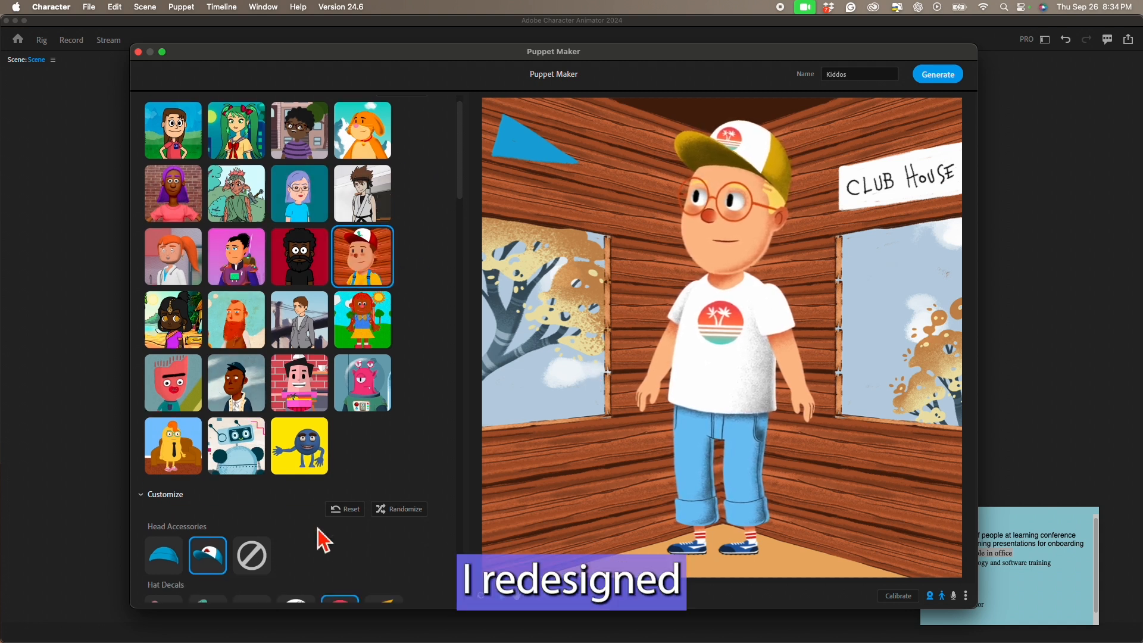
scroll(318, 529, down, 10)
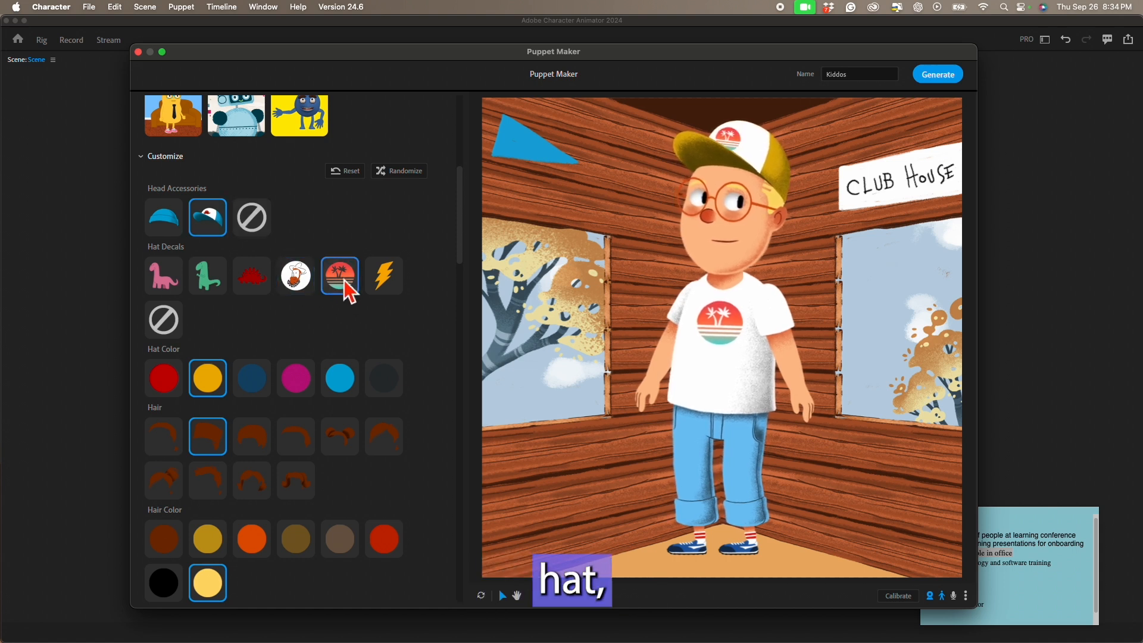
scroll(332, 367, down, 14)
scroll(294, 474, down, 4)
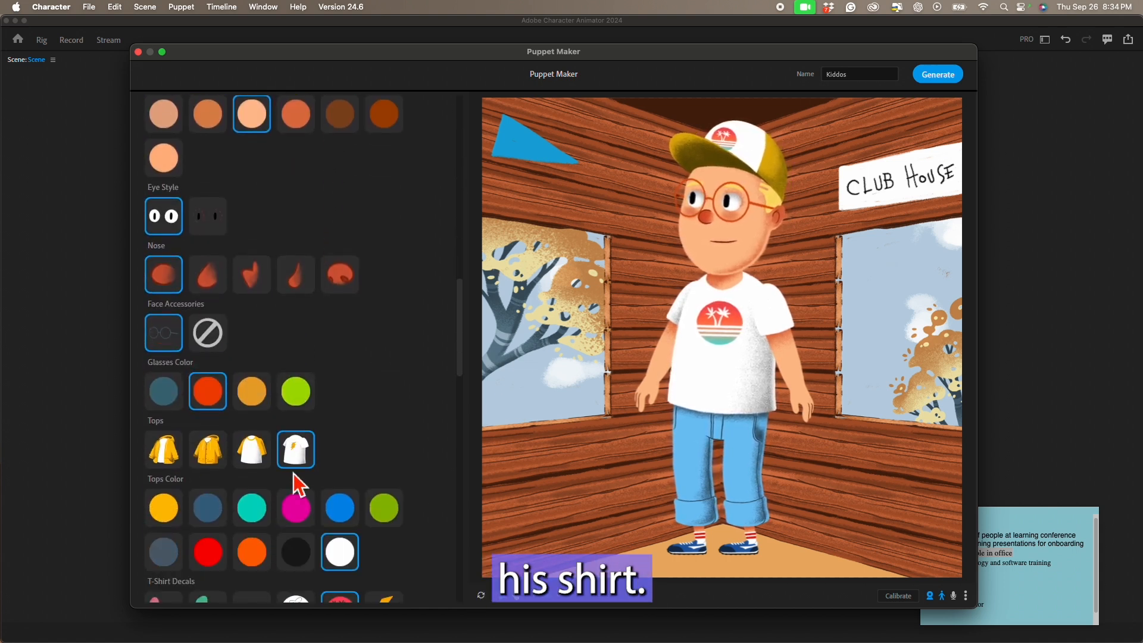
scroll(294, 474, down, 3)
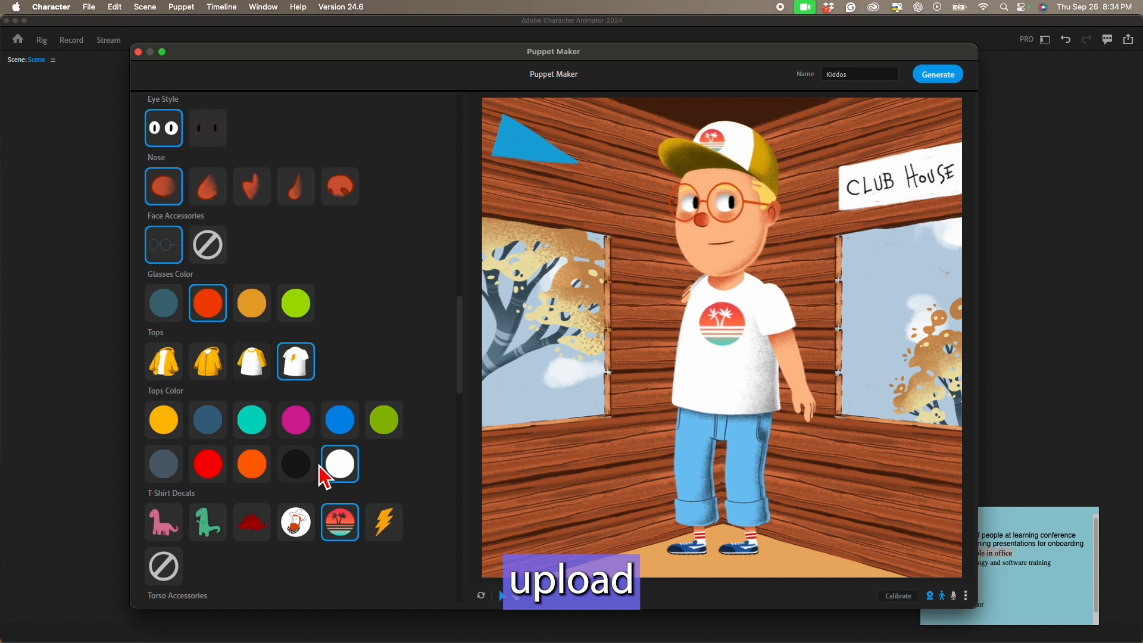
click(301, 527)
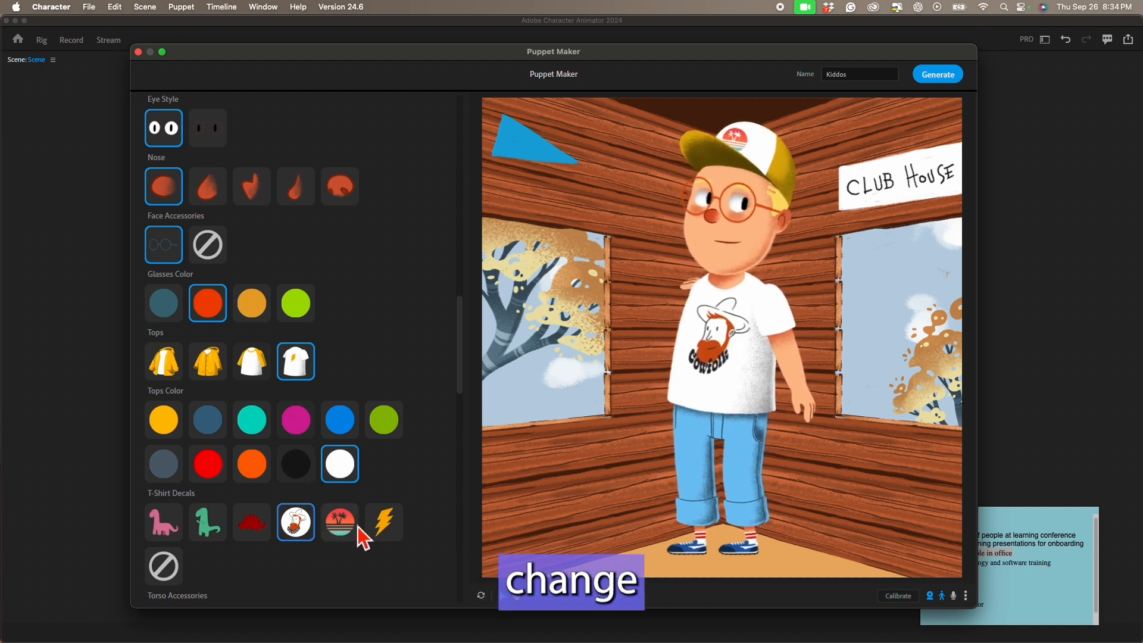
click(386, 523)
click(255, 526)
click(163, 567)
click(292, 429)
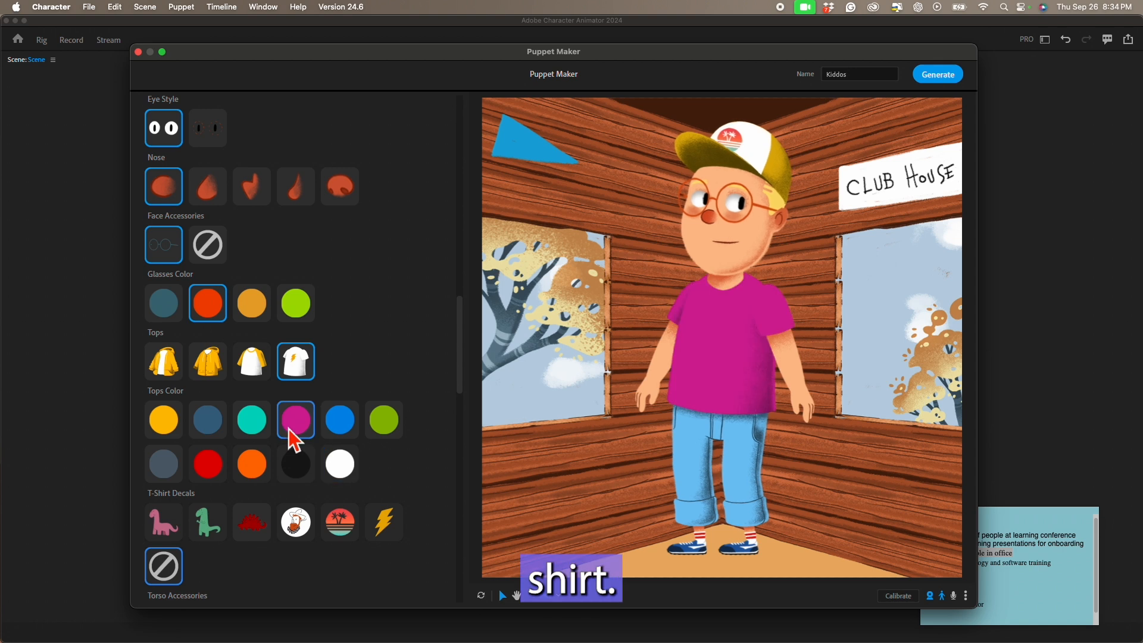
Step: Generate the Kiddos puppet and turn on the microphone input for its scene
click(935, 77)
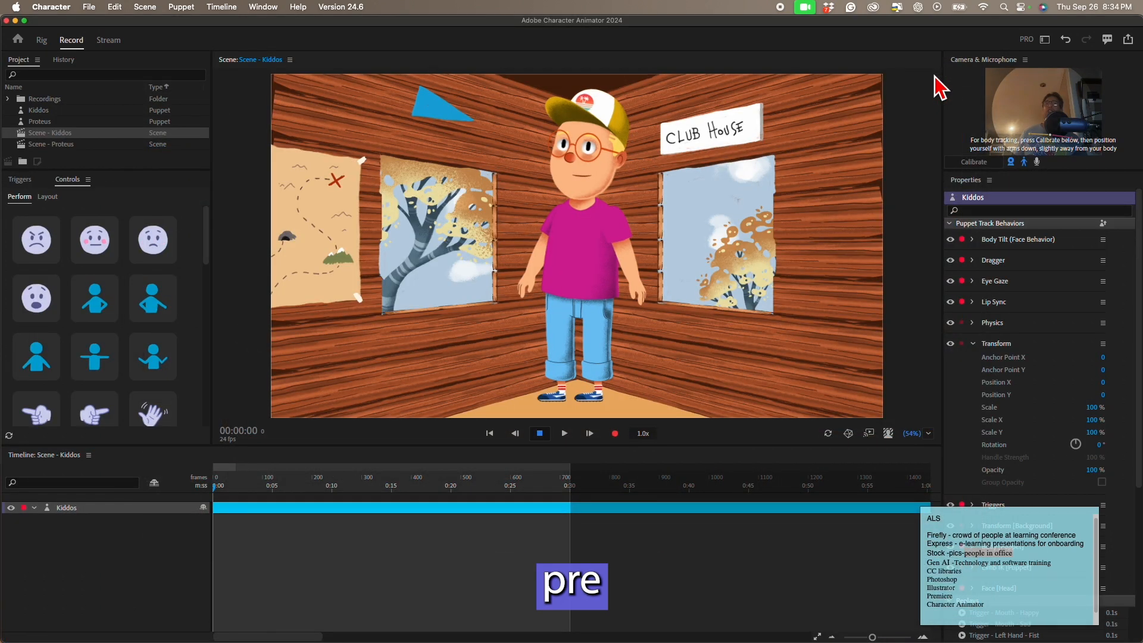
click(1036, 163)
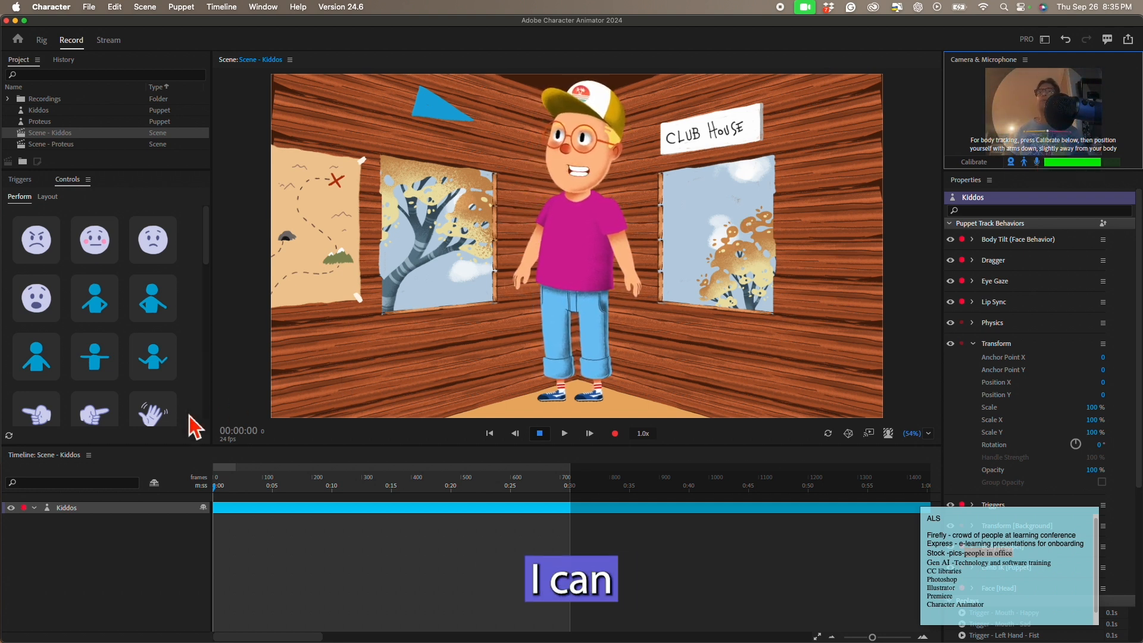
Step: Test Kiddos's wave, arms-out, shrug, left and right gesture and open-arms poses live in the scene
click(153, 418)
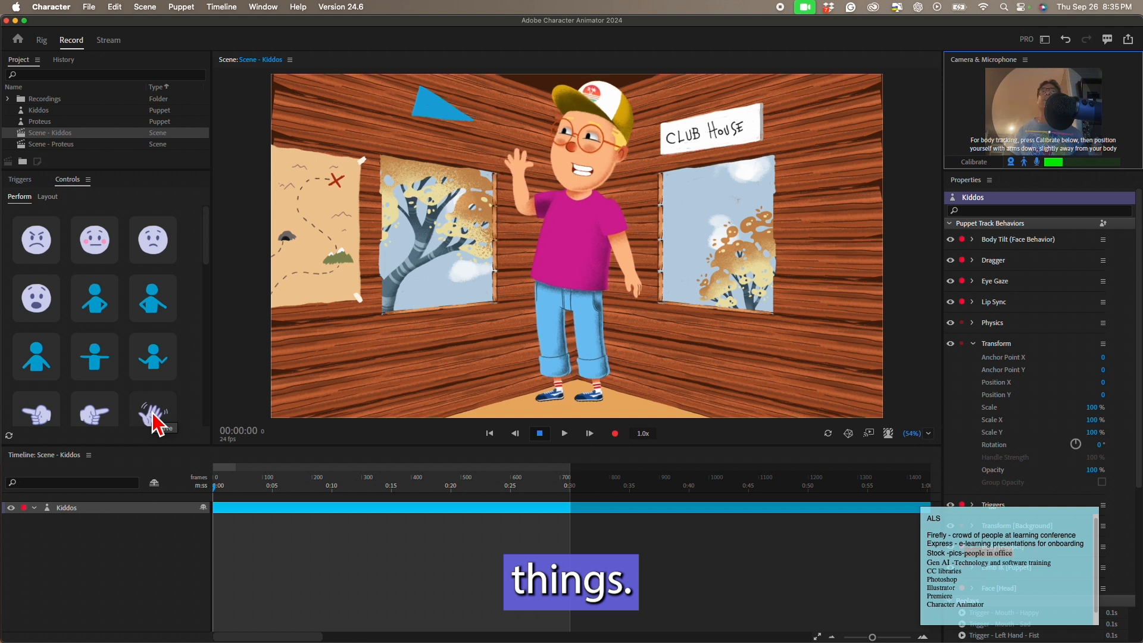
scroll(167, 316, down, 3)
scroll(130, 273, down, 2)
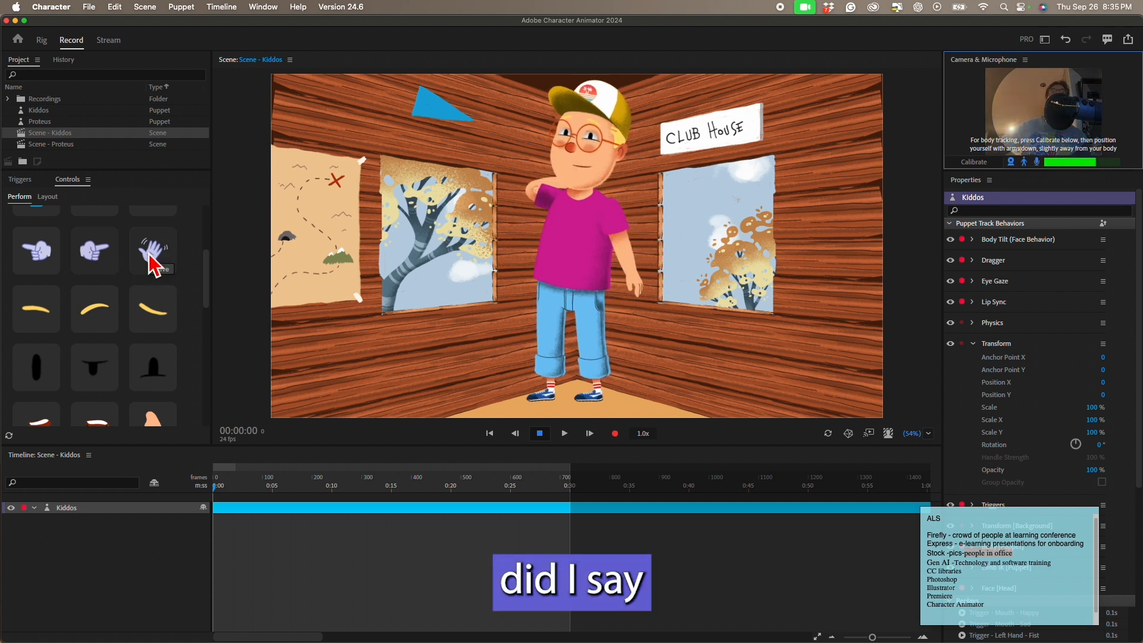
scroll(106, 291, up, 3)
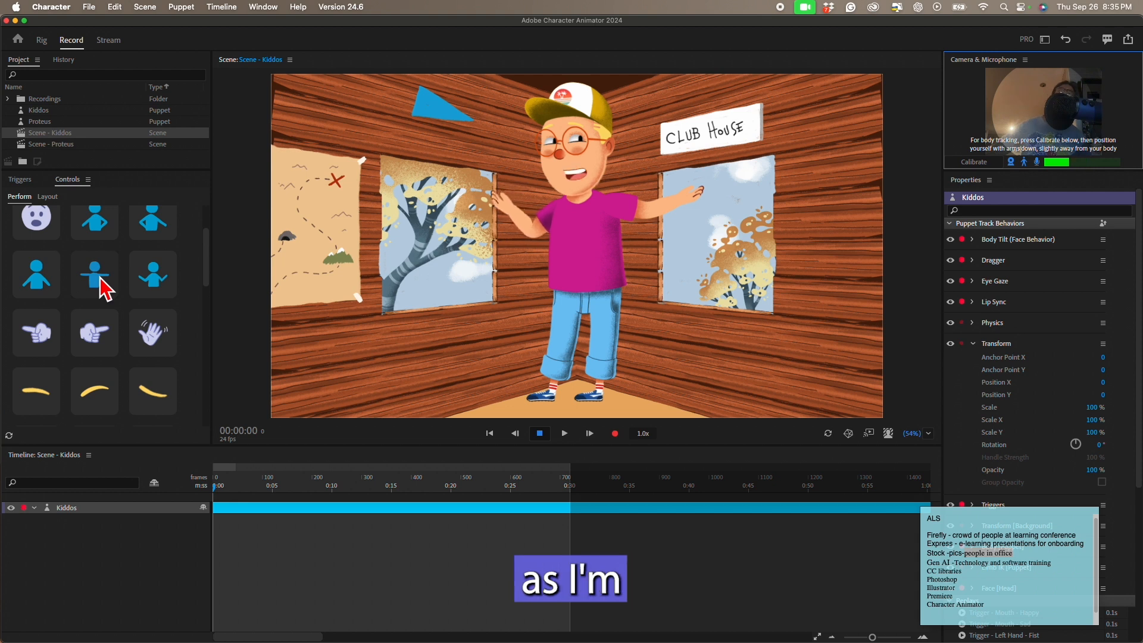
click(155, 278)
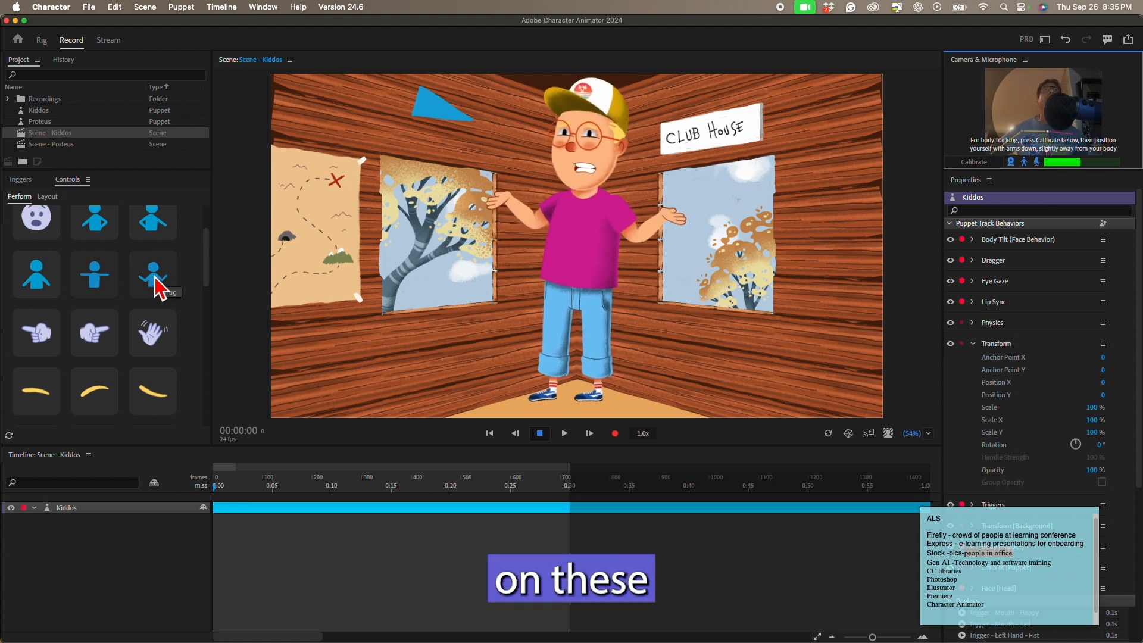
click(158, 237)
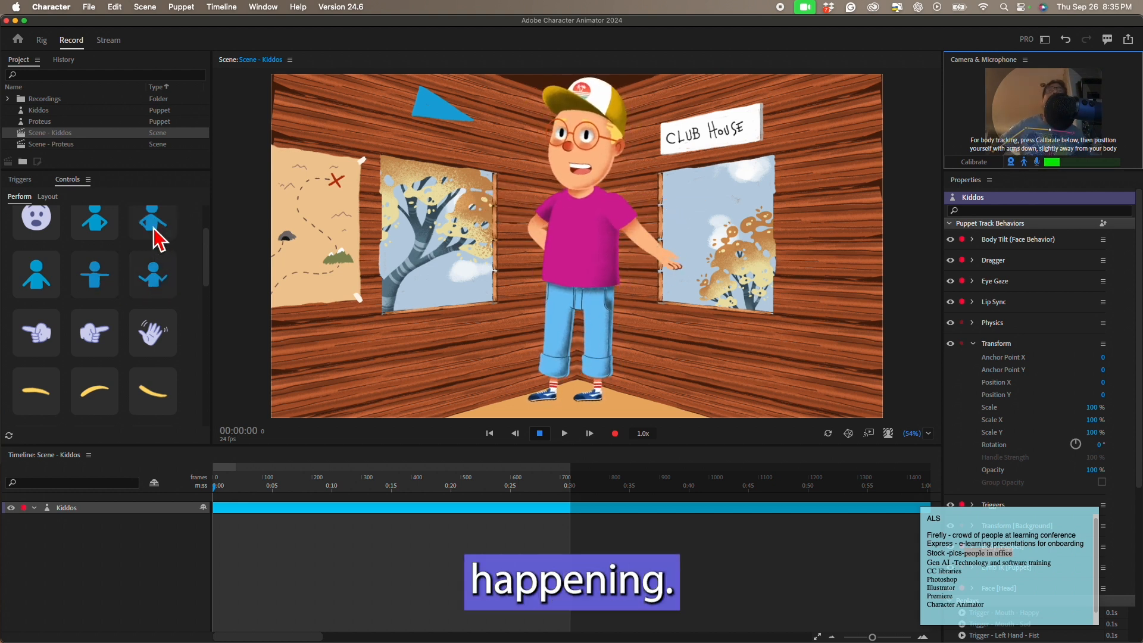
click(95, 221)
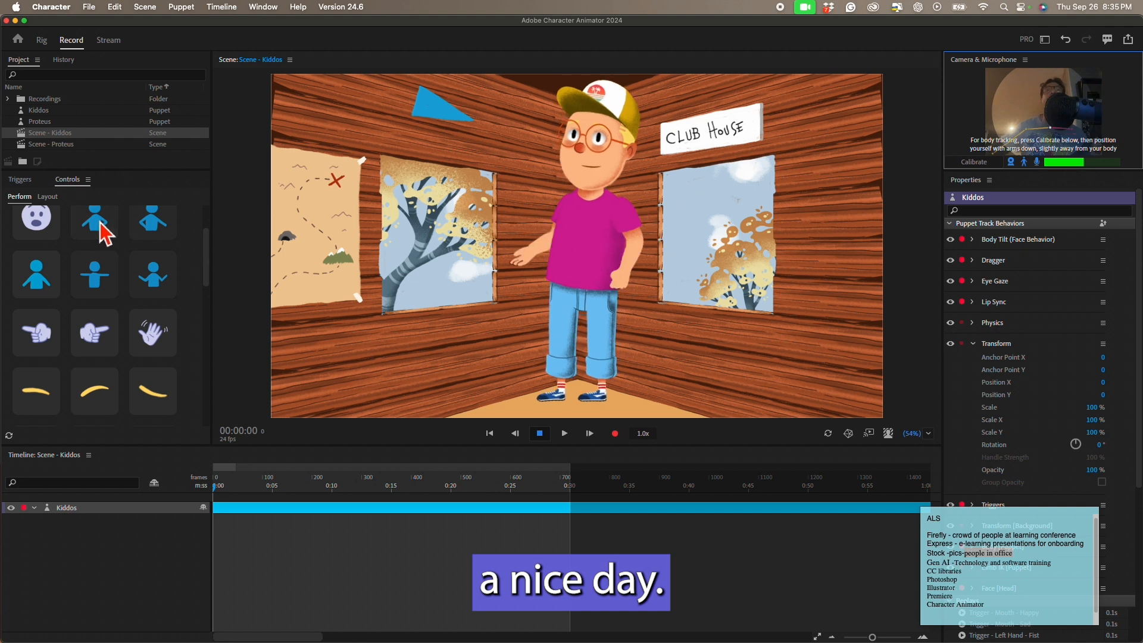
click(43, 285)
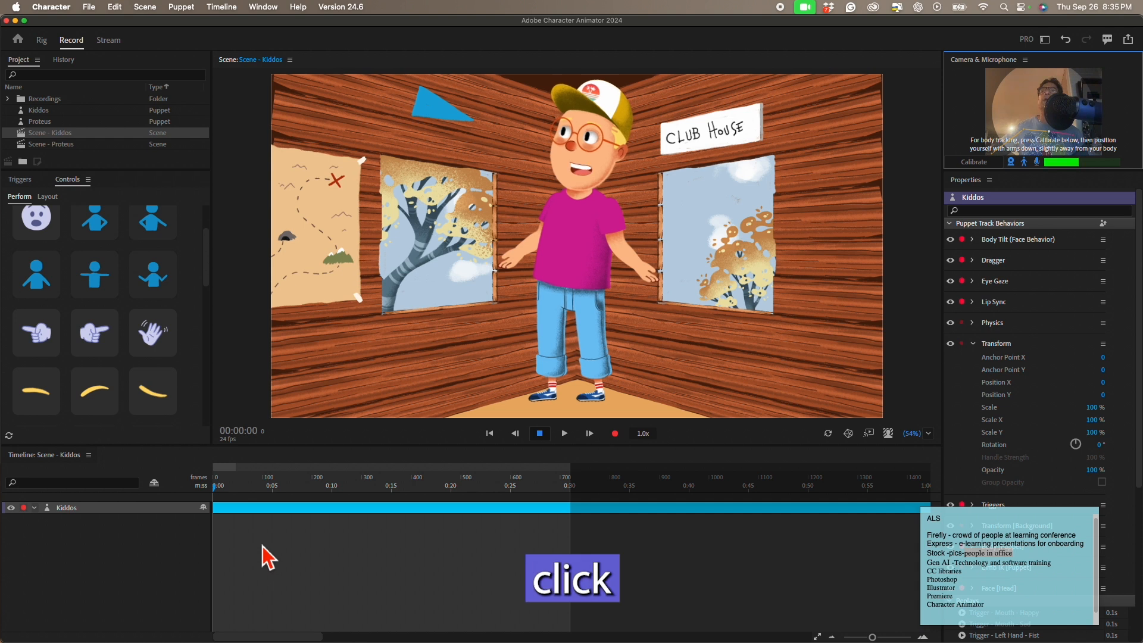
Step: Collapse the Transform settings and check that Lip Sync is armed among the puppet's track behaviors
click(89, 7)
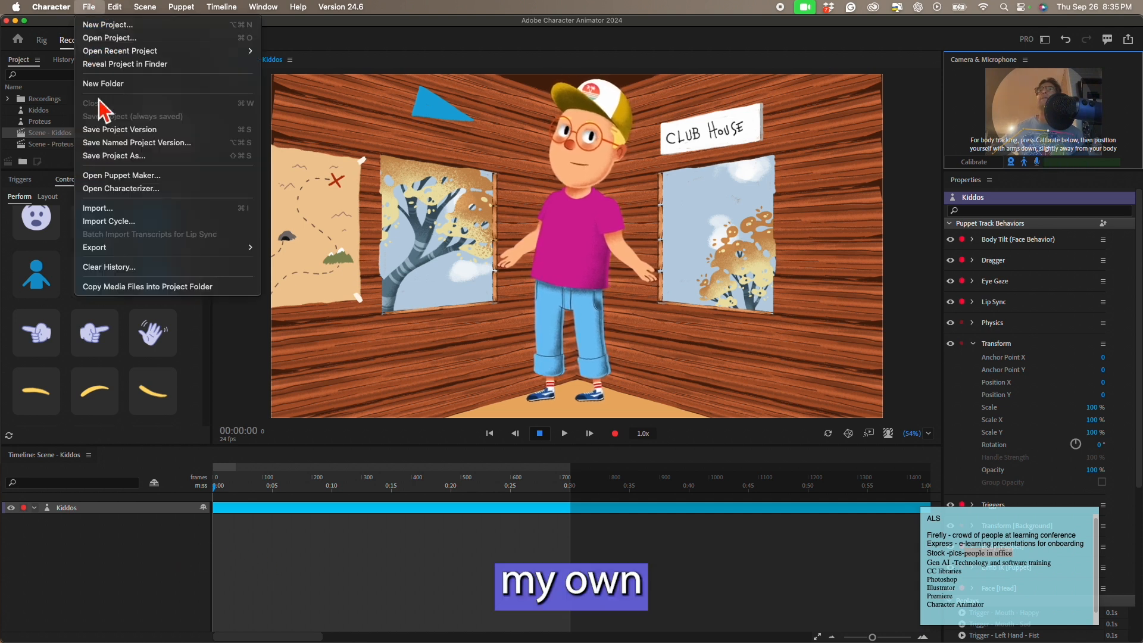
key(Escape)
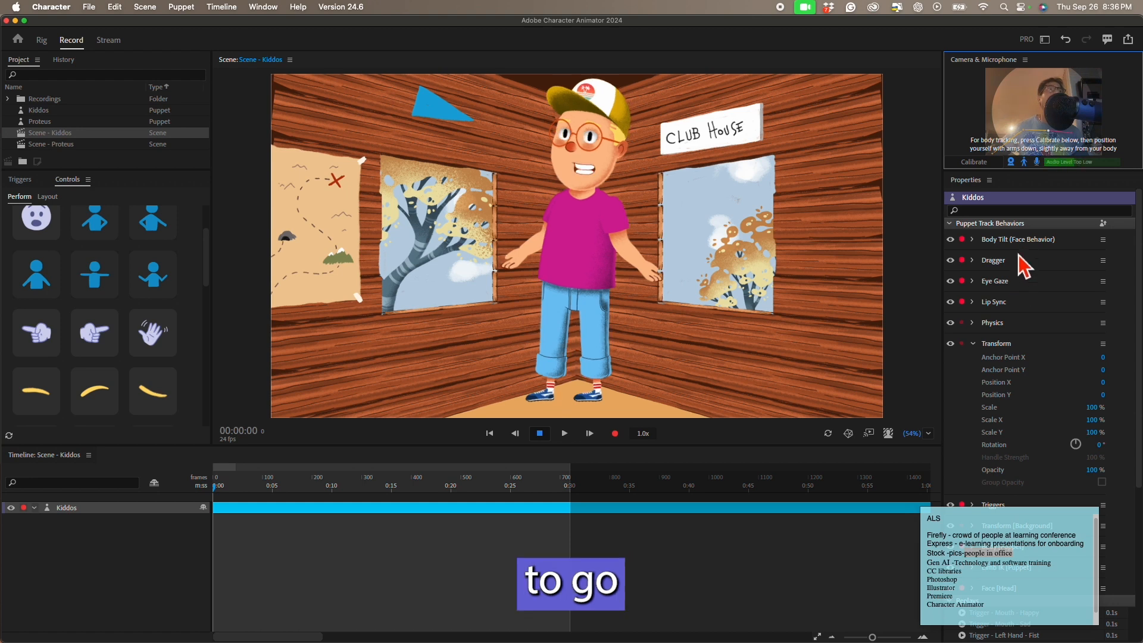
click(972, 344)
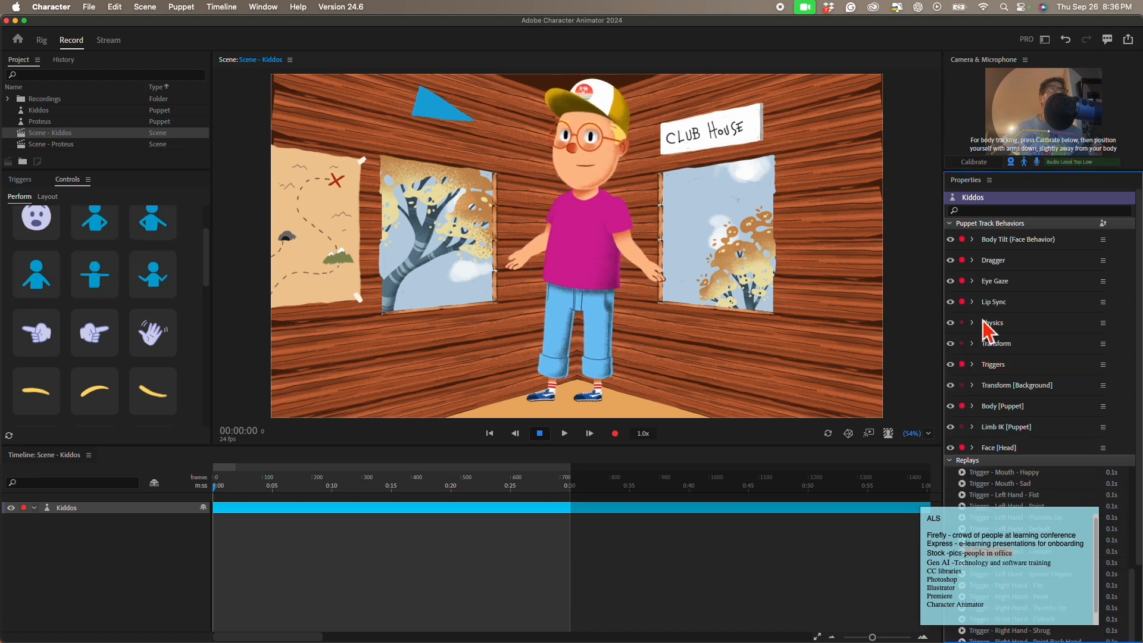
click(973, 302)
click(973, 302)
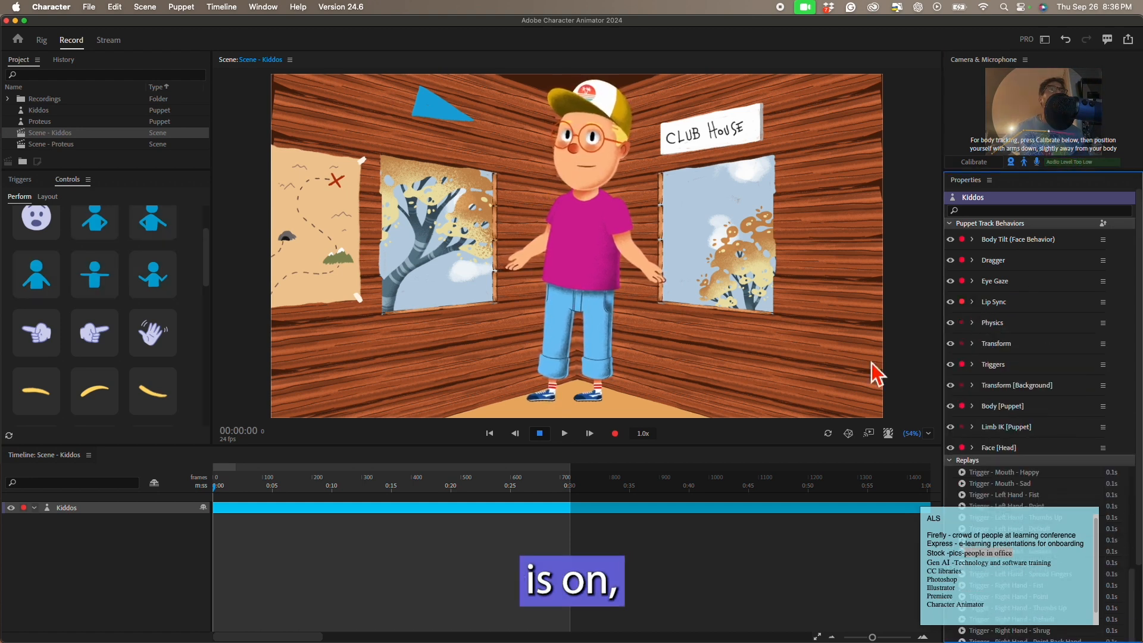
Step: Record a take of Kiddos with the Wave, Shrug, Arms Out, Gesture Left, Gesture Right and Point Left poses, and play it from the start
click(620, 437)
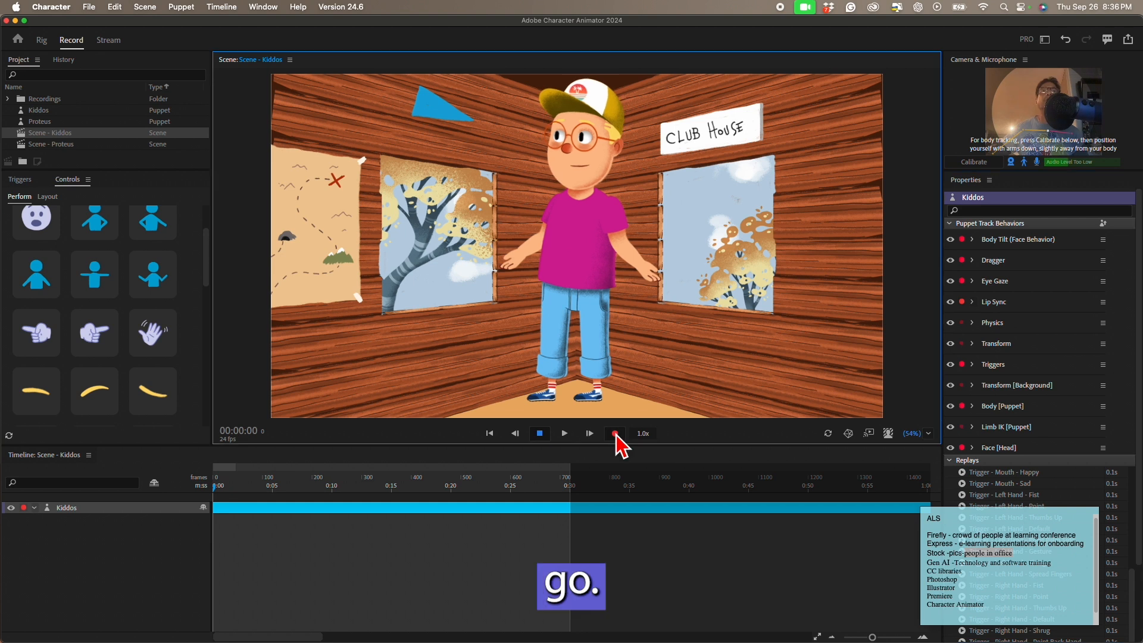
click(153, 339)
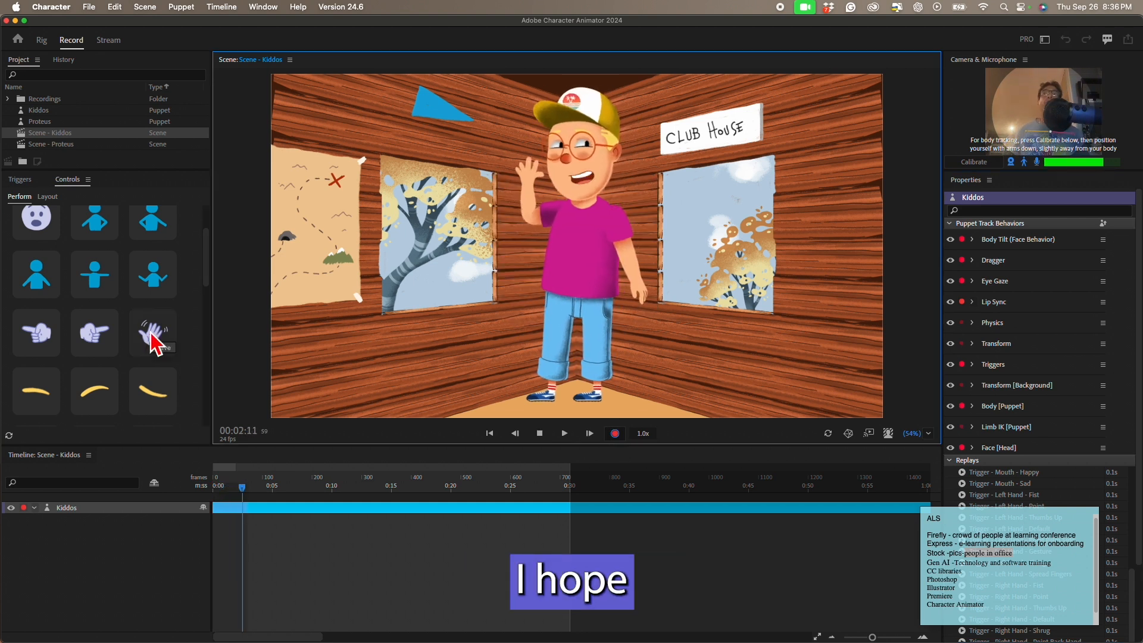
click(153, 284)
click(108, 282)
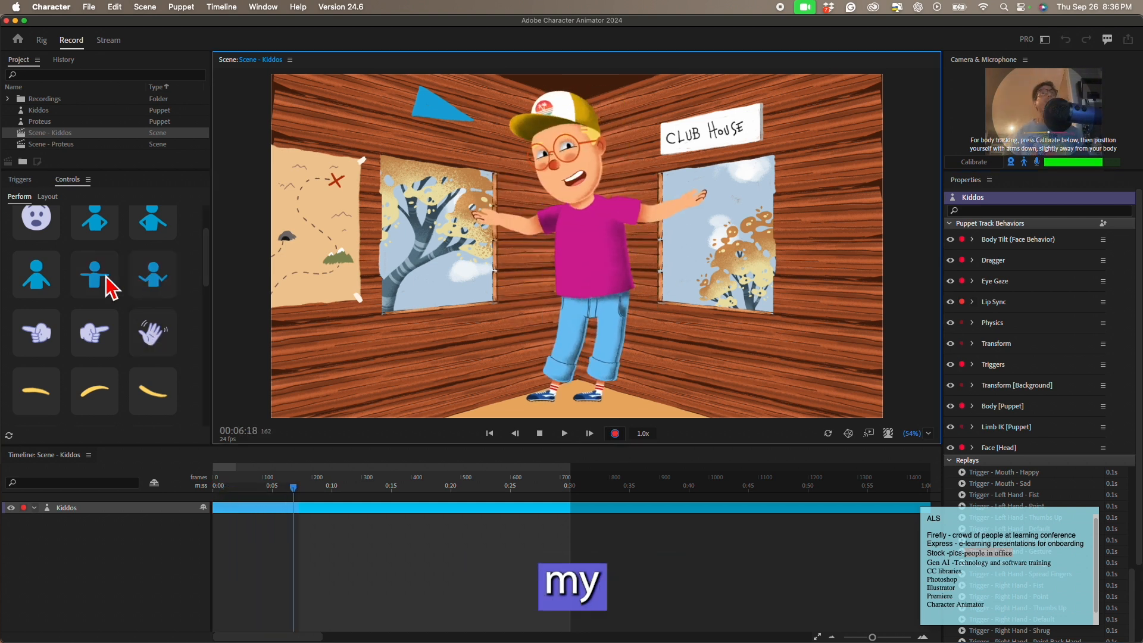
click(152, 342)
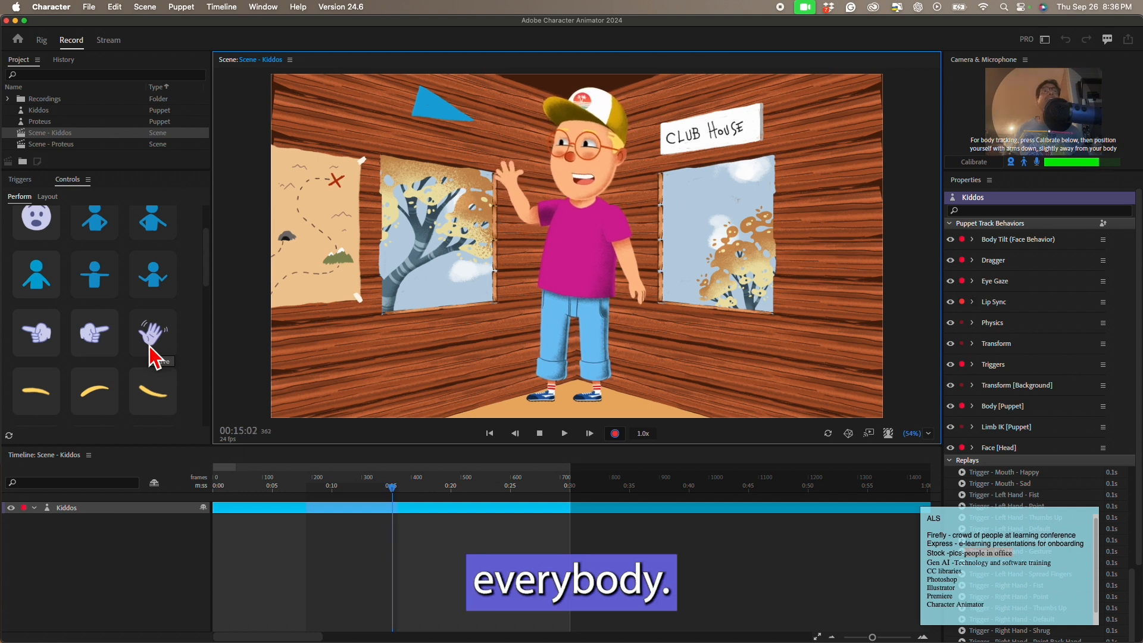
click(102, 343)
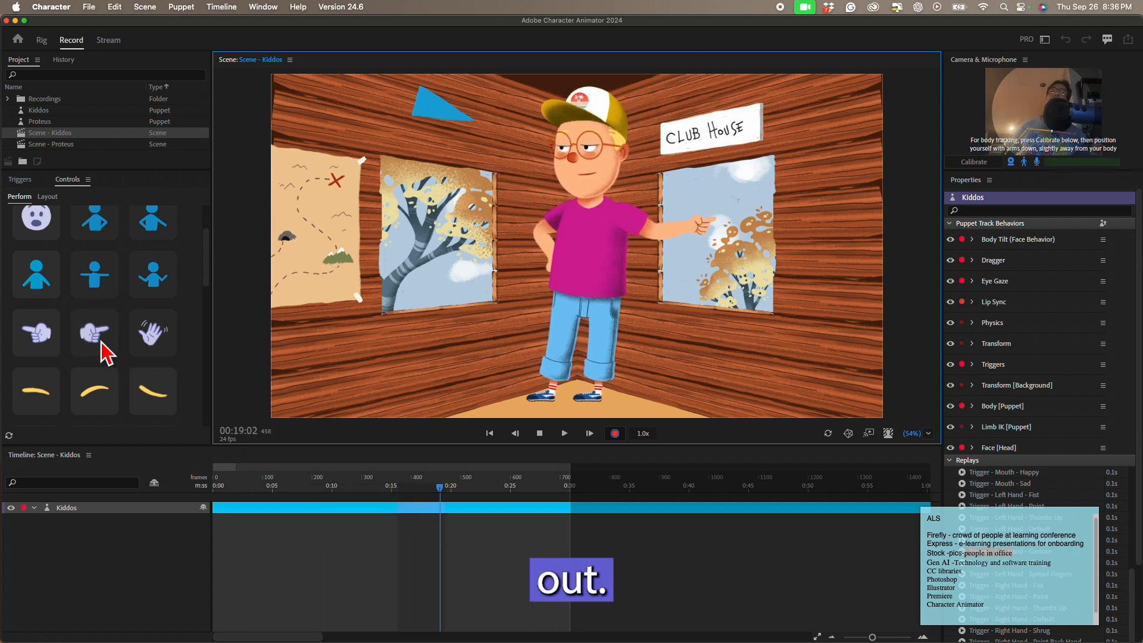
click(152, 277)
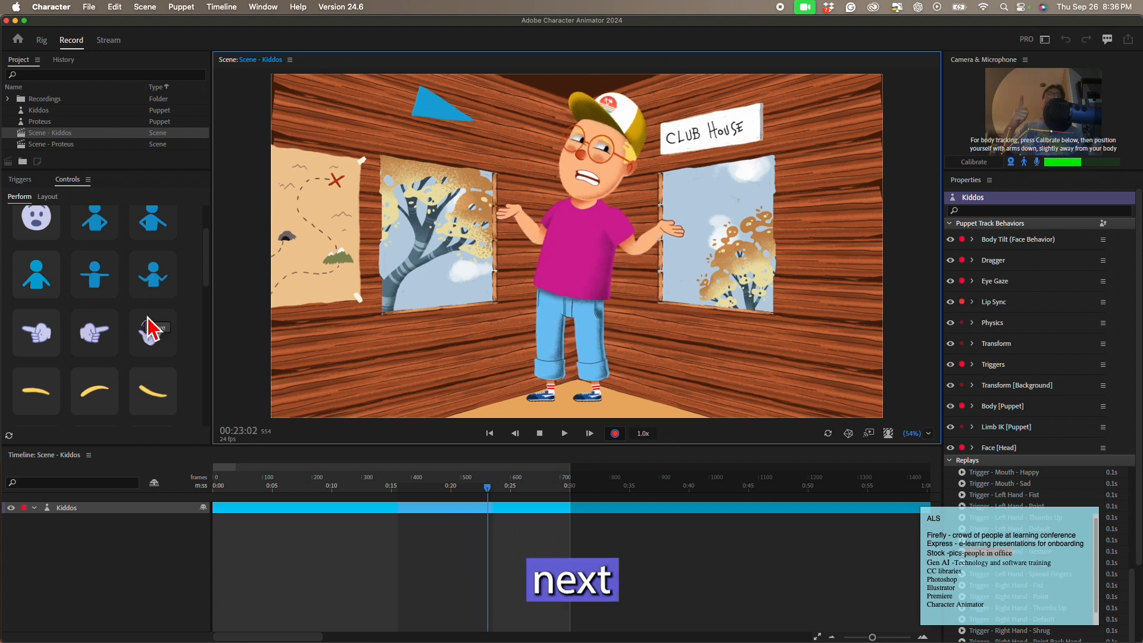
key(space)
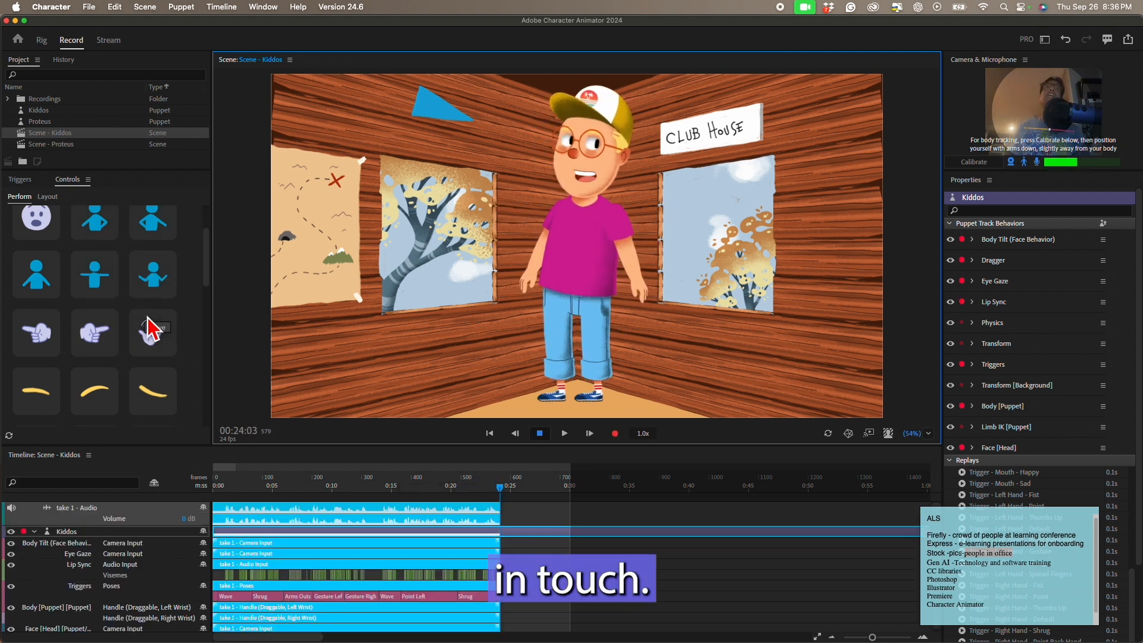
click(489, 433)
key(space)
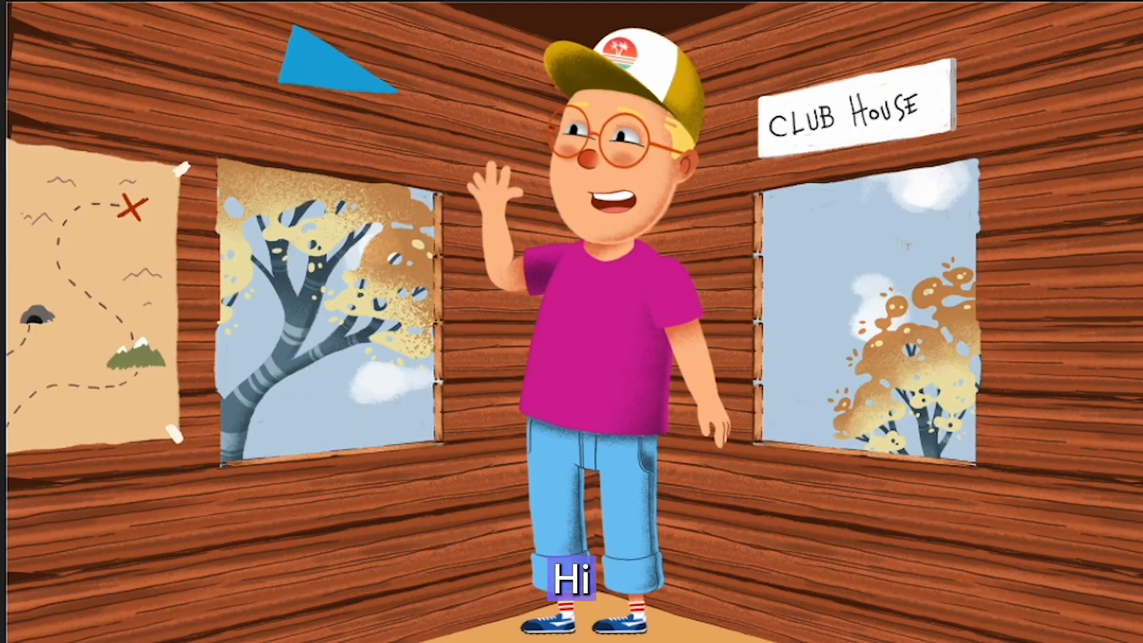